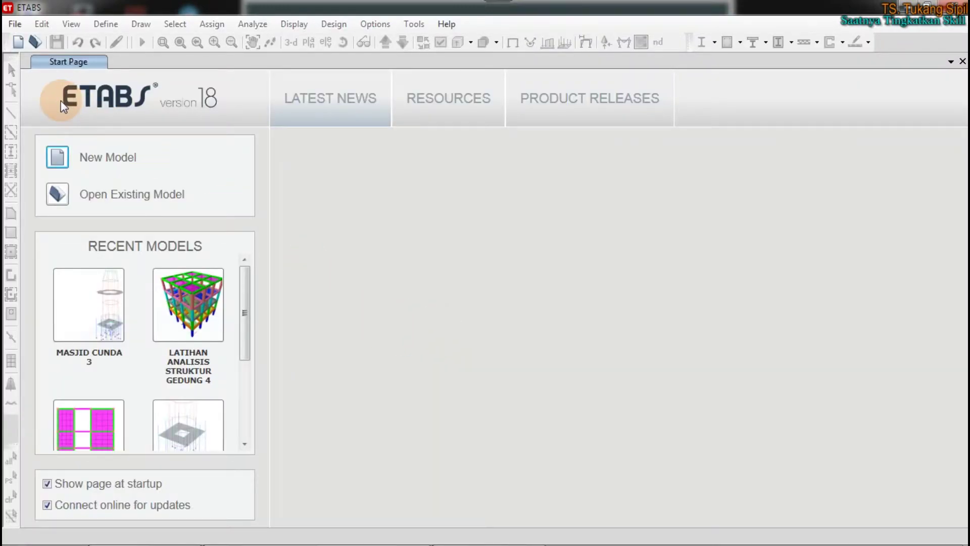
Start a new blank model from the ETABS Start Page, then bring up the Windows Start menu
{"action": "left_click", "coordinate": [58, 161]}
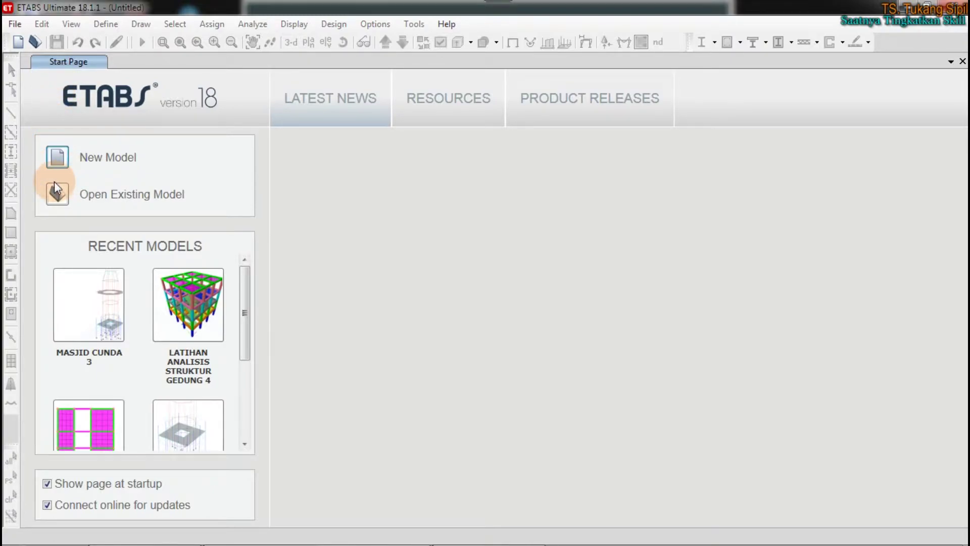
{"action": "left_click", "coordinate": [56, 157]}
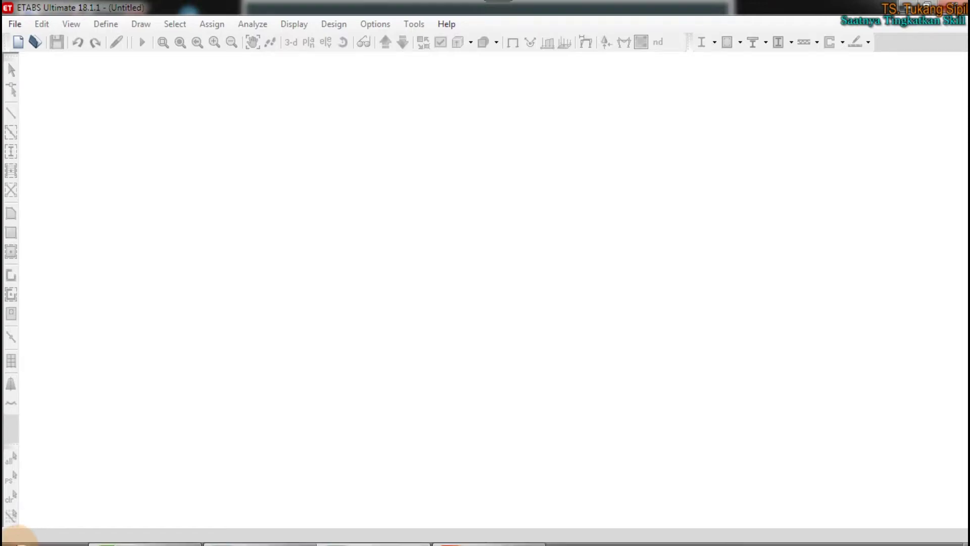
{"action": "mouse_move", "coordinate": [65, 519]}
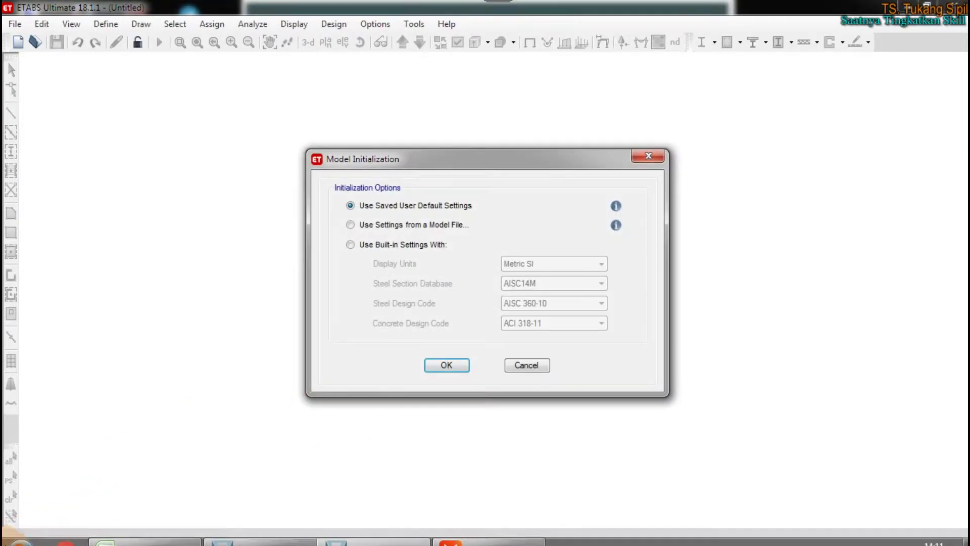
{"action": "left_click", "coordinate": [23, 530]}
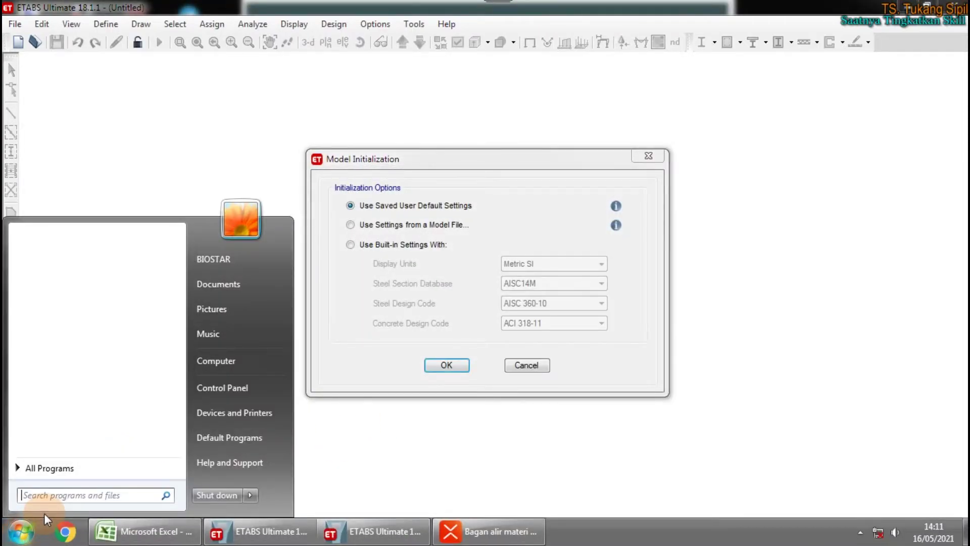
Search 'demo' and launch DemoHelper-1.2, then refocus the Model Initialization dialog
{"action": "type", "text": "demo"}
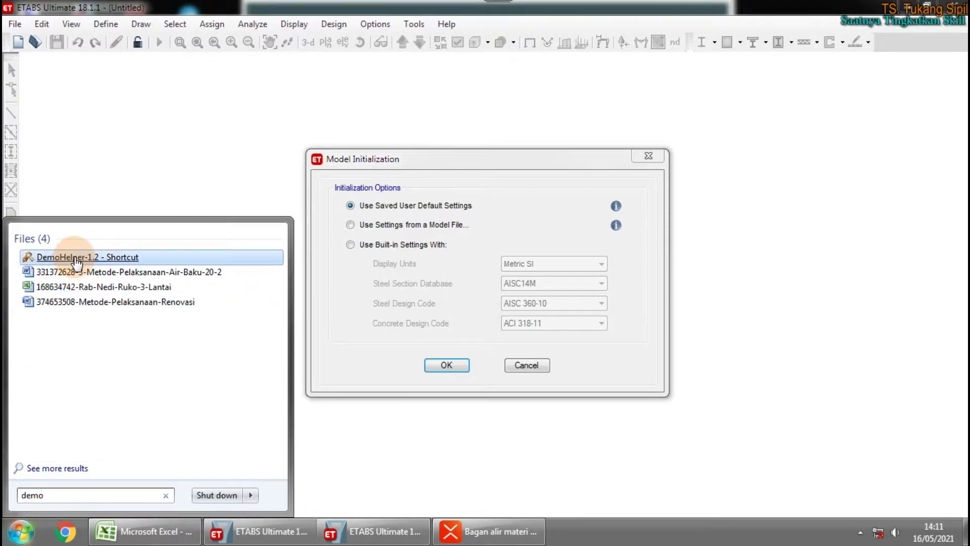
{"action": "left_click", "coordinate": [77, 258]}
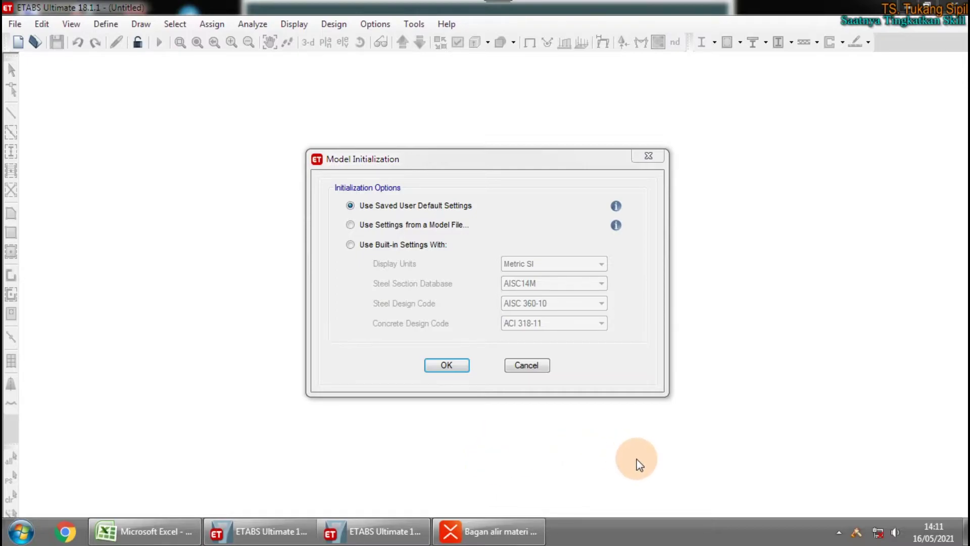
{"action": "left_click", "coordinate": [489, 214]}
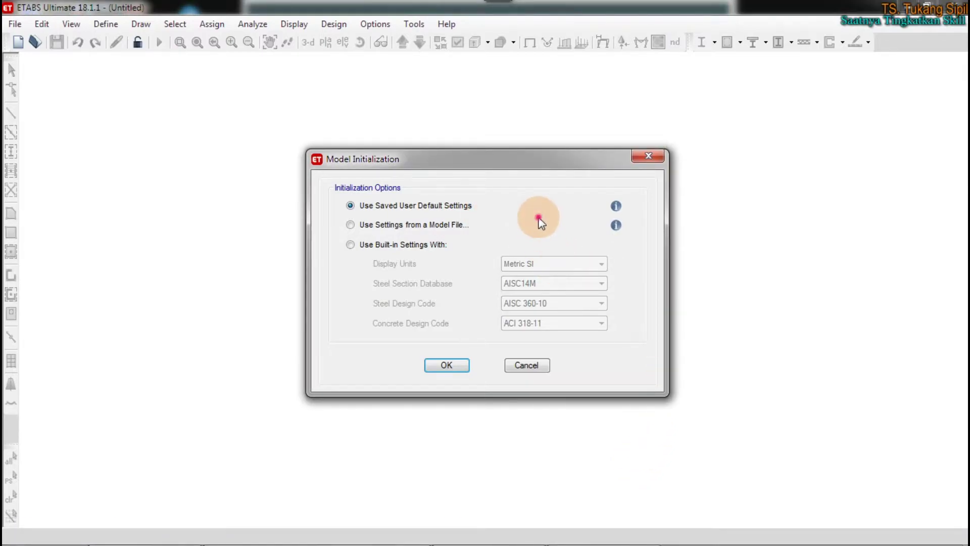
{"action": "mouse_move", "coordinate": [795, 543]}
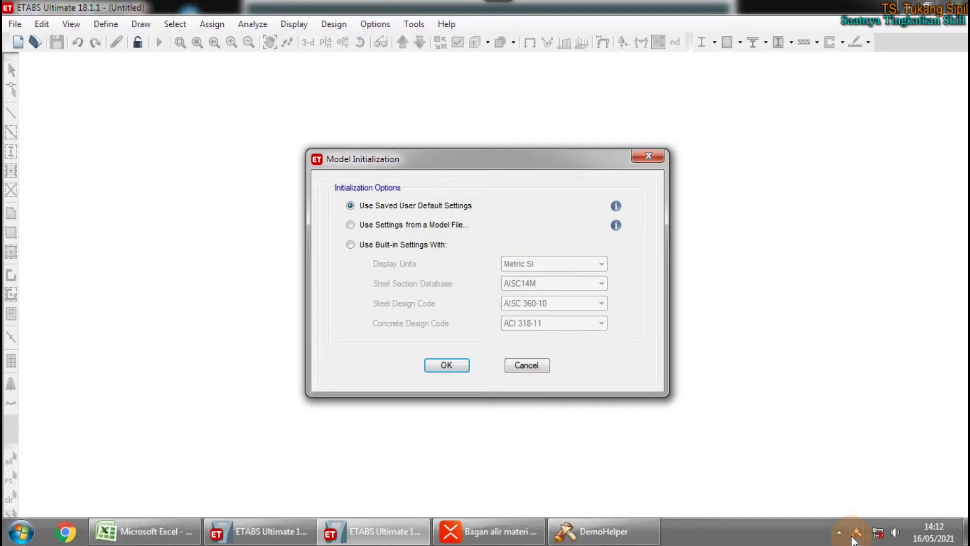
{"action": "left_click", "coordinate": [853, 530]}
Move the Model Initialization dialog up, annotate it, and choose Use Built-in Settings With
{"action": "mouse_move", "coordinate": [487, 234]}
{"action": "left_mouse_down"}
{"action": "mouse_move", "coordinate": [535, 222]}
{"action": "mouse_move", "coordinate": [513, 246]}
{"action": "mouse_move", "coordinate": [483, 353]}
{"action": "left_mouse_up"}
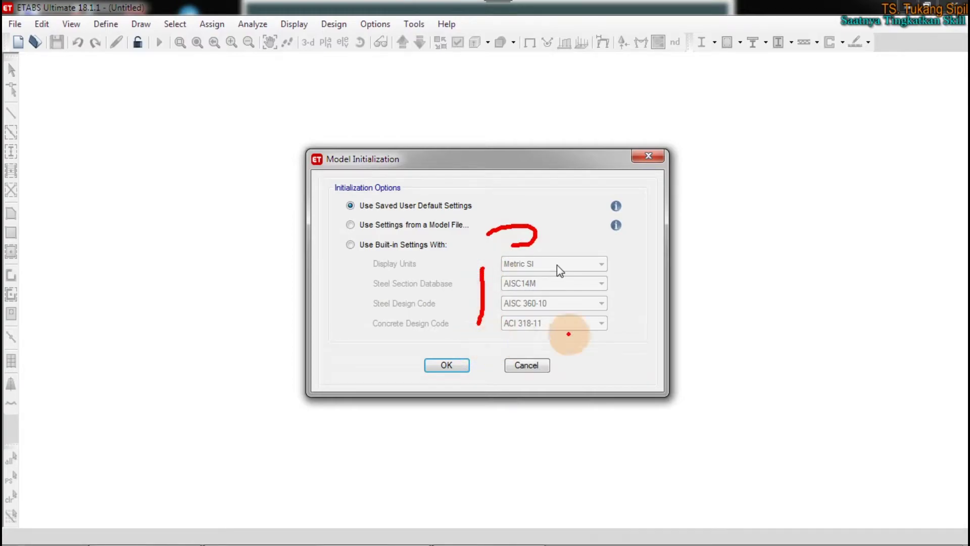
{"action": "key", "text": "Escape"}
{"action": "mouse_move", "coordinate": [667, 543]}
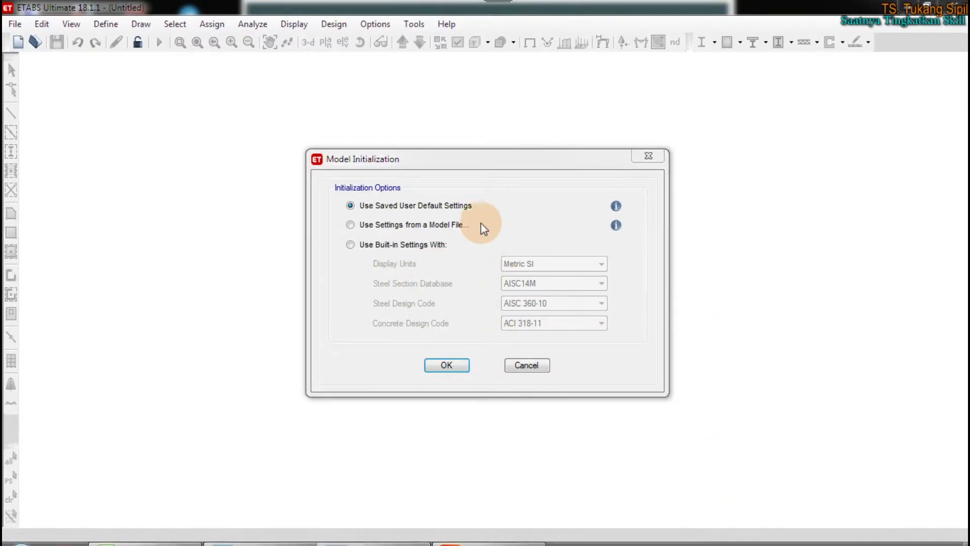
{"action": "left_click", "coordinate": [537, 199]}
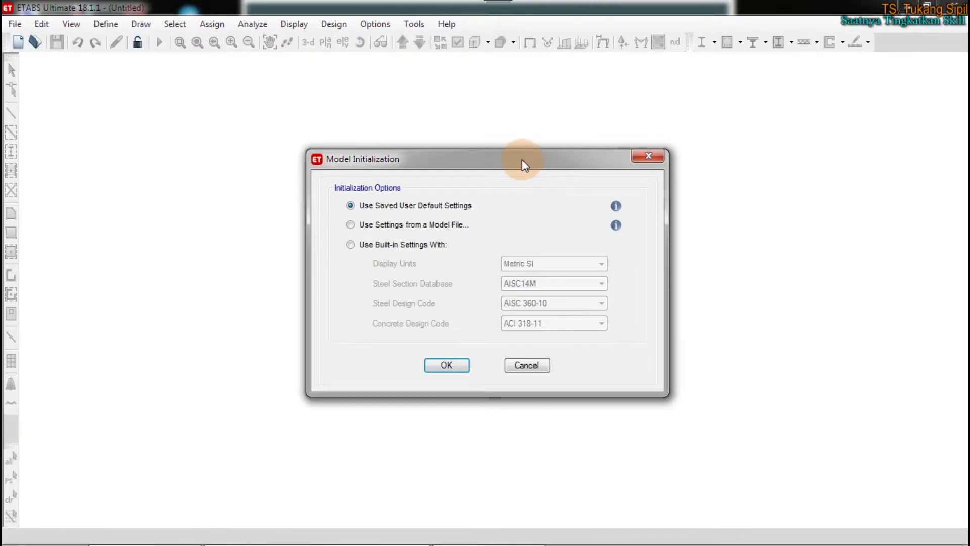
{"action": "left_click_drag", "start_coordinate": [525, 164], "coordinate": [535, 136]}
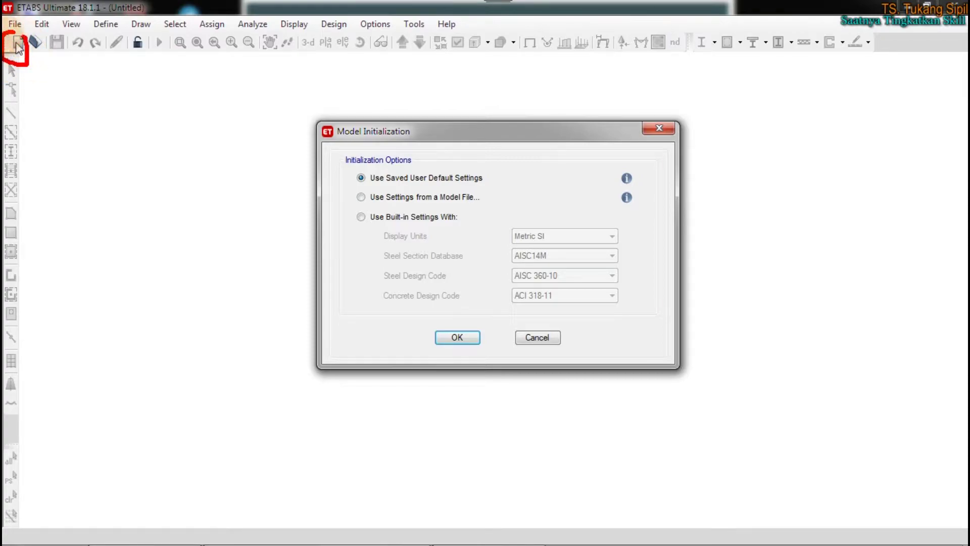
{"action": "mouse_move", "coordinate": [314, 105]}
{"action": "left_mouse_down"}
{"action": "mouse_move", "coordinate": [299, 169]}
{"action": "mouse_move", "coordinate": [325, 385]}
{"action": "mouse_move", "coordinate": [692, 412]}
{"action": "mouse_move", "coordinate": [752, 191]}
{"action": "mouse_move", "coordinate": [558, 99]}
{"action": "mouse_move", "coordinate": [373, 86]}
{"action": "mouse_move", "coordinate": [314, 100]}
{"action": "mouse_move", "coordinate": [291, 163]}
{"action": "left_mouse_up"}
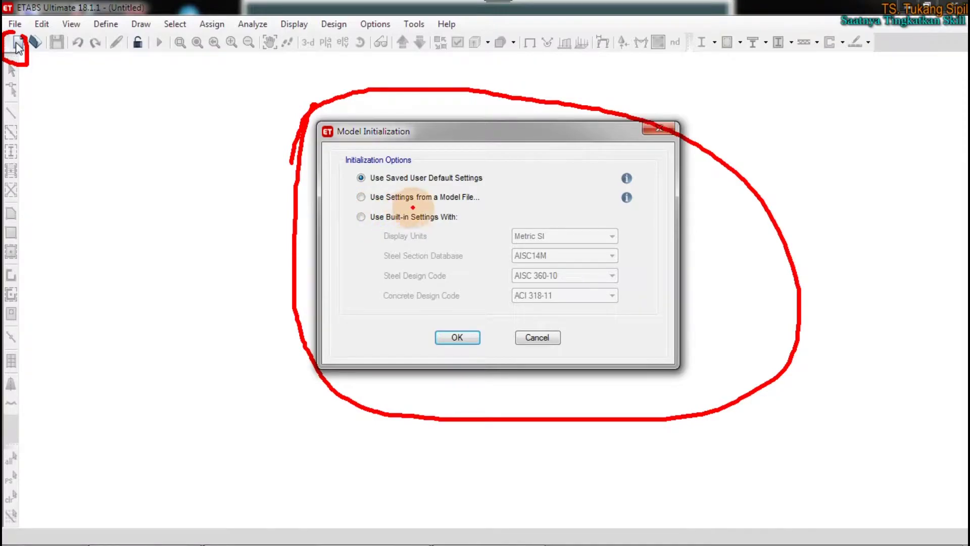
{"action": "mouse_move", "coordinate": [459, 207]}
{"action": "left_mouse_down"}
{"action": "mouse_move", "coordinate": [367, 207]}
{"action": "mouse_move", "coordinate": [349, 233]}
{"action": "mouse_move", "coordinate": [419, 234]}
{"action": "mouse_move", "coordinate": [467, 220]}
{"action": "mouse_move", "coordinate": [439, 215]}
{"action": "left_mouse_up"}
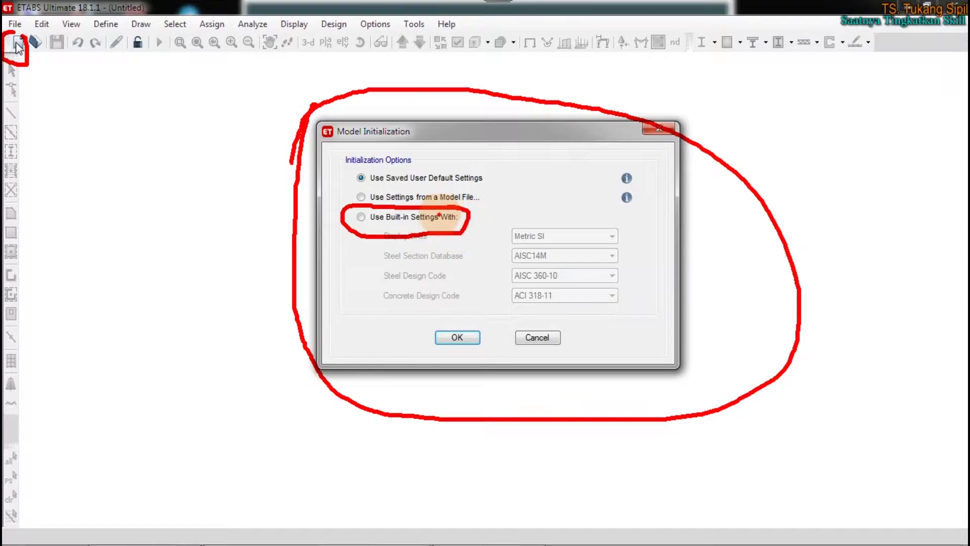
{"action": "key", "text": "Escape"}
{"action": "left_click", "coordinate": [365, 216]}
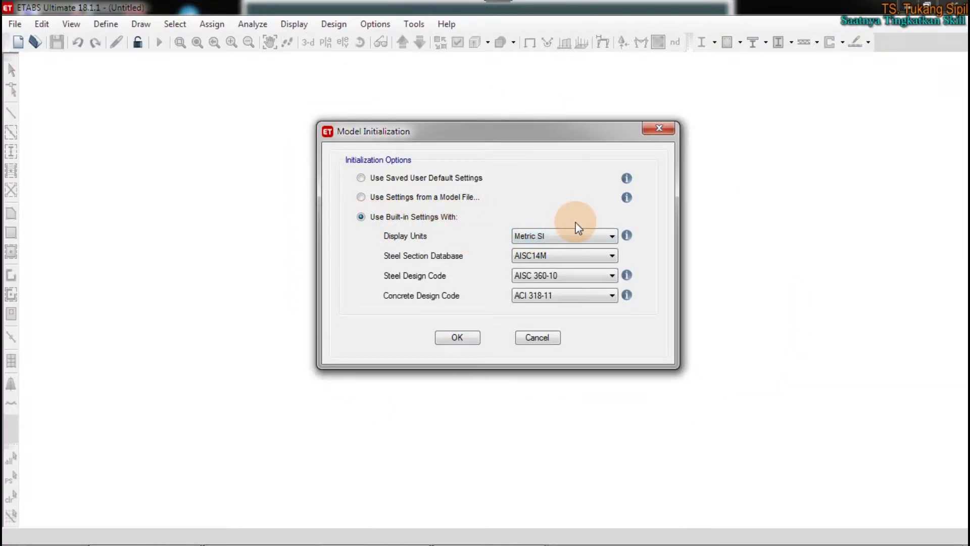
Change the Steel Section Database from AISC14M to AISC14
{"action": "left_click", "coordinate": [568, 256]}
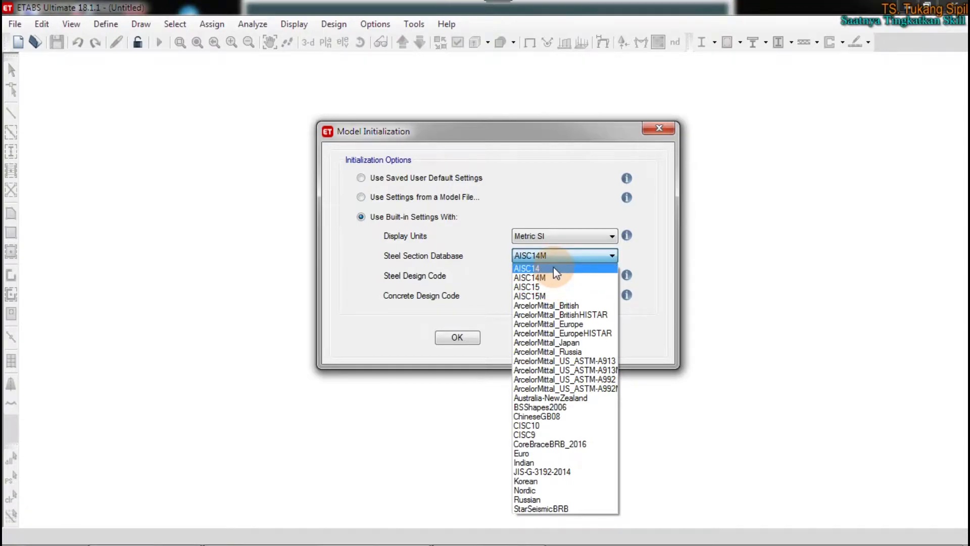
{"action": "left_click", "coordinate": [554, 268]}
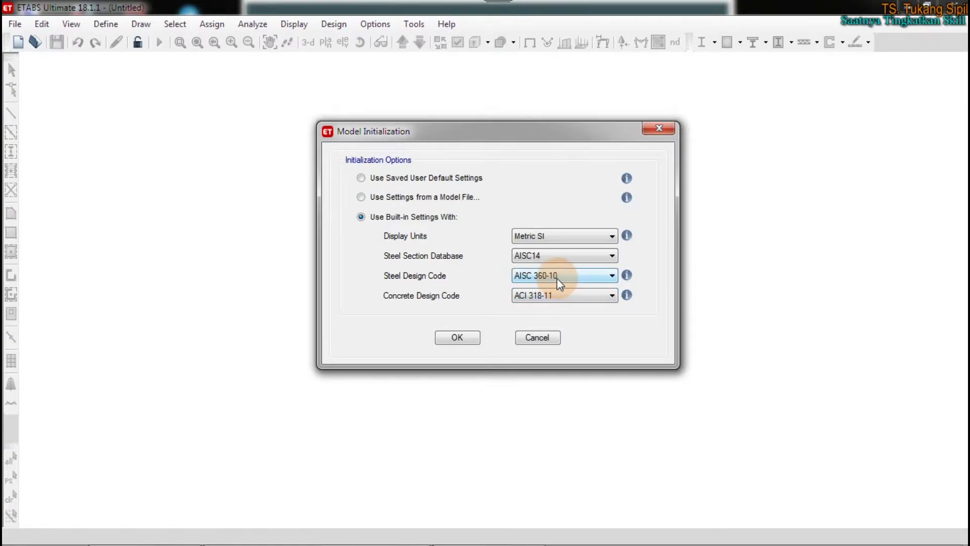
{"action": "mouse_move", "coordinate": [534, 216]}
{"action": "left_mouse_down"}
{"action": "mouse_move", "coordinate": [487, 231]}
{"action": "mouse_move", "coordinate": [558, 326]}
{"action": "mouse_move", "coordinate": [601, 228]}
{"action": "mouse_move", "coordinate": [526, 212]}
{"action": "mouse_move", "coordinate": [535, 217]}
{"action": "left_mouse_up"}
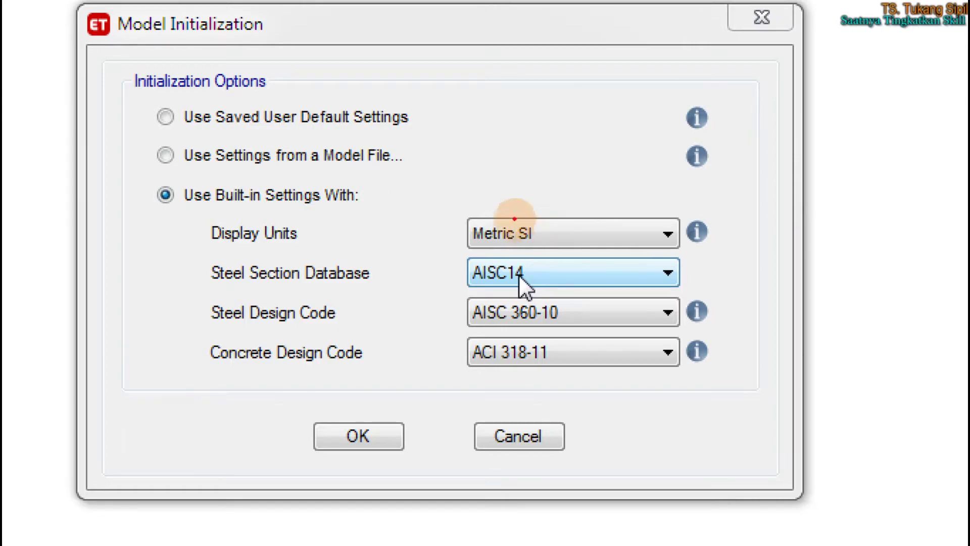
{"action": "mouse_move", "coordinate": [199, 214]}
{"action": "left_mouse_down"}
{"action": "mouse_move", "coordinate": [325, 221]}
{"action": "mouse_move", "coordinate": [296, 250]}
{"action": "mouse_move", "coordinate": [225, 245]}
{"action": "mouse_move", "coordinate": [202, 217]}
{"action": "mouse_move", "coordinate": [271, 215]}
{"action": "left_mouse_up"}
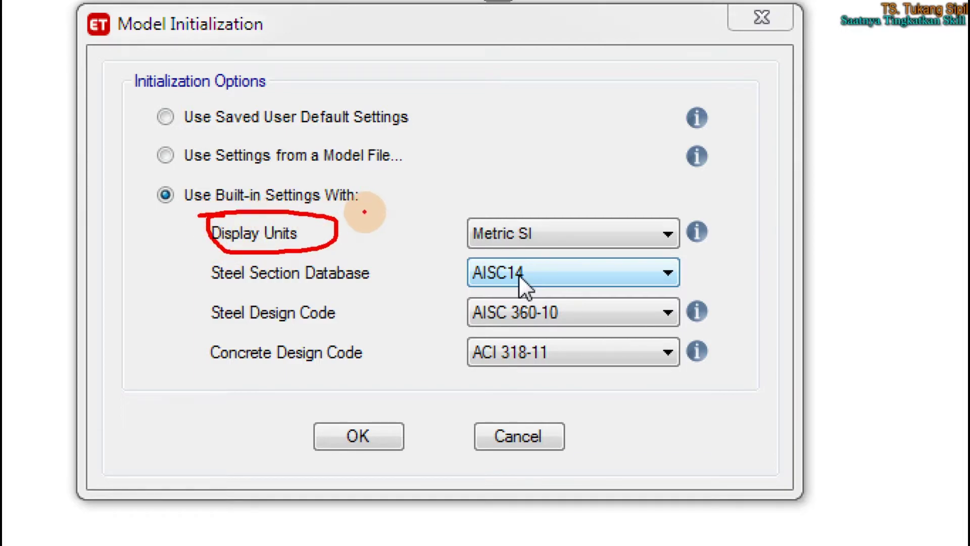
{"action": "mouse_move", "coordinate": [459, 204]}
{"action": "left_mouse_down"}
{"action": "mouse_move", "coordinate": [447, 250]}
{"action": "mouse_move", "coordinate": [555, 247]}
{"action": "mouse_move", "coordinate": [460, 202]}
{"action": "left_mouse_up"}
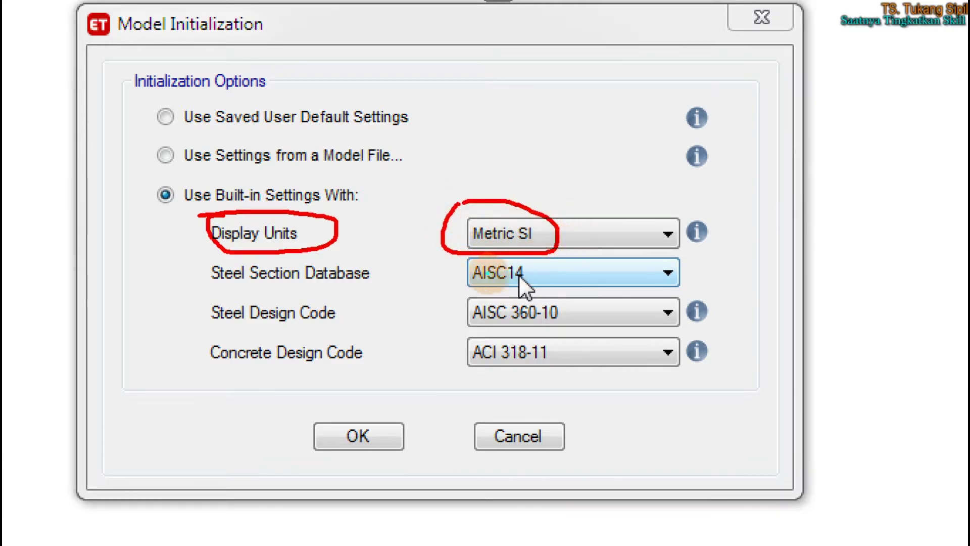
{"action": "left_click_drag", "start_coordinate": [212, 290], "coordinate": [402, 286]}
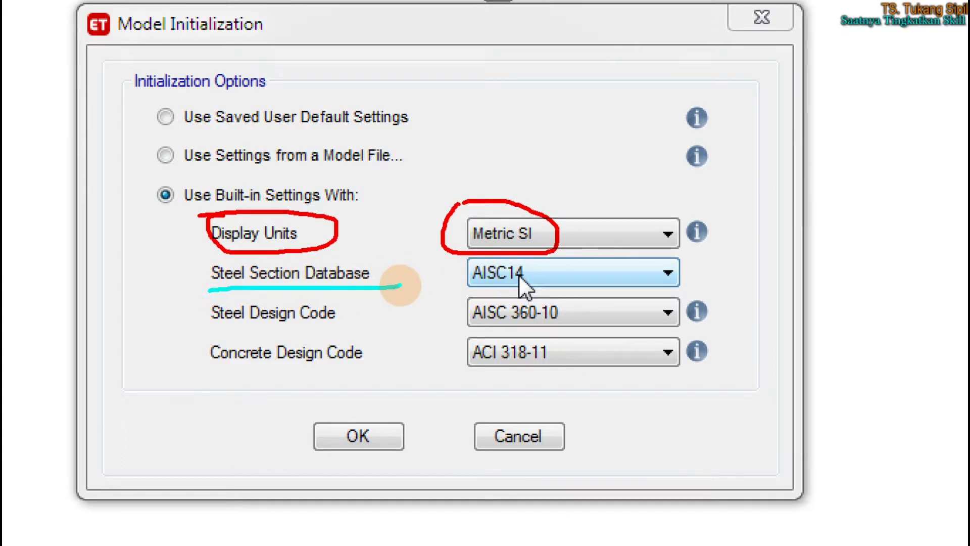
{"action": "left_click_drag", "start_coordinate": [211, 330], "coordinate": [356, 326]}
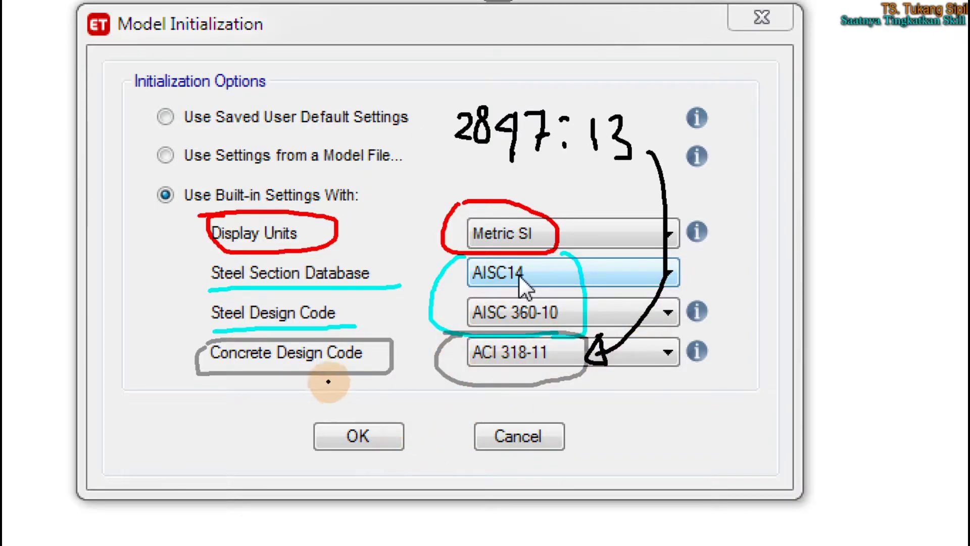
{"action": "mouse_move", "coordinate": [399, 407]}
{"action": "left_mouse_down"}
{"action": "mouse_move", "coordinate": [282, 481]}
{"action": "mouse_move", "coordinate": [338, 412]}
{"action": "left_mouse_up"}
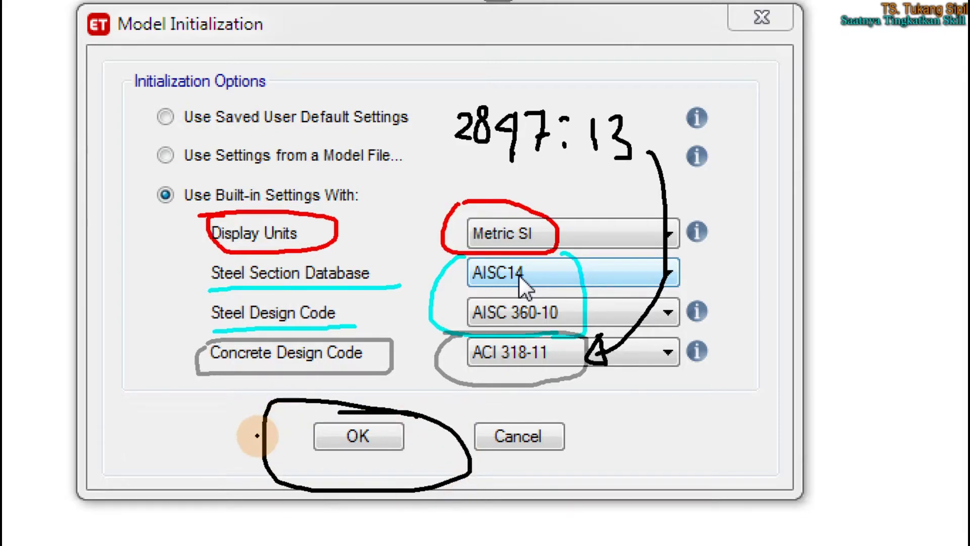
{"action": "key", "text": "Escape"}
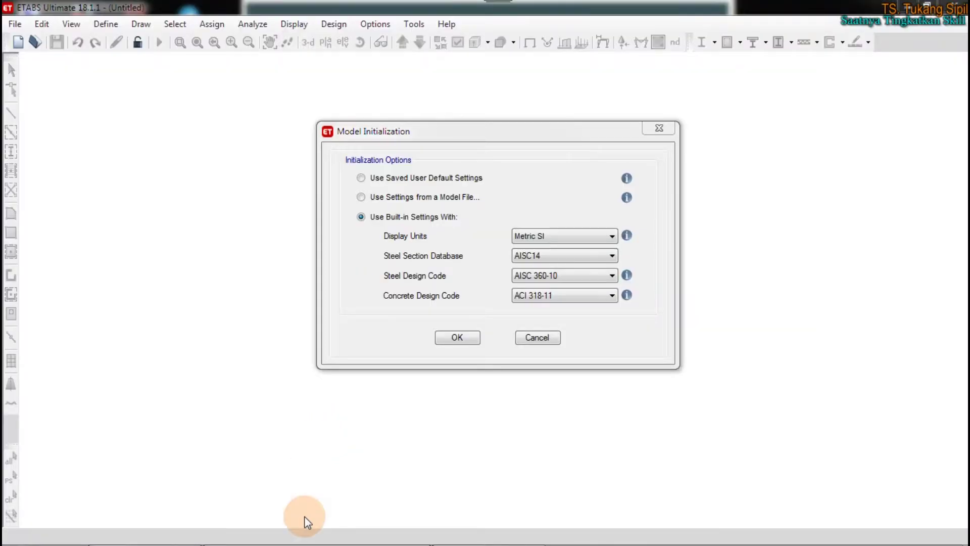
Switch to the Excel workbook's 1. Geometri sheet and select the SNI 2847:2013 entry in K35
{"action": "left_click", "coordinate": [144, 531]}
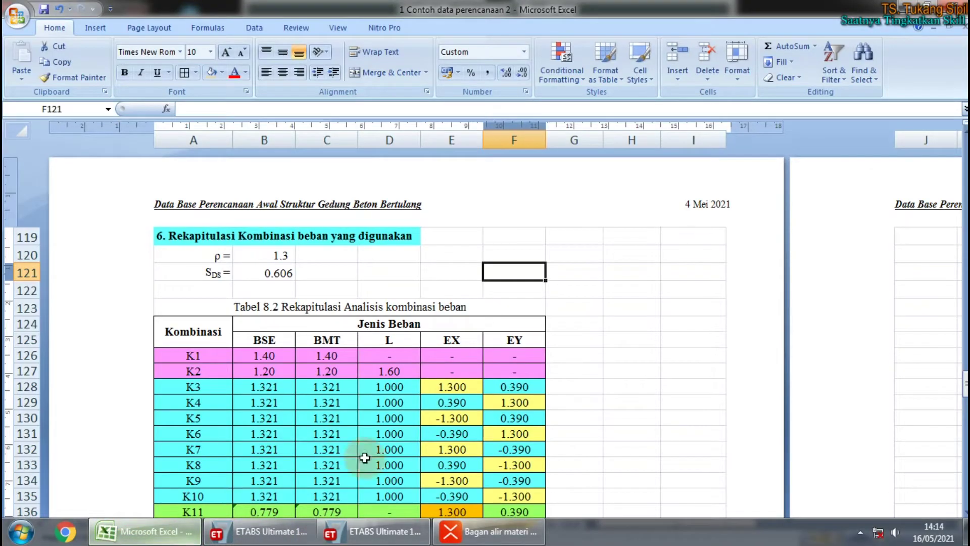
{"action": "left_click", "coordinate": [8, 523]}
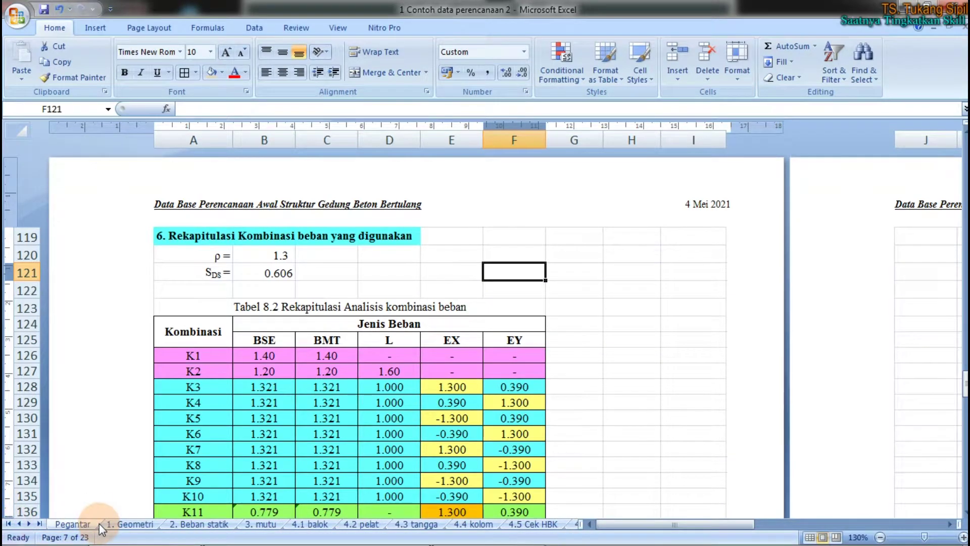
{"action": "left_click", "coordinate": [130, 524]}
{"action": "left_click", "coordinate": [725, 366]}
{"action": "left_click", "coordinate": [467, 301]}
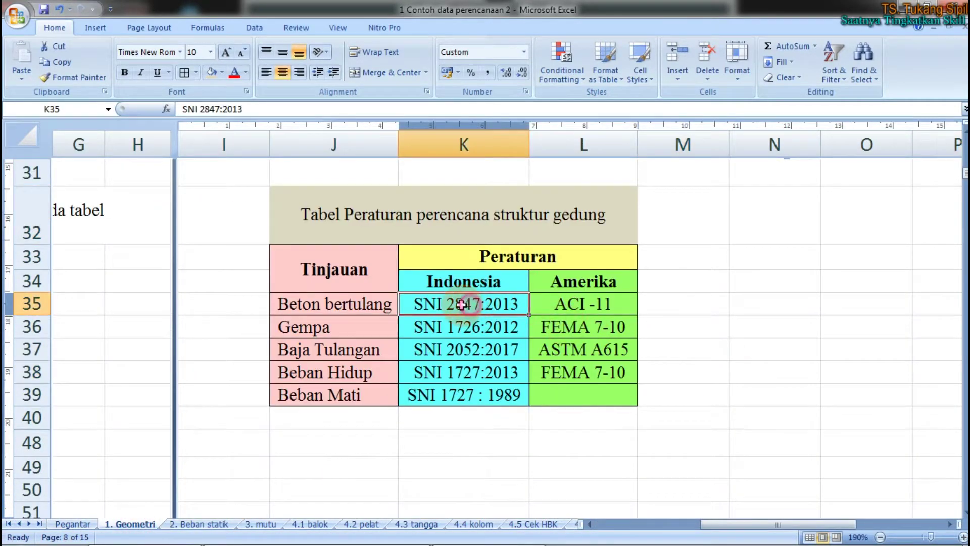
{"action": "scroll", "coordinate": [467, 298], "scroll_direction": "up", "scroll_amount": 4, "text": "ctrl"}
{"action": "scroll", "coordinate": [467, 298], "scroll_direction": "up", "scroll_amount": 1}
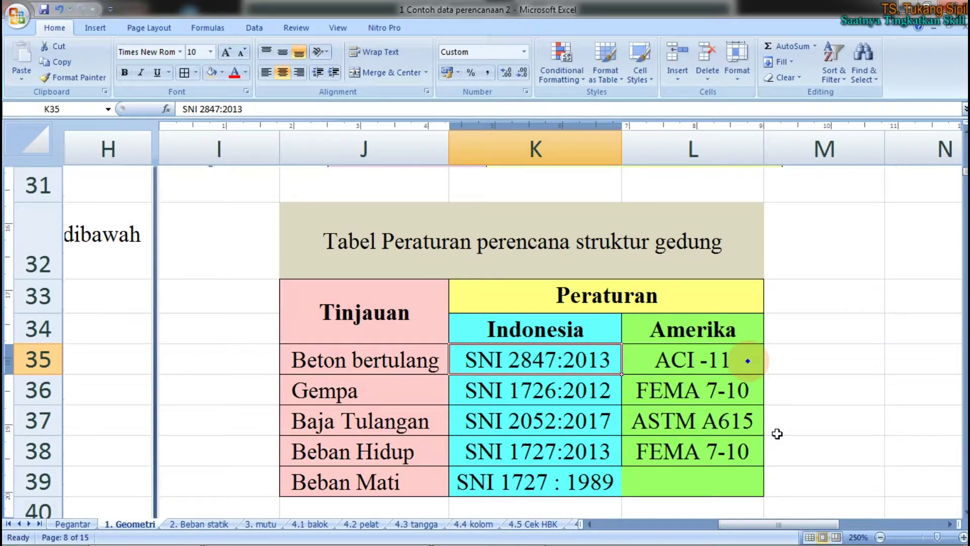
Mark the ACI -11 entry and correct cell L35 to read ACI 318-11
{"action": "mouse_move", "coordinate": [743, 360]}
{"action": "left_mouse_down"}
{"action": "mouse_move", "coordinate": [638, 313]}
{"action": "mouse_move", "coordinate": [600, 347]}
{"action": "left_mouse_up"}
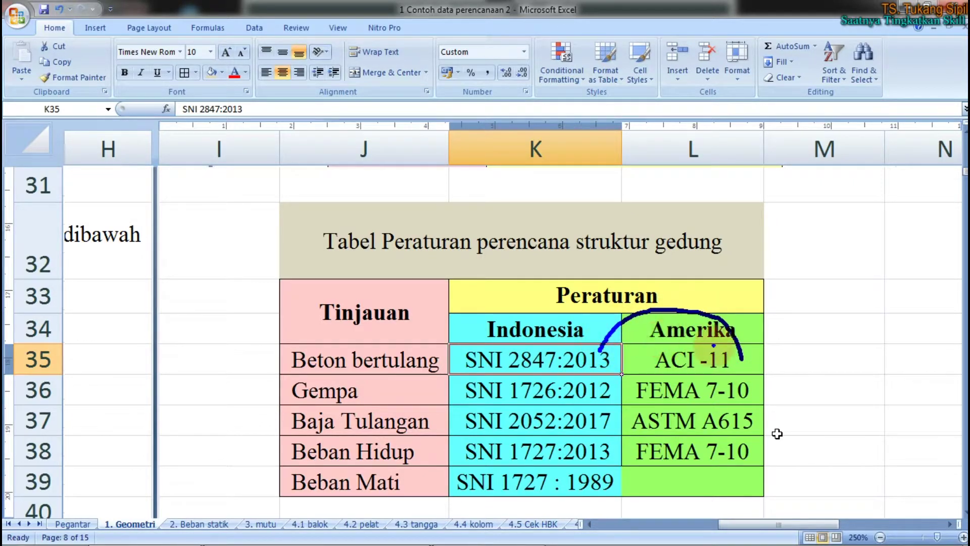
{"action": "mouse_move", "coordinate": [727, 343]}
{"action": "left_mouse_down"}
{"action": "mouse_move", "coordinate": [749, 339]}
{"action": "mouse_move", "coordinate": [745, 365]}
{"action": "mouse_move", "coordinate": [751, 340]}
{"action": "left_mouse_up"}
{"action": "left_click", "coordinate": [716, 359]}
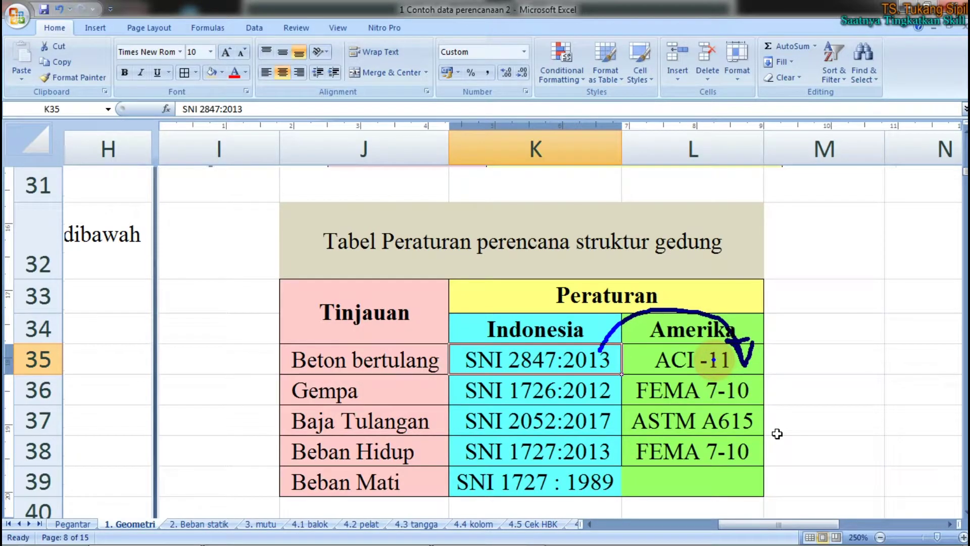
{"action": "left_click", "coordinate": [713, 359]}
{"action": "double_click", "coordinate": [712, 359]}
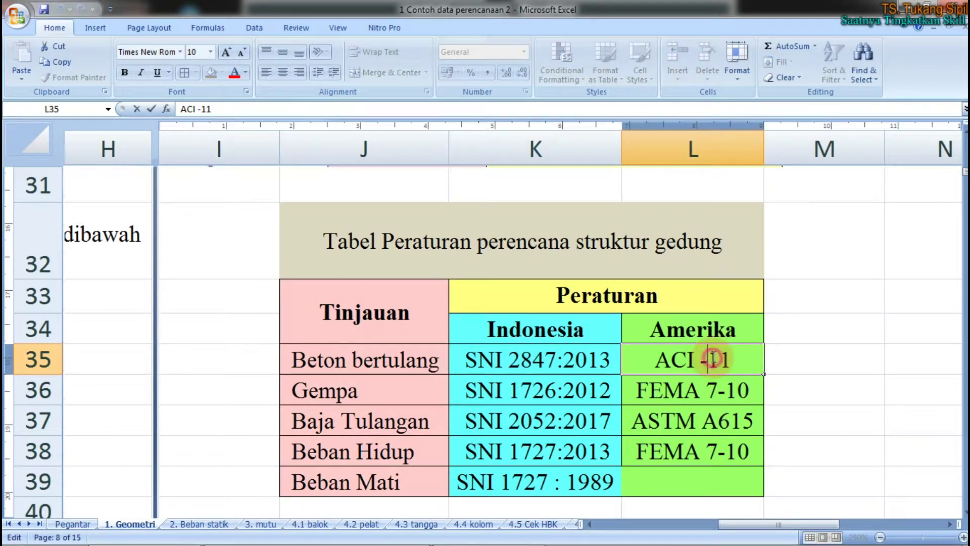
{"action": "key", "text": "BackSpace"}
{"action": "type", "text": "1"}
{"action": "key", "text": "BackSpace"}
{"action": "type", "text": "318-"}
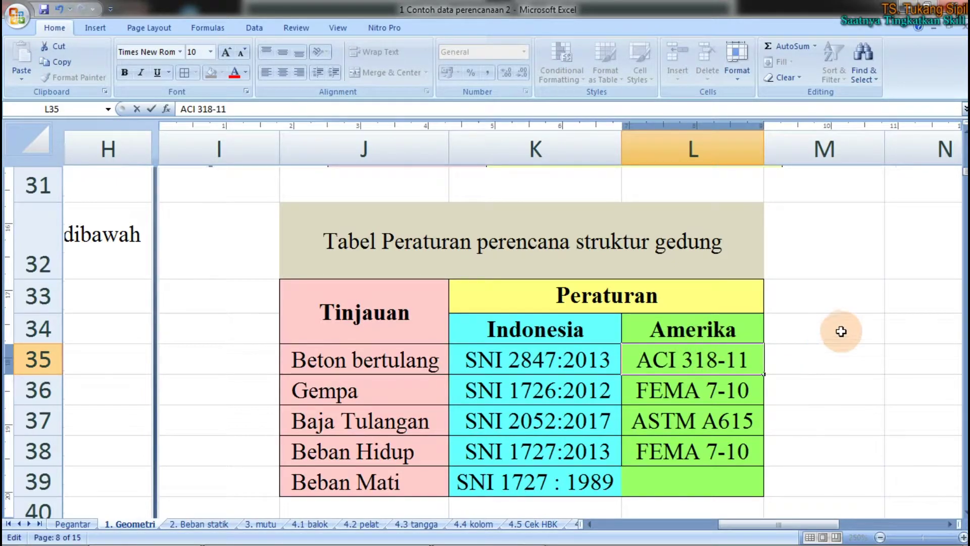
{"action": "left_click", "coordinate": [840, 331]}
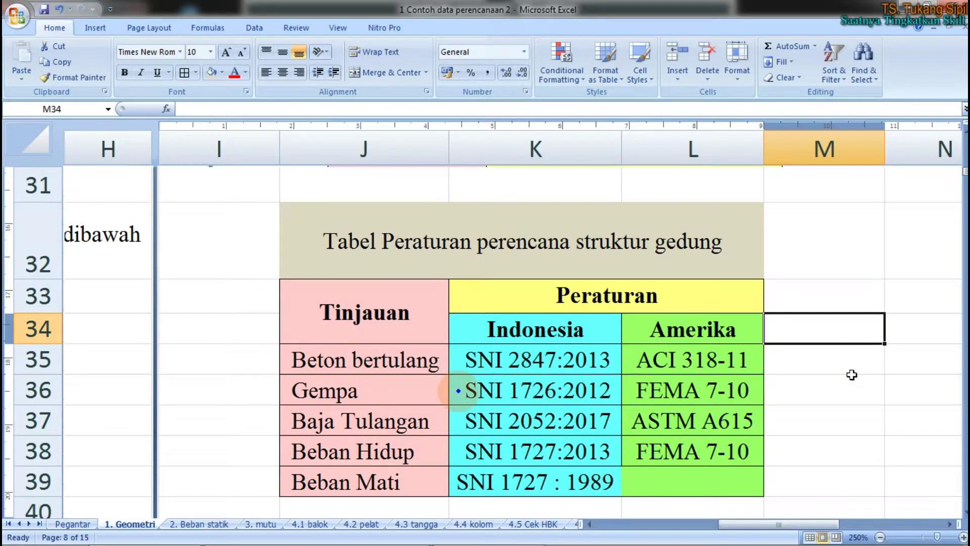
{"action": "mouse_move", "coordinate": [595, 385]}
{"action": "left_mouse_down"}
{"action": "mouse_move", "coordinate": [647, 349]}
{"action": "mouse_move", "coordinate": [697, 375]}
{"action": "mouse_move", "coordinate": [707, 363]}
{"action": "left_mouse_up"}
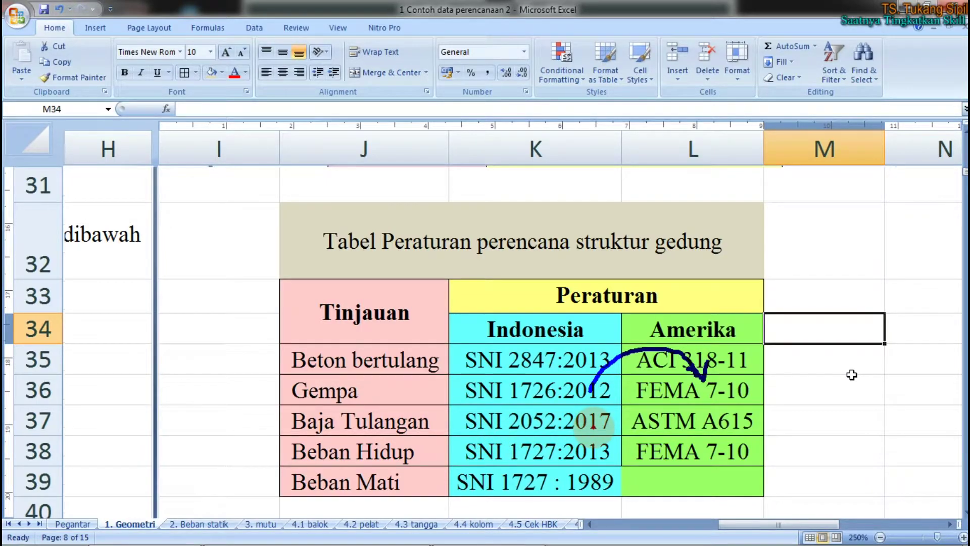
{"action": "mouse_move", "coordinate": [595, 427]}
{"action": "left_mouse_down"}
{"action": "mouse_move", "coordinate": [651, 387]}
{"action": "mouse_move", "coordinate": [700, 405]}
{"action": "mouse_move", "coordinate": [704, 423]}
{"action": "mouse_move", "coordinate": [690, 409]}
{"action": "mouse_move", "coordinate": [710, 399]}
{"action": "left_mouse_up"}
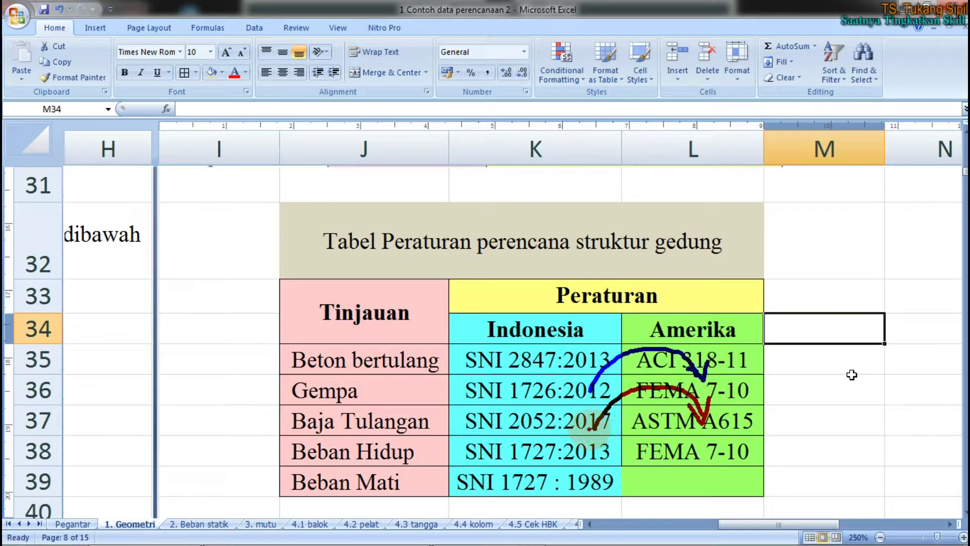
{"action": "mouse_move", "coordinate": [596, 456]}
{"action": "left_mouse_down"}
{"action": "mouse_move", "coordinate": [639, 429]}
{"action": "mouse_move", "coordinate": [679, 448]}
{"action": "mouse_move", "coordinate": [687, 434]}
{"action": "mouse_move", "coordinate": [688, 460]}
{"action": "mouse_move", "coordinate": [691, 434]}
{"action": "left_mouse_up"}
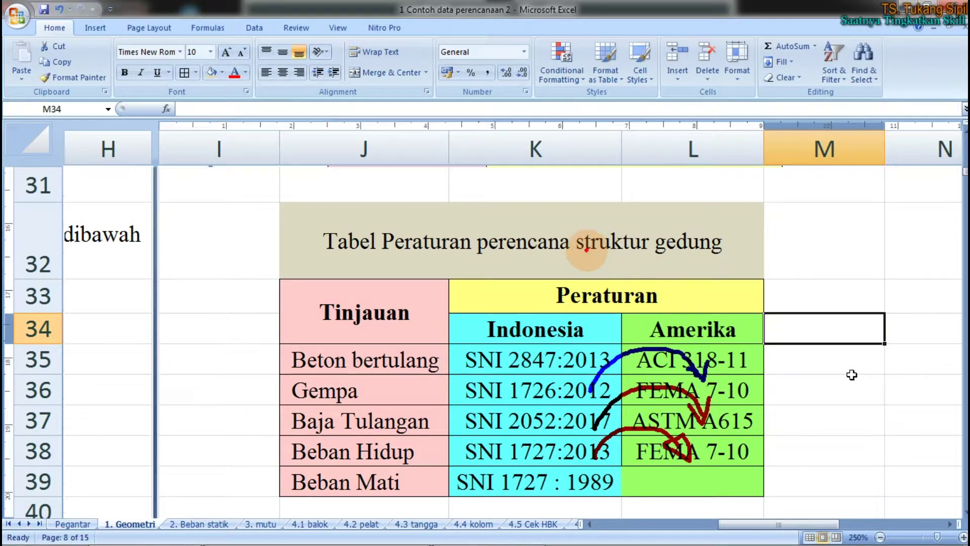
{"action": "key", "text": "Escape"}
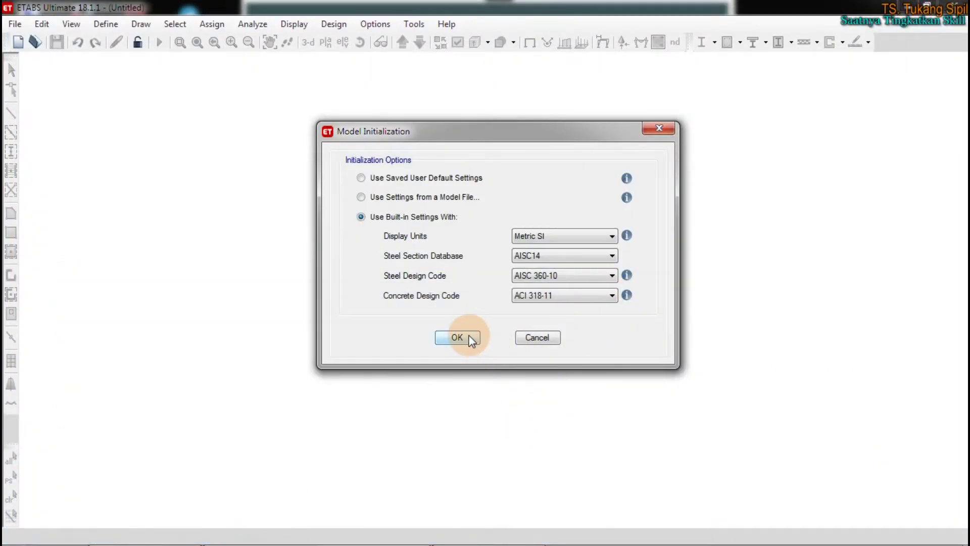
Confirm Model Initialization with Metric SI, AISC14, AISC 360-10 and ACI 318-11
{"action": "left_click", "coordinate": [469, 336]}
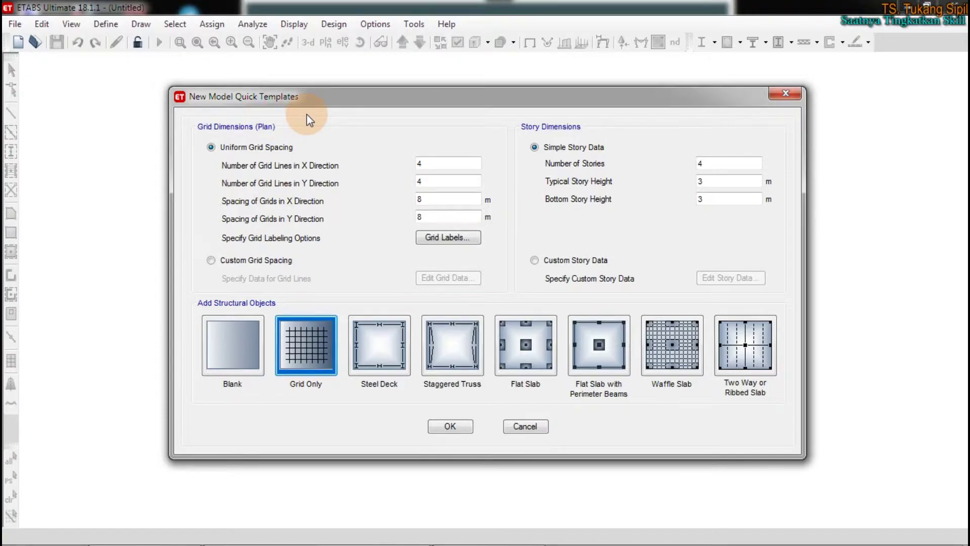
{"action": "left_click_drag", "start_coordinate": [149, 82], "coordinate": [218, 70]}
{"action": "mouse_move", "coordinate": [309, 65]}
{"action": "left_mouse_down"}
{"action": "mouse_move", "coordinate": [825, 65]}
{"action": "mouse_move", "coordinate": [809, 435]}
{"action": "mouse_move", "coordinate": [650, 498]}
{"action": "mouse_move", "coordinate": [162, 480]}
{"action": "mouse_move", "coordinate": [101, 260]}
{"action": "mouse_move", "coordinate": [139, 93]}
{"action": "mouse_move", "coordinate": [152, 82]}
{"action": "left_mouse_up"}
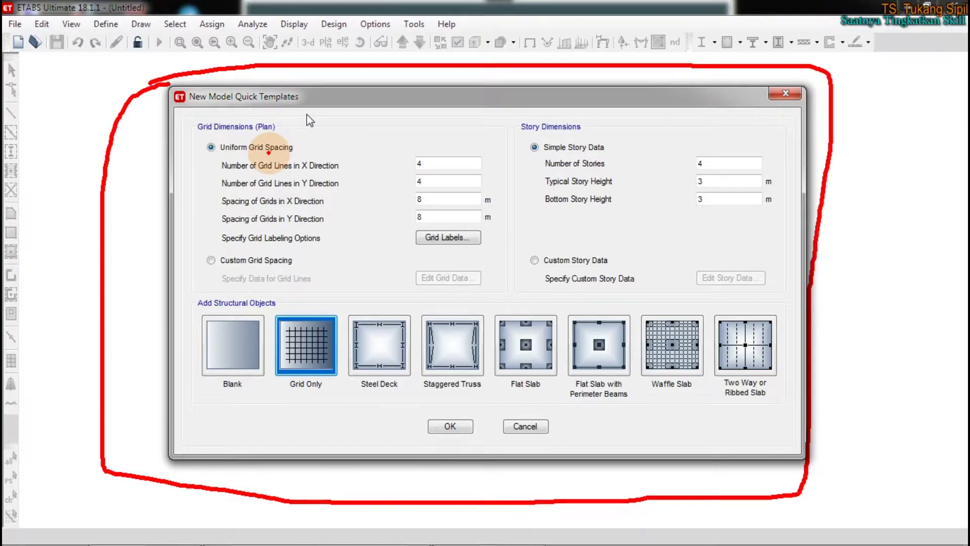
{"action": "key", "text": "Escape"}
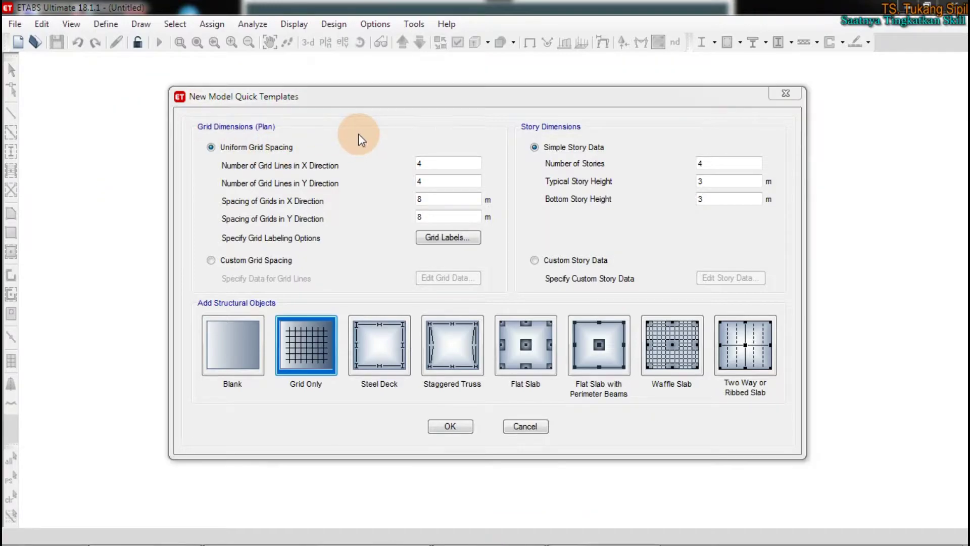
{"action": "key", "text": "ctrl+1"}
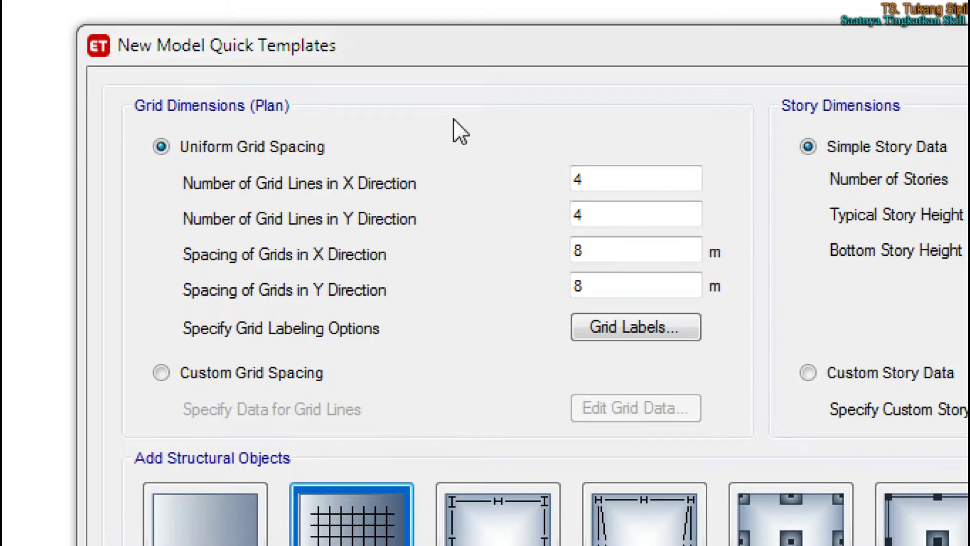
{"action": "left_click", "coordinate": [264, 149]}
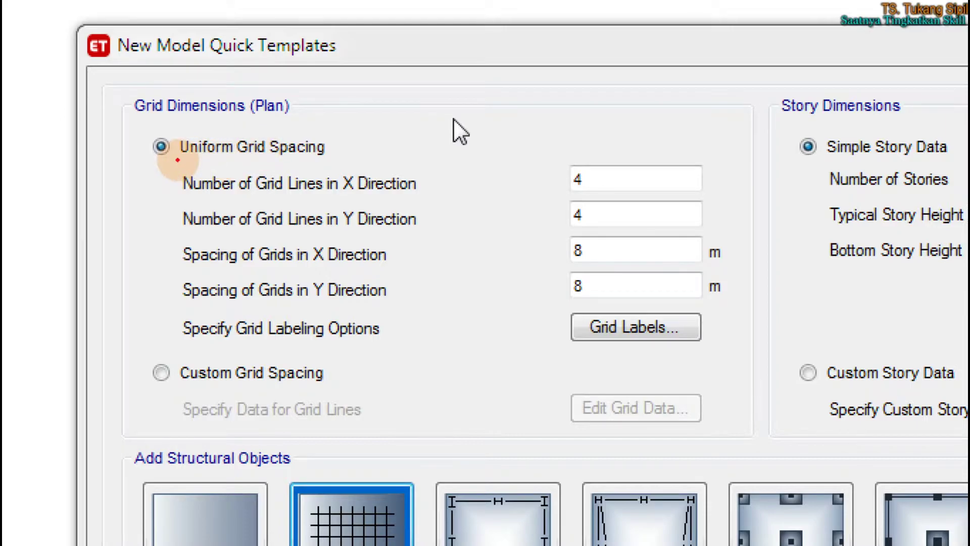
{"action": "mouse_move", "coordinate": [144, 163]}
{"action": "left_mouse_down"}
{"action": "mouse_move", "coordinate": [326, 154]}
{"action": "mouse_move", "coordinate": [318, 135]}
{"action": "mouse_move", "coordinate": [174, 127]}
{"action": "mouse_move", "coordinate": [143, 151]}
{"action": "left_mouse_up"}
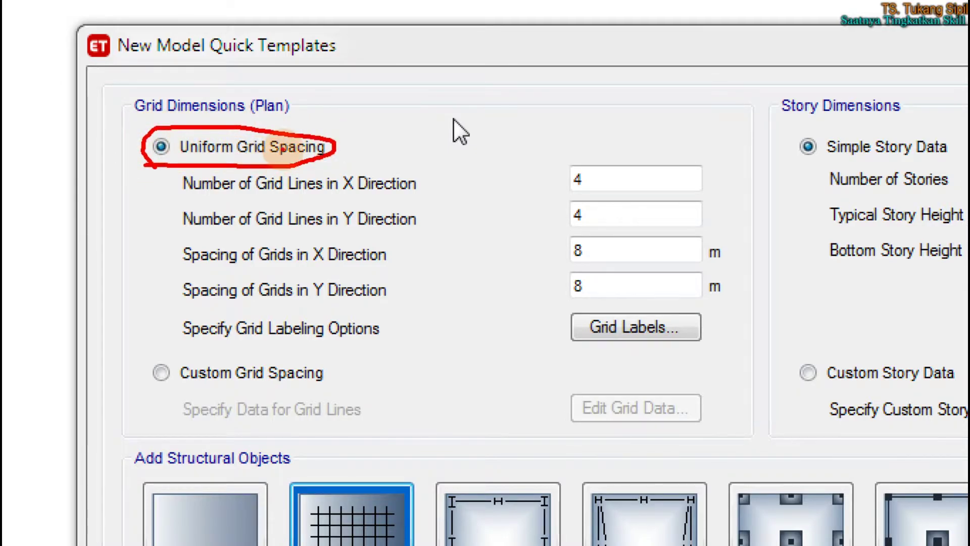
{"action": "left_click_drag", "start_coordinate": [182, 201], "coordinate": [413, 197]}
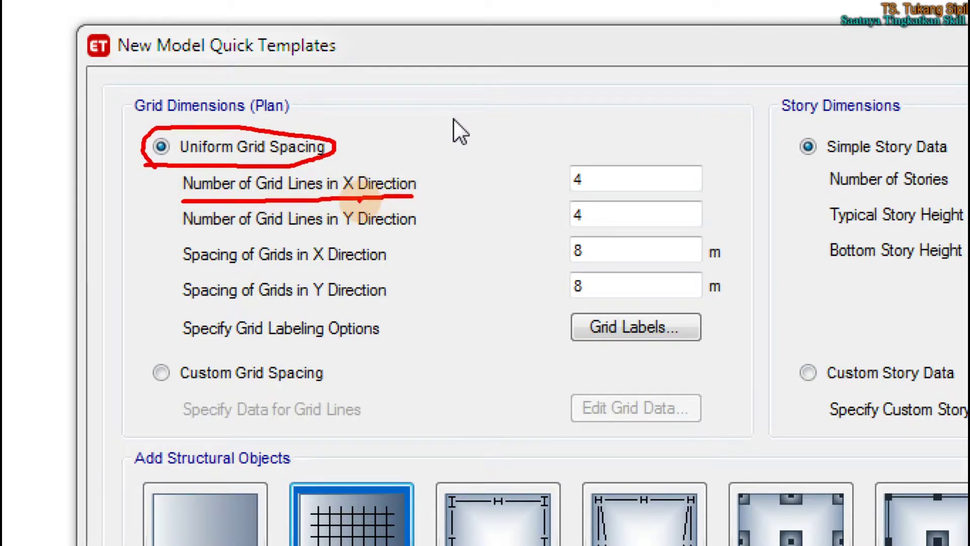
{"action": "left_click_drag", "start_coordinate": [178, 239], "coordinate": [414, 231]}
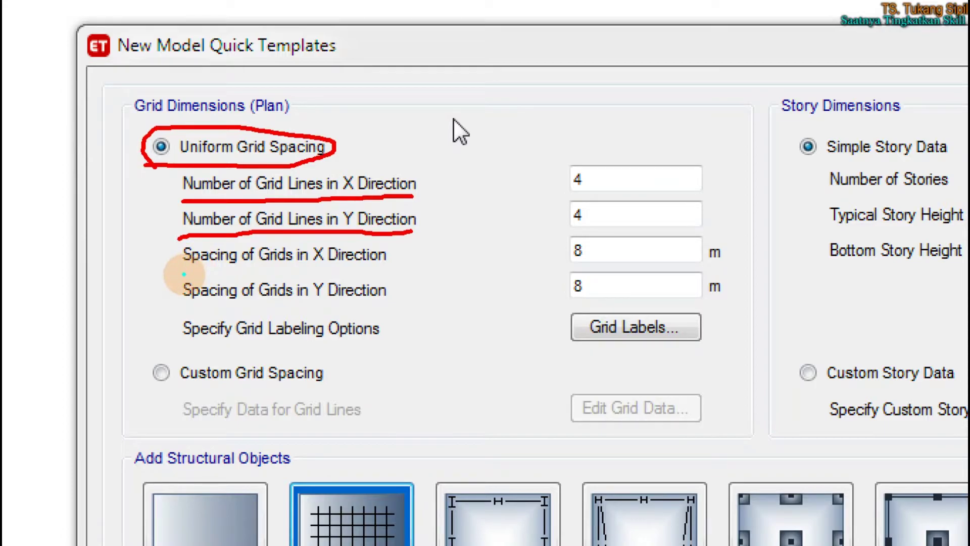
{"action": "left_click_drag", "start_coordinate": [176, 265], "coordinate": [399, 265]}
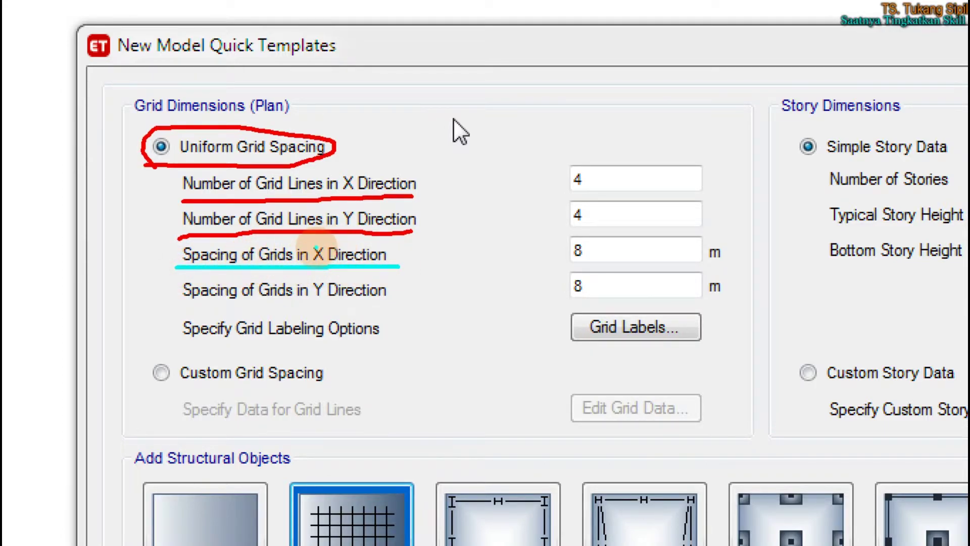
{"action": "left_click_drag", "start_coordinate": [177, 306], "coordinate": [390, 303]}
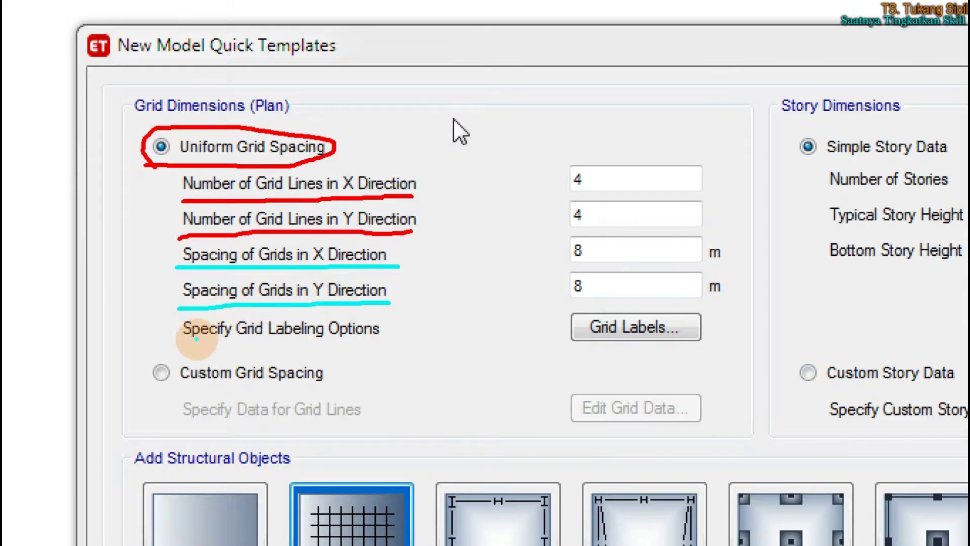
{"action": "left_click_drag", "start_coordinate": [176, 342], "coordinate": [388, 341]}
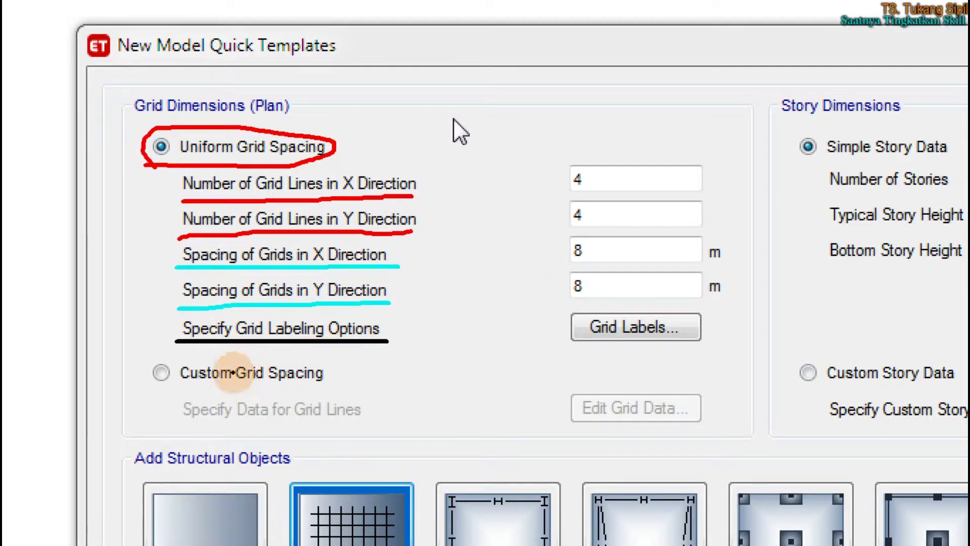
{"action": "mouse_move", "coordinate": [323, 358]}
{"action": "left_mouse_down"}
{"action": "mouse_move", "coordinate": [167, 350]}
{"action": "mouse_move", "coordinate": [145, 381]}
{"action": "mouse_move", "coordinate": [310, 409]}
{"action": "mouse_move", "coordinate": [337, 359]}
{"action": "mouse_move", "coordinate": [313, 357]}
{"action": "left_mouse_up"}
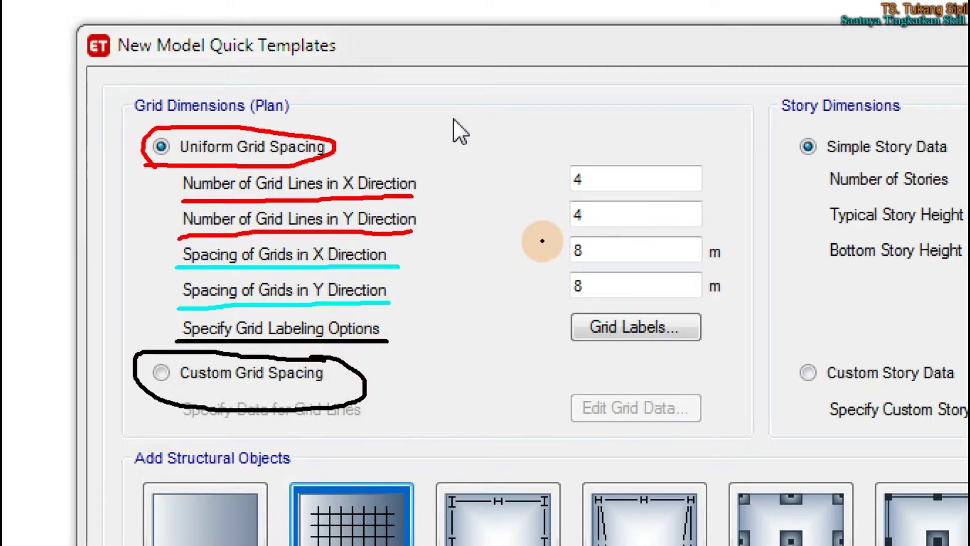
{"action": "mouse_move", "coordinate": [553, 146]}
{"action": "left_mouse_down"}
{"action": "mouse_move", "coordinate": [541, 298]}
{"action": "mouse_move", "coordinate": [675, 313]}
{"action": "mouse_move", "coordinate": [738, 244]}
{"action": "mouse_move", "coordinate": [583, 143]}
{"action": "mouse_move", "coordinate": [552, 147]}
{"action": "left_mouse_up"}
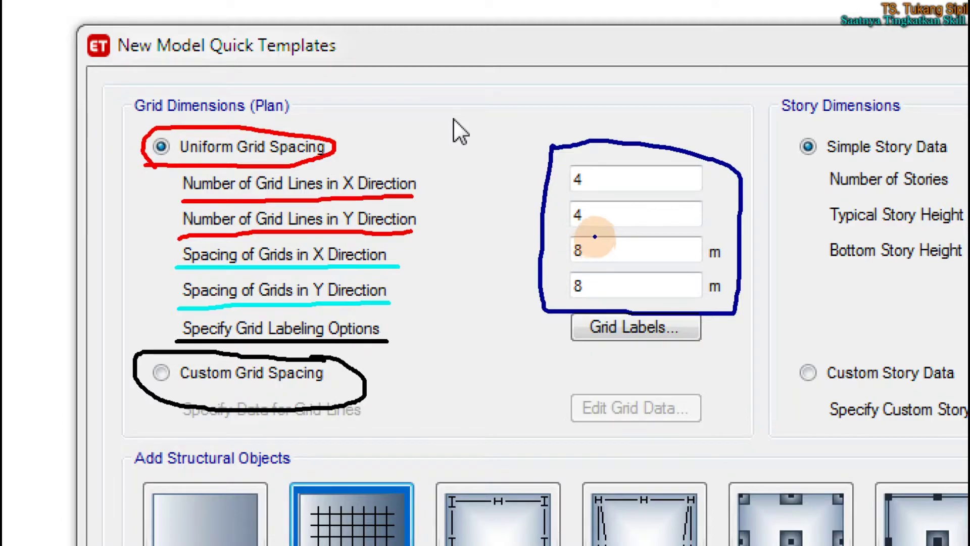
{"action": "mouse_move", "coordinate": [595, 207]}
{"action": "left_mouse_down"}
{"action": "mouse_move", "coordinate": [613, 253]}
{"action": "mouse_move", "coordinate": [658, 182]}
{"action": "left_mouse_up"}
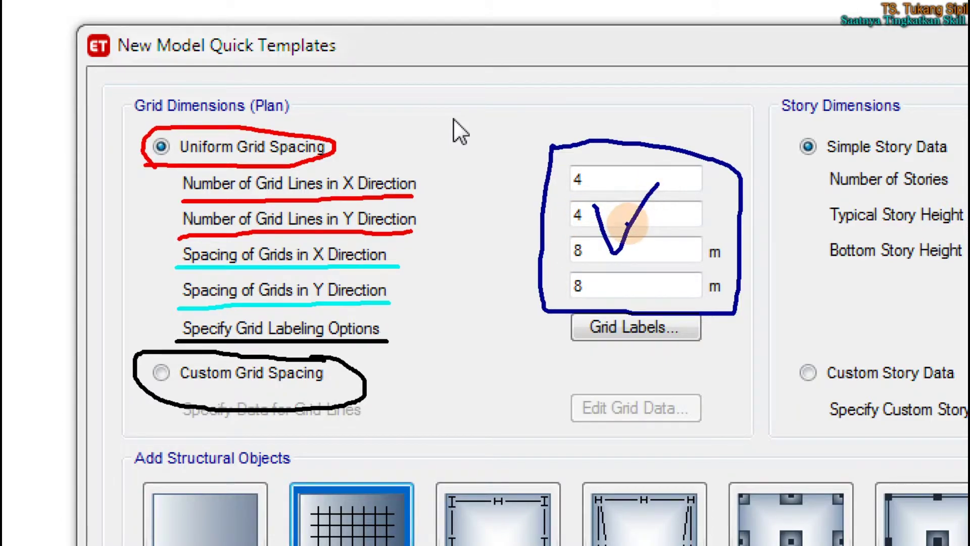
{"action": "left_click", "coordinate": [609, 264]}
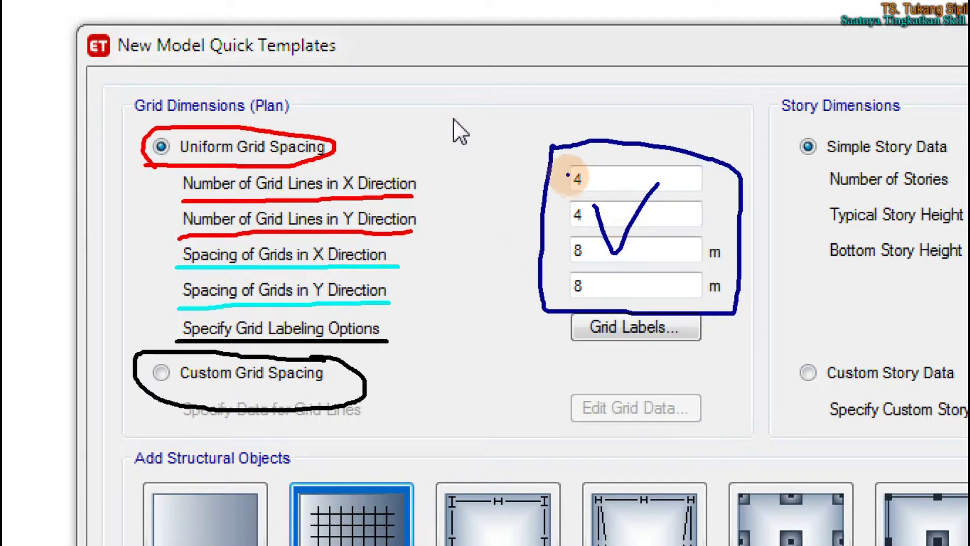
{"action": "mouse_move", "coordinate": [516, 183]}
{"action": "left_mouse_down"}
{"action": "mouse_move", "coordinate": [568, 185]}
{"action": "mouse_move", "coordinate": [550, 192]}
{"action": "mouse_move", "coordinate": [548, 224]}
{"action": "mouse_move", "coordinate": [531, 215]}
{"action": "mouse_move", "coordinate": [513, 264]}
{"action": "mouse_move", "coordinate": [551, 249]}
{"action": "mouse_move", "coordinate": [511, 285]}
{"action": "mouse_move", "coordinate": [561, 303]}
{"action": "mouse_move", "coordinate": [540, 300]}
{"action": "left_mouse_up"}
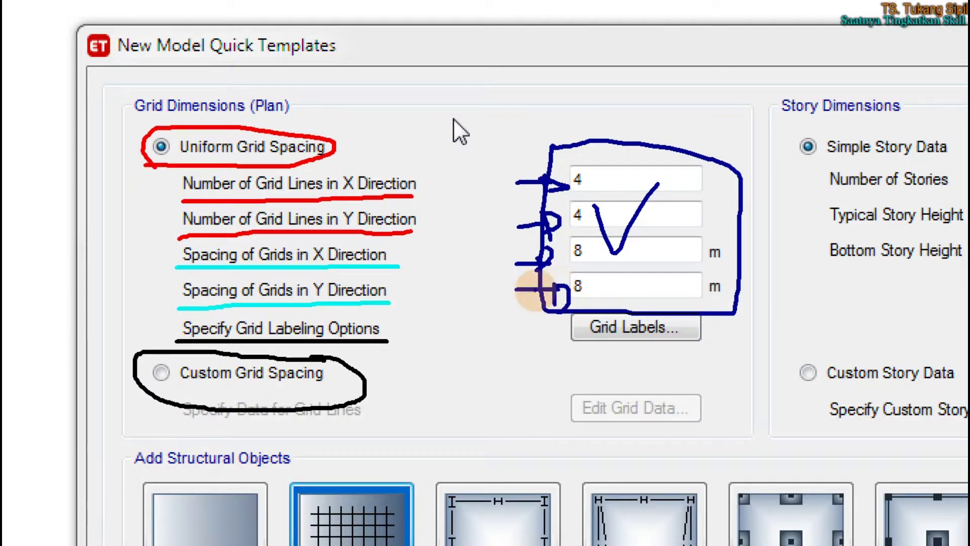
{"action": "mouse_move", "coordinate": [529, 307]}
{"action": "left_mouse_down"}
{"action": "mouse_move", "coordinate": [319, 364]}
{"action": "mouse_move", "coordinate": [324, 353]}
{"action": "mouse_move", "coordinate": [357, 363]}
{"action": "left_mouse_up"}
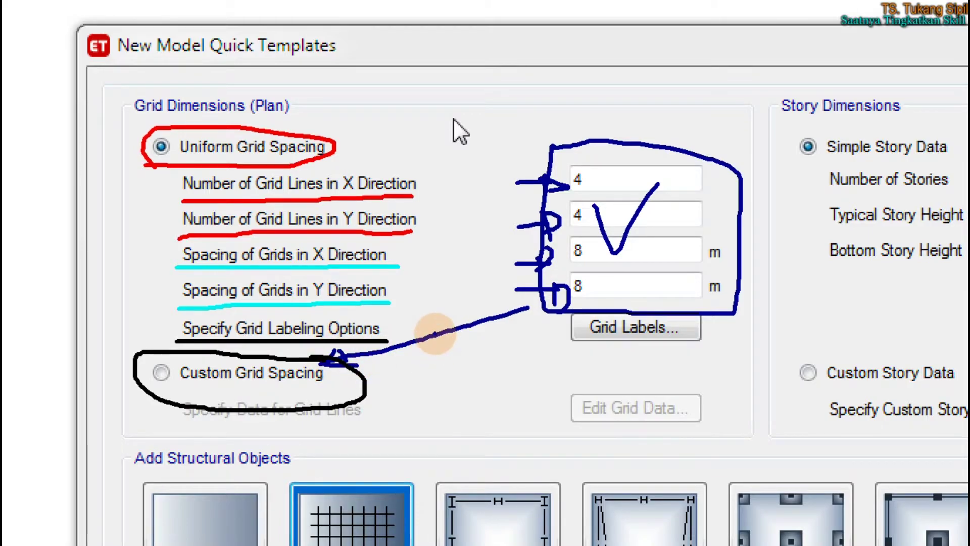
{"action": "key", "text": "Escape"}
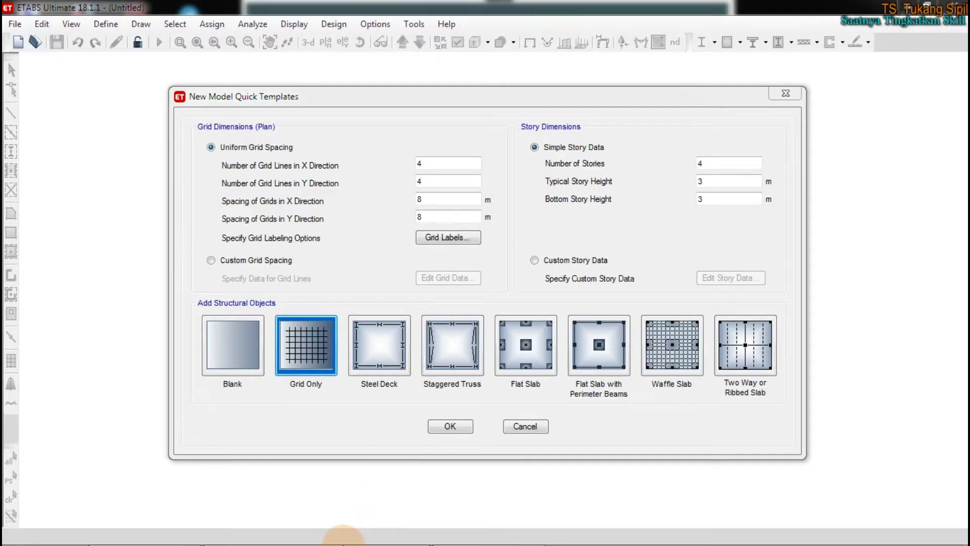
Maximize the LATIHAN ANALISIS STRUKTUR GEDUNG 4 model and inspect its 4, 4 and 5.5 m grid spacings
{"action": "left_click", "coordinate": [268, 531]}
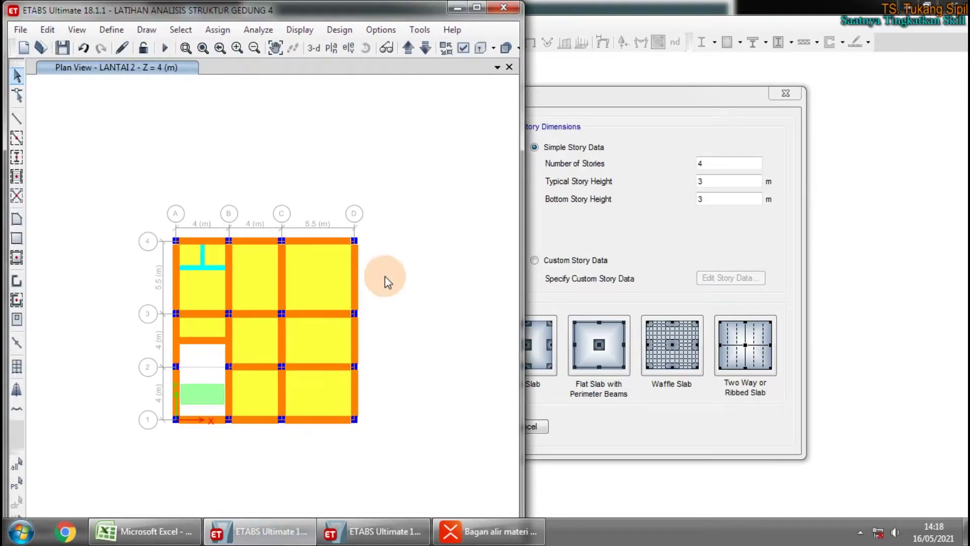
{"action": "left_click", "coordinate": [477, 7]}
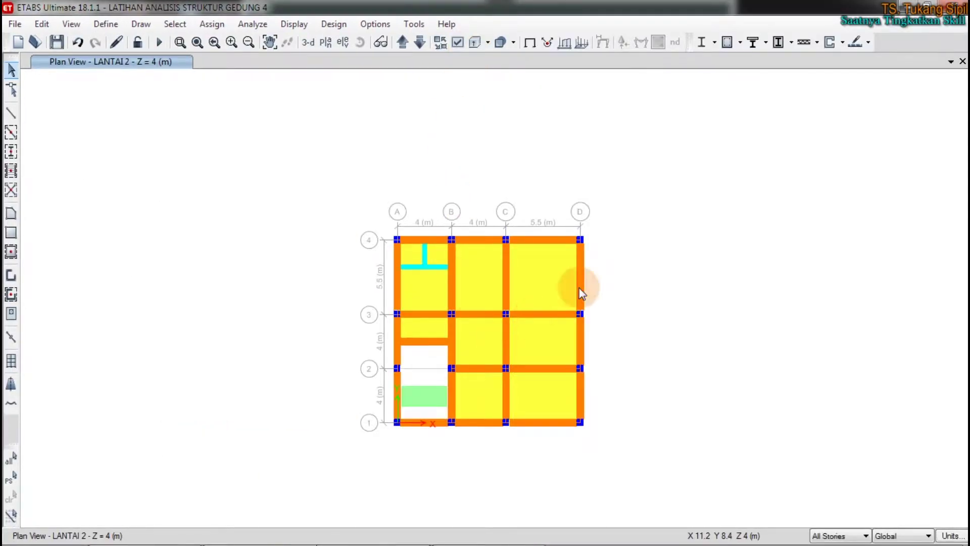
{"action": "scroll", "coordinate": [498, 320], "scroll_direction": "up", "scroll_amount": 3}
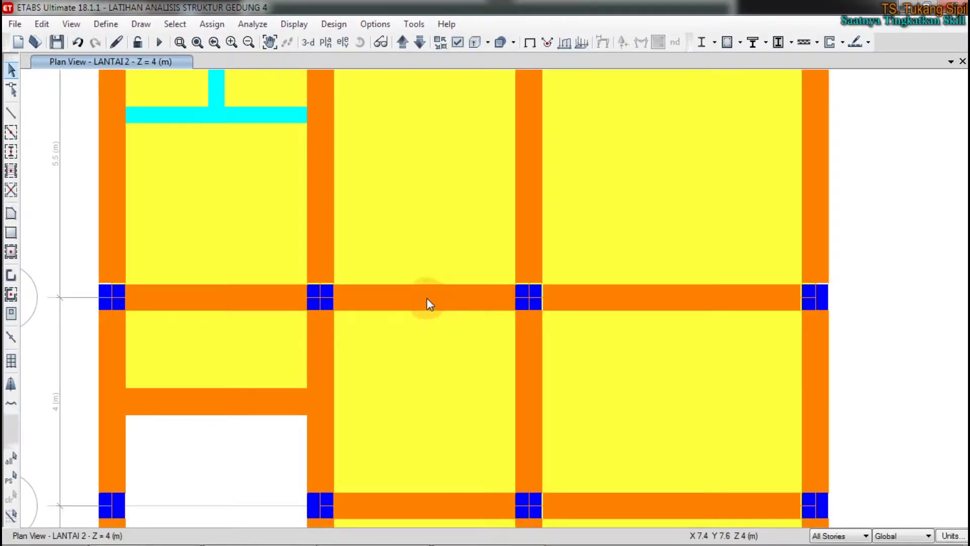
{"action": "scroll", "coordinate": [426, 301], "scroll_direction": "down", "scroll_amount": 2}
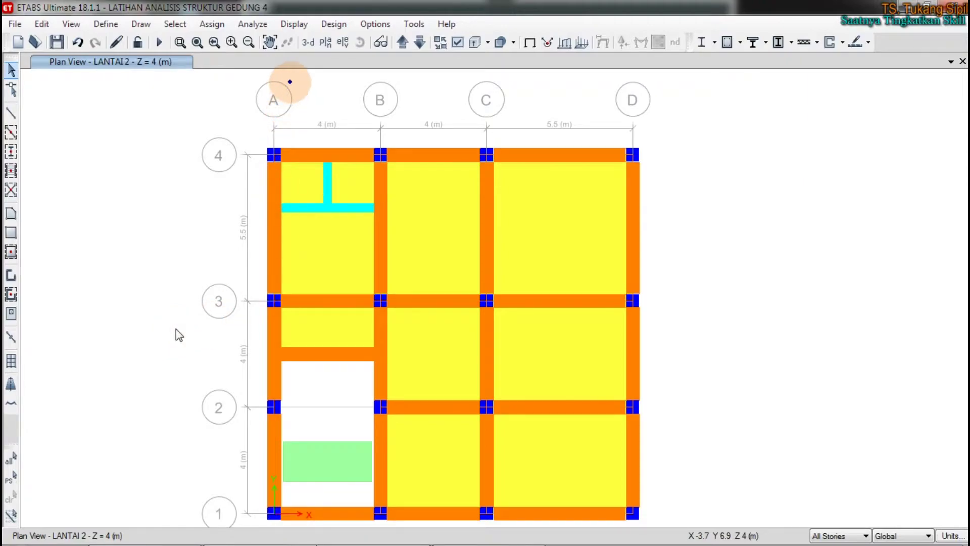
{"action": "mouse_move", "coordinate": [286, 80]}
{"action": "left_mouse_down"}
{"action": "mouse_move", "coordinate": [256, 112]}
{"action": "mouse_move", "coordinate": [301, 82]}
{"action": "mouse_move", "coordinate": [530, 79]}
{"action": "mouse_move", "coordinate": [535, 98]}
{"action": "mouse_move", "coordinate": [550, 88]}
{"action": "left_mouse_up"}
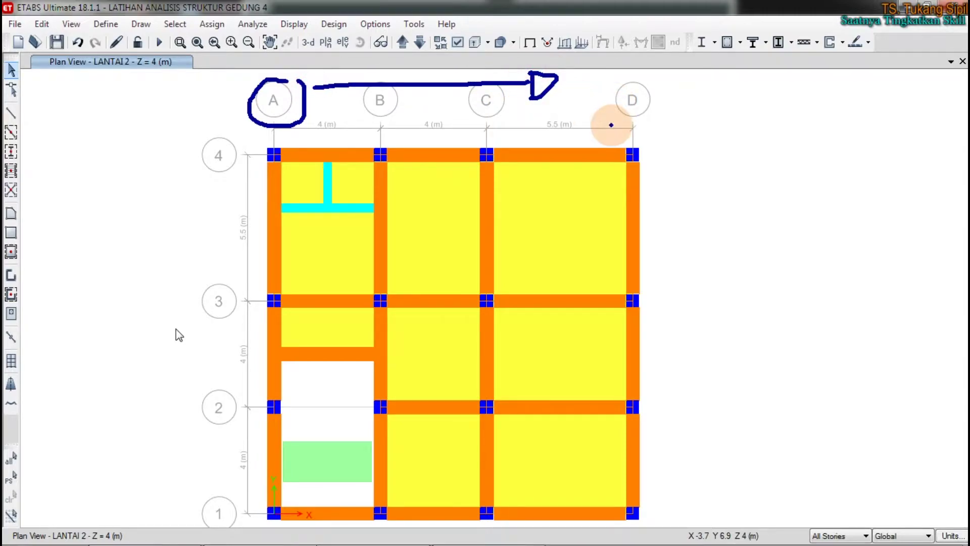
{"action": "mouse_move", "coordinate": [194, 508]}
{"action": "left_mouse_down"}
{"action": "mouse_move", "coordinate": [192, 196]}
{"action": "mouse_move", "coordinate": [208, 199]}
{"action": "mouse_move", "coordinate": [180, 199]}
{"action": "mouse_move", "coordinate": [205, 172]}
{"action": "mouse_move", "coordinate": [213, 204]}
{"action": "left_mouse_up"}
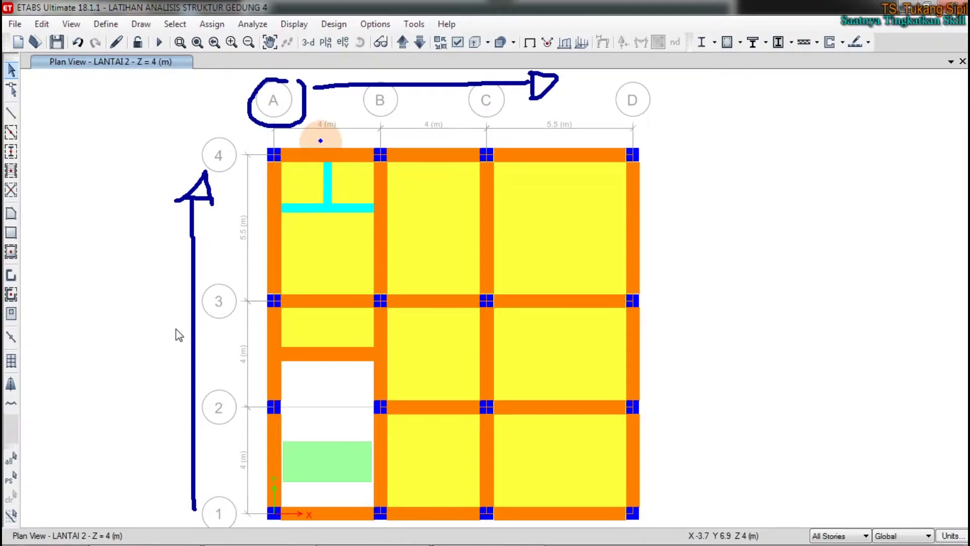
{"action": "mouse_move", "coordinate": [336, 105]}
{"action": "left_mouse_down"}
{"action": "mouse_move", "coordinate": [320, 109]}
{"action": "mouse_move", "coordinate": [336, 104]}
{"action": "left_mouse_up"}
{"action": "mouse_move", "coordinate": [440, 108]}
{"action": "left_mouse_down"}
{"action": "mouse_move", "coordinate": [439, 123]}
{"action": "mouse_move", "coordinate": [439, 111]}
{"action": "left_mouse_up"}
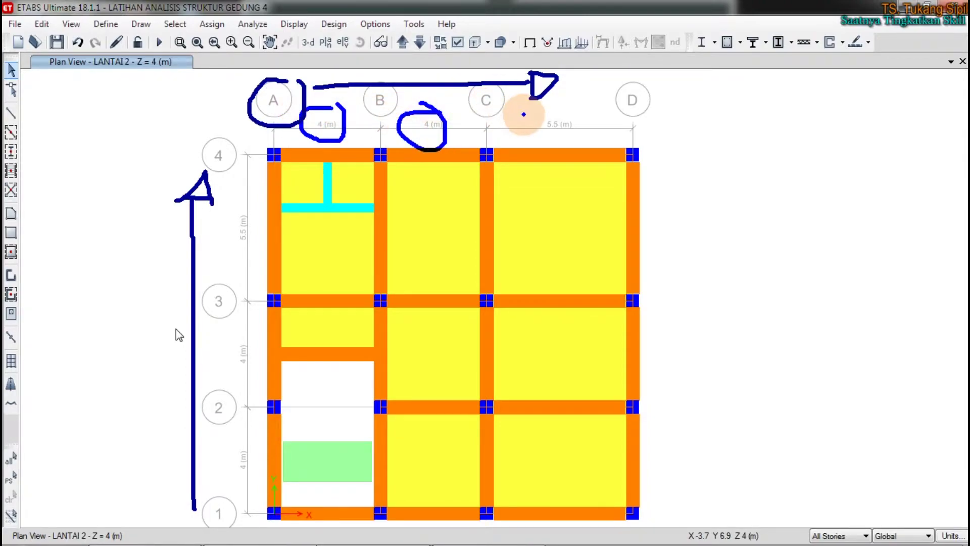
{"action": "mouse_move", "coordinate": [571, 112]}
{"action": "left_mouse_down"}
{"action": "mouse_move", "coordinate": [534, 122]}
{"action": "mouse_move", "coordinate": [569, 108]}
{"action": "left_mouse_up"}
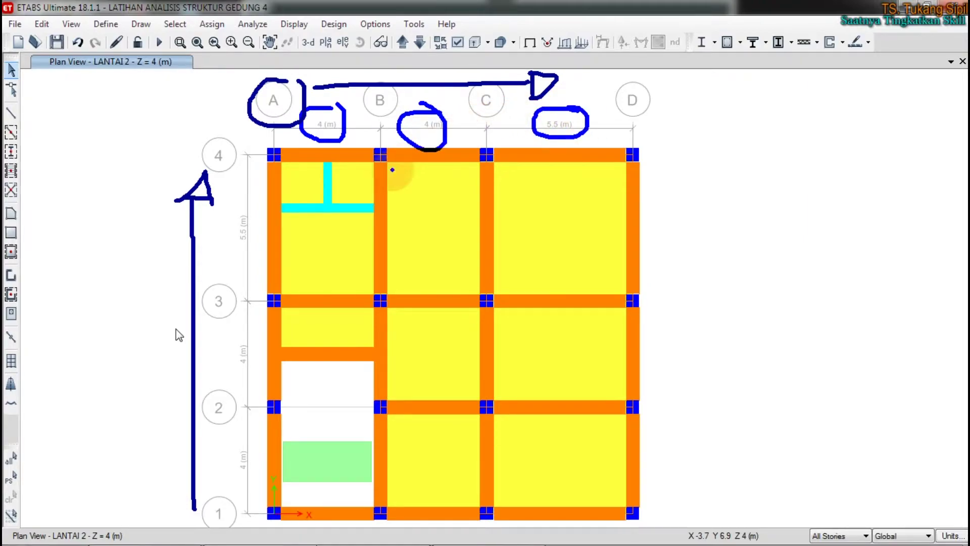
{"action": "mouse_move", "coordinate": [248, 441]}
{"action": "left_mouse_down"}
{"action": "mouse_move", "coordinate": [218, 464]}
{"action": "mouse_move", "coordinate": [263, 456]}
{"action": "left_mouse_up"}
{"action": "left_click_drag", "start_coordinate": [251, 331], "coordinate": [270, 348]}
{"action": "mouse_move", "coordinate": [235, 197]}
{"action": "left_mouse_down"}
{"action": "mouse_move", "coordinate": [245, 198]}
{"action": "mouse_move", "coordinate": [228, 184]}
{"action": "mouse_move", "coordinate": [242, 212]}
{"action": "mouse_move", "coordinate": [253, 169]}
{"action": "mouse_move", "coordinate": [257, 215]}
{"action": "left_mouse_up"}
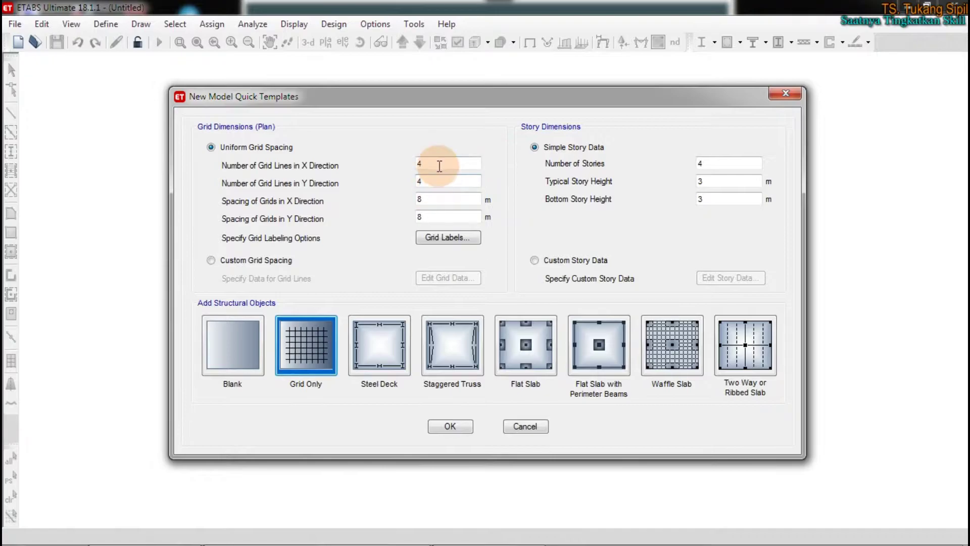
Change the X and Y grid spacings in the quick template from 8 to 4 m
{"action": "double_click", "coordinate": [436, 163]}
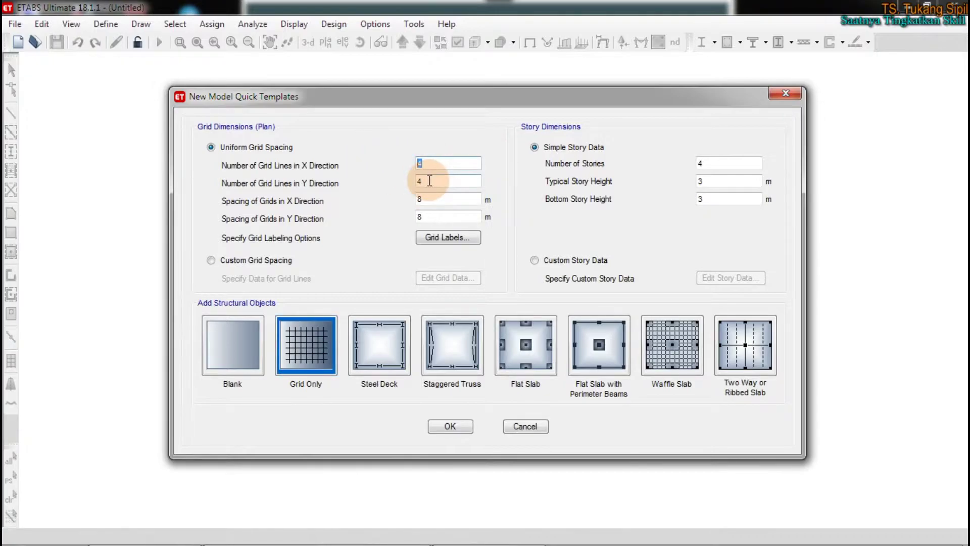
{"action": "double_click", "coordinate": [429, 181]}
{"action": "double_click", "coordinate": [429, 200]}
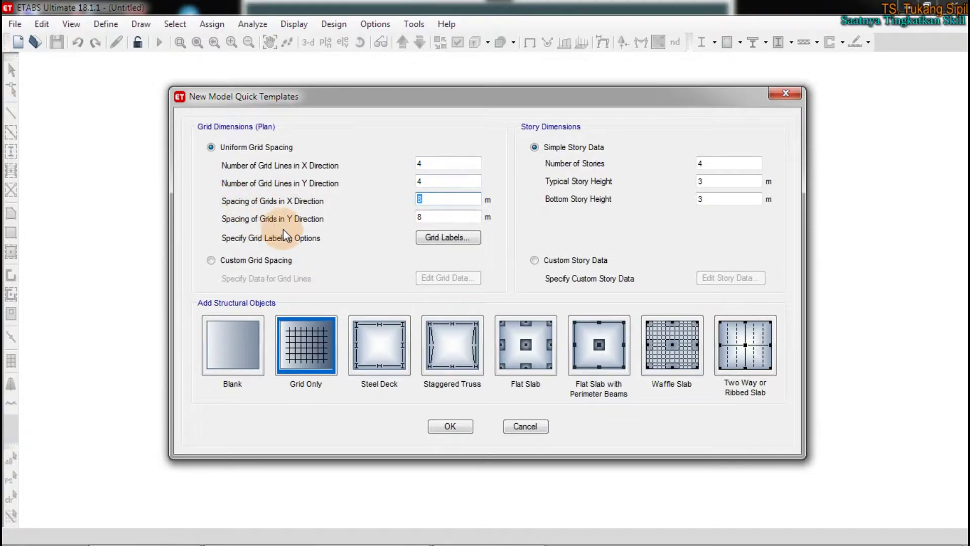
{"action": "type", "text": "4"}
{"action": "double_click", "coordinate": [419, 216]}
{"action": "type", "text": "4"}
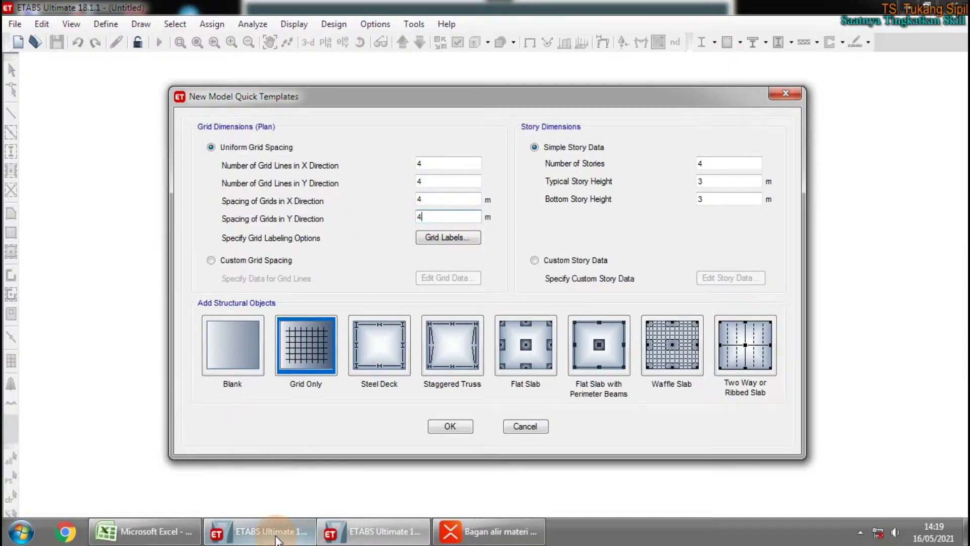
Bring up the reference building model's plan view to compare grids
{"action": "left_click", "coordinate": [277, 540]}
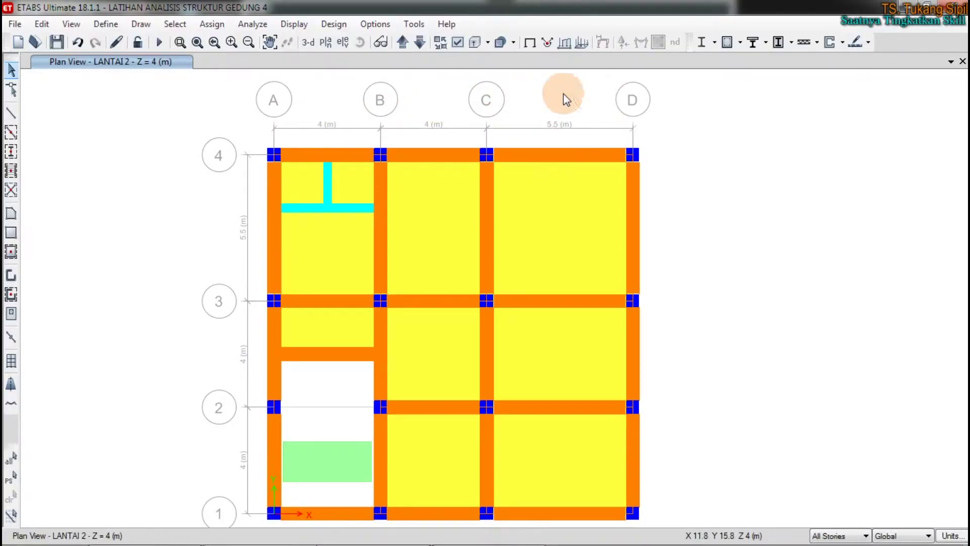
{"action": "key", "text": "ctrl+2"}
{"action": "mouse_move", "coordinate": [570, 113]}
{"action": "left_mouse_down"}
{"action": "mouse_move", "coordinate": [558, 107]}
{"action": "mouse_move", "coordinate": [568, 112]}
{"action": "left_mouse_up"}
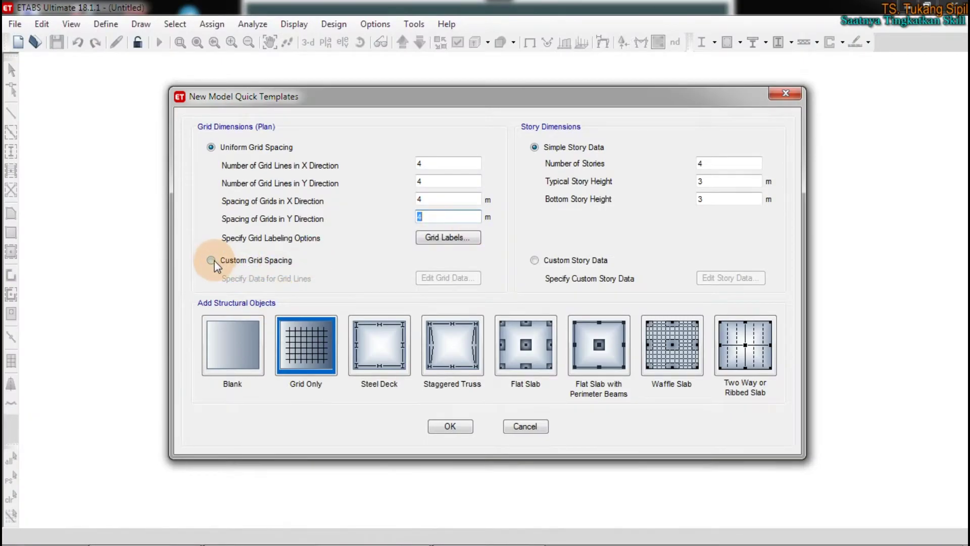
Select Custom Grid Spacing, then view and close Grid System Data showing ordinates 0, 4, 8, 12 m
{"action": "left_click", "coordinate": [211, 260]}
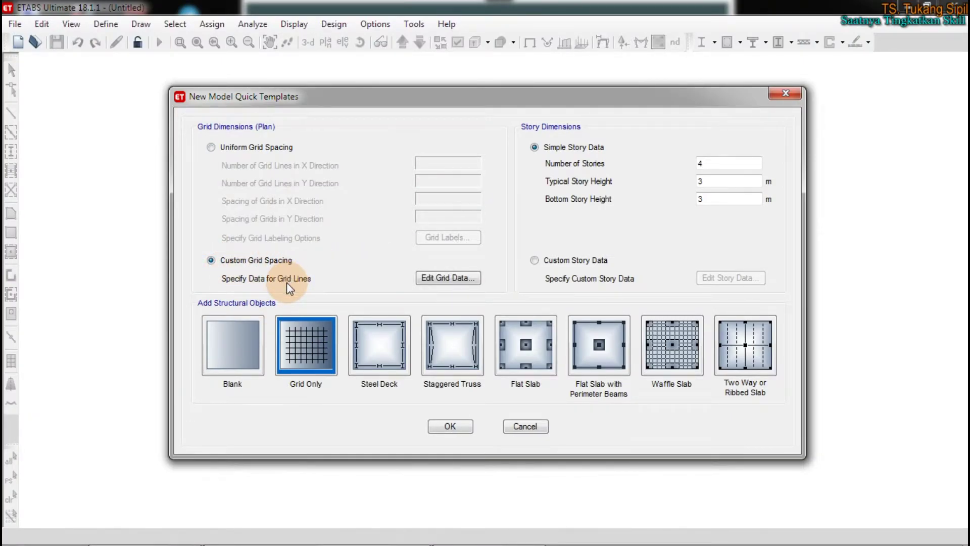
{"action": "mouse_move", "coordinate": [318, 235]}
{"action": "left_mouse_down"}
{"action": "mouse_move", "coordinate": [156, 275]}
{"action": "mouse_move", "coordinate": [329, 253]}
{"action": "mouse_move", "coordinate": [286, 248]}
{"action": "left_mouse_up"}
{"action": "mouse_move", "coordinate": [479, 260]}
{"action": "left_mouse_down"}
{"action": "mouse_move", "coordinate": [429, 259]}
{"action": "mouse_move", "coordinate": [409, 288]}
{"action": "mouse_move", "coordinate": [473, 290]}
{"action": "mouse_move", "coordinate": [477, 261]}
{"action": "left_mouse_up"}
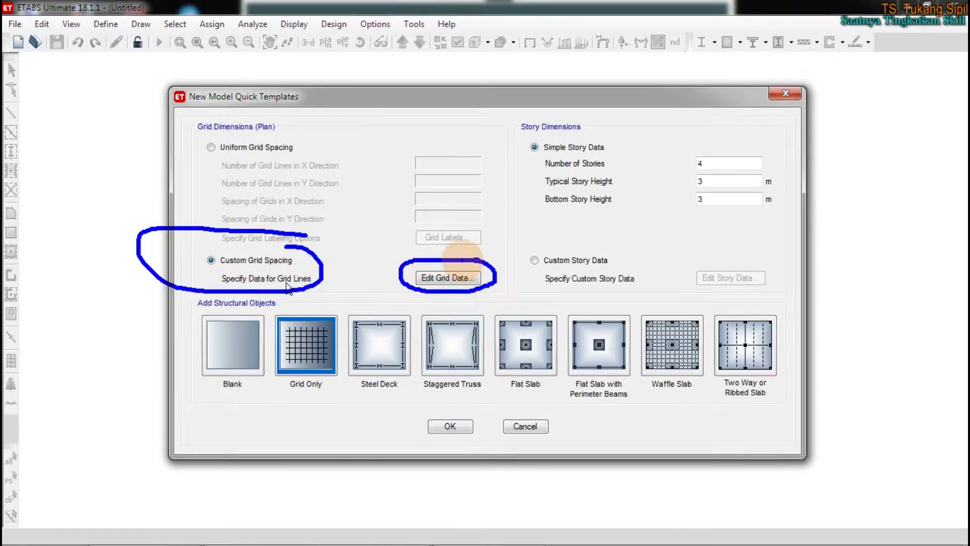
{"action": "key", "text": "Escape"}
{"action": "left_click", "coordinate": [450, 279]}
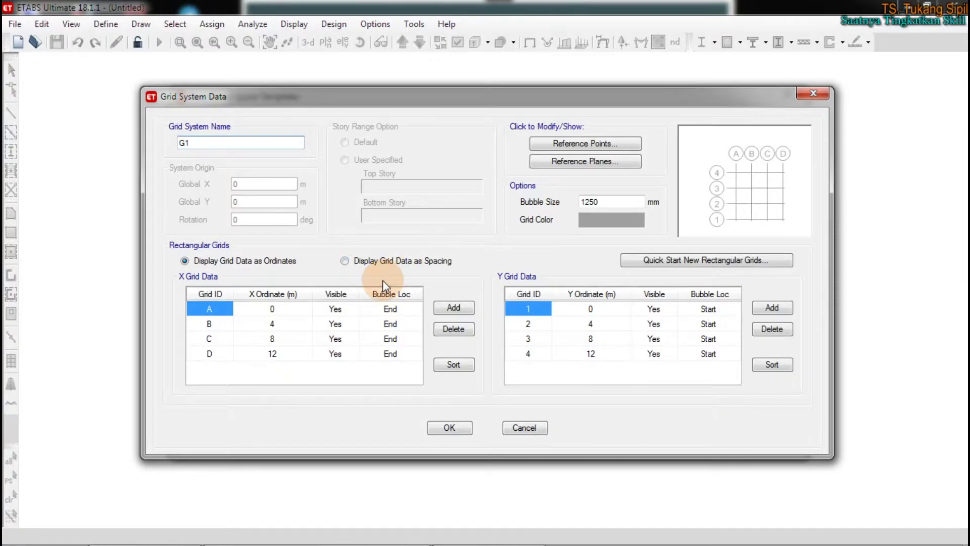
{"action": "key", "text": "Escape"}
Reopen Grid System Data, then bring up the LATIHAN model's LANTAI 2 plan for reference
{"action": "left_click", "coordinate": [447, 277]}
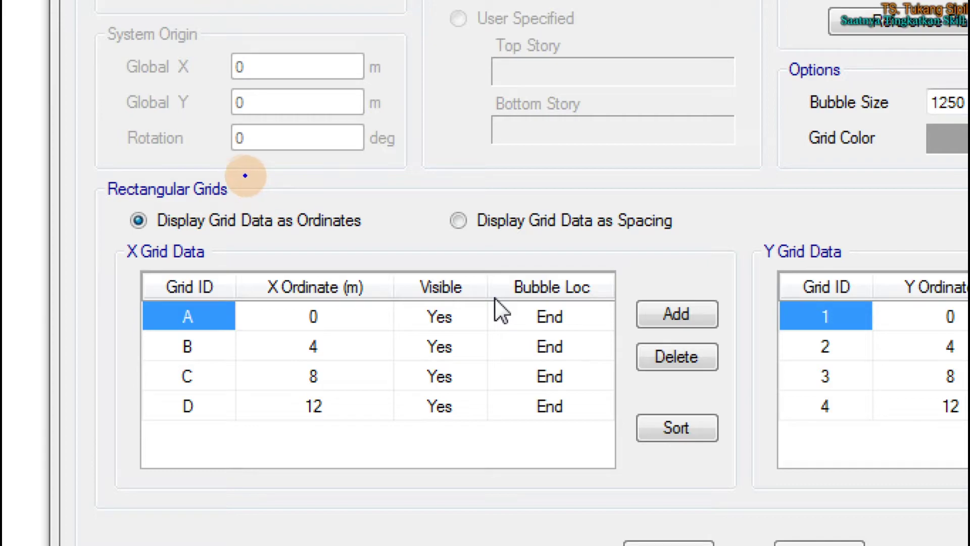
{"action": "mouse_move", "coordinate": [253, 206]}
{"action": "left_mouse_down"}
{"action": "mouse_move", "coordinate": [108, 207]}
{"action": "mouse_move", "coordinate": [147, 229]}
{"action": "mouse_move", "coordinate": [275, 238]}
{"action": "mouse_move", "coordinate": [387, 218]}
{"action": "mouse_move", "coordinate": [259, 203]}
{"action": "left_mouse_up"}
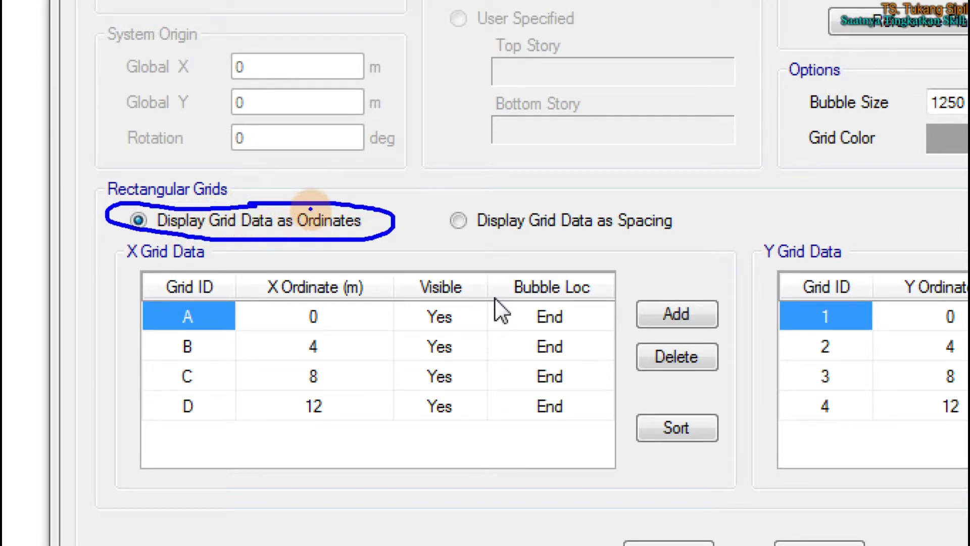
{"action": "mouse_move", "coordinate": [296, 202]}
{"action": "left_mouse_down"}
{"action": "mouse_move", "coordinate": [293, 220]}
{"action": "mouse_move", "coordinate": [333, 242]}
{"action": "mouse_move", "coordinate": [391, 224]}
{"action": "left_mouse_up"}
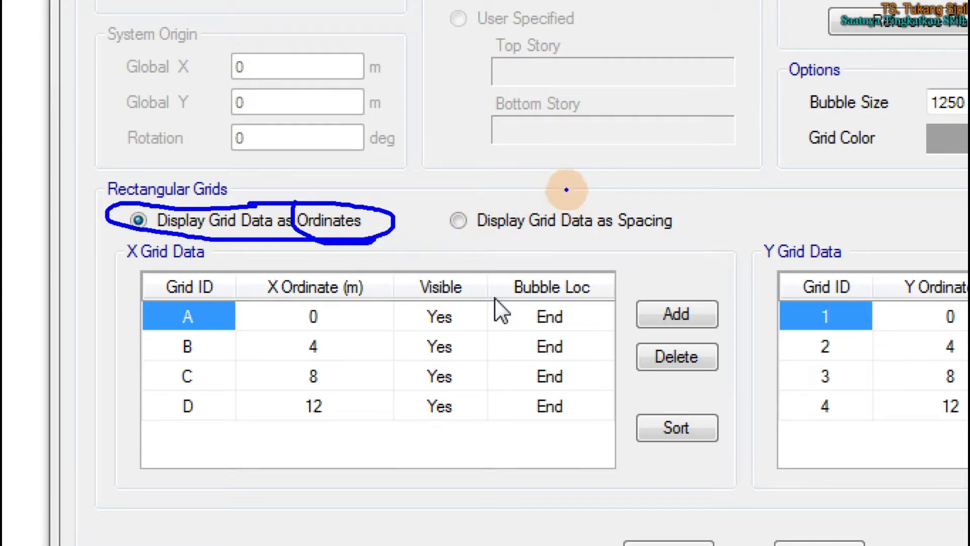
{"action": "mouse_move", "coordinate": [617, 210]}
{"action": "left_mouse_down"}
{"action": "mouse_move", "coordinate": [679, 205]}
{"action": "mouse_move", "coordinate": [567, 212]}
{"action": "mouse_move", "coordinate": [566, 233]}
{"action": "mouse_move", "coordinate": [677, 232]}
{"action": "mouse_move", "coordinate": [672, 204]}
{"action": "left_mouse_up"}
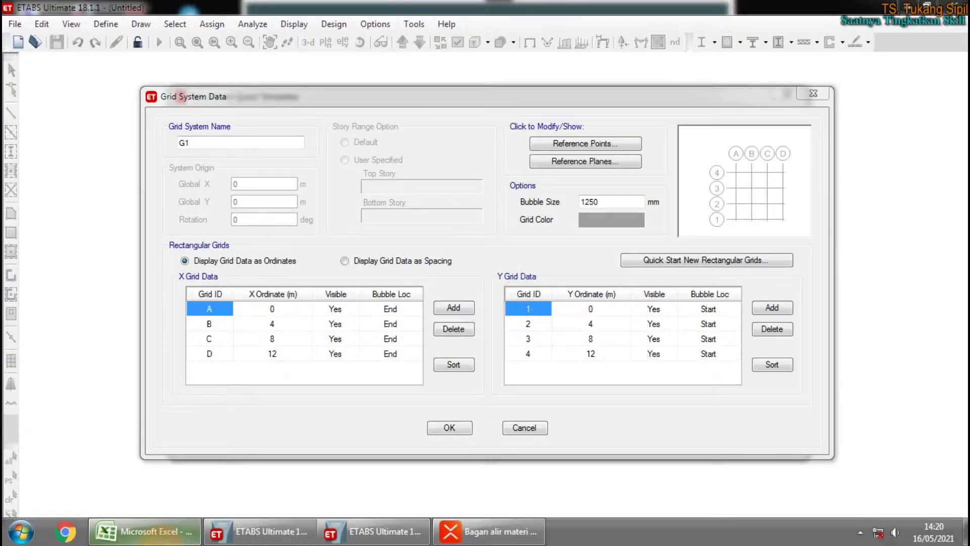
{"action": "left_click", "coordinate": [217, 535]}
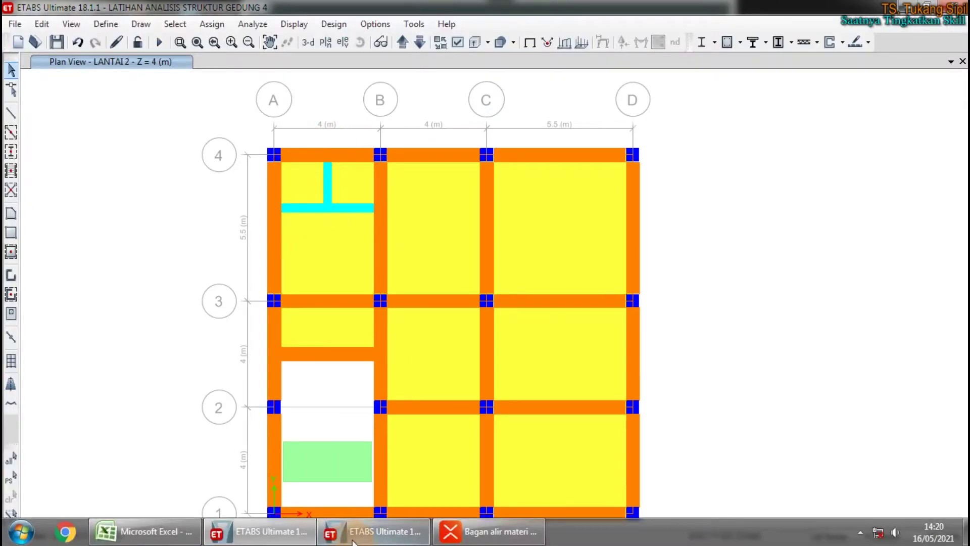
Return to the Untitled model's Grid System Data dialog
{"action": "left_click", "coordinate": [376, 535]}
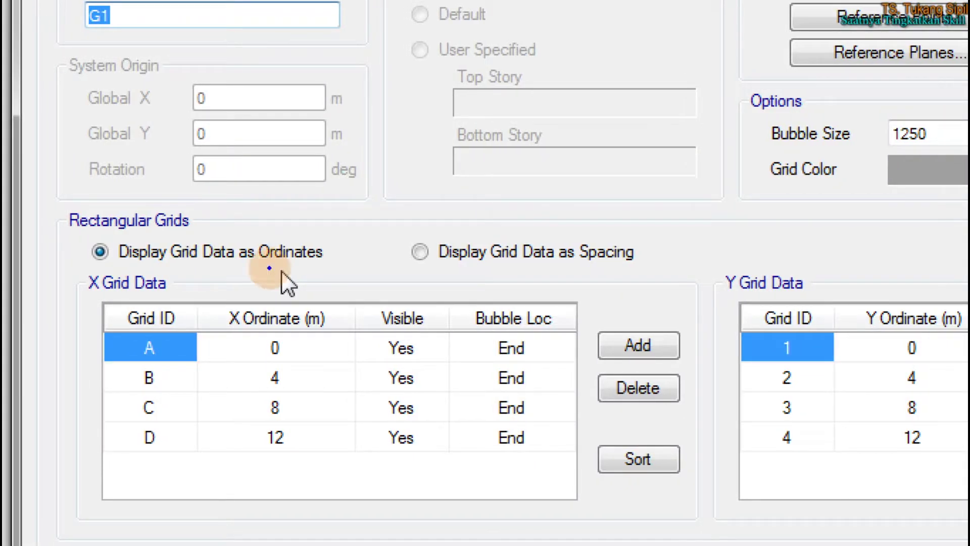
{"action": "mouse_move", "coordinate": [295, 228]}
{"action": "left_mouse_down"}
{"action": "mouse_move", "coordinate": [288, 223]}
{"action": "mouse_move", "coordinate": [329, 256]}
{"action": "mouse_move", "coordinate": [303, 223]}
{"action": "left_mouse_up"}
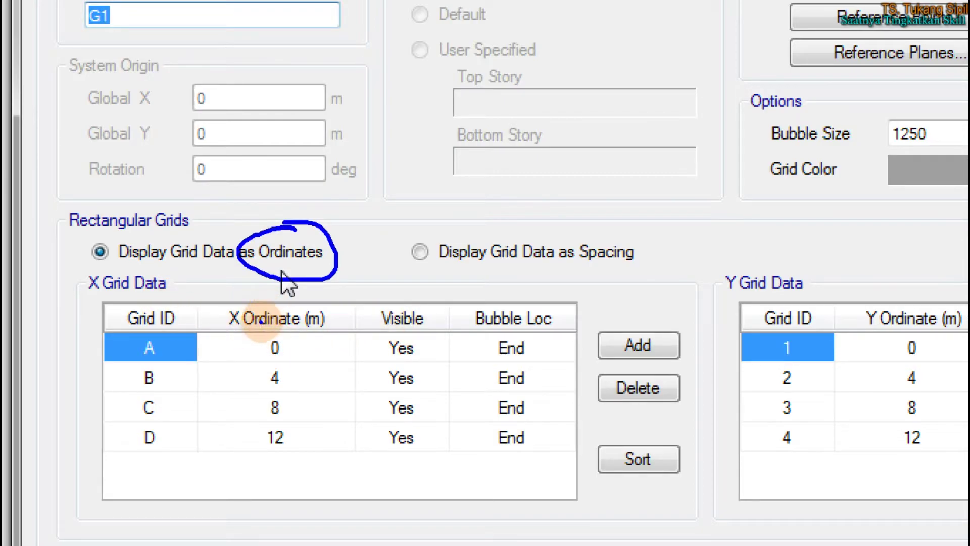
{"action": "mouse_move", "coordinate": [130, 356]}
{"action": "left_mouse_down"}
{"action": "mouse_move", "coordinate": [166, 345]}
{"action": "mouse_move", "coordinate": [151, 334]}
{"action": "left_mouse_up"}
{"action": "left_click", "coordinate": [269, 338]}
{"action": "mouse_move", "coordinate": [279, 336]}
{"action": "left_mouse_down"}
{"action": "mouse_move", "coordinate": [256, 348]}
{"action": "mouse_move", "coordinate": [279, 335]}
{"action": "left_mouse_up"}
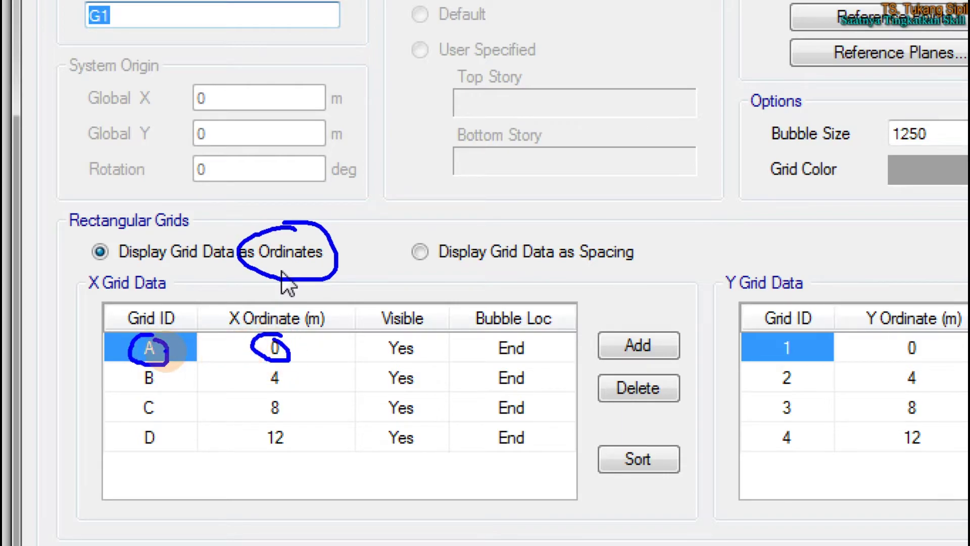
{"action": "left_click", "coordinate": [808, 342]}
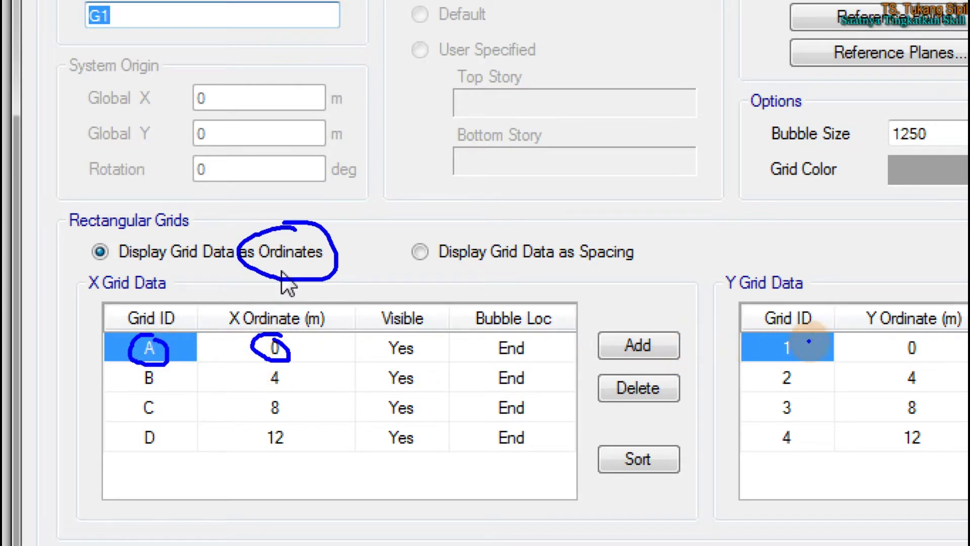
{"action": "mouse_move", "coordinate": [800, 342]}
{"action": "left_mouse_down"}
{"action": "mouse_move", "coordinate": [772, 369]}
{"action": "mouse_move", "coordinate": [803, 348]}
{"action": "left_mouse_up"}
{"action": "left_click", "coordinate": [607, 337]}
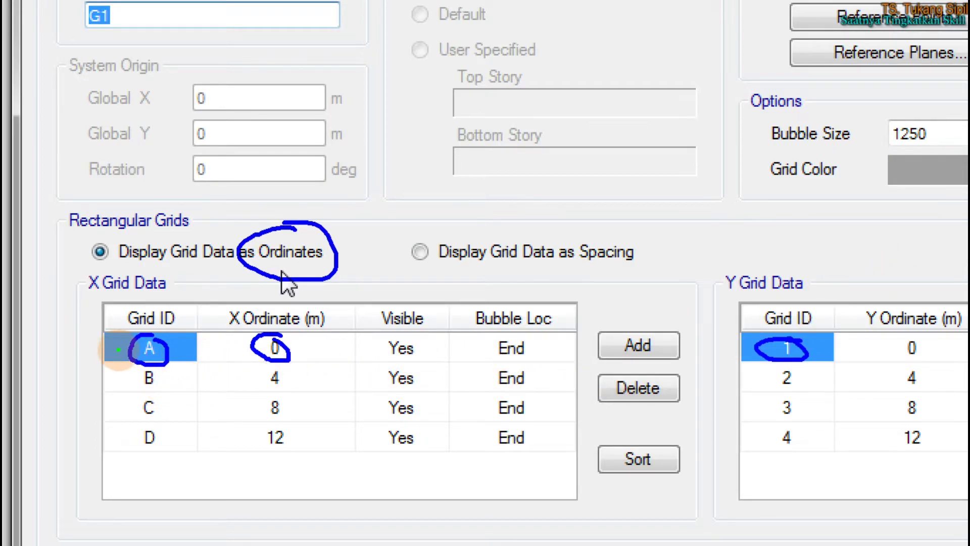
{"action": "mouse_move", "coordinate": [127, 349]}
{"action": "left_mouse_down"}
{"action": "mouse_move", "coordinate": [115, 362]}
{"action": "mouse_move", "coordinate": [139, 384]}
{"action": "left_mouse_up"}
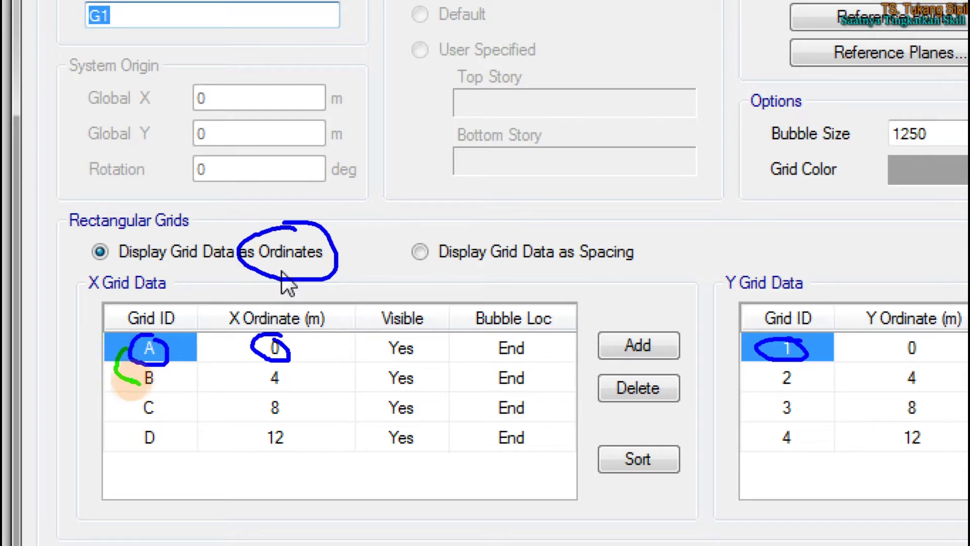
{"action": "mouse_move", "coordinate": [126, 349]}
{"action": "left_mouse_down"}
{"action": "mouse_move", "coordinate": [90, 394]}
{"action": "mouse_move", "coordinate": [132, 407]}
{"action": "left_mouse_up"}
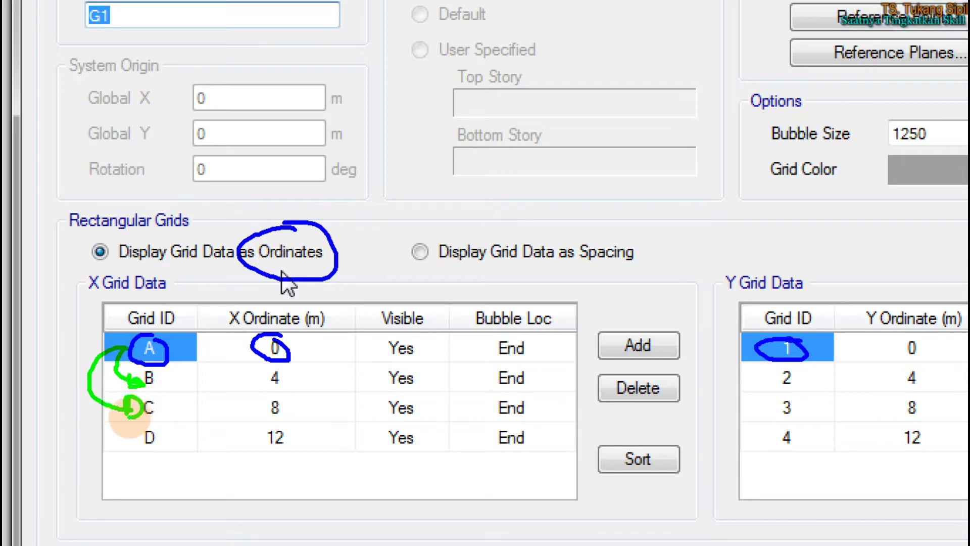
{"action": "mouse_move", "coordinate": [126, 342]}
{"action": "left_mouse_down"}
{"action": "mouse_move", "coordinate": [54, 359]}
{"action": "mouse_move", "coordinate": [124, 435]}
{"action": "mouse_move", "coordinate": [151, 436]}
{"action": "mouse_move", "coordinate": [130, 451]}
{"action": "left_mouse_up"}
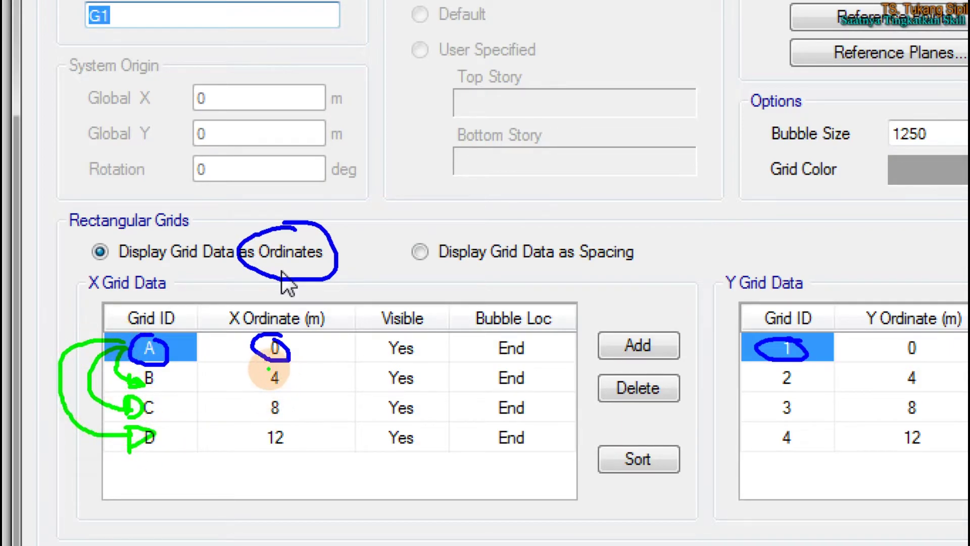
{"action": "mouse_move", "coordinate": [276, 366]}
{"action": "left_mouse_down"}
{"action": "mouse_move", "coordinate": [286, 397]}
{"action": "mouse_move", "coordinate": [279, 375]}
{"action": "mouse_move", "coordinate": [277, 444]}
{"action": "mouse_move", "coordinate": [241, 422]}
{"action": "left_mouse_up"}
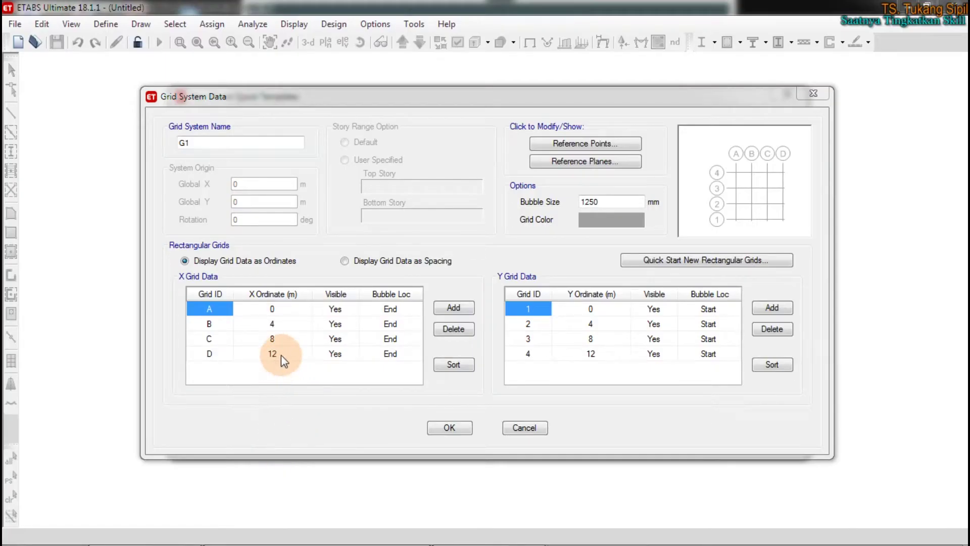
Change grid line D's X ordinate from 12 to 13.5 m
{"action": "left_click", "coordinate": [290, 442]}
{"action": "left_click", "coordinate": [277, 353]}
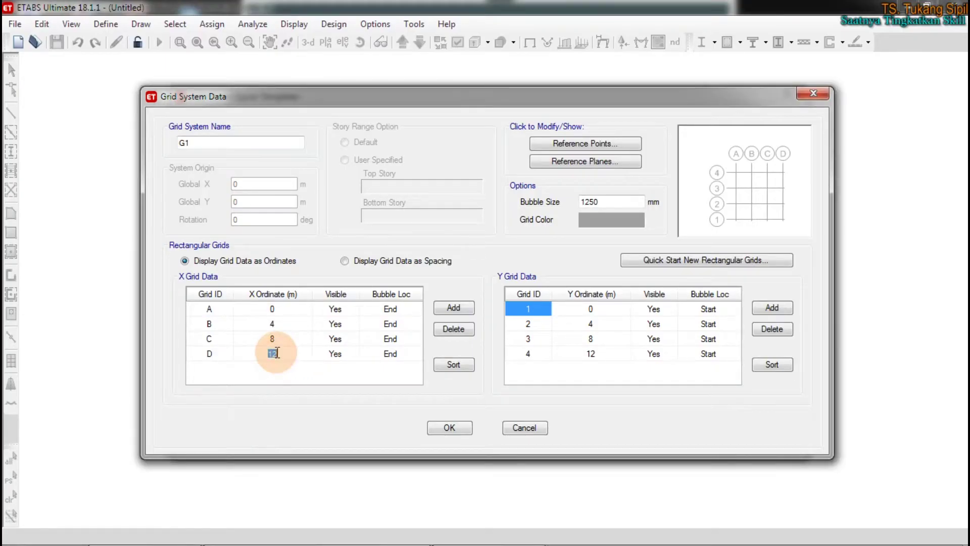
{"action": "type", "text": "1"}
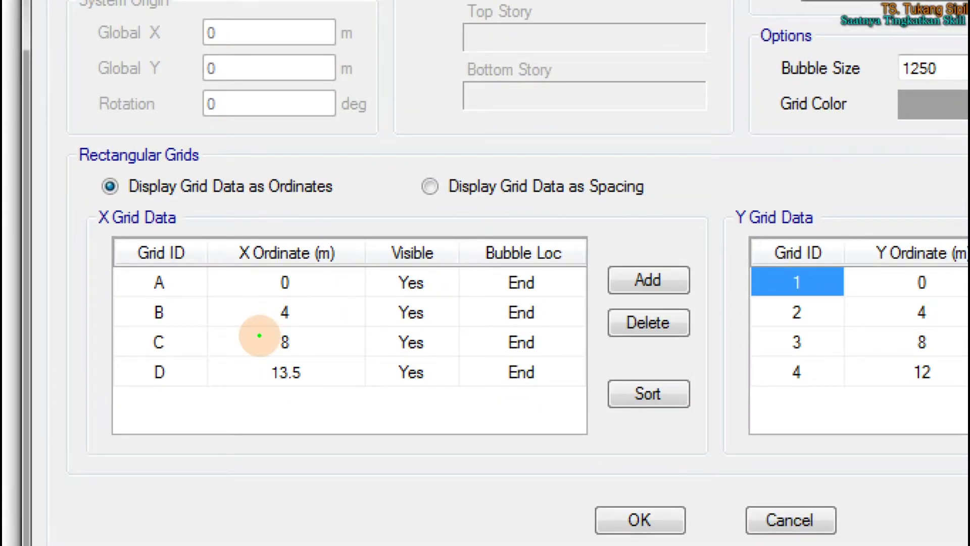
{"action": "mouse_move", "coordinate": [298, 359]}
{"action": "left_mouse_down"}
{"action": "mouse_move", "coordinate": [248, 387]}
{"action": "mouse_move", "coordinate": [320, 386]}
{"action": "mouse_move", "coordinate": [309, 362]}
{"action": "mouse_move", "coordinate": [284, 349]}
{"action": "left_mouse_up"}
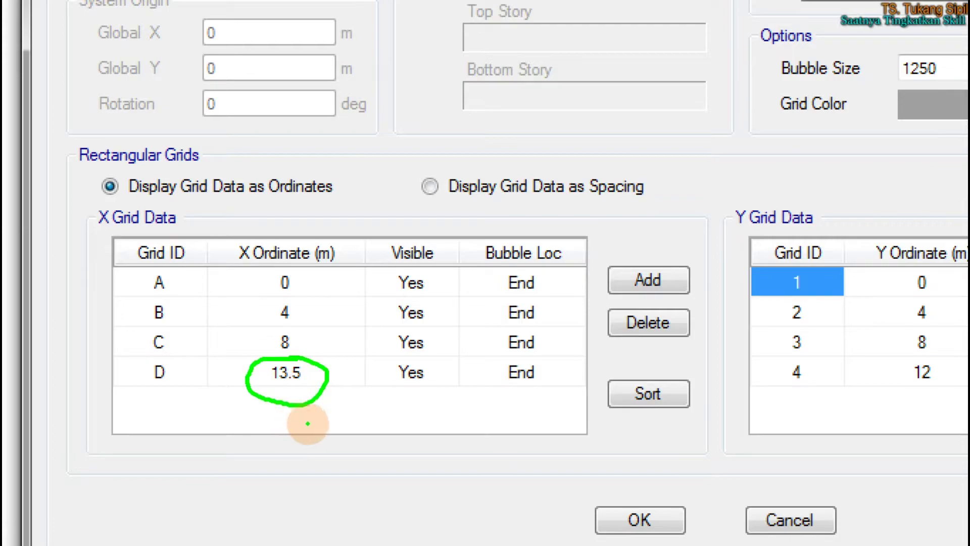
{"action": "left_click_drag", "start_coordinate": [358, 411], "coordinate": [334, 454]}
{"action": "left_click_drag", "start_coordinate": [402, 386], "coordinate": [391, 504]}
{"action": "left_click_drag", "start_coordinate": [429, 428], "coordinate": [432, 430]}
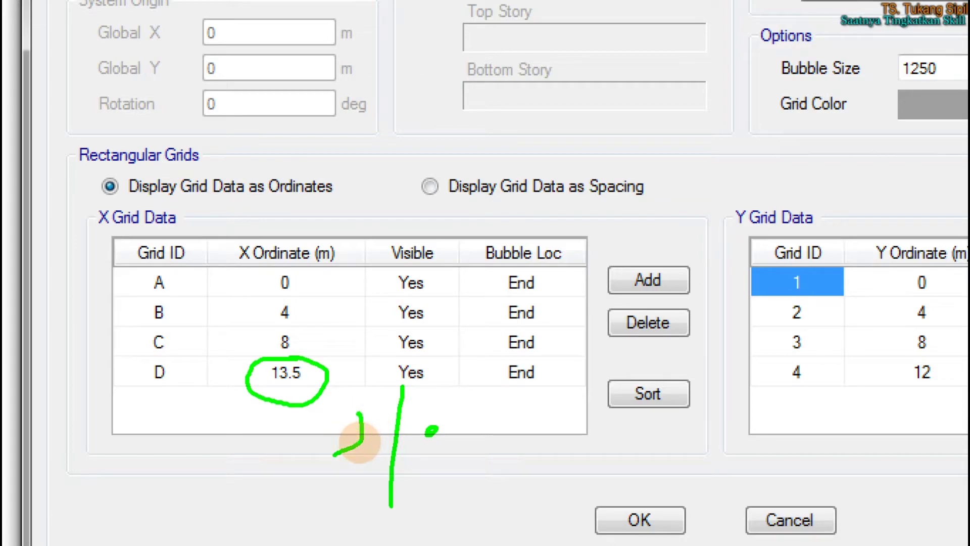
{"action": "mouse_move", "coordinate": [350, 459]}
{"action": "left_mouse_down"}
{"action": "mouse_move", "coordinate": [378, 458]}
{"action": "mouse_move", "coordinate": [424, 434]}
{"action": "left_mouse_up"}
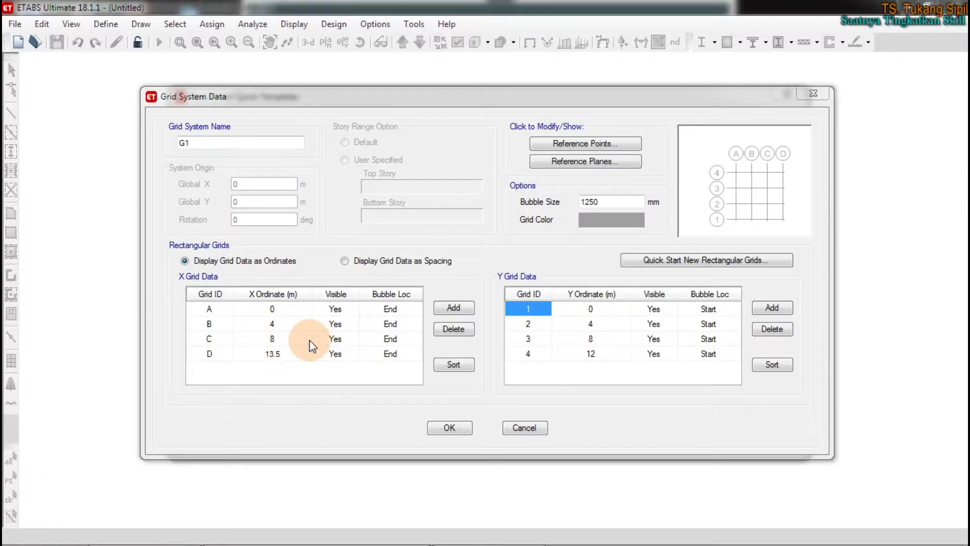
{"action": "left_click", "coordinate": [344, 261]}
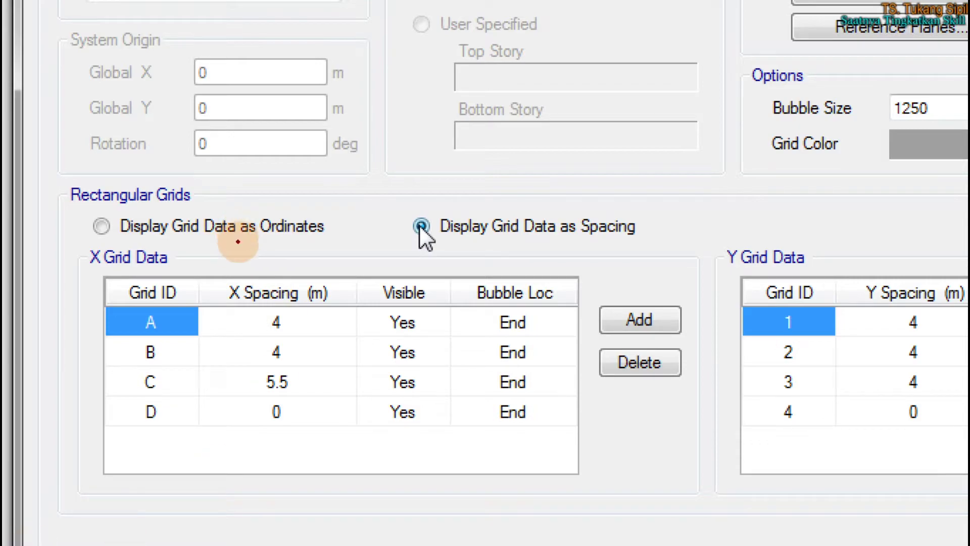
{"action": "mouse_move", "coordinate": [635, 203]}
{"action": "left_mouse_down"}
{"action": "mouse_move", "coordinate": [383, 217]}
{"action": "mouse_move", "coordinate": [446, 258]}
{"action": "mouse_move", "coordinate": [650, 260]}
{"action": "mouse_move", "coordinate": [628, 199]}
{"action": "left_mouse_up"}
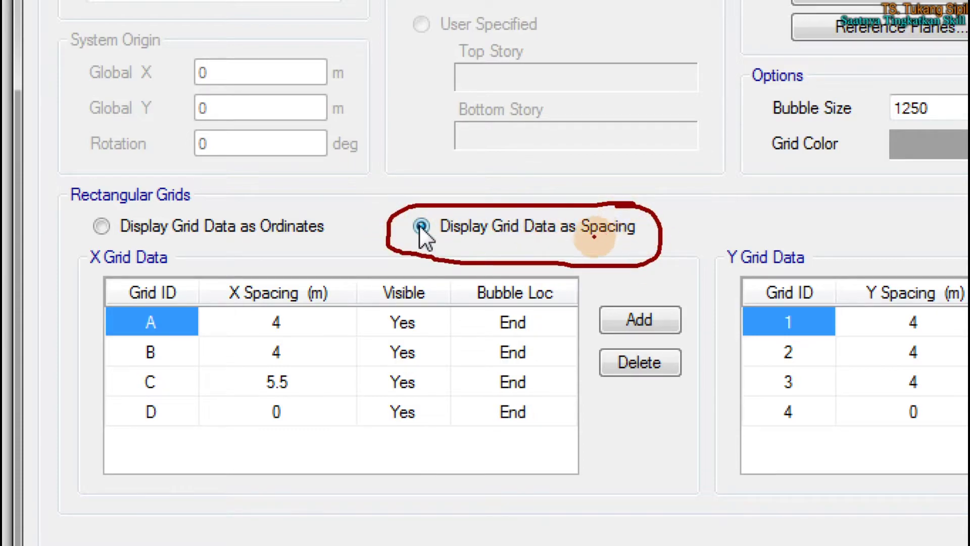
{"action": "mouse_move", "coordinate": [292, 309]}
{"action": "left_mouse_down"}
{"action": "mouse_move", "coordinate": [270, 312]}
{"action": "mouse_move", "coordinate": [274, 331]}
{"action": "mouse_move", "coordinate": [295, 323]}
{"action": "mouse_move", "coordinate": [283, 309]}
{"action": "mouse_move", "coordinate": [339, 316]}
{"action": "mouse_move", "coordinate": [334, 333]}
{"action": "left_mouse_up"}
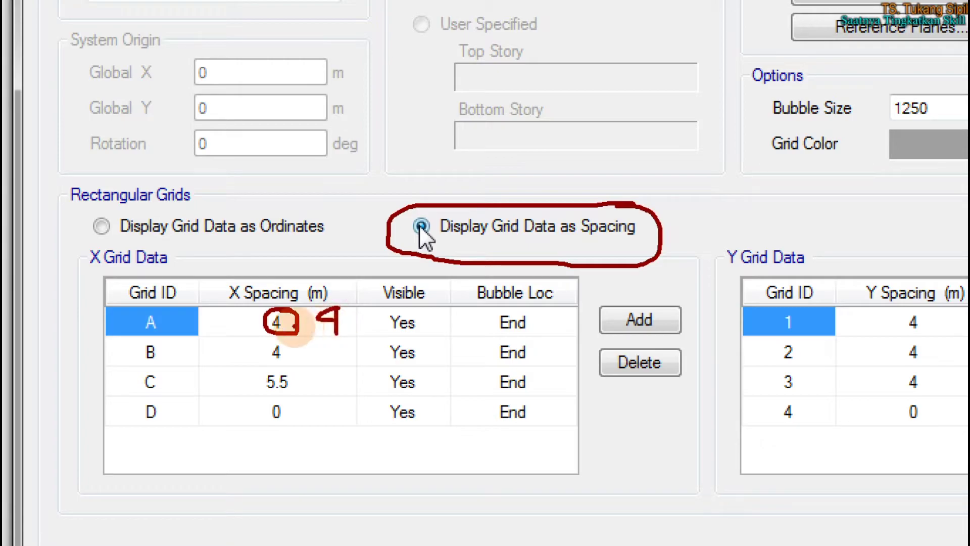
{"action": "left_click_drag", "start_coordinate": [222, 314], "coordinate": [222, 322]}
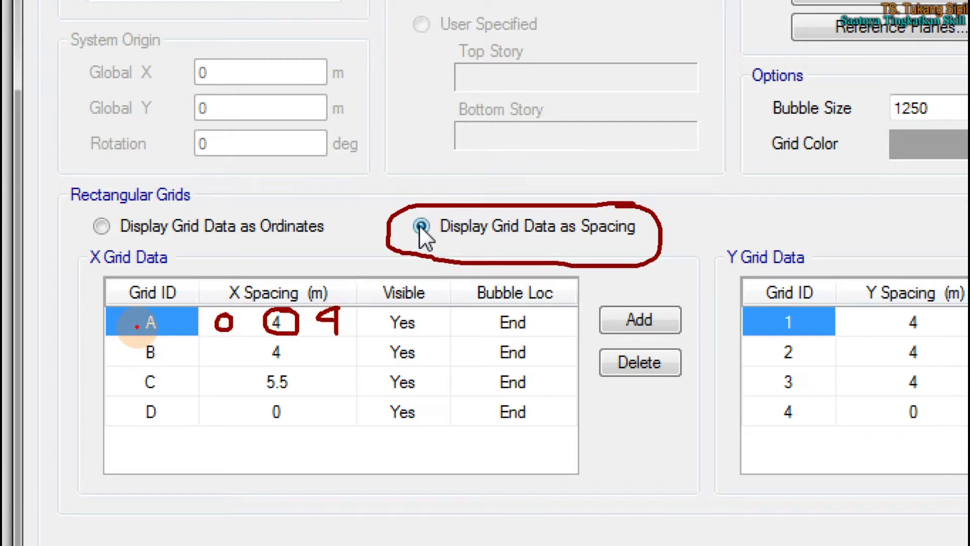
{"action": "mouse_move", "coordinate": [133, 323]}
{"action": "left_mouse_down"}
{"action": "mouse_move", "coordinate": [121, 341]}
{"action": "mouse_move", "coordinate": [135, 354]}
{"action": "left_mouse_up"}
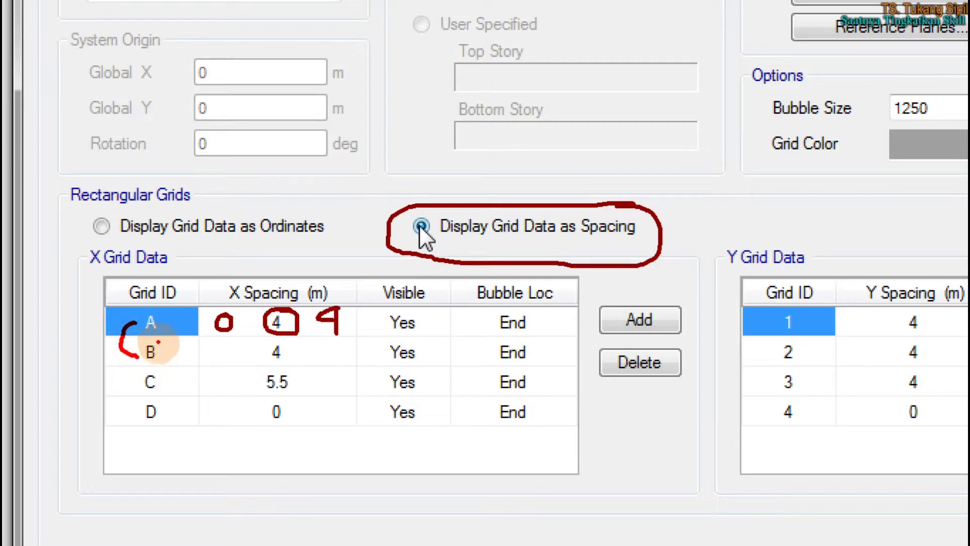
{"action": "mouse_move", "coordinate": [121, 339]}
{"action": "left_mouse_down"}
{"action": "mouse_move", "coordinate": [125, 358]}
{"action": "mouse_move", "coordinate": [140, 359]}
{"action": "mouse_move", "coordinate": [163, 321]}
{"action": "left_mouse_up"}
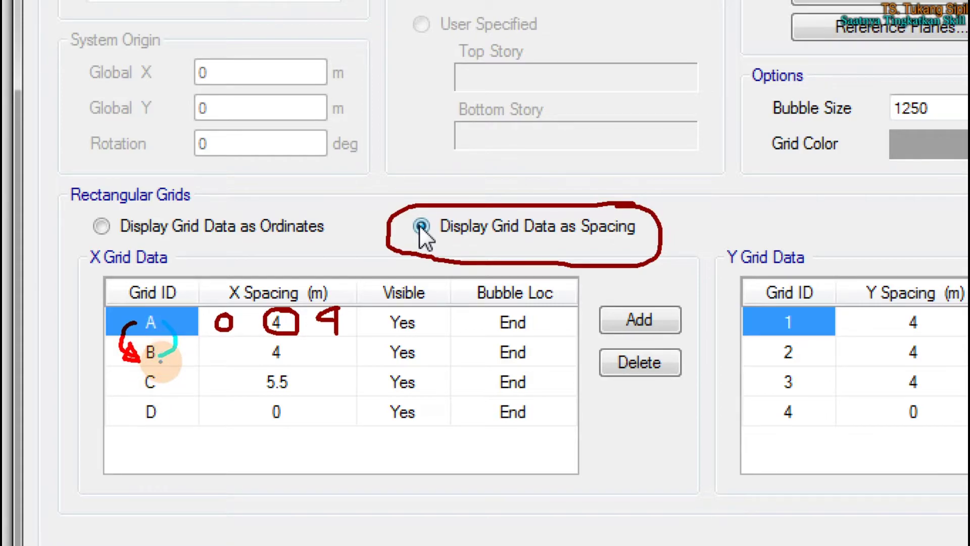
{"action": "mouse_move", "coordinate": [157, 361]}
{"action": "left_mouse_down"}
{"action": "mouse_move", "coordinate": [126, 376]}
{"action": "mouse_move", "coordinate": [146, 387]}
{"action": "left_mouse_up"}
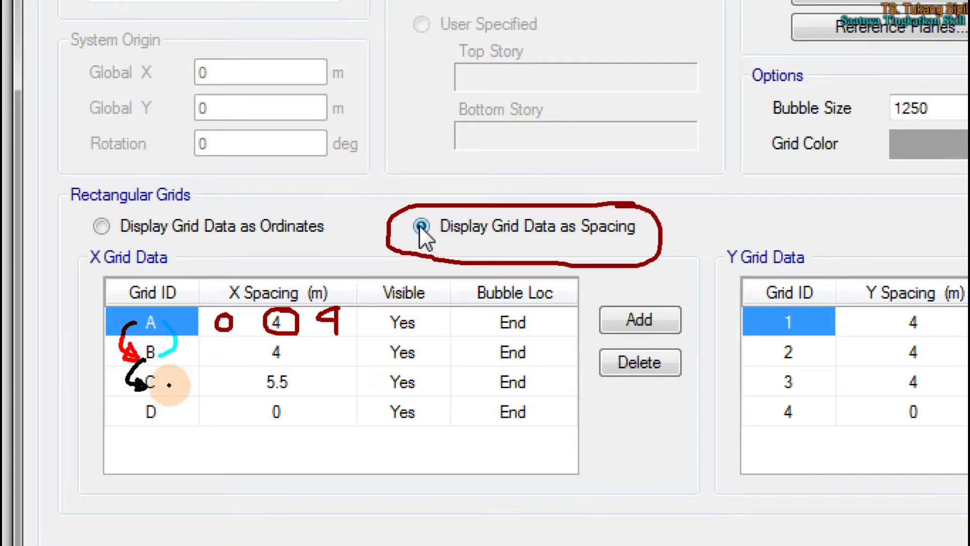
{"action": "mouse_move", "coordinate": [163, 354]}
{"action": "left_mouse_down"}
{"action": "mouse_move", "coordinate": [178, 353]}
{"action": "mouse_move", "coordinate": [174, 371]}
{"action": "left_mouse_up"}
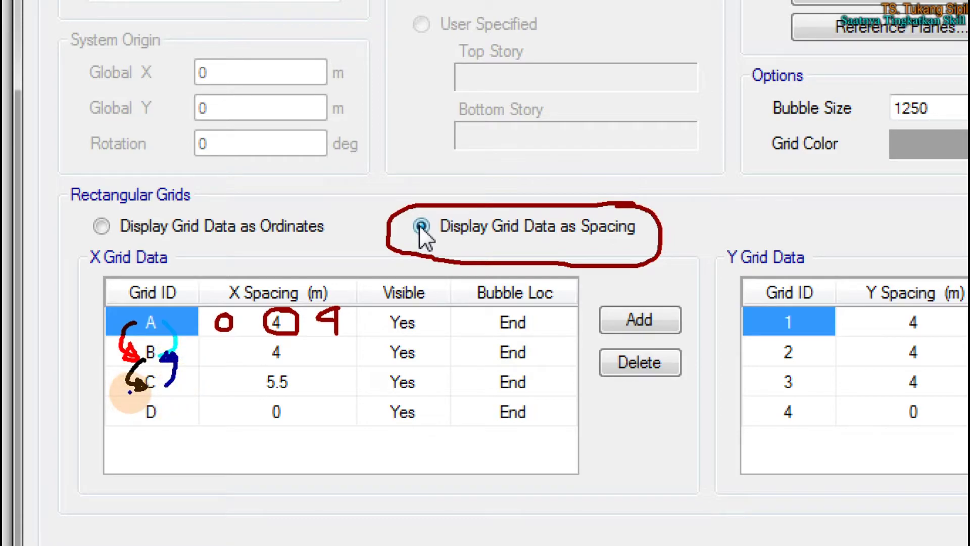
{"action": "mouse_move", "coordinate": [124, 387]}
{"action": "left_mouse_down"}
{"action": "mouse_move", "coordinate": [125, 418]}
{"action": "mouse_move", "coordinate": [169, 411]}
{"action": "mouse_move", "coordinate": [151, 372]}
{"action": "mouse_move", "coordinate": [152, 427]}
{"action": "mouse_move", "coordinate": [138, 407]}
{"action": "left_mouse_up"}
{"action": "mouse_move", "coordinate": [261, 410]}
{"action": "left_mouse_down"}
{"action": "mouse_move", "coordinate": [282, 399]}
{"action": "mouse_move", "coordinate": [292, 411]}
{"action": "mouse_move", "coordinate": [263, 401]}
{"action": "left_mouse_up"}
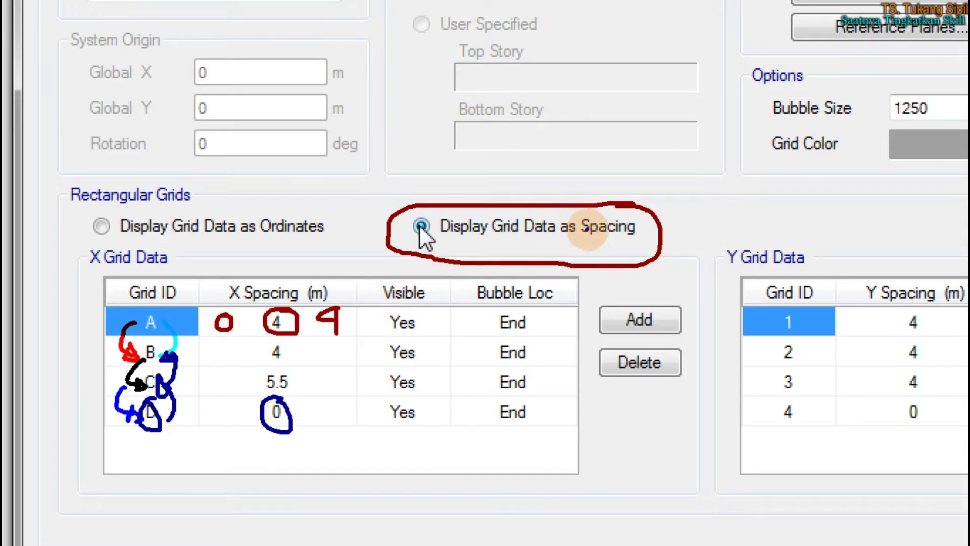
{"action": "left_click_drag", "start_coordinate": [584, 240], "coordinate": [643, 240]}
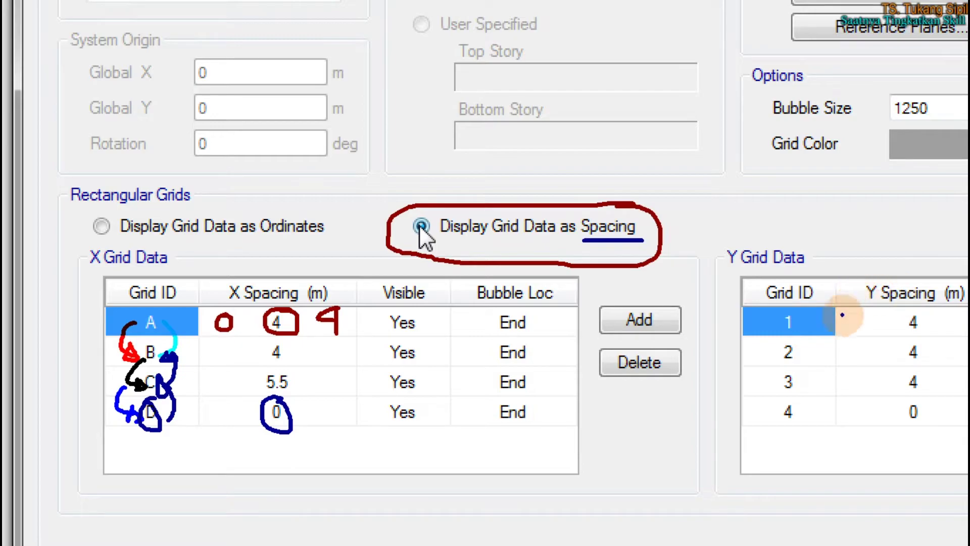
{"action": "mouse_move", "coordinate": [926, 366]}
{"action": "left_mouse_down"}
{"action": "mouse_move", "coordinate": [888, 385]}
{"action": "mouse_move", "coordinate": [920, 364]}
{"action": "left_mouse_up"}
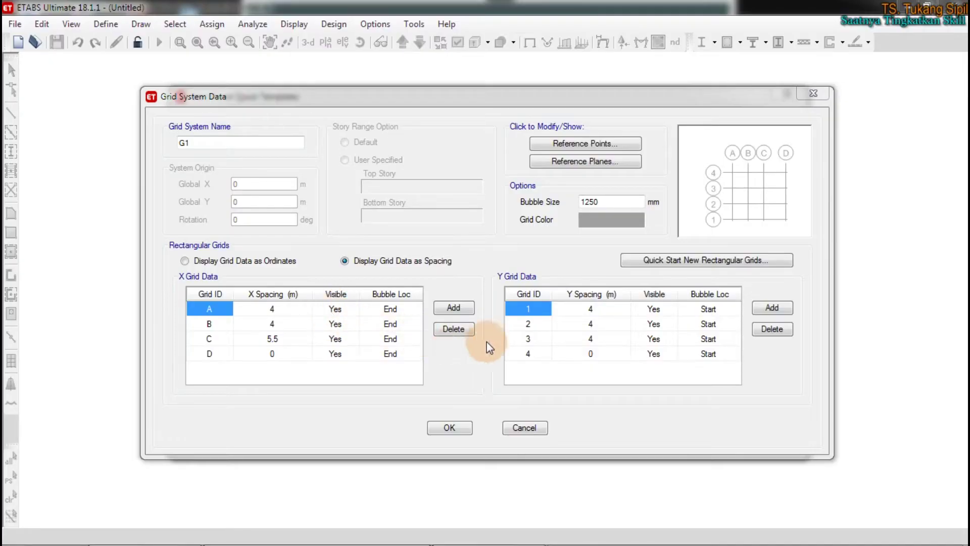
Compare the grid data shown as ordinates and as spacings
{"action": "left_click", "coordinate": [590, 337]}
{"action": "left_click", "coordinate": [590, 337]}
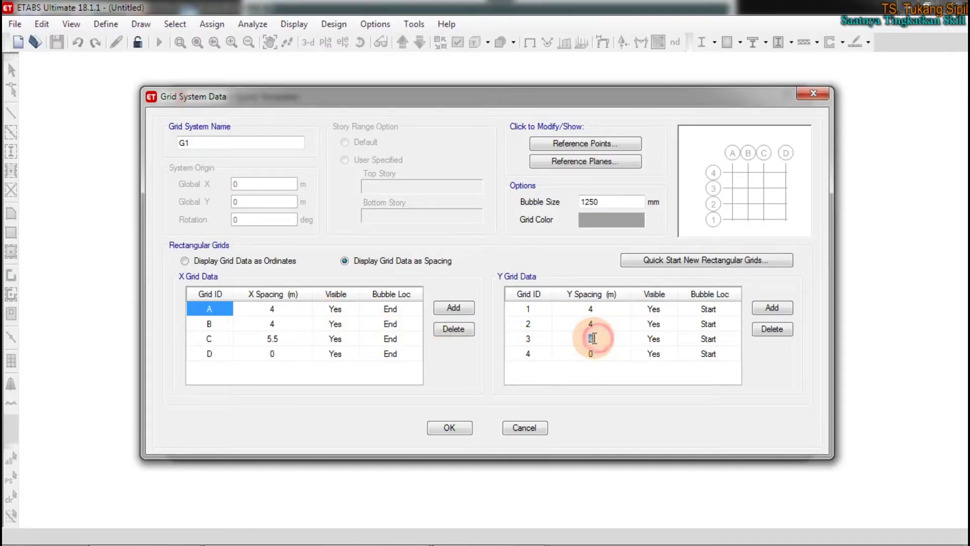
{"action": "left_click", "coordinate": [201, 260]}
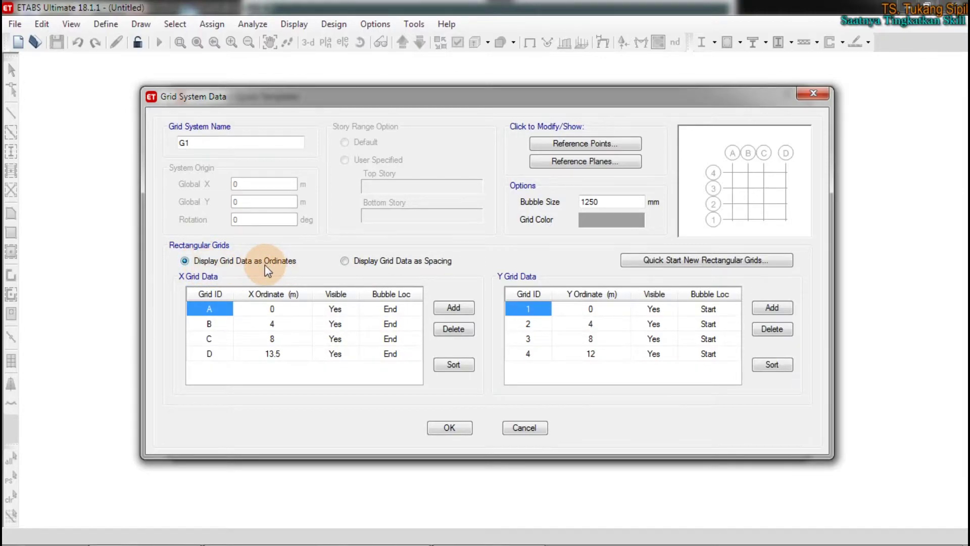
{"action": "left_click", "coordinate": [348, 261]}
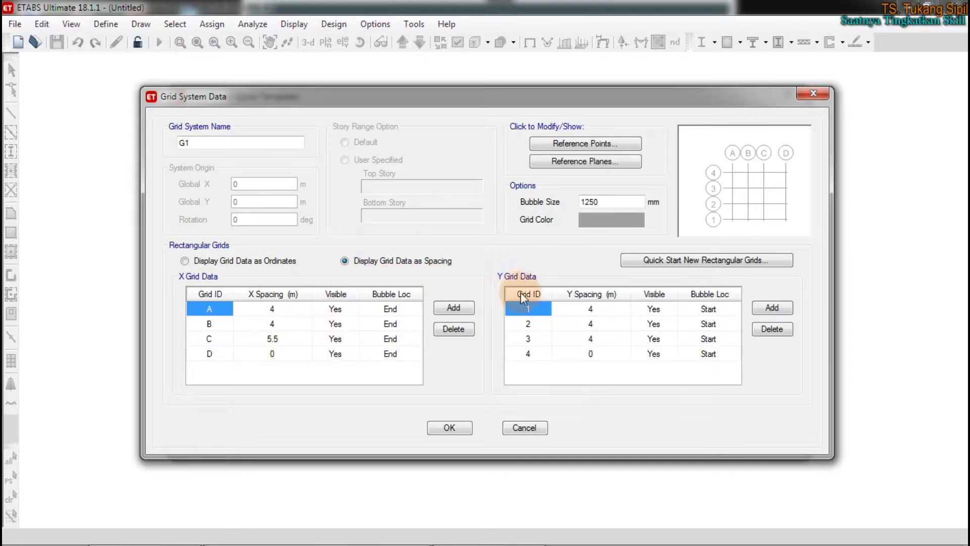
Change the spacing after Y grid line 3 from 4 to 5.5 m
{"action": "left_click", "coordinate": [599, 339]}
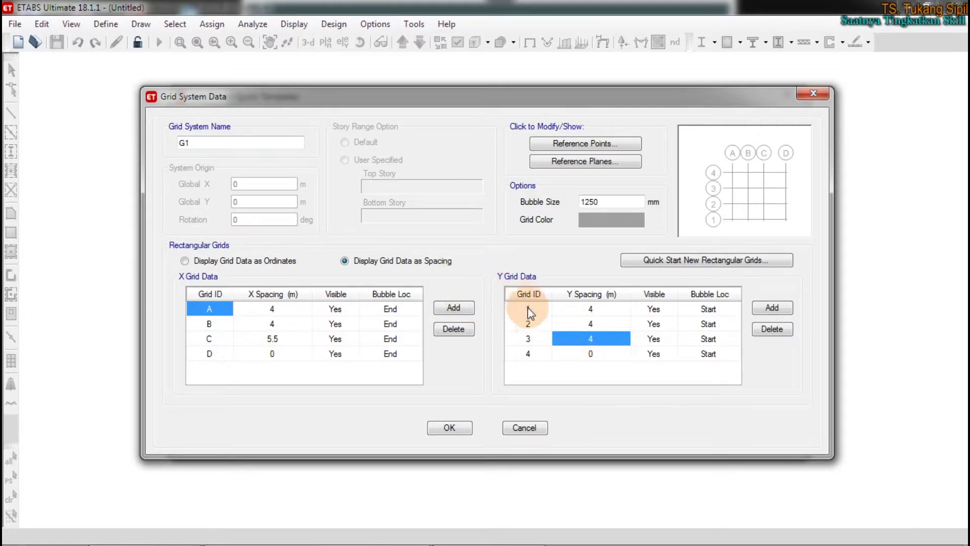
{"action": "type", "text": "5.5"}
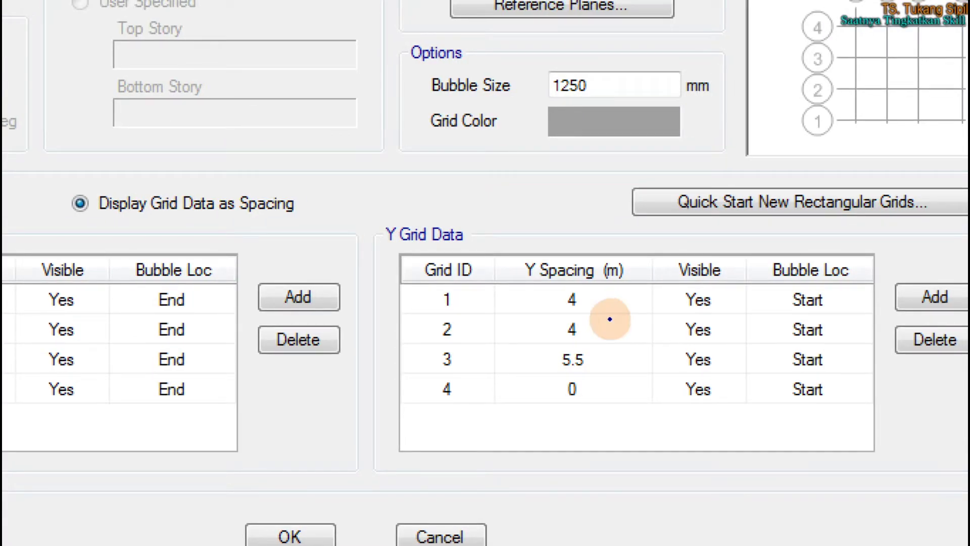
{"action": "left_click_drag", "start_coordinate": [89, 220], "coordinate": [308, 221]}
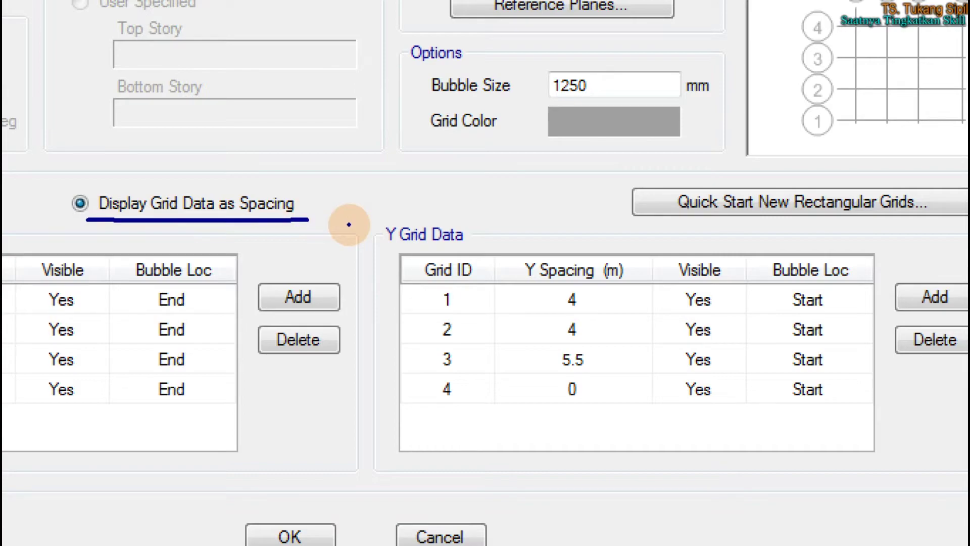
{"action": "mouse_move", "coordinate": [603, 345]}
{"action": "left_mouse_down"}
{"action": "mouse_move", "coordinate": [529, 361]}
{"action": "mouse_move", "coordinate": [606, 372]}
{"action": "mouse_move", "coordinate": [571, 348]}
{"action": "left_mouse_up"}
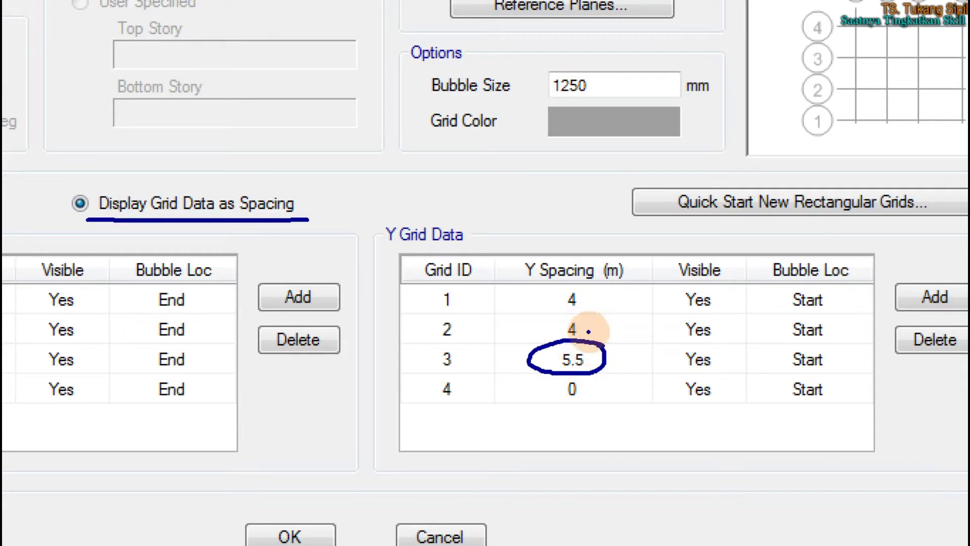
{"action": "mouse_move", "coordinate": [540, 385]}
{"action": "left_mouse_down"}
{"action": "mouse_move", "coordinate": [417, 440]}
{"action": "mouse_move", "coordinate": [325, 462]}
{"action": "mouse_move", "coordinate": [310, 495]}
{"action": "mouse_move", "coordinate": [386, 499]}
{"action": "left_mouse_up"}
{"action": "left_click_drag", "start_coordinate": [467, 459], "coordinate": [373, 486]}
{"action": "left_click_drag", "start_coordinate": [383, 459], "coordinate": [440, 489]}
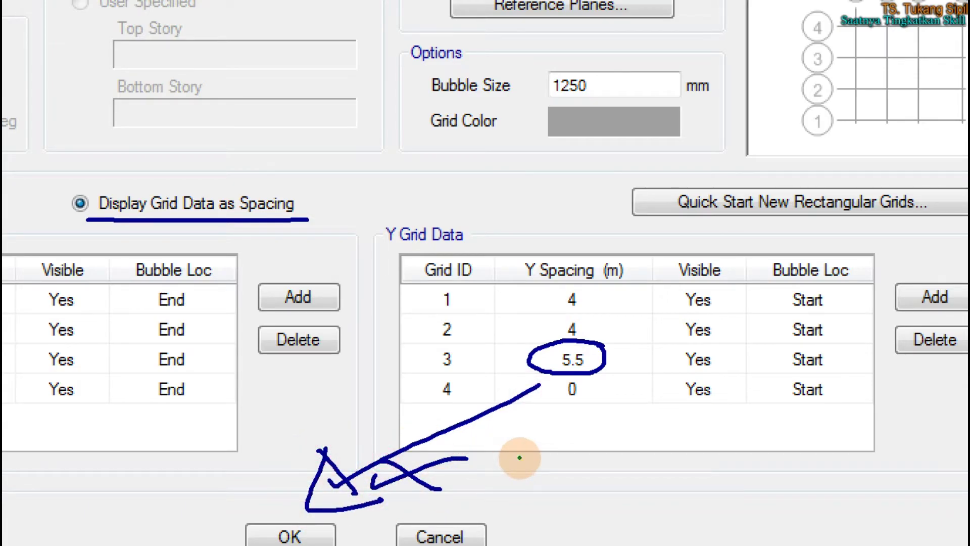
{"action": "mouse_move", "coordinate": [558, 335]}
{"action": "left_mouse_down"}
{"action": "mouse_move", "coordinate": [259, 129]}
{"action": "mouse_move", "coordinate": [58, 143]}
{"action": "mouse_move", "coordinate": [63, 134]}
{"action": "mouse_move", "coordinate": [39, 151]}
{"action": "mouse_move", "coordinate": [86, 162]}
{"action": "left_mouse_up"}
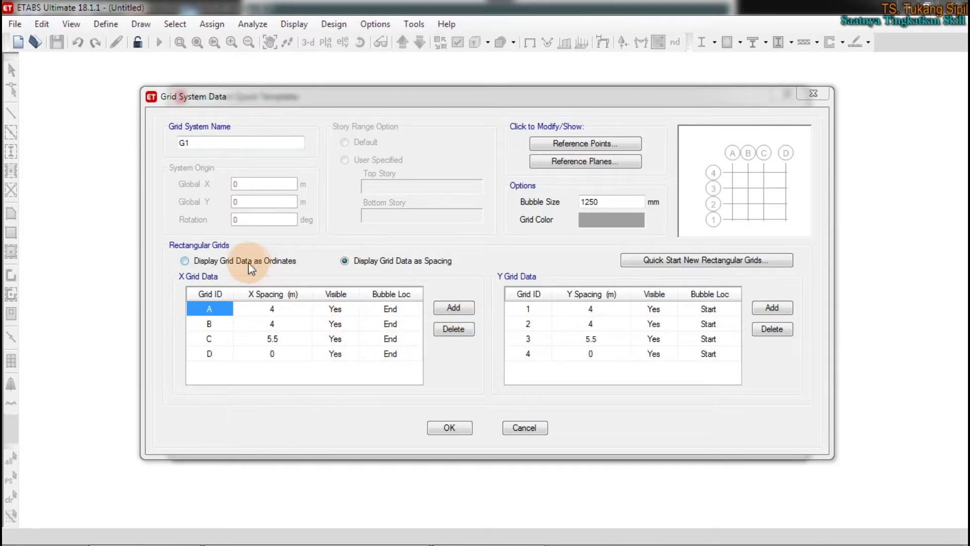
Toggle spacing and ordinate views to confirm X and Y lines at 0, 4, 8, 13.5 m
{"action": "left_click", "coordinate": [246, 264]}
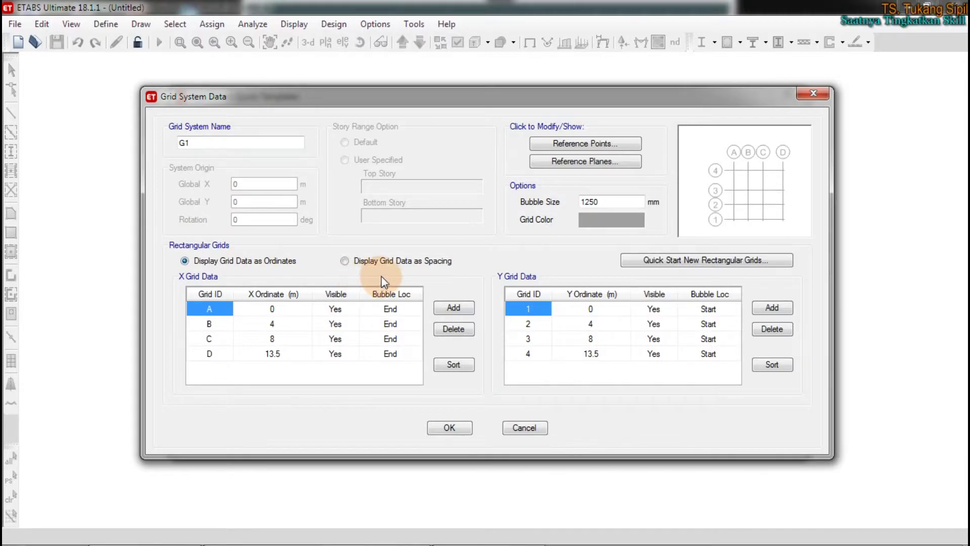
{"action": "left_click", "coordinate": [407, 262]}
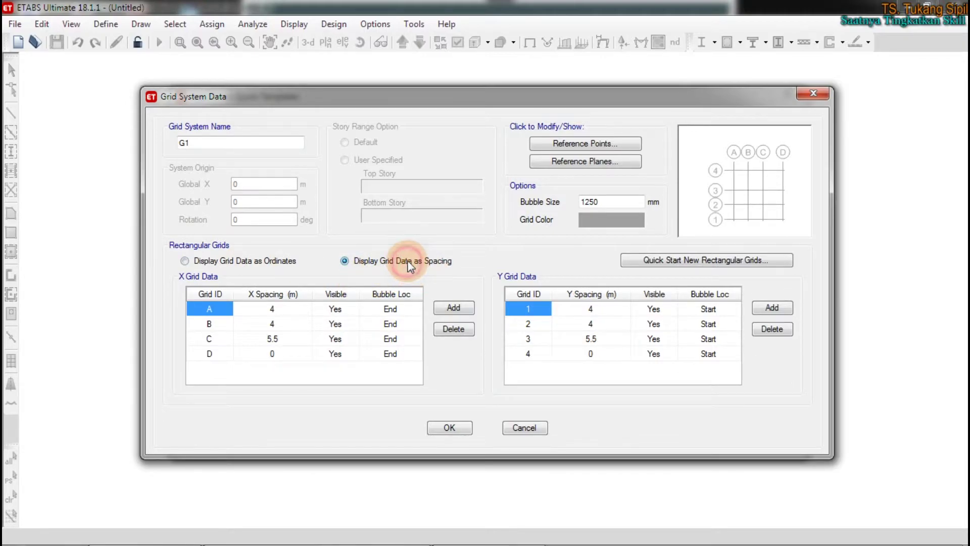
{"action": "left_click", "coordinate": [589, 338]}
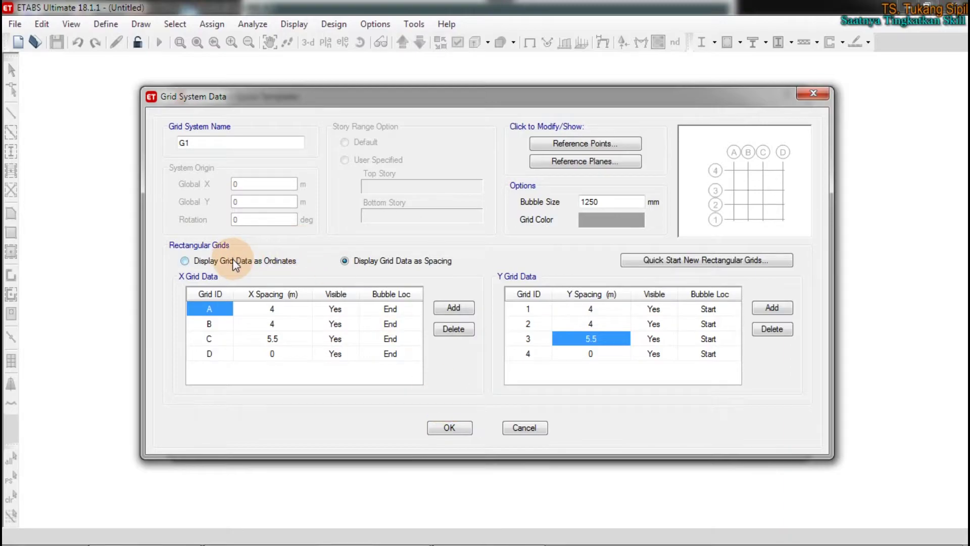
{"action": "left_click", "coordinate": [261, 263]}
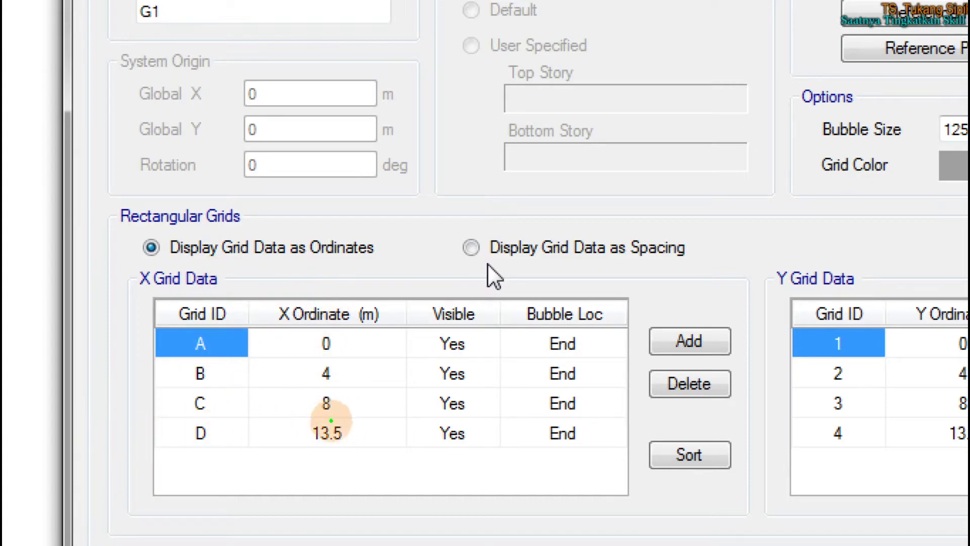
{"action": "mouse_move", "coordinate": [348, 421]}
{"action": "left_mouse_down"}
{"action": "mouse_move", "coordinate": [376, 461]}
{"action": "mouse_move", "coordinate": [354, 420]}
{"action": "left_mouse_up"}
{"action": "mouse_move", "coordinate": [335, 358]}
{"action": "left_mouse_down"}
{"action": "mouse_move", "coordinate": [305, 374]}
{"action": "mouse_move", "coordinate": [334, 380]}
{"action": "mouse_move", "coordinate": [298, 419]}
{"action": "left_mouse_up"}
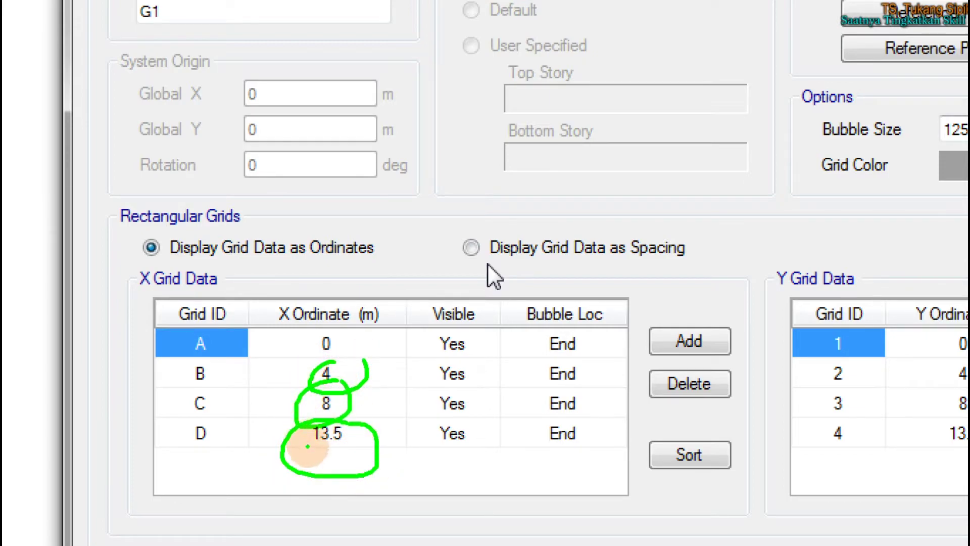
{"action": "mouse_move", "coordinate": [209, 456]}
{"action": "left_mouse_down"}
{"action": "mouse_move", "coordinate": [243, 520]}
{"action": "mouse_move", "coordinate": [302, 425]}
{"action": "mouse_move", "coordinate": [316, 426]}
{"action": "left_mouse_up"}
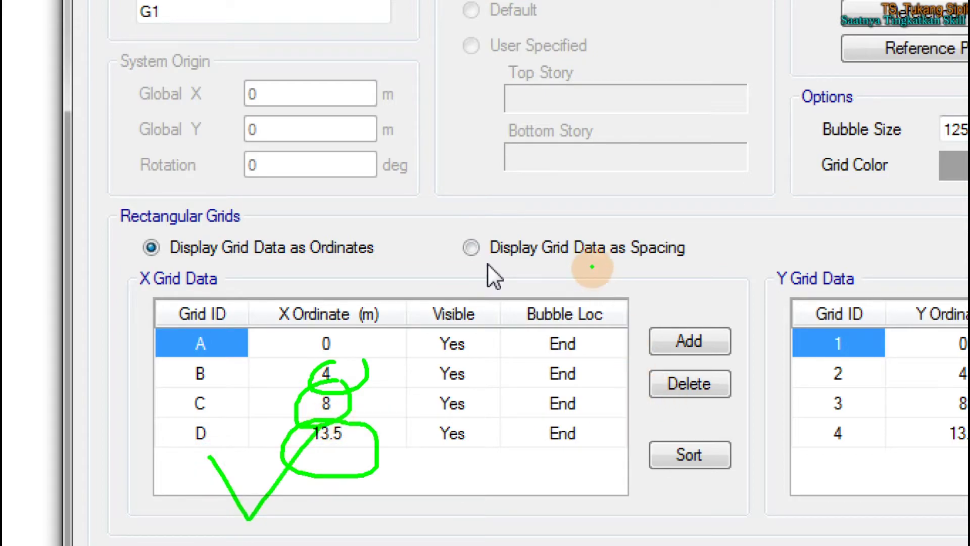
{"action": "mouse_move", "coordinate": [708, 218]}
{"action": "left_mouse_down"}
{"action": "mouse_move", "coordinate": [461, 223]}
{"action": "mouse_move", "coordinate": [563, 281]}
{"action": "left_mouse_up"}
{"action": "mouse_move", "coordinate": [650, 275]}
{"action": "left_mouse_down"}
{"action": "mouse_move", "coordinate": [693, 216]}
{"action": "mouse_move", "coordinate": [677, 232]}
{"action": "left_mouse_up"}
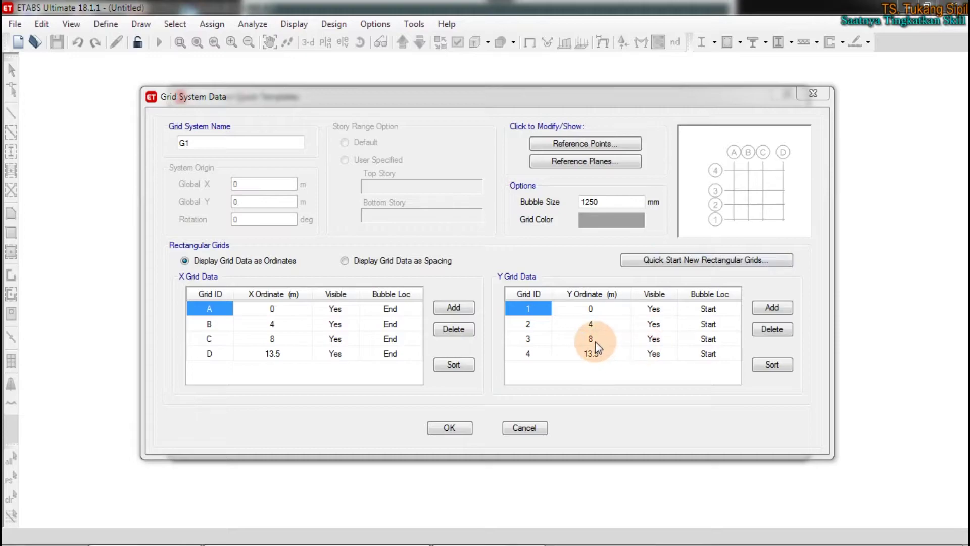
{"action": "left_click", "coordinate": [590, 338]}
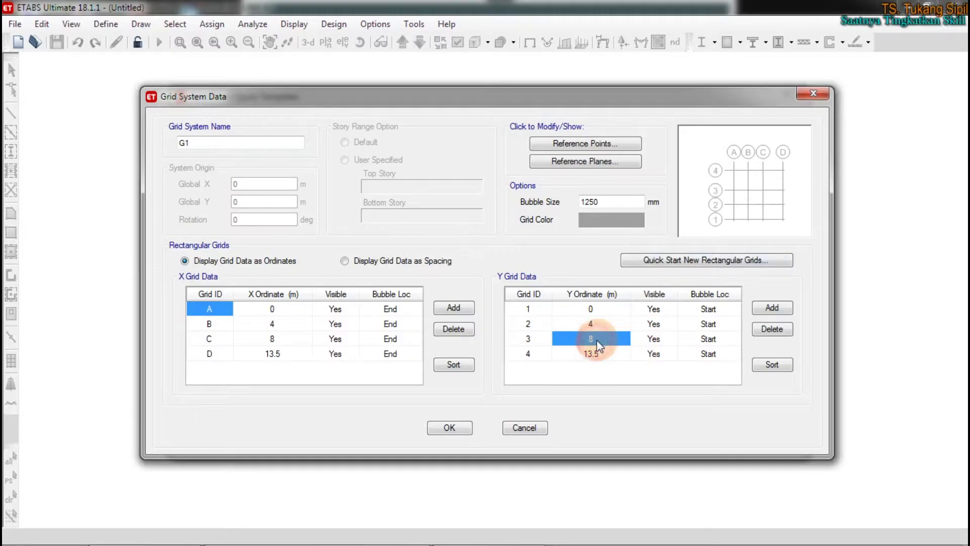
Set the spacing after Y grid line 2 to 1 m
{"action": "left_click", "coordinate": [402, 262]}
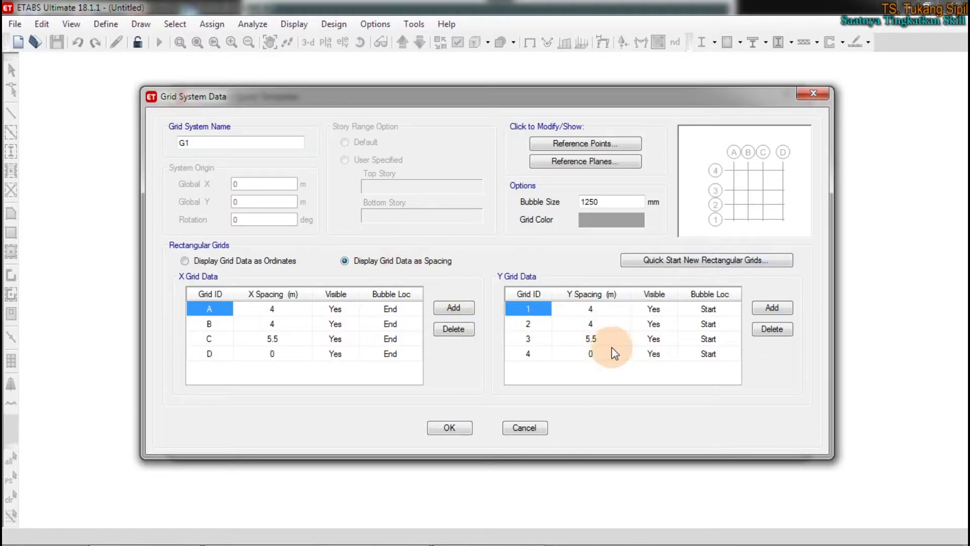
{"action": "left_click", "coordinate": [598, 325]}
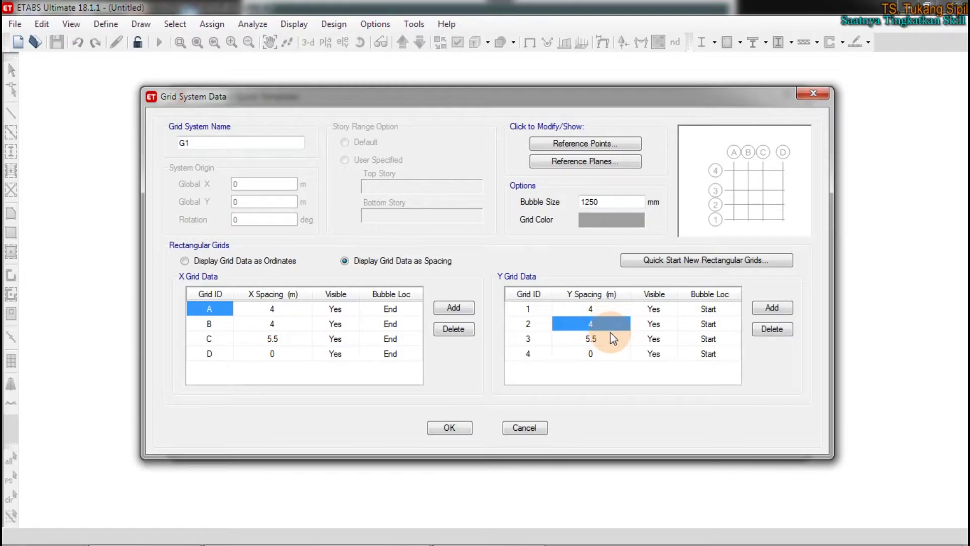
{"action": "type", "text": "1"}
{"action": "left_click", "coordinate": [604, 339]}
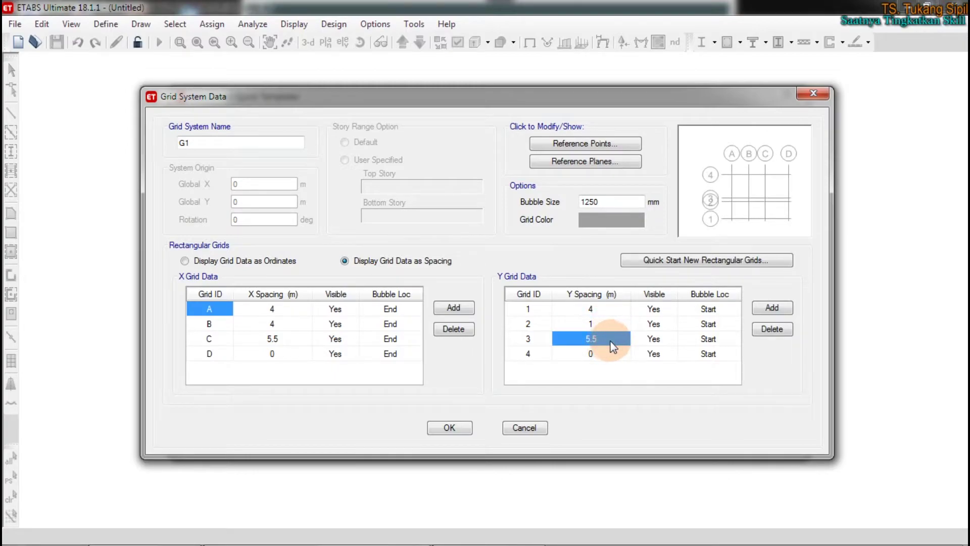
{"action": "left_click", "coordinate": [608, 328]}
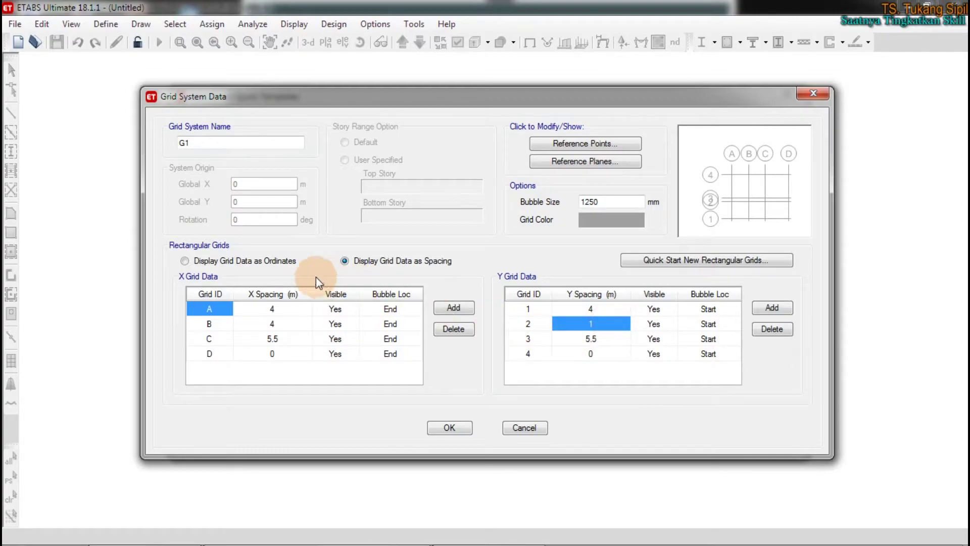
Check the updated Y ordinates, with line 4 now at 10.5 m
{"action": "left_click", "coordinate": [250, 260]}
{"action": "left_click", "coordinate": [591, 354]}
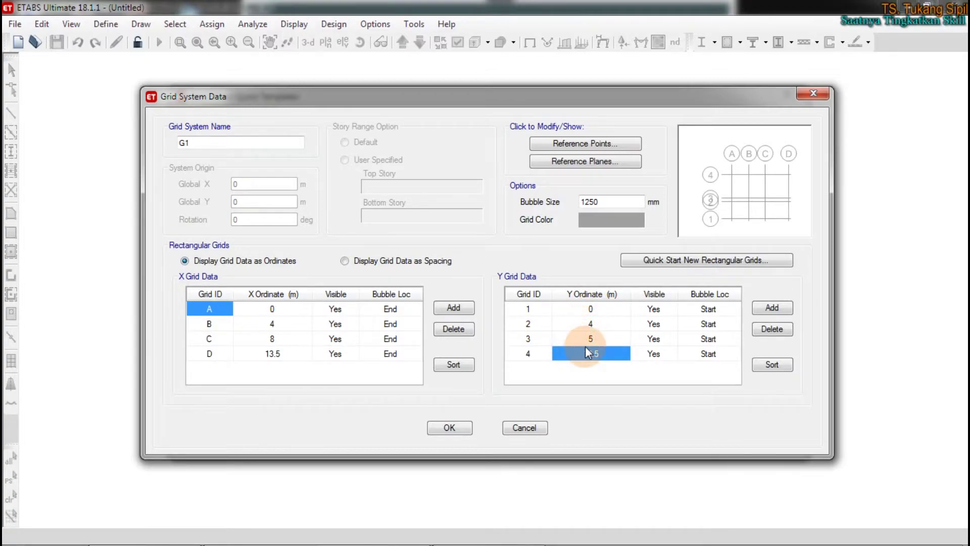
{"action": "left_click", "coordinate": [390, 263]}
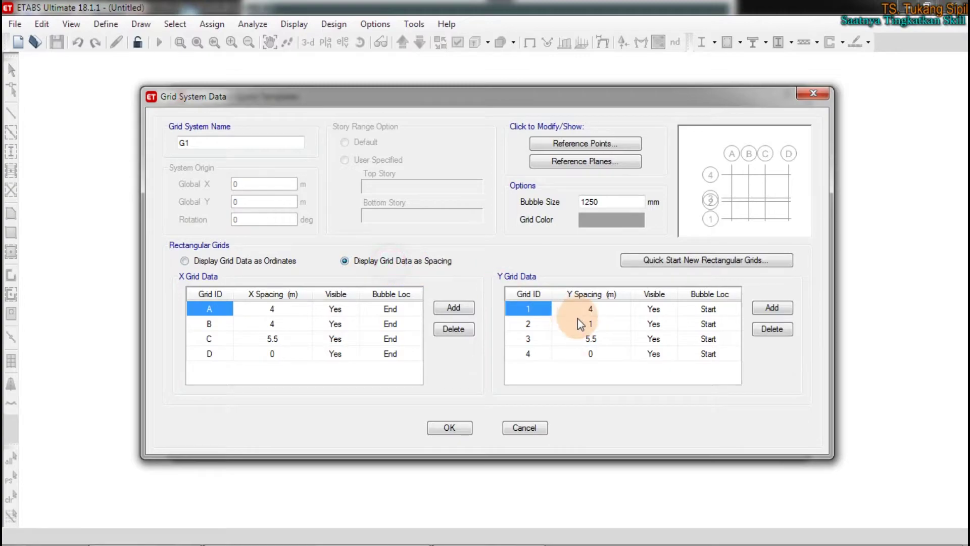
{"action": "left_click", "coordinate": [591, 340]}
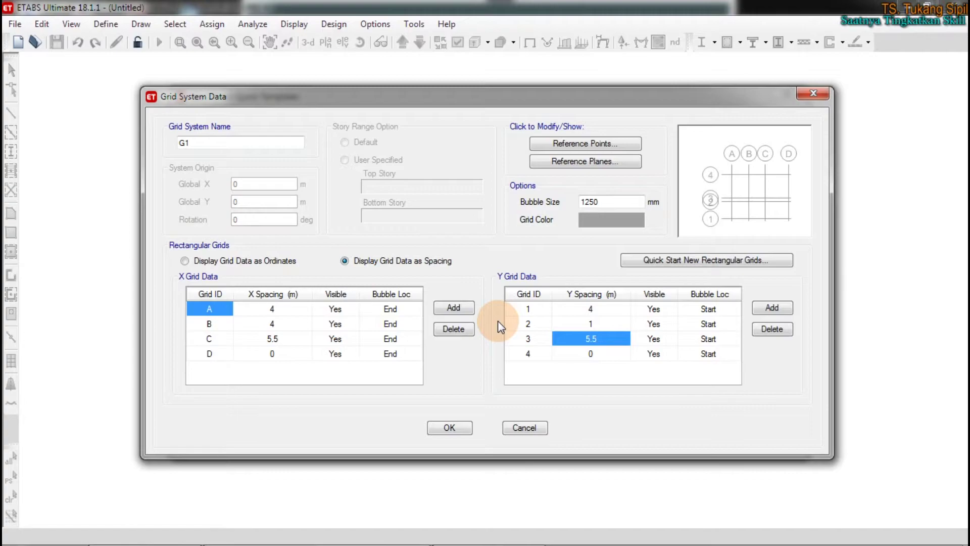
{"action": "left_click", "coordinate": [237, 260]}
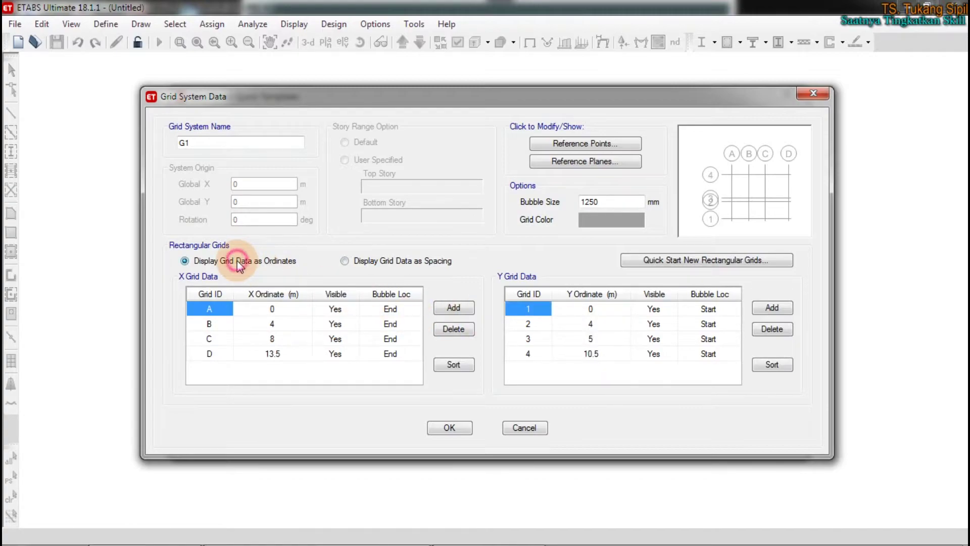
Switch back to spacing display and enter 4 as grid line 2's Y spacing
{"action": "left_click", "coordinate": [602, 357]}
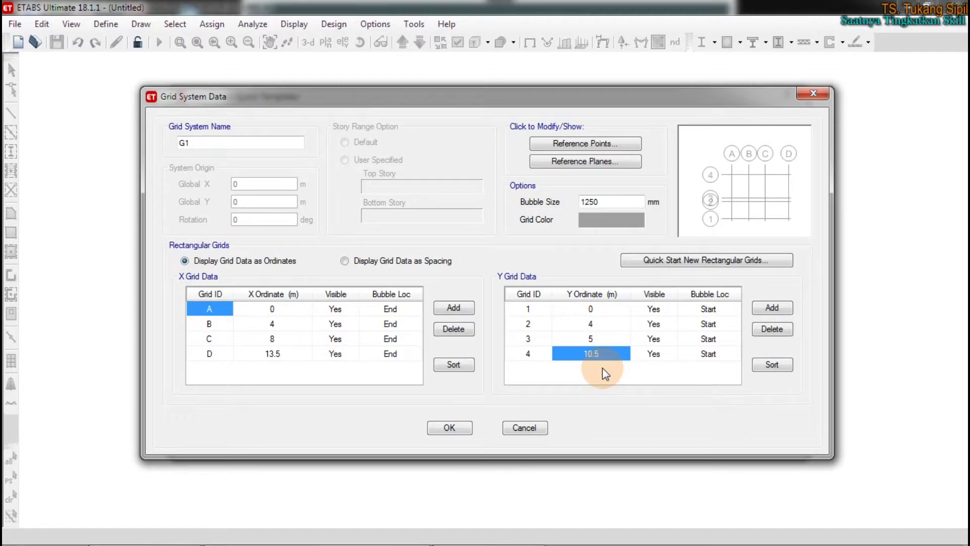
{"action": "left_click", "coordinate": [263, 352]}
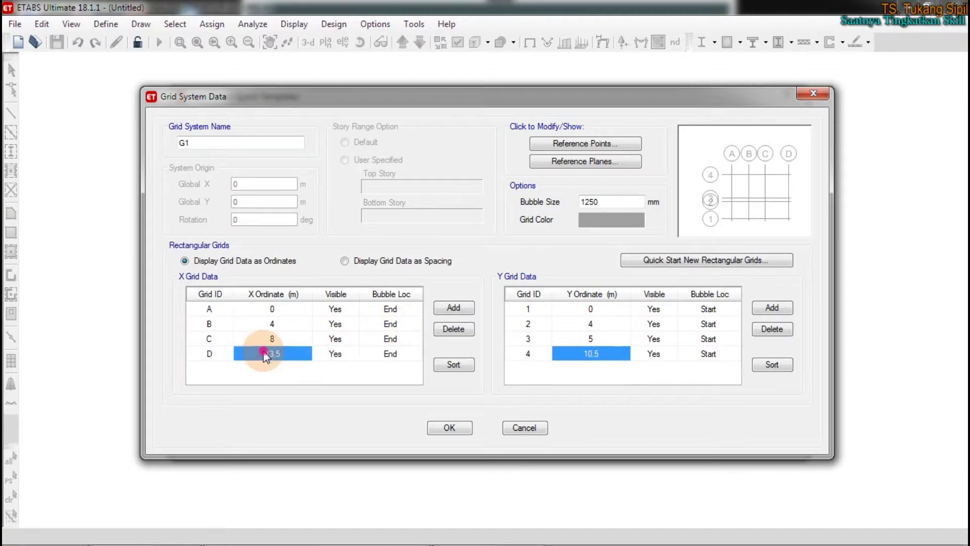
{"action": "left_click", "coordinate": [592, 324]}
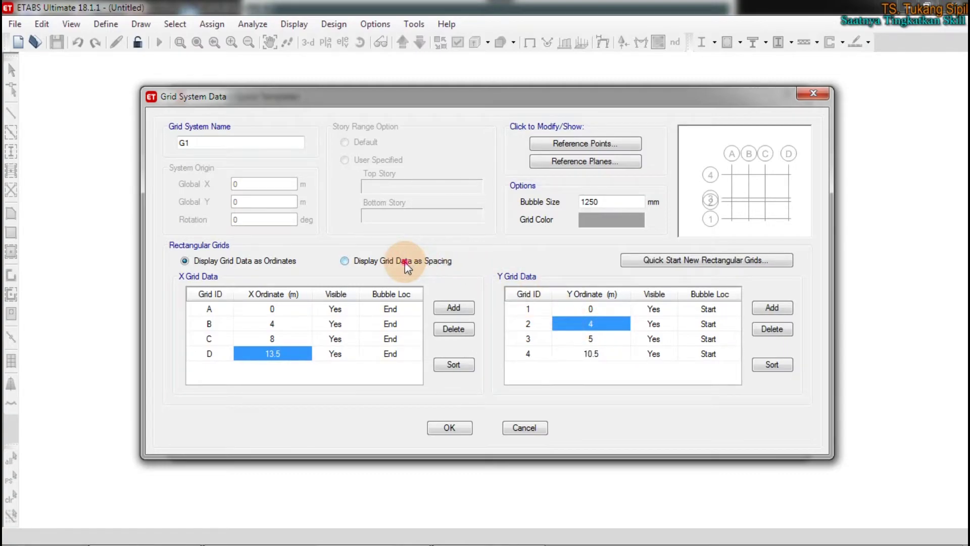
{"action": "left_click", "coordinate": [431, 257]}
{"action": "left_click", "coordinate": [549, 314]}
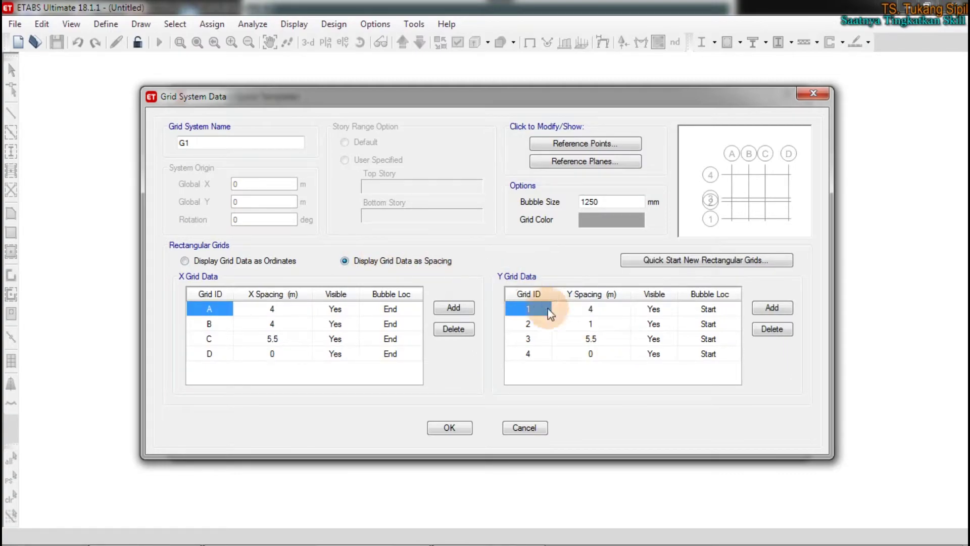
{"action": "left_click", "coordinate": [596, 324]}
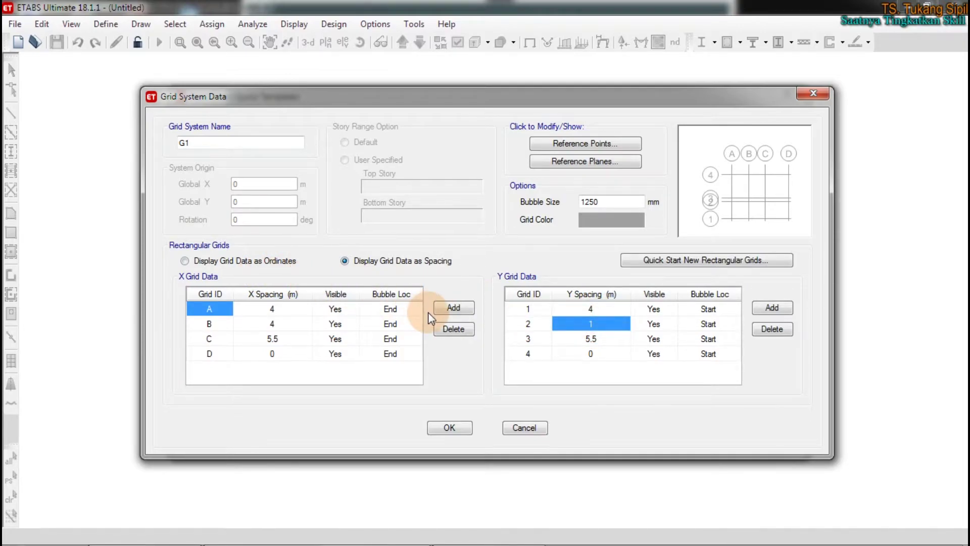
{"action": "type", "text": "4"}
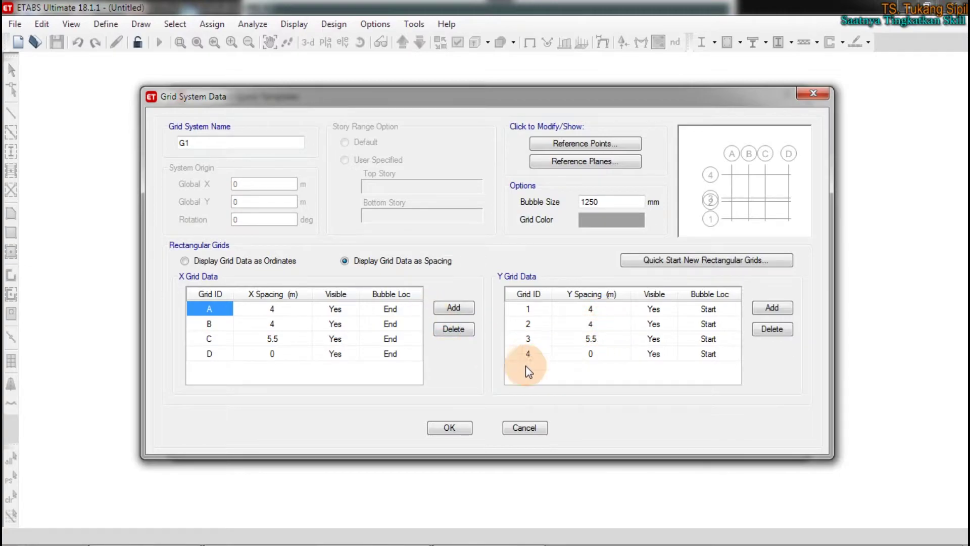
Commit the 4 m Y spacing and annotate the 1250 bubble size and grid colour options
{"action": "left_click", "coordinate": [273, 340]}
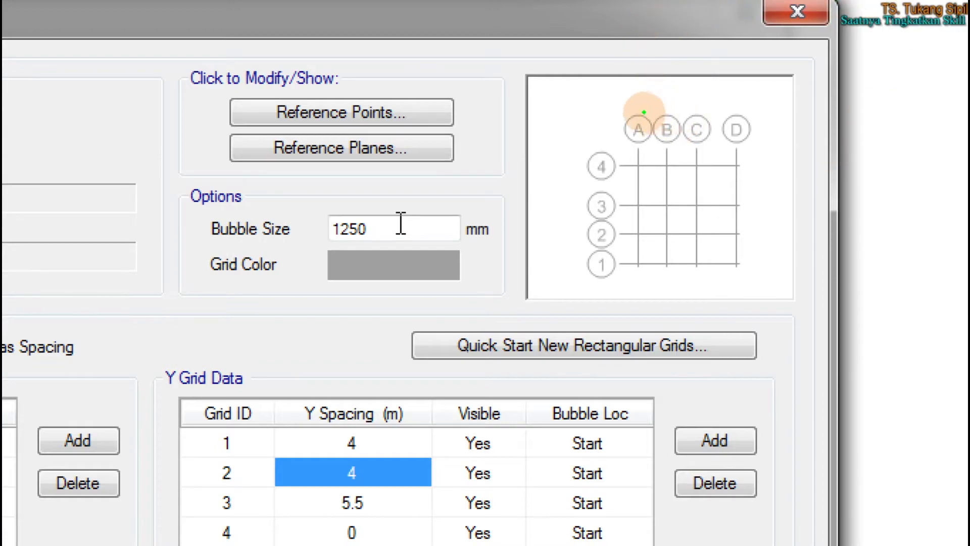
{"action": "mouse_move", "coordinate": [630, 102]}
{"action": "left_mouse_down"}
{"action": "mouse_move", "coordinate": [611, 124]}
{"action": "mouse_move", "coordinate": [675, 147]}
{"action": "mouse_move", "coordinate": [773, 130]}
{"action": "mouse_move", "coordinate": [623, 104]}
{"action": "mouse_move", "coordinate": [553, 239]}
{"action": "mouse_move", "coordinate": [628, 260]}
{"action": "mouse_move", "coordinate": [616, 157]}
{"action": "mouse_move", "coordinate": [604, 145]}
{"action": "left_mouse_up"}
{"action": "mouse_move", "coordinate": [395, 207]}
{"action": "left_mouse_down"}
{"action": "mouse_move", "coordinate": [310, 210]}
{"action": "mouse_move", "coordinate": [372, 242]}
{"action": "mouse_move", "coordinate": [369, 195]}
{"action": "mouse_move", "coordinate": [378, 199]}
{"action": "left_mouse_up"}
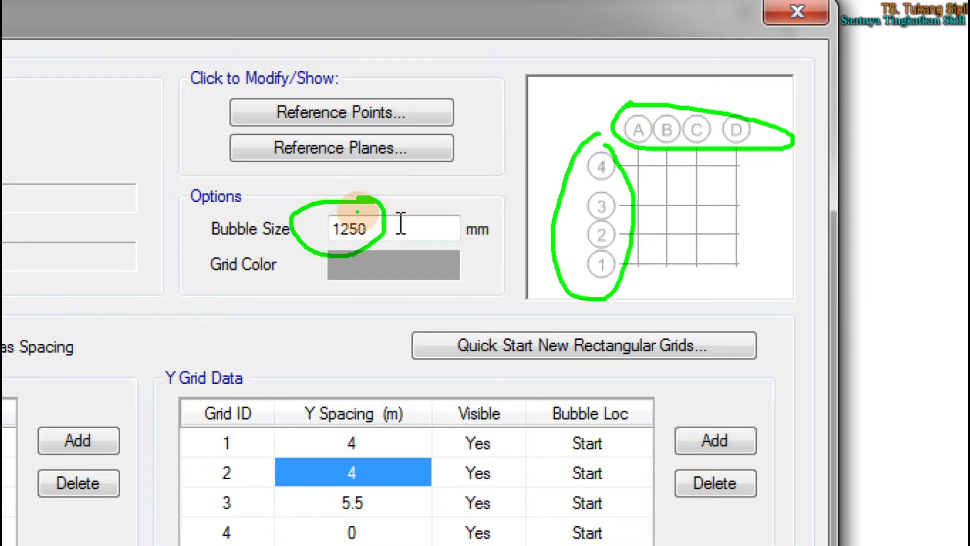
{"action": "mouse_move", "coordinate": [443, 255]}
{"action": "left_mouse_down"}
{"action": "mouse_move", "coordinate": [403, 255]}
{"action": "mouse_move", "coordinate": [444, 260]}
{"action": "left_mouse_up"}
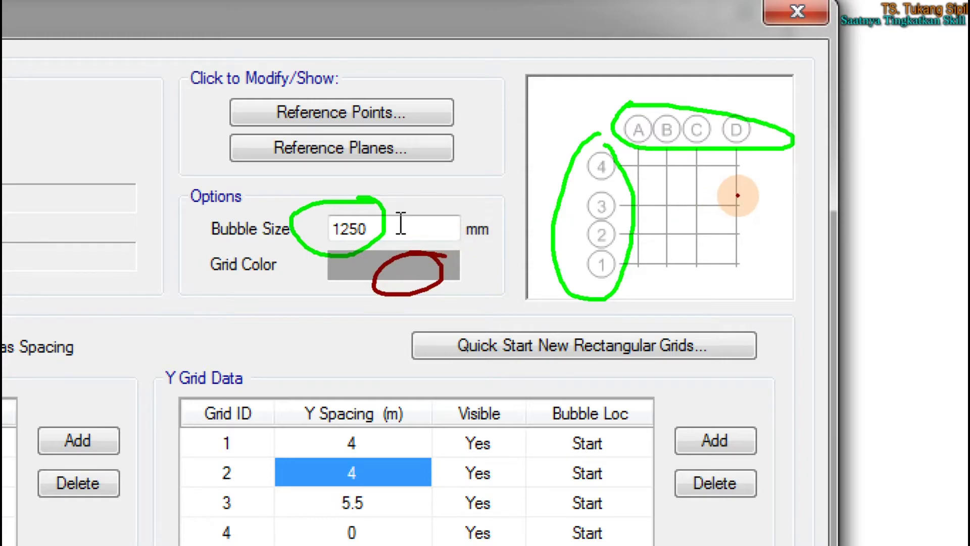
{"action": "left_click_drag", "start_coordinate": [738, 195], "coordinate": [774, 221]}
{"action": "left_click_drag", "start_coordinate": [718, 178], "coordinate": [774, 221]}
{"action": "left_click_drag", "start_coordinate": [688, 197], "coordinate": [691, 205]}
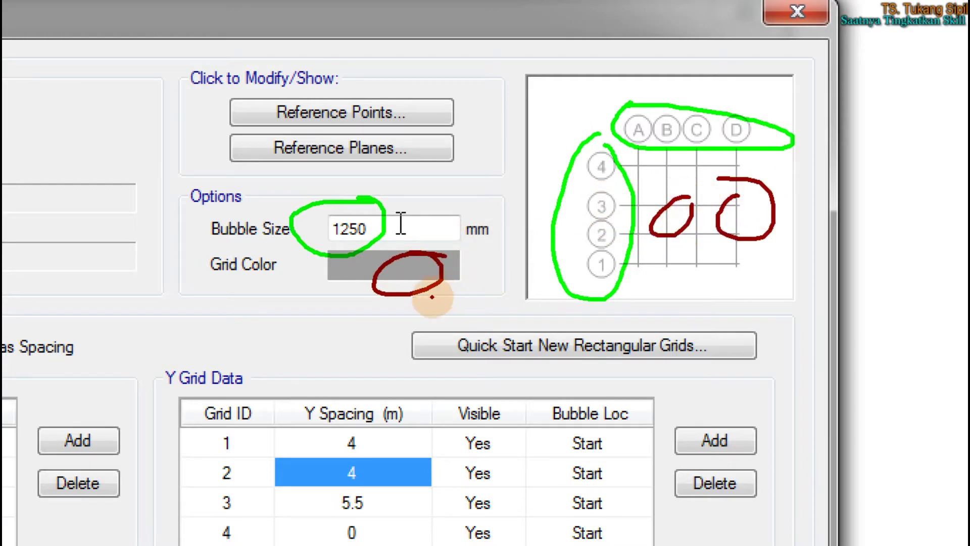
{"action": "mouse_move", "coordinate": [328, 268]}
{"action": "left_mouse_down"}
{"action": "mouse_move", "coordinate": [343, 258]}
{"action": "mouse_move", "coordinate": [300, 268]}
{"action": "mouse_move", "coordinate": [334, 286]}
{"action": "mouse_move", "coordinate": [349, 275]}
{"action": "left_mouse_up"}
{"action": "left_click", "coordinate": [355, 256]}
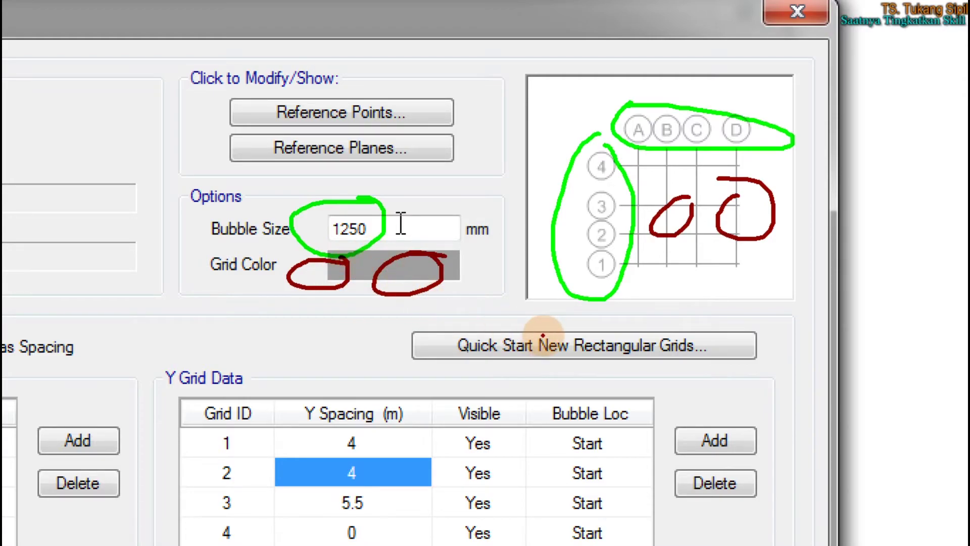
{"action": "key", "text": "Escape"}
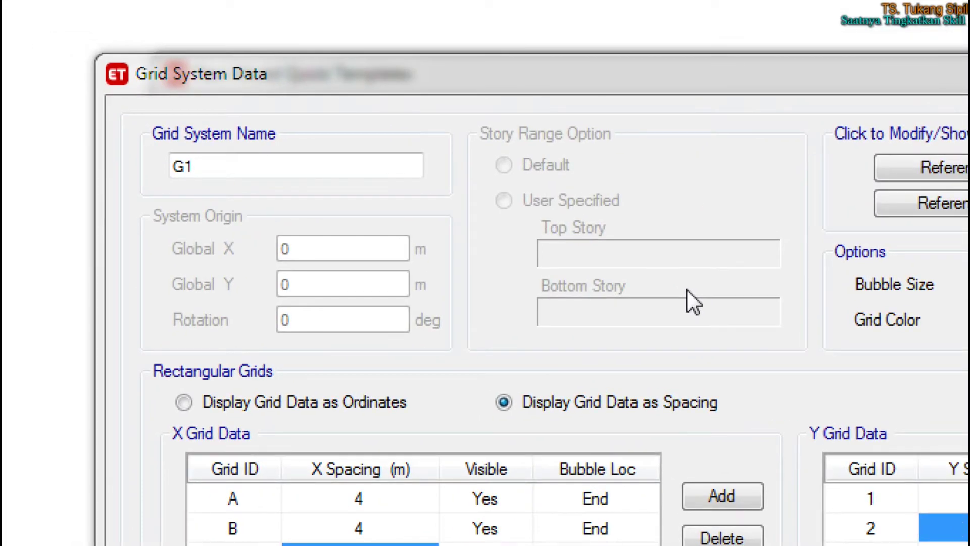
Accept the grid data with X and Y spacings of 4, 4 and 5.5 m
{"action": "mouse_move", "coordinate": [257, 51]}
{"action": "left_mouse_down"}
{"action": "mouse_move", "coordinate": [234, 37]}
{"action": "mouse_move", "coordinate": [121, 59]}
{"action": "mouse_move", "coordinate": [247, 110]}
{"action": "mouse_move", "coordinate": [298, 58]}
{"action": "mouse_move", "coordinate": [224, 45]}
{"action": "left_mouse_up"}
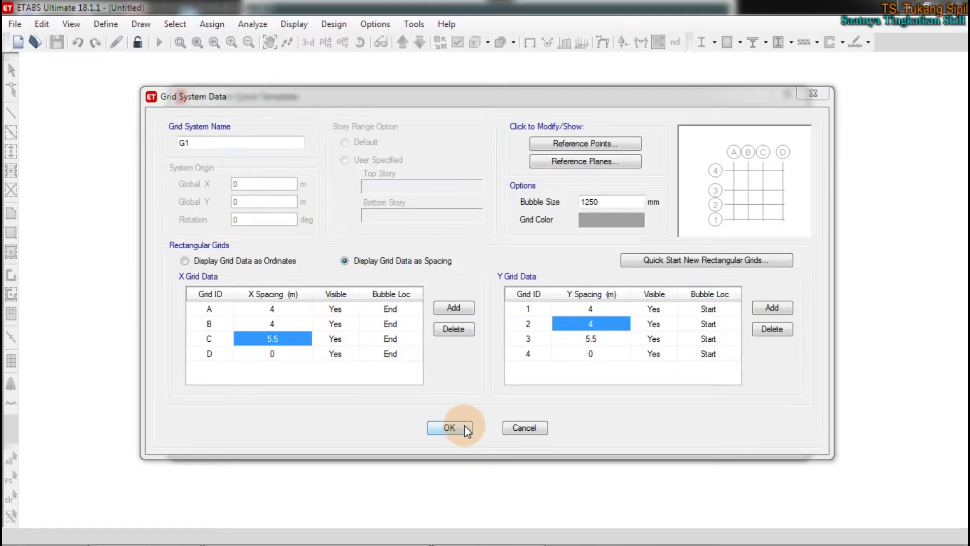
{"action": "left_click", "coordinate": [466, 428]}
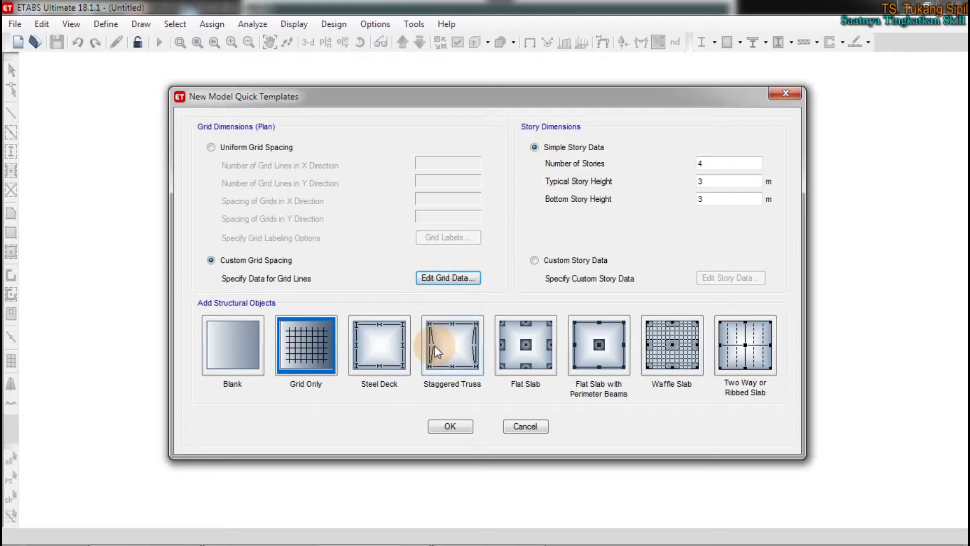
Reopen the custom grid data, compare spacing and ordinate views, and accept it
{"action": "left_click", "coordinate": [445, 277]}
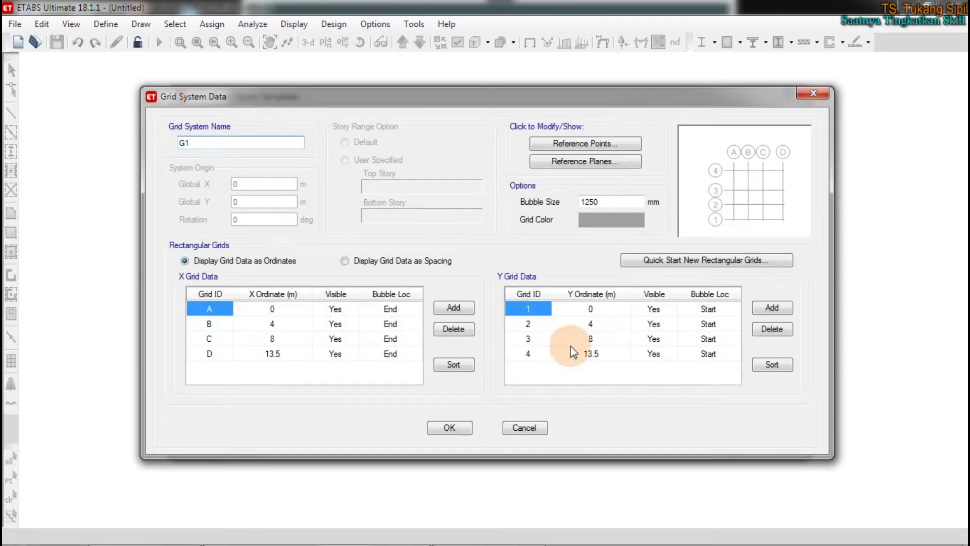
{"action": "left_click", "coordinate": [390, 262]}
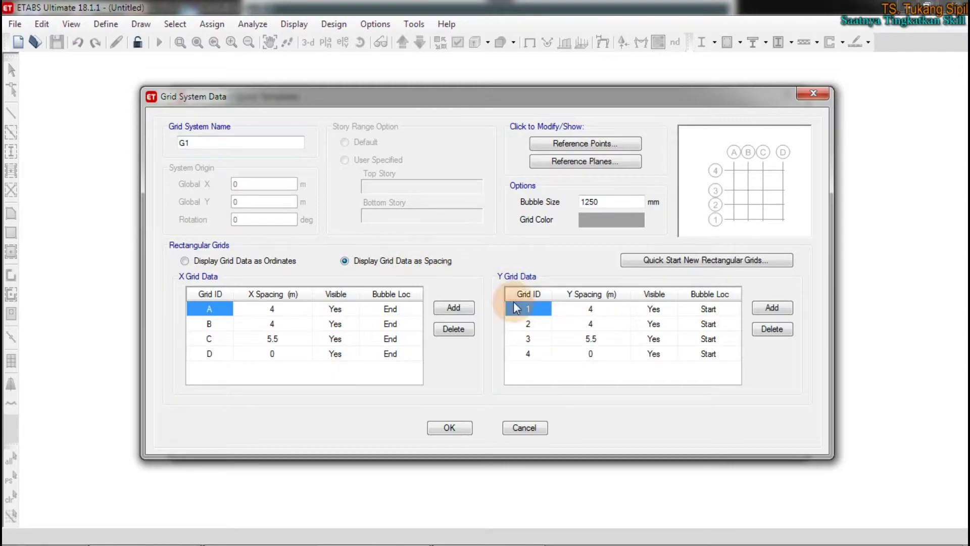
{"action": "left_click", "coordinate": [243, 261]}
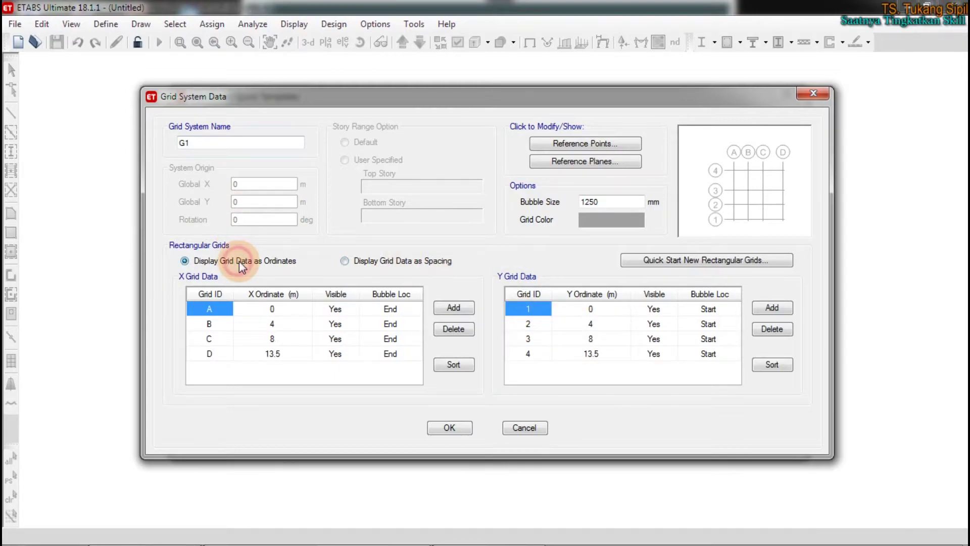
{"action": "left_click", "coordinate": [374, 261]}
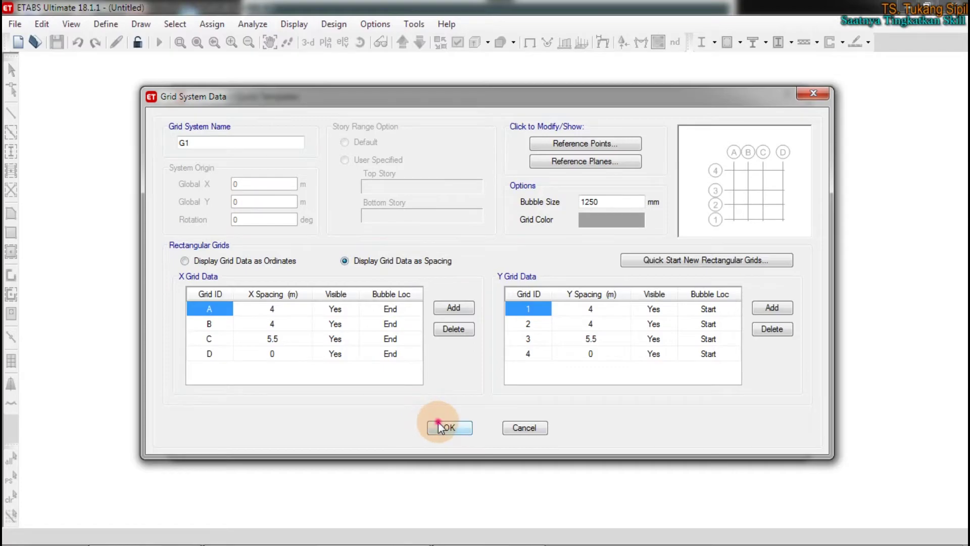
{"action": "left_click", "coordinate": [444, 426]}
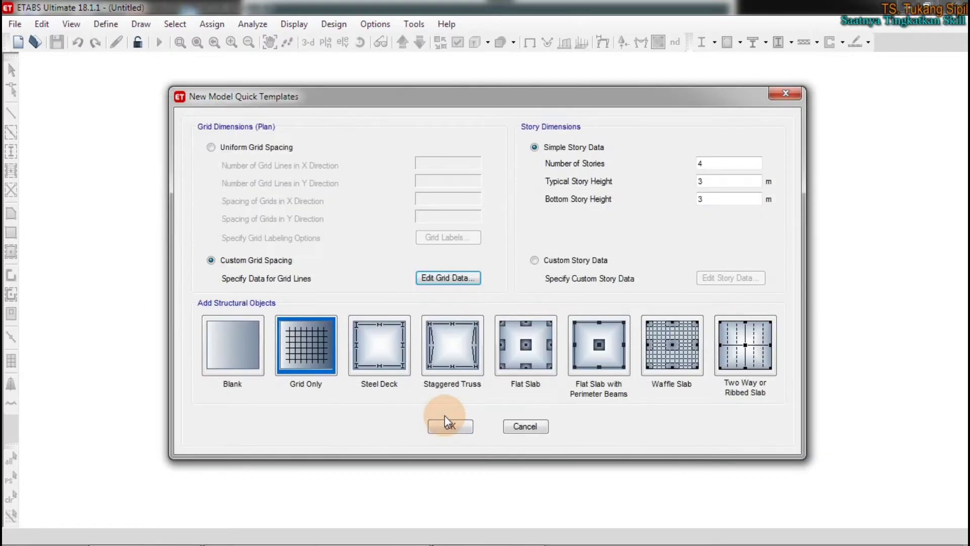
Change Y grid line 3's spacing from 5.5 to 6 m, confirming line 4 at 14 m
{"action": "left_click", "coordinate": [447, 280]}
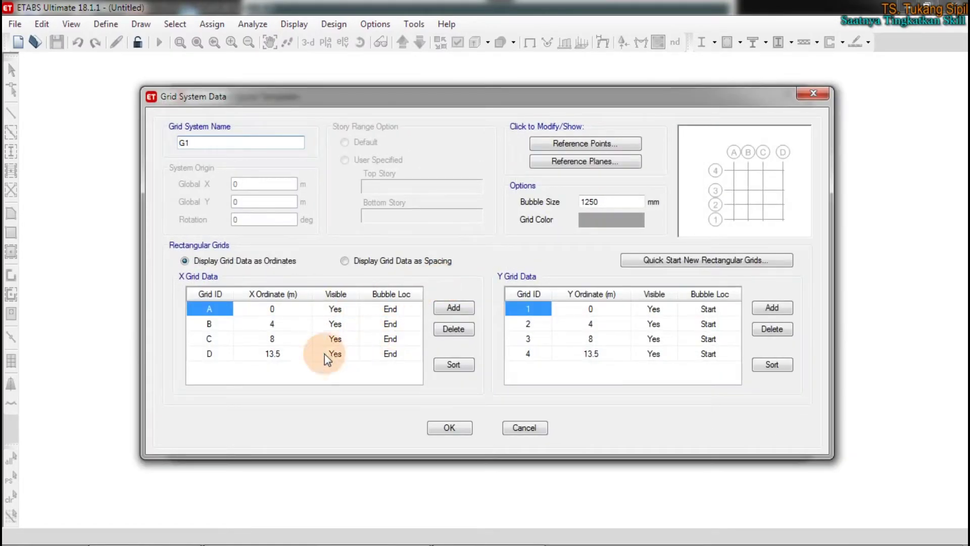
{"action": "left_click", "coordinate": [280, 353]}
{"action": "left_click", "coordinate": [563, 354]}
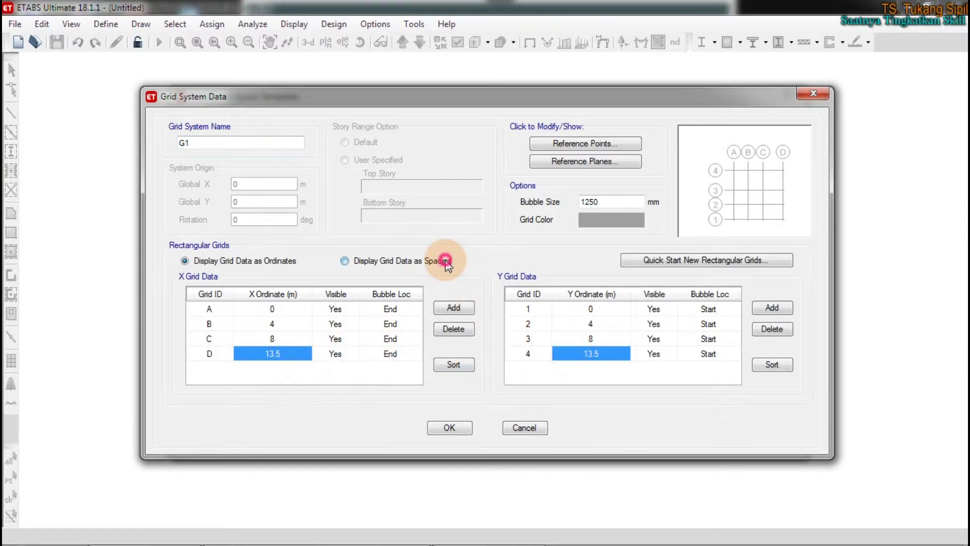
{"action": "left_click", "coordinate": [365, 260]}
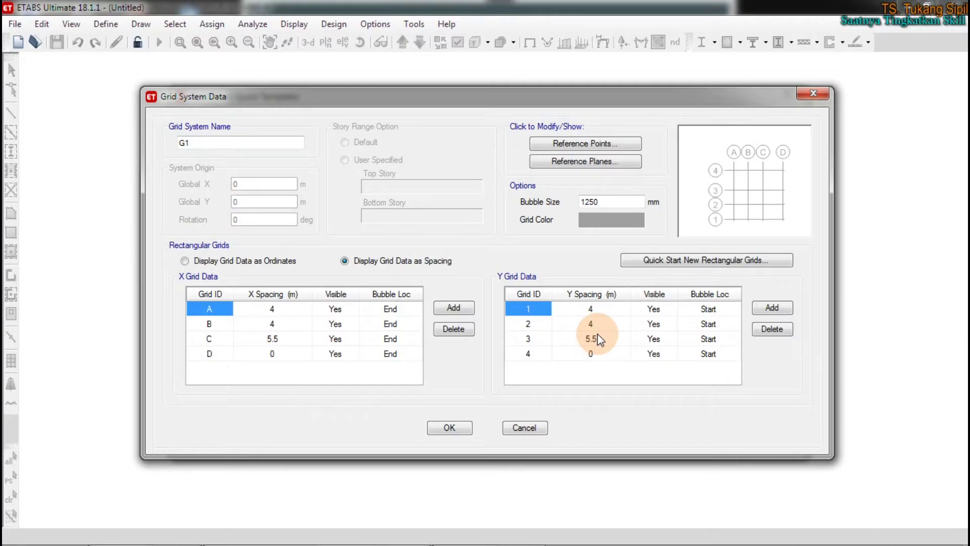
{"action": "left_click", "coordinate": [596, 339]}
{"action": "type", "text": "6"}
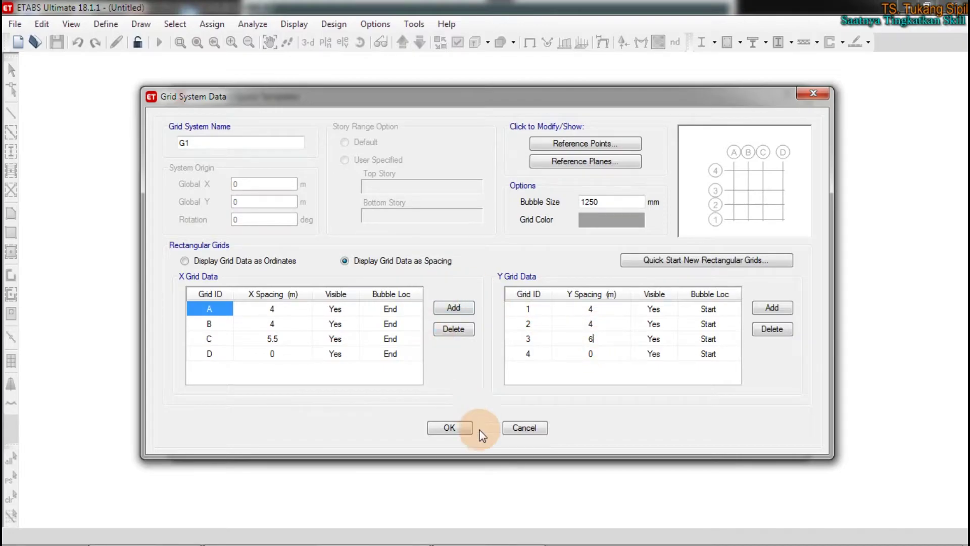
{"action": "left_click", "coordinate": [450, 427]}
{"action": "left_click", "coordinate": [459, 280]}
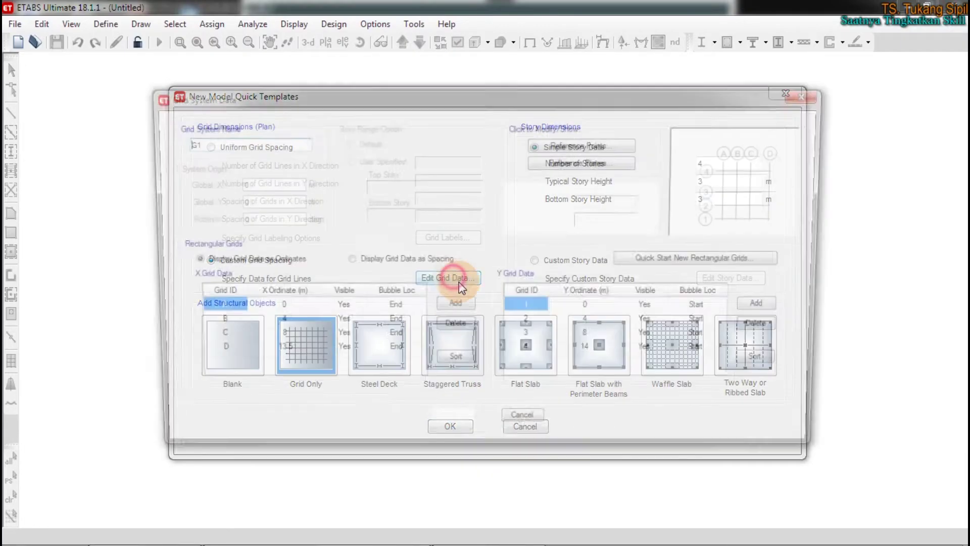
{"action": "left_click", "coordinate": [594, 354]}
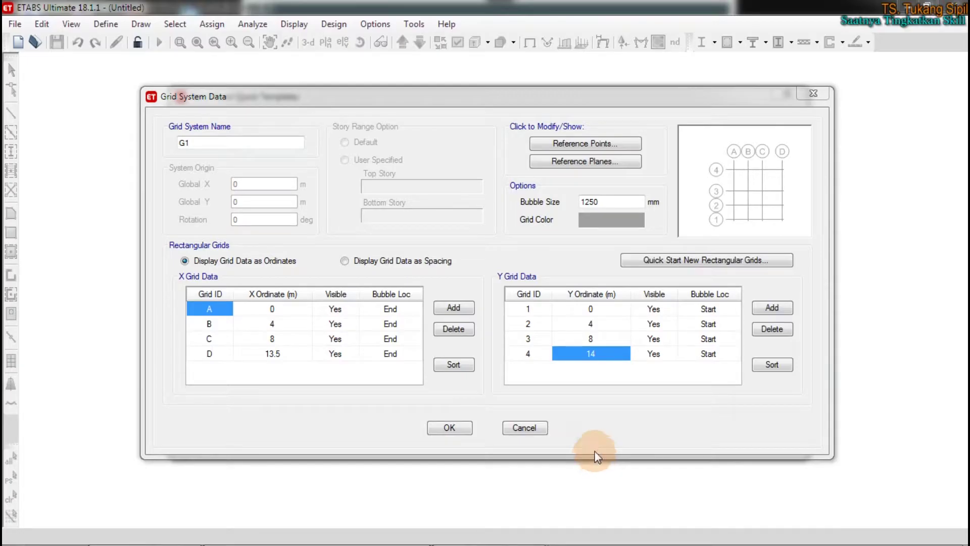
{"action": "left_click", "coordinate": [449, 427]}
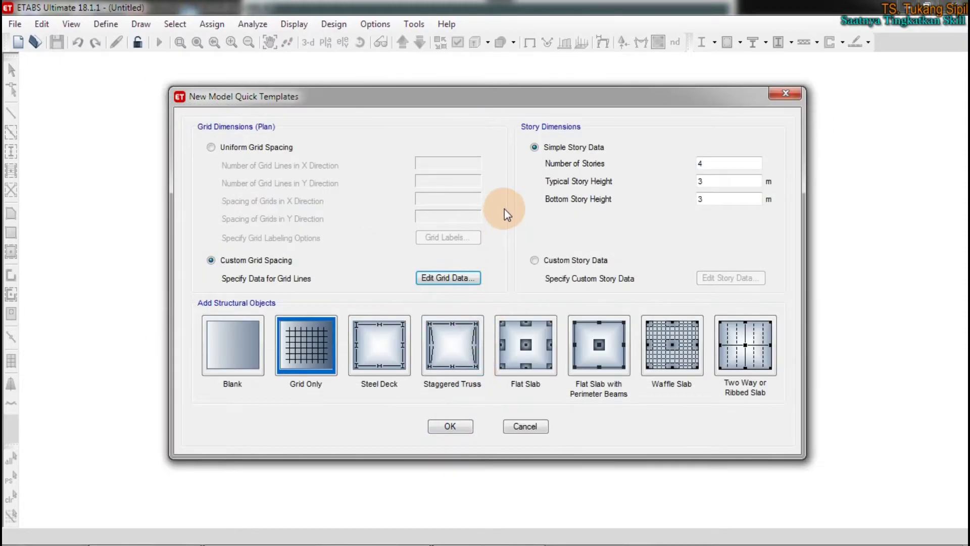
{"action": "left_click", "coordinate": [663, 145]}
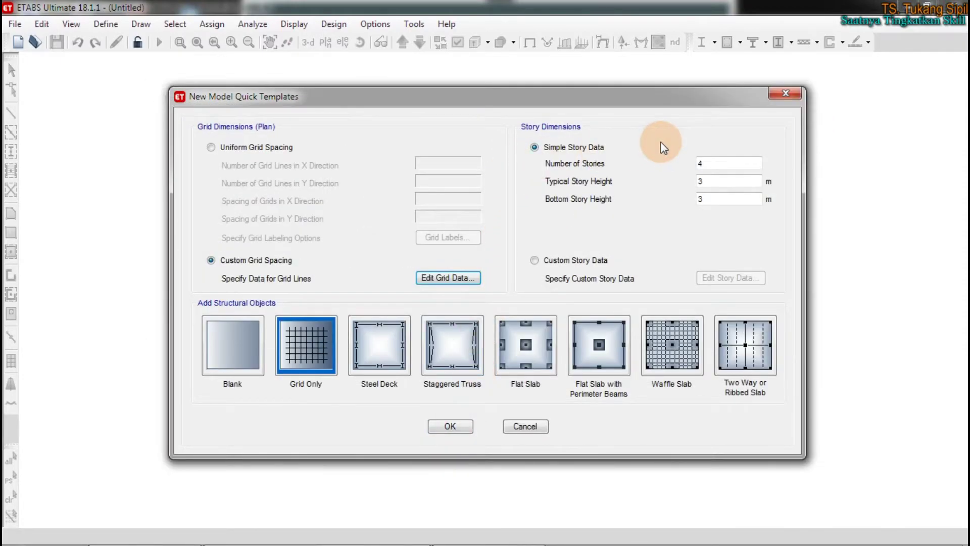
{"action": "left_click", "coordinate": [655, 143]}
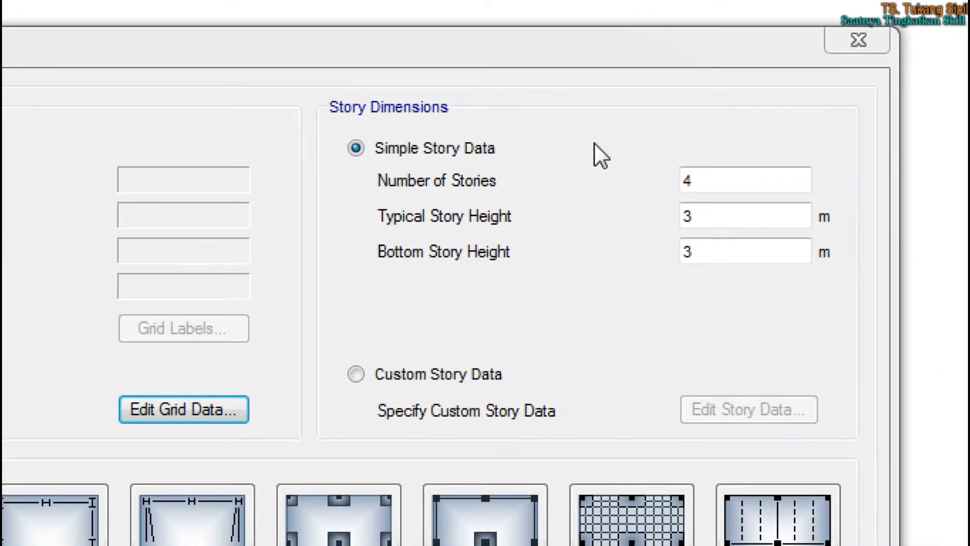
{"action": "mouse_move", "coordinate": [319, 121]}
{"action": "left_mouse_down"}
{"action": "mouse_move", "coordinate": [487, 118]}
{"action": "mouse_move", "coordinate": [292, 114]}
{"action": "left_mouse_up"}
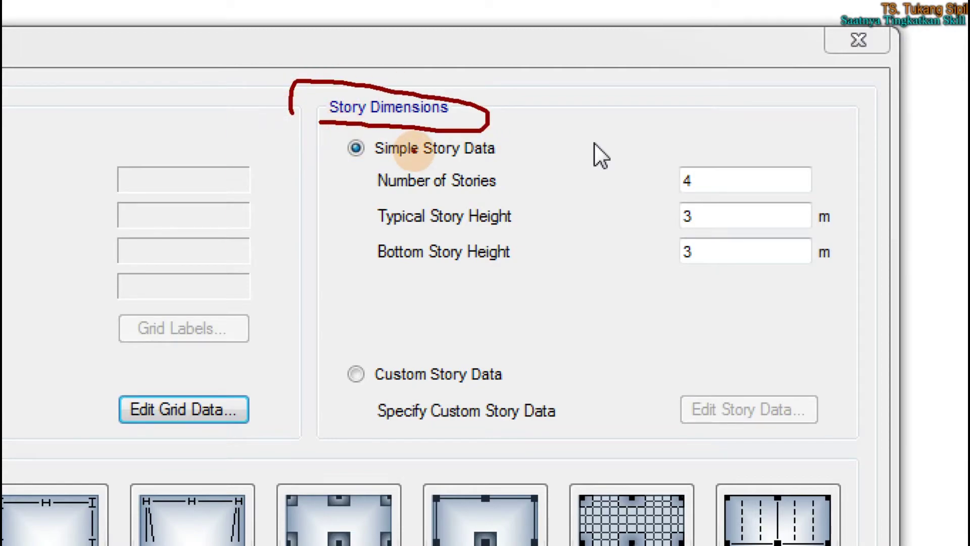
{"action": "left_click_drag", "start_coordinate": [370, 194], "coordinate": [515, 197]}
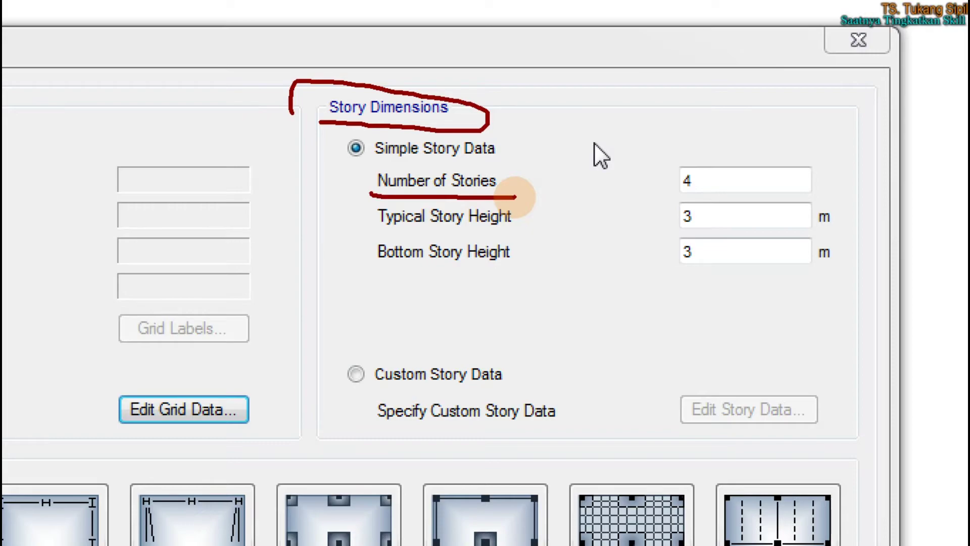
{"action": "left_click_drag", "start_coordinate": [368, 234], "coordinate": [527, 226]}
{"action": "left_click", "coordinate": [528, 221]}
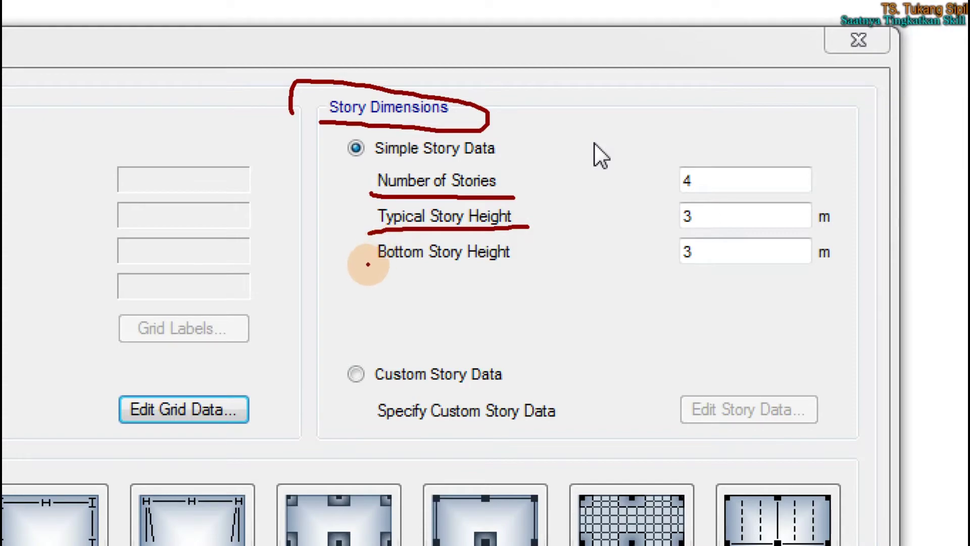
{"action": "left_click_drag", "start_coordinate": [375, 267], "coordinate": [522, 269]}
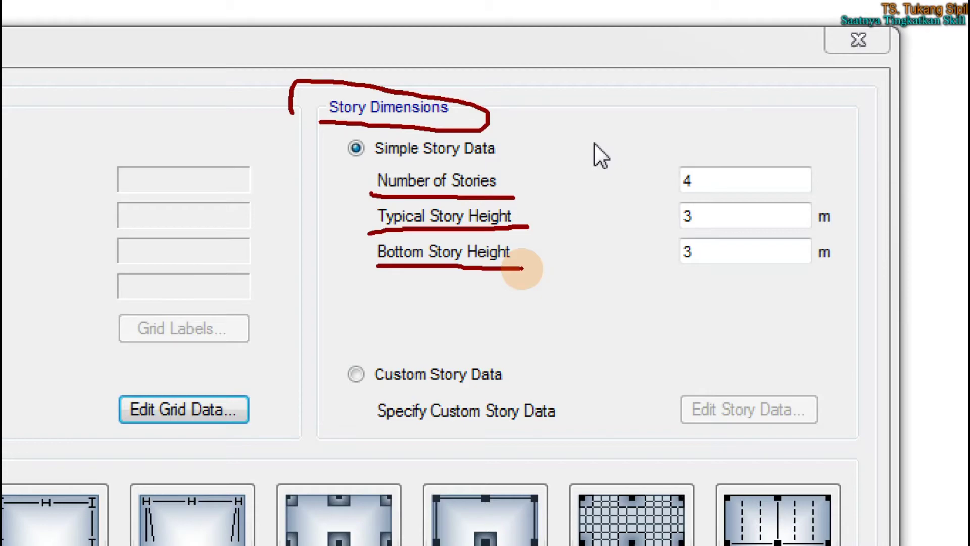
{"action": "mouse_move", "coordinate": [550, 173]}
{"action": "left_mouse_down"}
{"action": "mouse_move", "coordinate": [552, 372]}
{"action": "mouse_move", "coordinate": [552, 180]}
{"action": "mouse_move", "coordinate": [675, 179]}
{"action": "mouse_move", "coordinate": [675, 384]}
{"action": "left_mouse_up"}
{"action": "left_click_drag", "start_coordinate": [549, 381], "coordinate": [591, 382]}
{"action": "left_click_drag", "start_coordinate": [650, 384], "coordinate": [685, 383]}
{"action": "left_click_drag", "start_coordinate": [562, 340], "coordinate": [674, 339]}
{"action": "left_click_drag", "start_coordinate": [559, 293], "coordinate": [674, 293]}
{"action": "left_click_drag", "start_coordinate": [554, 243], "coordinate": [673, 245]}
{"action": "left_click_drag", "start_coordinate": [545, 201], "coordinate": [674, 201]}
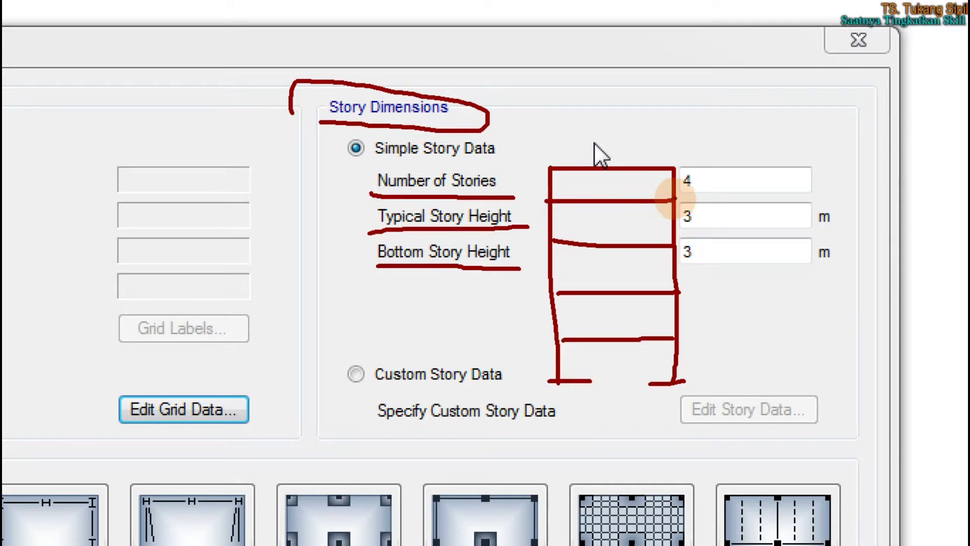
{"action": "mouse_move", "coordinate": [602, 360]}
{"action": "left_mouse_down"}
{"action": "mouse_move", "coordinate": [613, 379]}
{"action": "mouse_move", "coordinate": [628, 379]}
{"action": "left_mouse_up"}
{"action": "mouse_move", "coordinate": [596, 312]}
{"action": "left_mouse_down"}
{"action": "mouse_move", "coordinate": [605, 332]}
{"action": "mouse_move", "coordinate": [630, 332]}
{"action": "left_mouse_up"}
{"action": "mouse_move", "coordinate": [596, 268]}
{"action": "left_mouse_down"}
{"action": "mouse_move", "coordinate": [609, 287]}
{"action": "mouse_move", "coordinate": [622, 278]}
{"action": "left_mouse_up"}
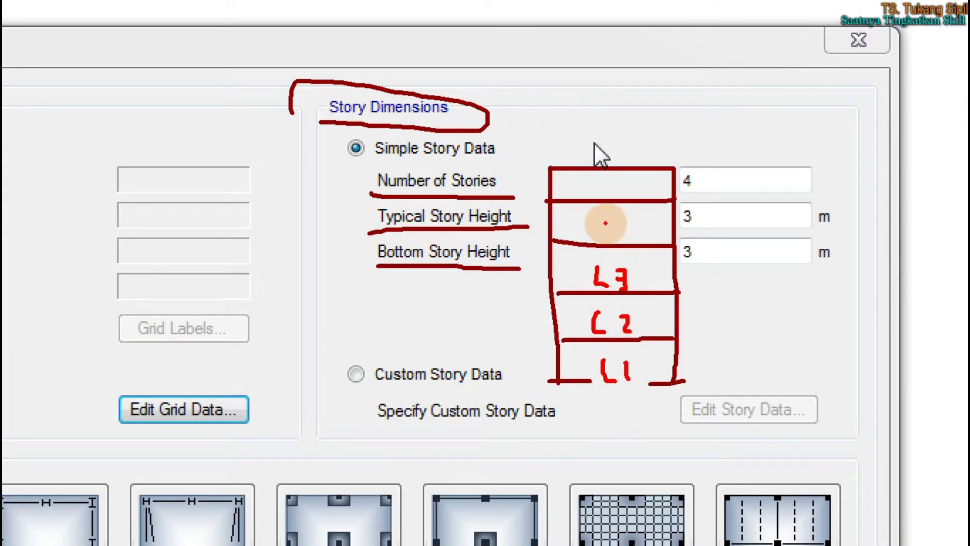
{"action": "mouse_move", "coordinate": [601, 221]}
{"action": "left_mouse_down"}
{"action": "mouse_move", "coordinate": [619, 241]}
{"action": "mouse_move", "coordinate": [641, 234]}
{"action": "mouse_move", "coordinate": [644, 244]}
{"action": "left_mouse_up"}
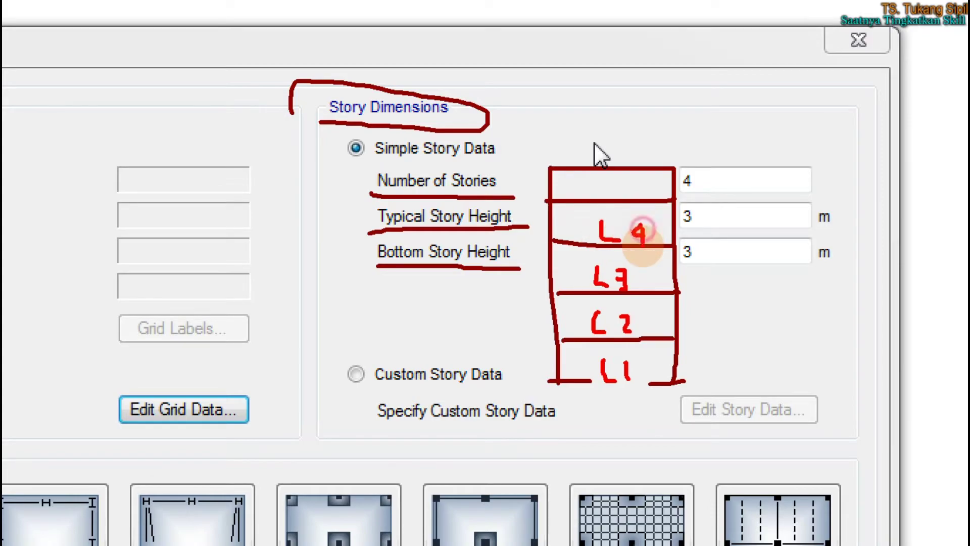
{"action": "mouse_move", "coordinate": [600, 183]}
{"action": "left_mouse_down"}
{"action": "mouse_move", "coordinate": [626, 198]}
{"action": "mouse_move", "coordinate": [641, 180]}
{"action": "left_mouse_up"}
{"action": "mouse_move", "coordinate": [619, 141]}
{"action": "left_mouse_down"}
{"action": "mouse_move", "coordinate": [627, 161]}
{"action": "mouse_move", "coordinate": [650, 142]}
{"action": "mouse_move", "coordinate": [659, 165]}
{"action": "mouse_move", "coordinate": [656, 154]}
{"action": "left_mouse_up"}
Annotate the template sketch with 4 m typical and 6 m bottom story heights
{"action": "left_click", "coordinate": [637, 161]}
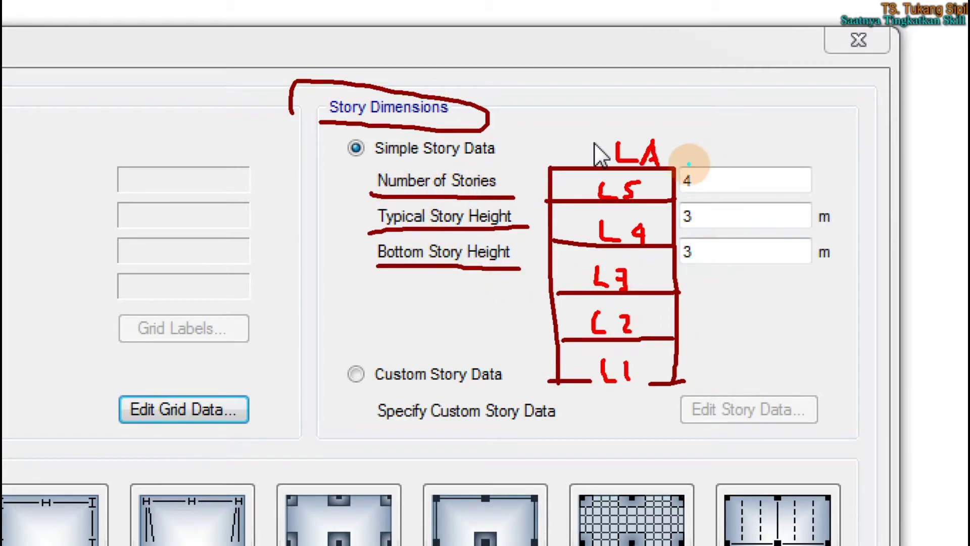
{"action": "mouse_move", "coordinate": [497, 169]}
{"action": "left_mouse_down"}
{"action": "mouse_move", "coordinate": [392, 165]}
{"action": "mouse_move", "coordinate": [360, 184]}
{"action": "mouse_move", "coordinate": [500, 201]}
{"action": "mouse_move", "coordinate": [493, 174]}
{"action": "mouse_move", "coordinate": [510, 167]}
{"action": "left_mouse_up"}
{"action": "mouse_move", "coordinate": [618, 351]}
{"action": "left_mouse_down"}
{"action": "mouse_move", "coordinate": [581, 384]}
{"action": "mouse_move", "coordinate": [650, 384]}
{"action": "mouse_move", "coordinate": [614, 354]}
{"action": "left_mouse_up"}
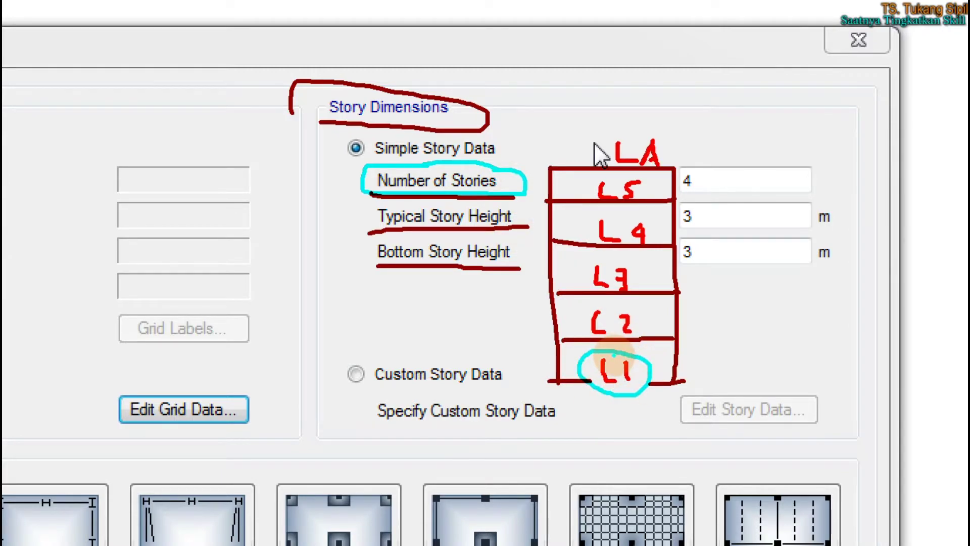
{"action": "mouse_move", "coordinate": [679, 336]}
{"action": "left_mouse_down"}
{"action": "mouse_move", "coordinate": [698, 331]}
{"action": "mouse_move", "coordinate": [704, 293]}
{"action": "mouse_move", "coordinate": [687, 240]}
{"action": "mouse_move", "coordinate": [689, 200]}
{"action": "mouse_move", "coordinate": [665, 192]}
{"action": "left_mouse_up"}
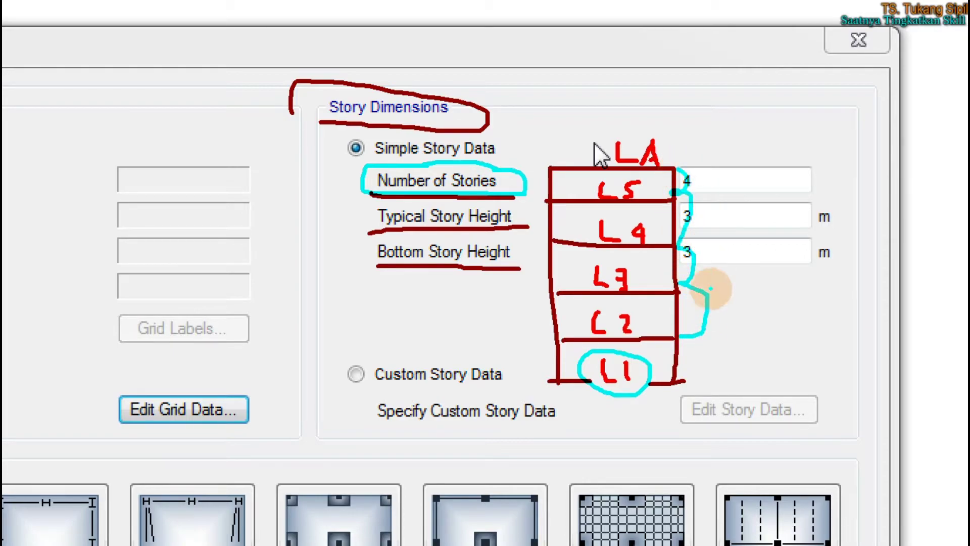
{"action": "left_click", "coordinate": [647, 329]}
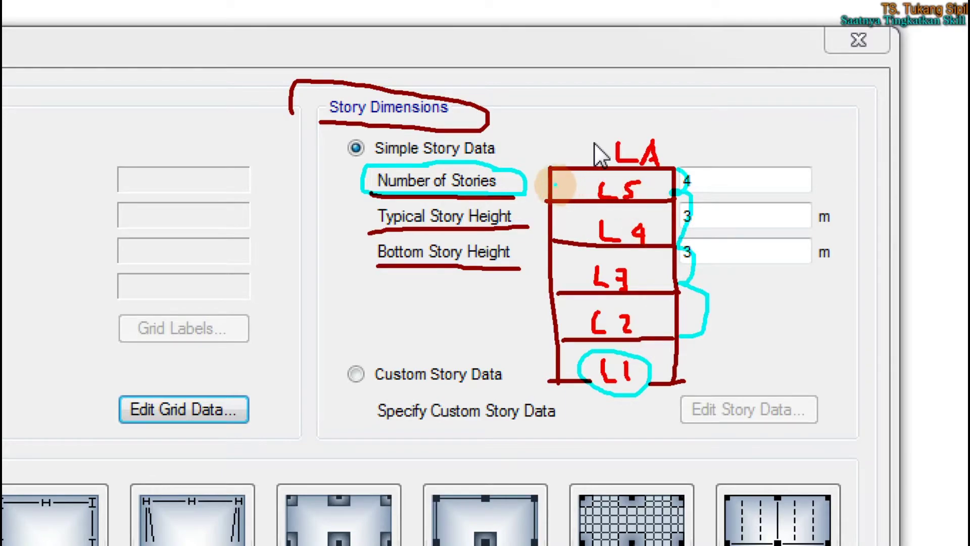
{"action": "mouse_move", "coordinate": [760, 176]}
{"action": "left_mouse_down"}
{"action": "mouse_move", "coordinate": [772, 165]}
{"action": "mouse_move", "coordinate": [769, 190]}
{"action": "left_mouse_up"}
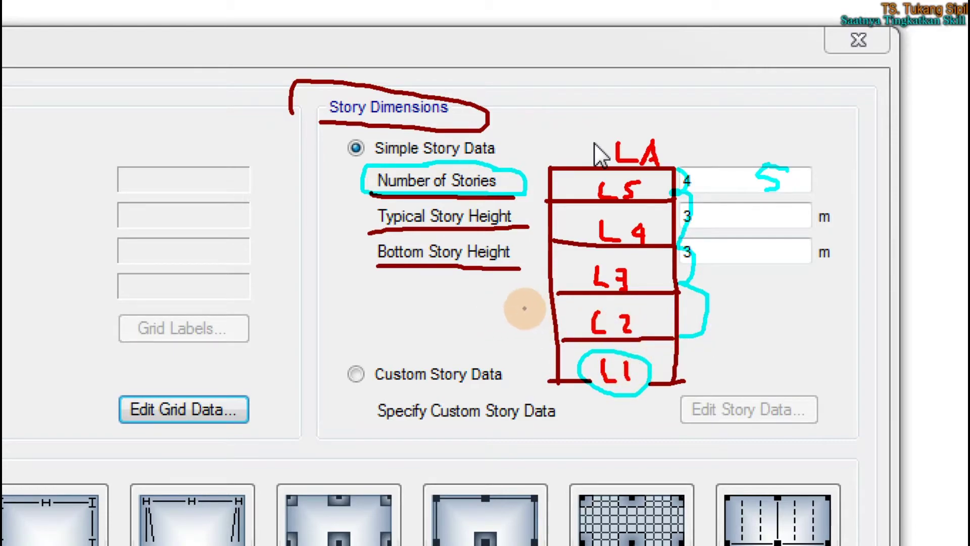
{"action": "mouse_move", "coordinate": [521, 305]}
{"action": "left_mouse_down"}
{"action": "mouse_move", "coordinate": [513, 318]}
{"action": "mouse_move", "coordinate": [524, 305]}
{"action": "left_mouse_up"}
{"action": "mouse_move", "coordinate": [523, 267]}
{"action": "left_mouse_down"}
{"action": "mouse_move", "coordinate": [528, 272]}
{"action": "mouse_move", "coordinate": [531, 263]}
{"action": "mouse_move", "coordinate": [537, 297]}
{"action": "left_mouse_up"}
{"action": "left_click_drag", "start_coordinate": [532, 213], "coordinate": [533, 232]}
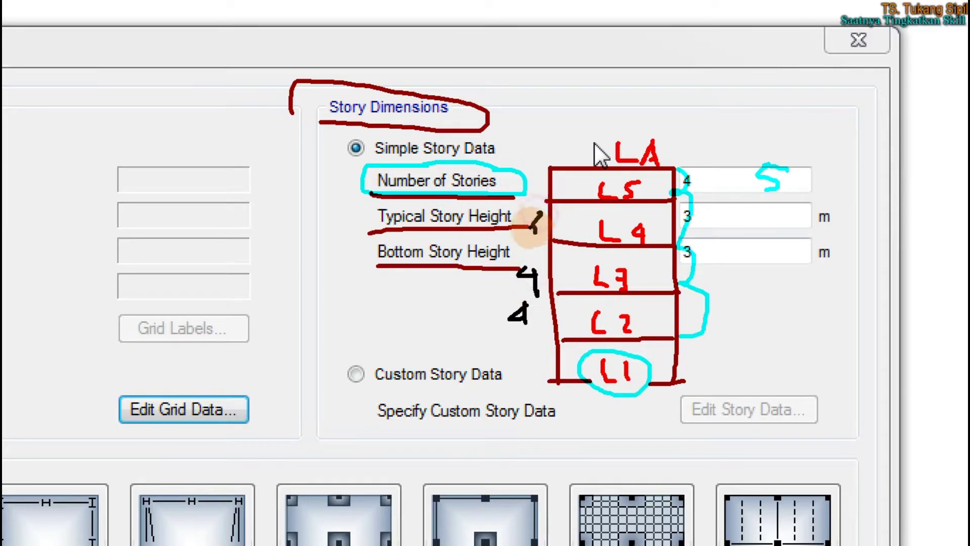
{"action": "mouse_move", "coordinate": [534, 183]}
{"action": "left_mouse_down"}
{"action": "mouse_move", "coordinate": [541, 177]}
{"action": "mouse_move", "coordinate": [536, 203]}
{"action": "left_mouse_up"}
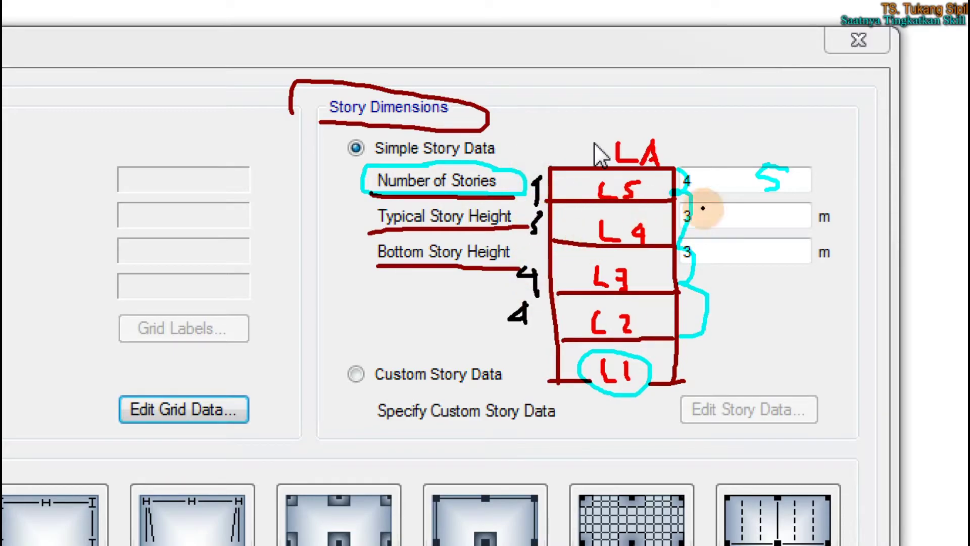
{"action": "left_click_drag", "start_coordinate": [767, 206], "coordinate": [765, 236]}
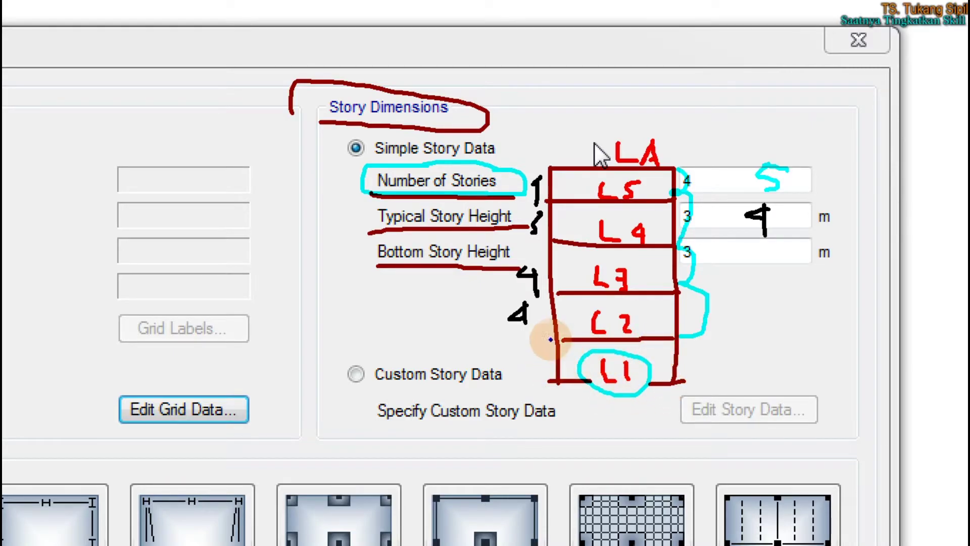
{"action": "left_click_drag", "start_coordinate": [522, 348], "coordinate": [511, 368]}
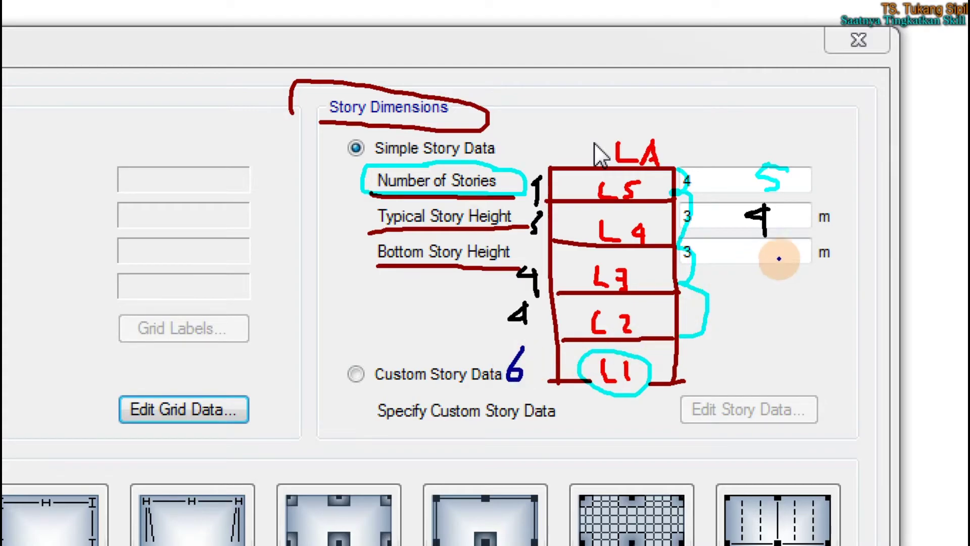
{"action": "mouse_move", "coordinate": [763, 245]}
{"action": "left_mouse_down"}
{"action": "mouse_move", "coordinate": [751, 259]}
{"action": "mouse_move", "coordinate": [728, 261]}
{"action": "left_mouse_up"}
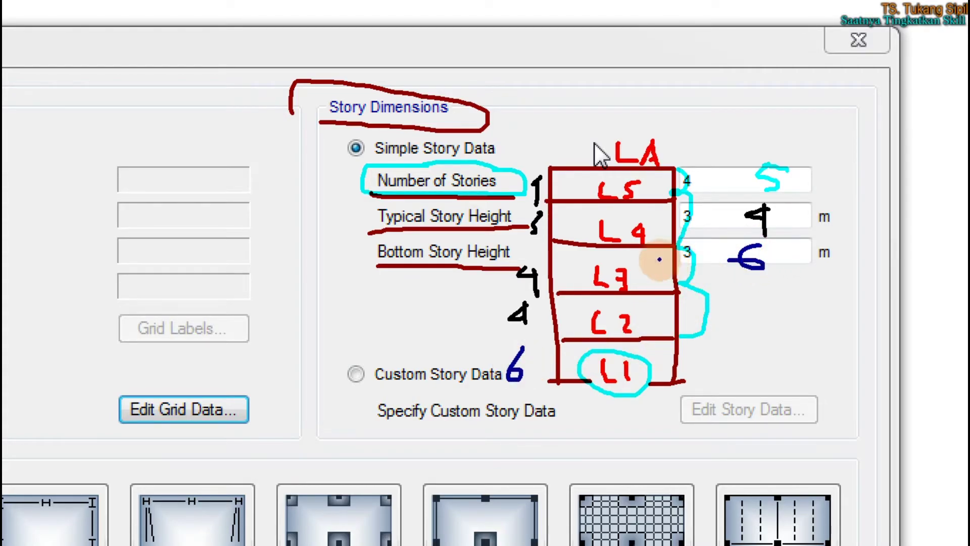
{"action": "mouse_move", "coordinate": [380, 346]}
{"action": "left_mouse_down"}
{"action": "mouse_move", "coordinate": [373, 403]}
{"action": "mouse_move", "coordinate": [429, 379]}
{"action": "mouse_move", "coordinate": [384, 343]}
{"action": "left_mouse_up"}
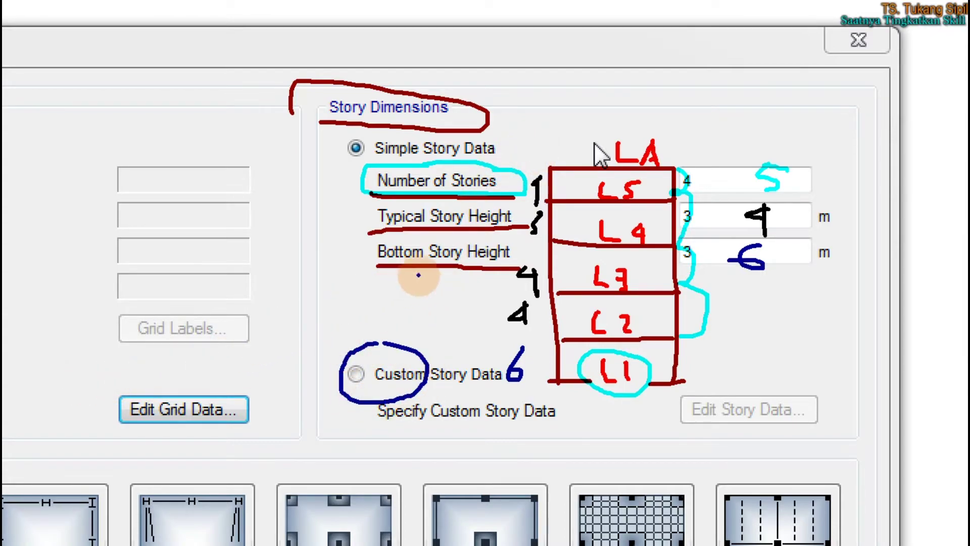
{"action": "key", "text": "Escape"}
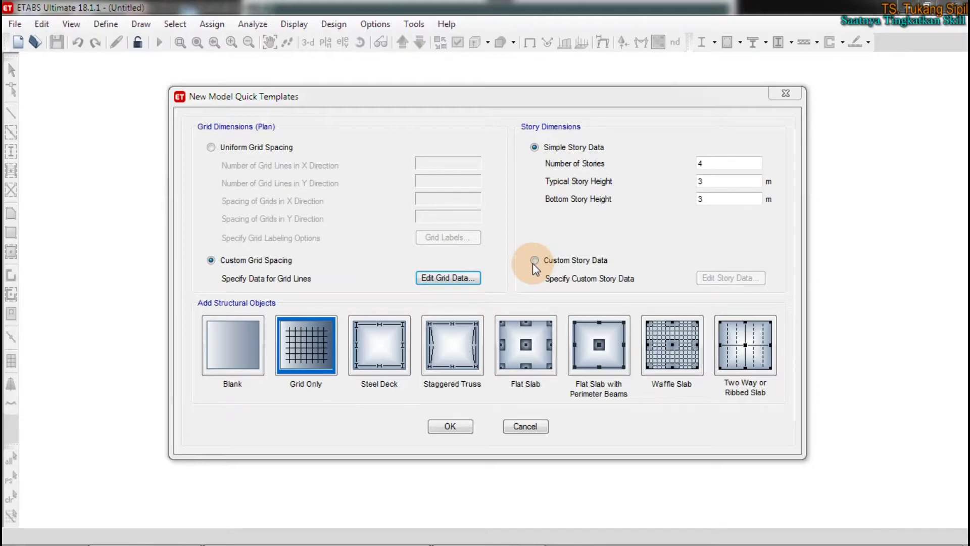
Choose Custom Story Data and open the Story1–Story4 and Base table, moving it aside
{"action": "left_click", "coordinate": [534, 260]}
{"action": "left_click", "coordinate": [736, 276]}
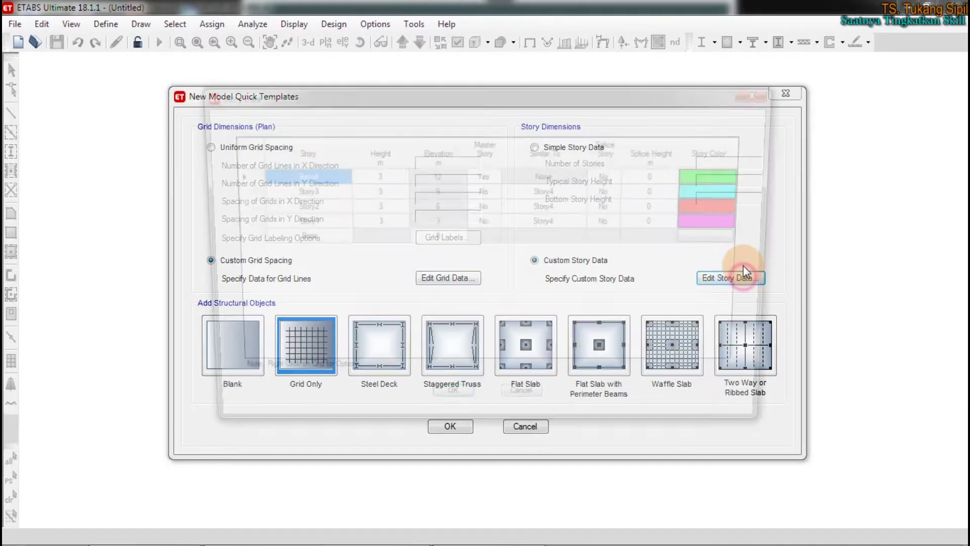
{"action": "left_click_drag", "start_coordinate": [444, 100], "coordinate": [551, 100]}
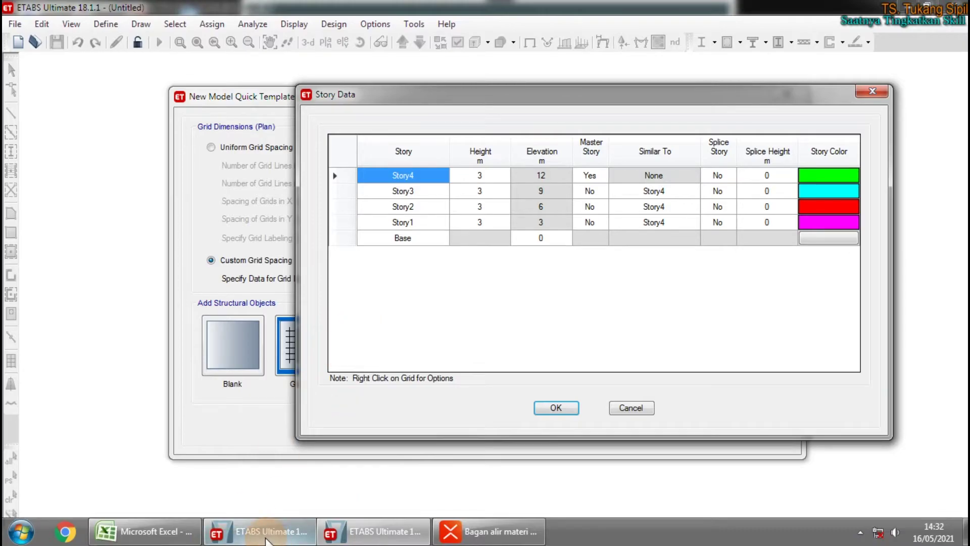
{"action": "mouse_move", "coordinate": [265, 540]}
{"action": "left_click", "coordinate": [242, 469]}
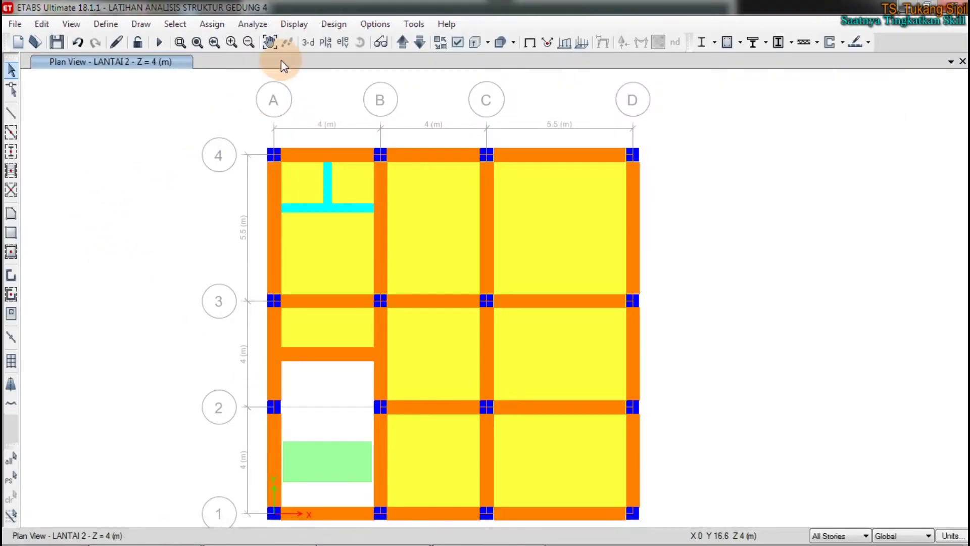
Show the LATIHAN model in 3D and open its story and grid system data
{"action": "left_click", "coordinate": [308, 42]}
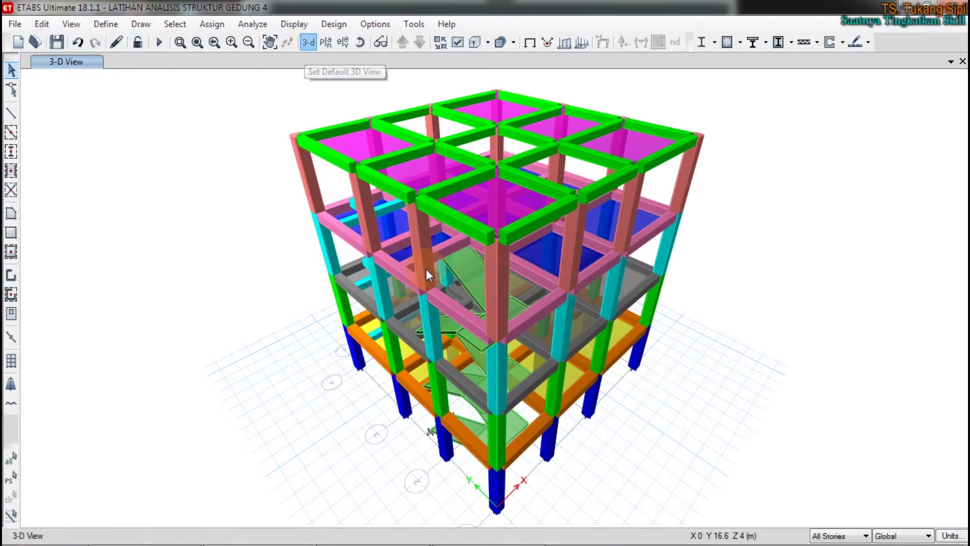
{"action": "left_click", "coordinate": [352, 369]}
{"action": "left_click", "coordinate": [351, 290]}
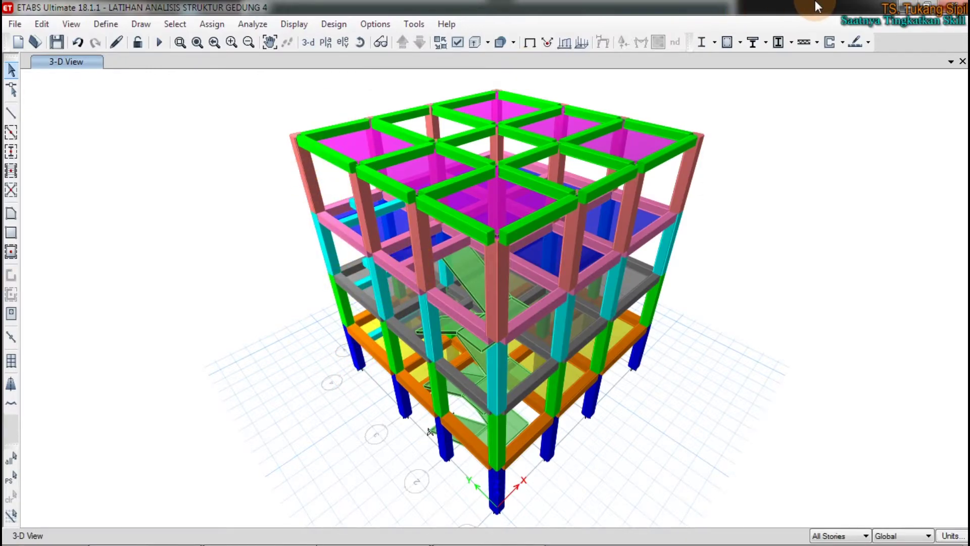
{"action": "right_click", "coordinate": [196, 147]}
{"action": "left_click", "coordinate": [216, 154]}
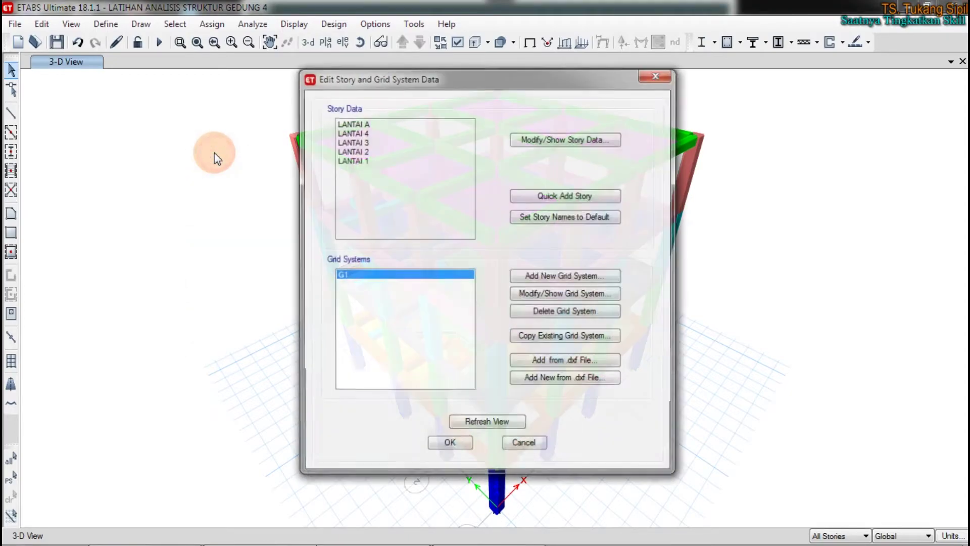
Review the reference model's story table (LANTAI A to LANTAI 1, 4 m each), then close both dialogs
{"action": "left_click", "coordinate": [535, 138]}
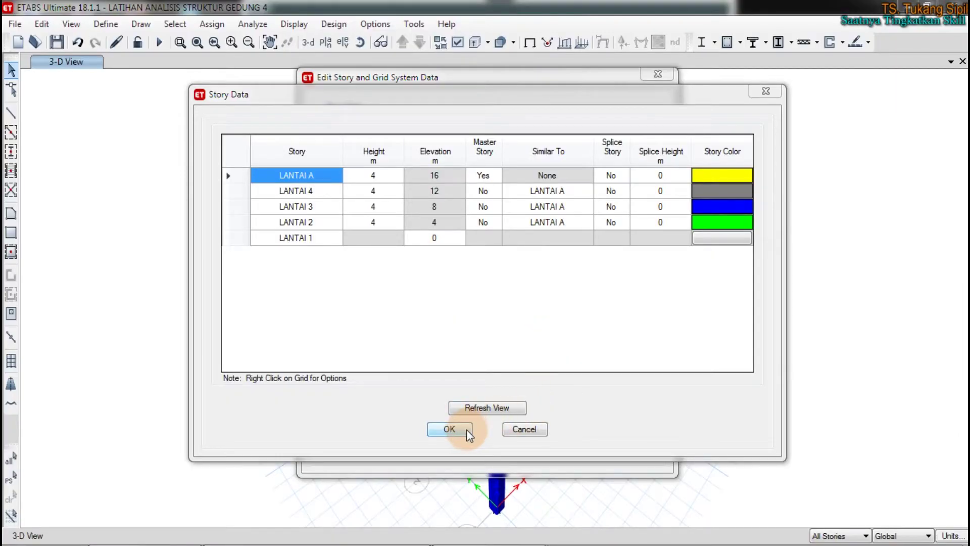
{"action": "left_click", "coordinate": [465, 428]}
{"action": "left_click", "coordinate": [449, 445]}
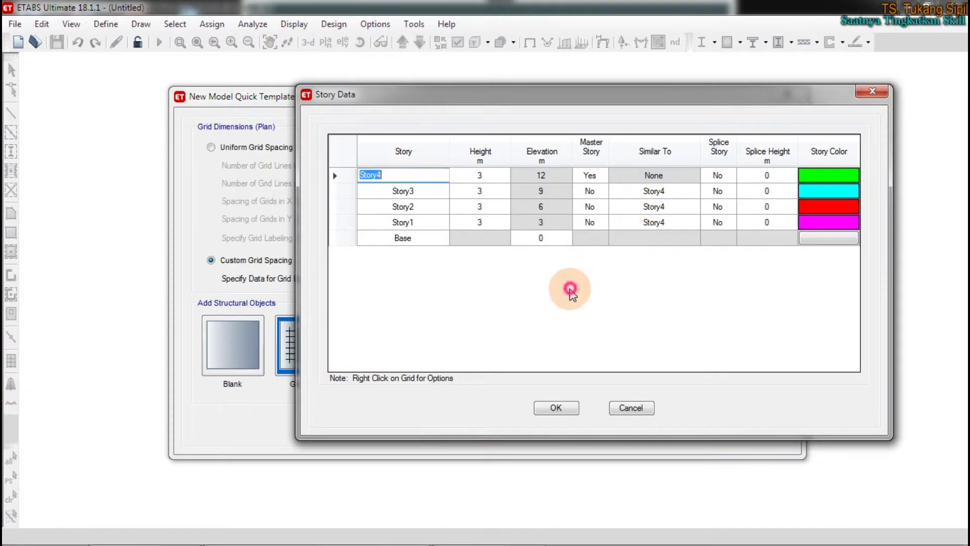
Set all four story heights to 4 m, bringing the top to 16 m
{"action": "left_click", "coordinate": [487, 179]}
{"action": "type", "text": "4"}
{"action": "left_click", "coordinate": [487, 192]}
{"action": "type", "text": "4"}
{"action": "left_click", "coordinate": [485, 206]}
{"action": "type", "text": "4"}
{"action": "left_click", "coordinate": [480, 222]}
{"action": "type", "text": "4"}
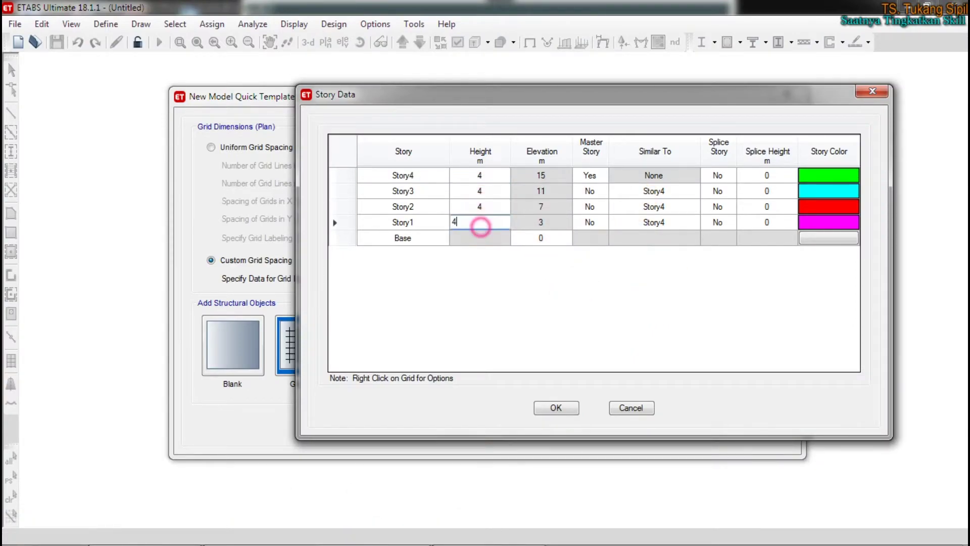
Rename the levels bottom-up to LANTAI 1, LANTAI 2, LANTAI 3, LANTAI 4 and LANTAI A
{"action": "left_click", "coordinate": [408, 238]}
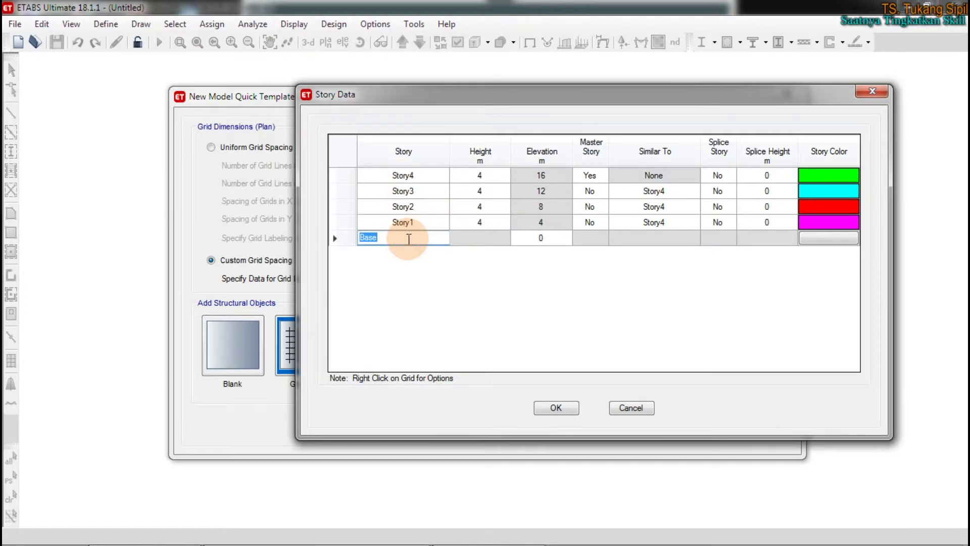
{"action": "key", "text": "BackSpace"}
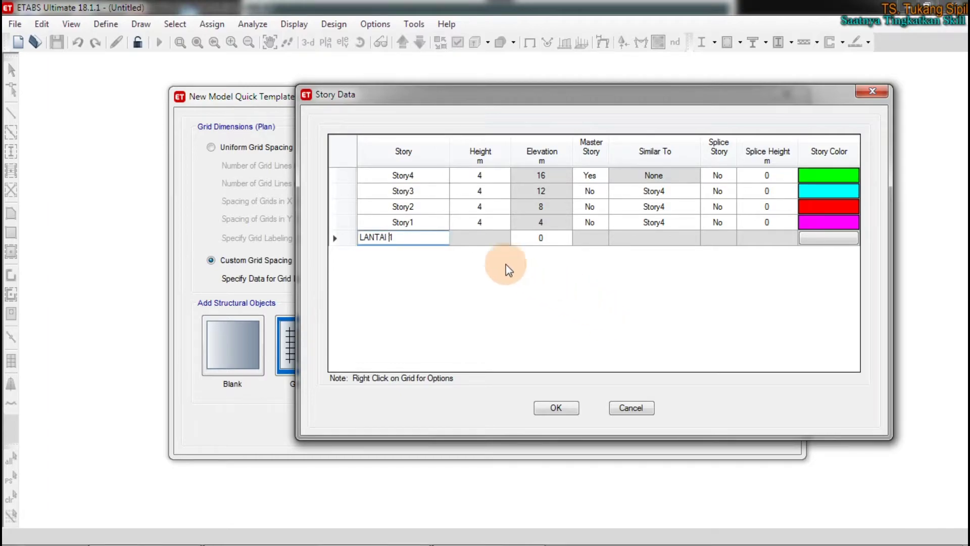
{"action": "left_click", "coordinate": [417, 222]}
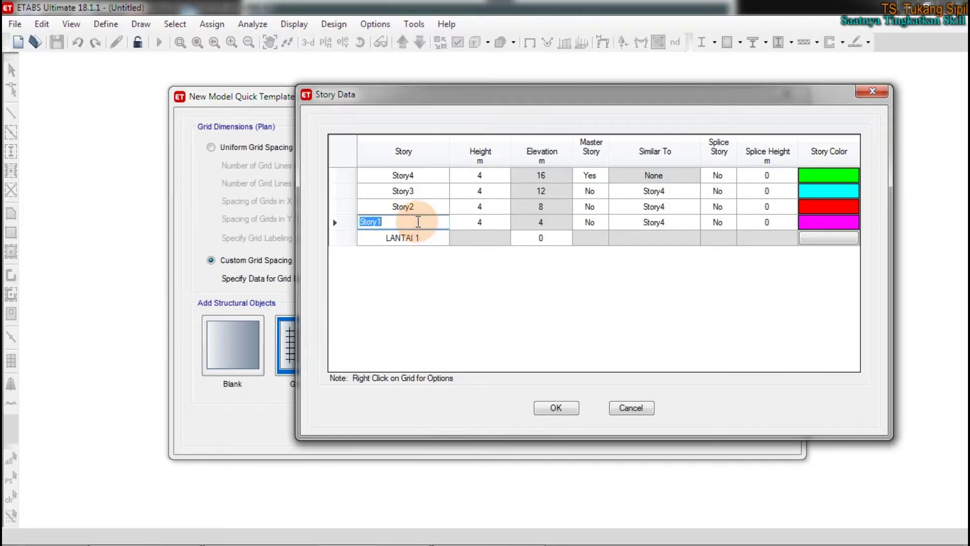
{"action": "type", "text": "LANTAI 2"}
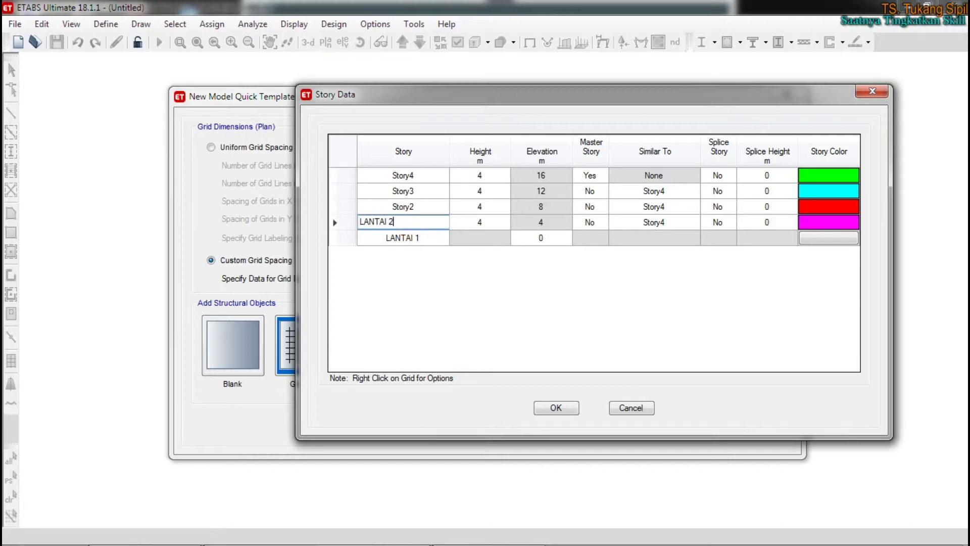
{"action": "left_click", "coordinate": [432, 205]}
{"action": "type", "text": "LANTAI 3"}
{"action": "left_click", "coordinate": [442, 190]}
{"action": "type", "text": "LA"}
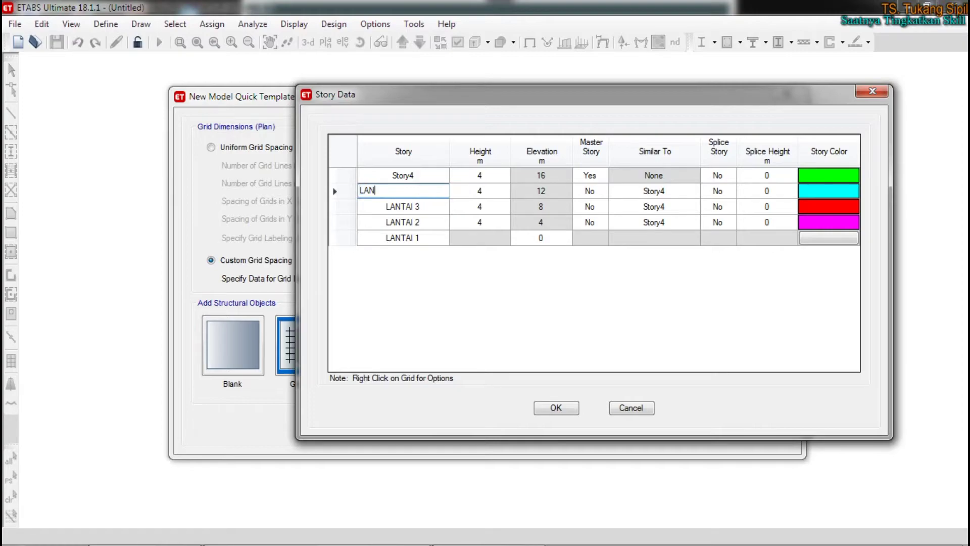
{"action": "left_click", "coordinate": [437, 175]}
{"action": "type", "text": "LANTAI A"}
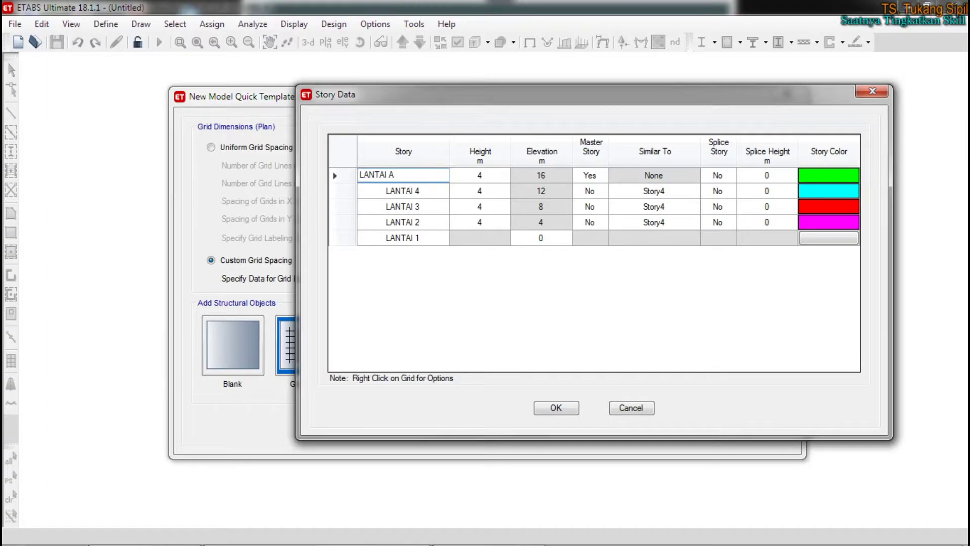
{"action": "left_click", "coordinate": [440, 192]}
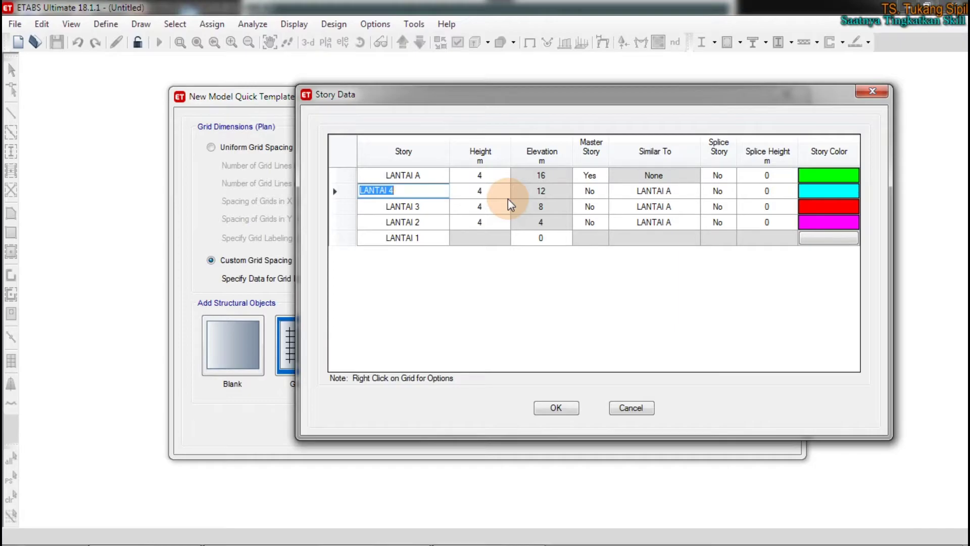
{"action": "left_click", "coordinate": [577, 191]}
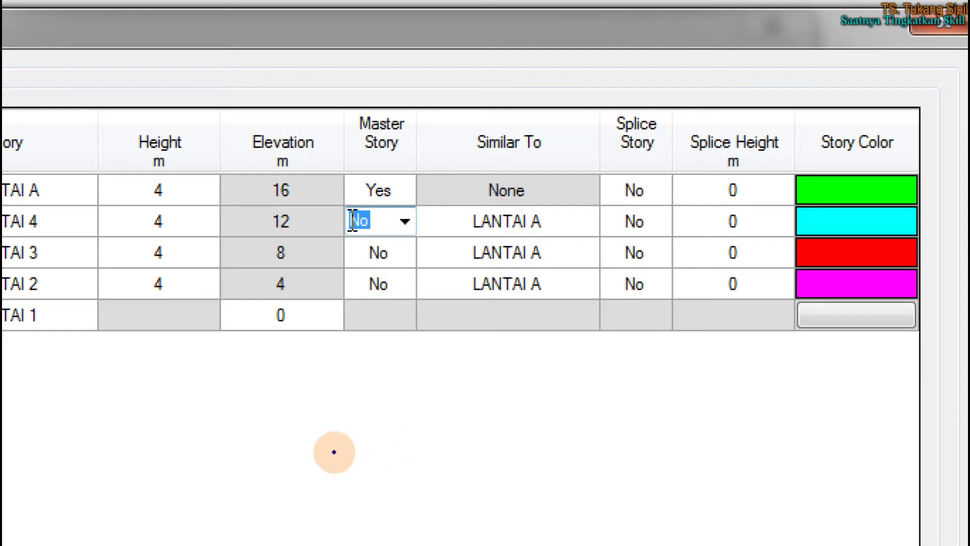
{"action": "mouse_move", "coordinate": [167, 120]}
{"action": "left_mouse_down"}
{"action": "mouse_move", "coordinate": [152, 153]}
{"action": "mouse_move", "coordinate": [174, 120]}
{"action": "left_mouse_up"}
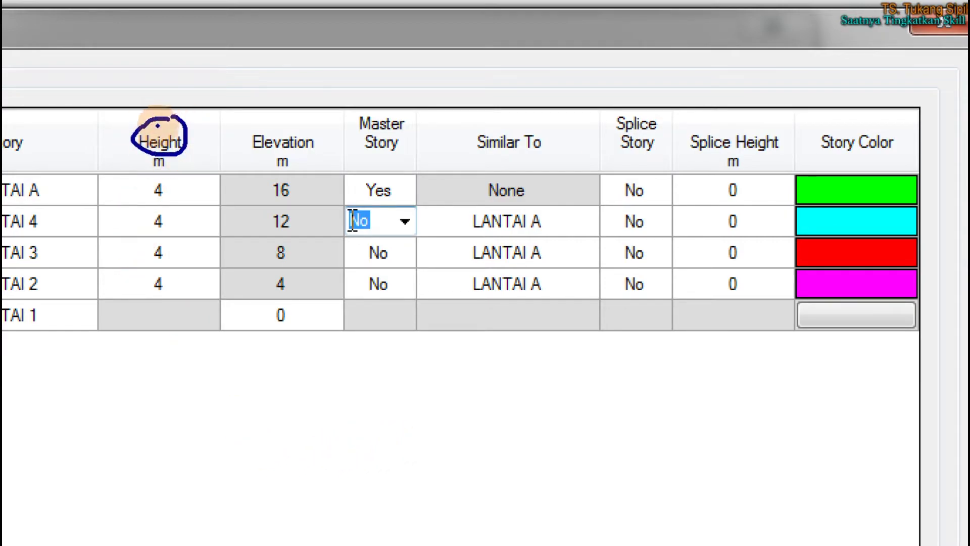
{"action": "mouse_move", "coordinate": [170, 282]}
{"action": "left_mouse_down"}
{"action": "mouse_move", "coordinate": [154, 267]}
{"action": "mouse_move", "coordinate": [139, 293]}
{"action": "mouse_move", "coordinate": [177, 270]}
{"action": "mouse_move", "coordinate": [152, 247]}
{"action": "mouse_move", "coordinate": [156, 264]}
{"action": "mouse_move", "coordinate": [174, 246]}
{"action": "mouse_move", "coordinate": [152, 217]}
{"action": "mouse_move", "coordinate": [177, 202]}
{"action": "mouse_move", "coordinate": [172, 233]}
{"action": "mouse_move", "coordinate": [152, 219]}
{"action": "mouse_move", "coordinate": [173, 184]}
{"action": "mouse_move", "coordinate": [143, 190]}
{"action": "mouse_move", "coordinate": [160, 202]}
{"action": "left_mouse_up"}
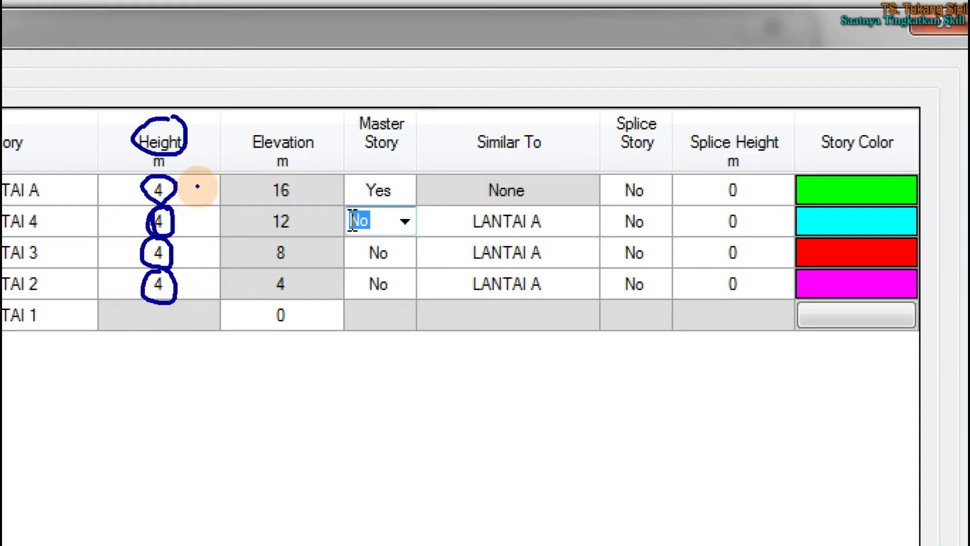
{"action": "mouse_move", "coordinate": [182, 107]}
{"action": "left_mouse_down"}
{"action": "mouse_move", "coordinate": [92, 112]}
{"action": "mouse_move", "coordinate": [7, 258]}
{"action": "mouse_move", "coordinate": [61, 422]}
{"action": "mouse_move", "coordinate": [217, 182]}
{"action": "mouse_move", "coordinate": [182, 106]}
{"action": "left_mouse_up"}
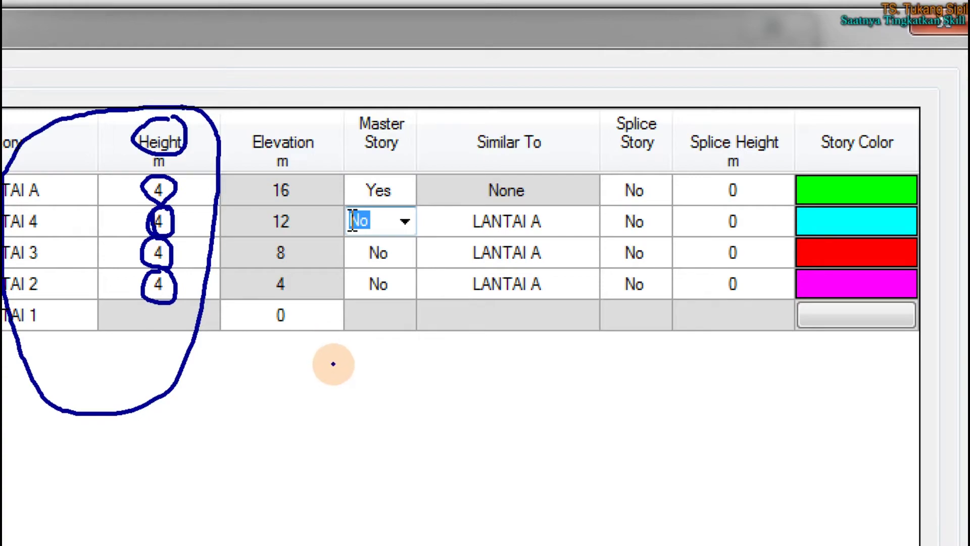
{"action": "left_click_drag", "start_coordinate": [377, 354], "coordinate": [376, 526]}
{"action": "mouse_move", "coordinate": [379, 359]}
{"action": "left_mouse_down"}
{"action": "mouse_move", "coordinate": [463, 356]}
{"action": "mouse_move", "coordinate": [468, 530]}
{"action": "left_mouse_up"}
{"action": "left_click_drag", "start_coordinate": [352, 532], "coordinate": [482, 534]}
{"action": "left_click_drag", "start_coordinate": [375, 496], "coordinate": [457, 495]}
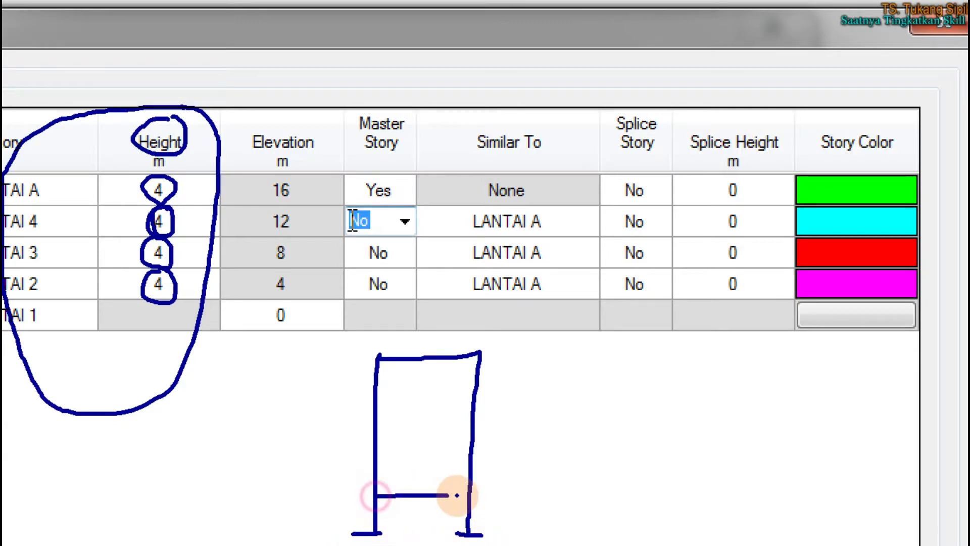
{"action": "left_click_drag", "start_coordinate": [376, 446], "coordinate": [477, 444]}
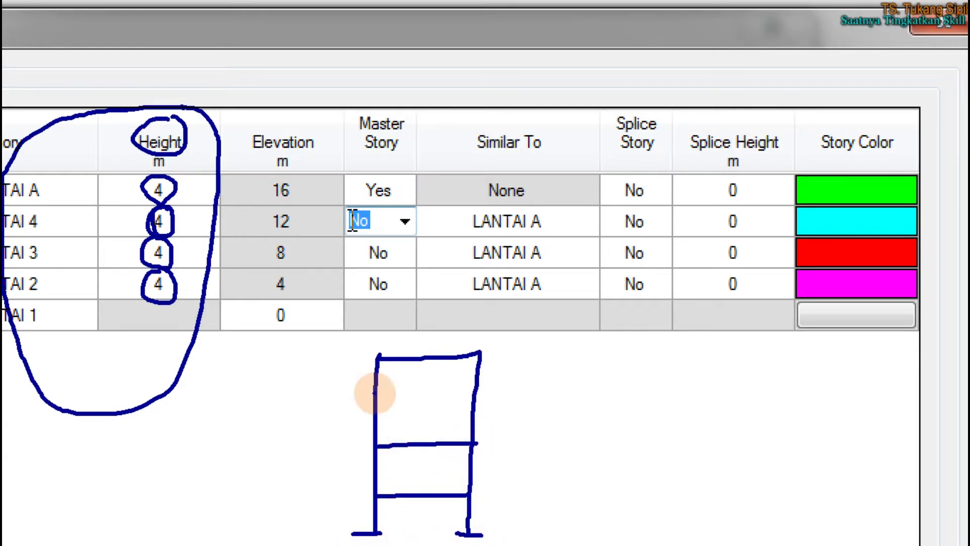
{"action": "left_click_drag", "start_coordinate": [383, 400], "coordinate": [489, 400]}
{"action": "left_click", "coordinate": [436, 347]}
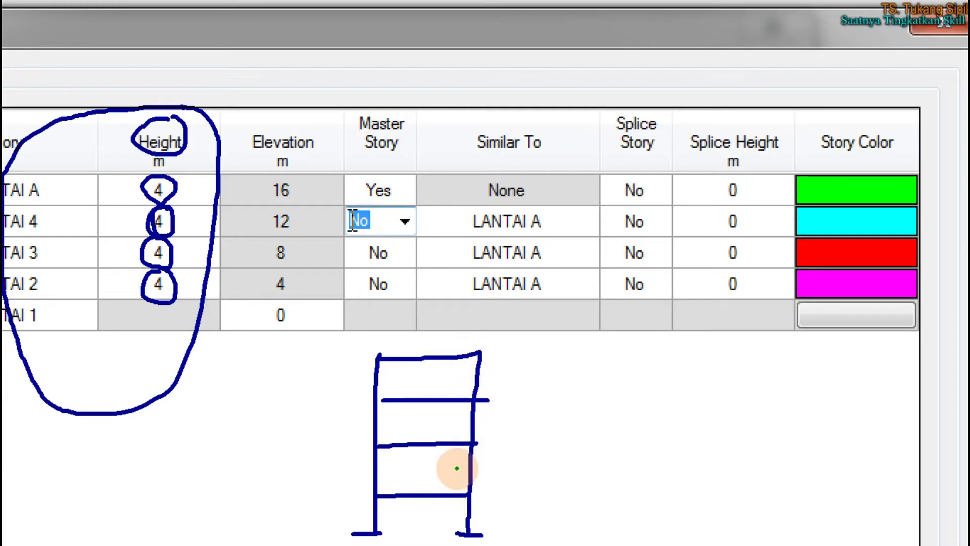
{"action": "mouse_move", "coordinate": [430, 470]}
{"action": "left_mouse_down"}
{"action": "mouse_move", "coordinate": [494, 469]}
{"action": "mouse_move", "coordinate": [503, 493]}
{"action": "mouse_move", "coordinate": [523, 488]}
{"action": "left_mouse_up"}
{"action": "mouse_move", "coordinate": [511, 444]}
{"action": "left_mouse_down"}
{"action": "mouse_move", "coordinate": [491, 444]}
{"action": "mouse_move", "coordinate": [513, 445]}
{"action": "left_mouse_up"}
{"action": "mouse_move", "coordinate": [491, 447]}
{"action": "left_mouse_down"}
{"action": "mouse_move", "coordinate": [496, 468]}
{"action": "mouse_move", "coordinate": [523, 455]}
{"action": "mouse_move", "coordinate": [519, 463]}
{"action": "mouse_move", "coordinate": [550, 489]}
{"action": "mouse_move", "coordinate": [541, 494]}
{"action": "left_mouse_up"}
{"action": "left_click_drag", "start_coordinate": [570, 456], "coordinate": [570, 489]}
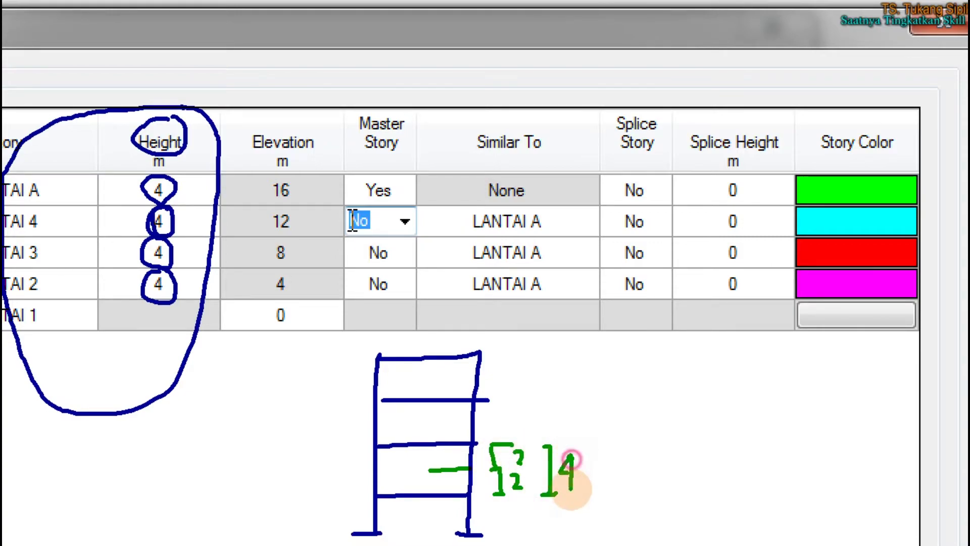
{"action": "key", "text": "r"}
{"action": "mouse_move", "coordinate": [568, 443]}
{"action": "left_mouse_down"}
{"action": "mouse_move", "coordinate": [582, 438]}
{"action": "mouse_move", "coordinate": [570, 440]}
{"action": "left_mouse_up"}
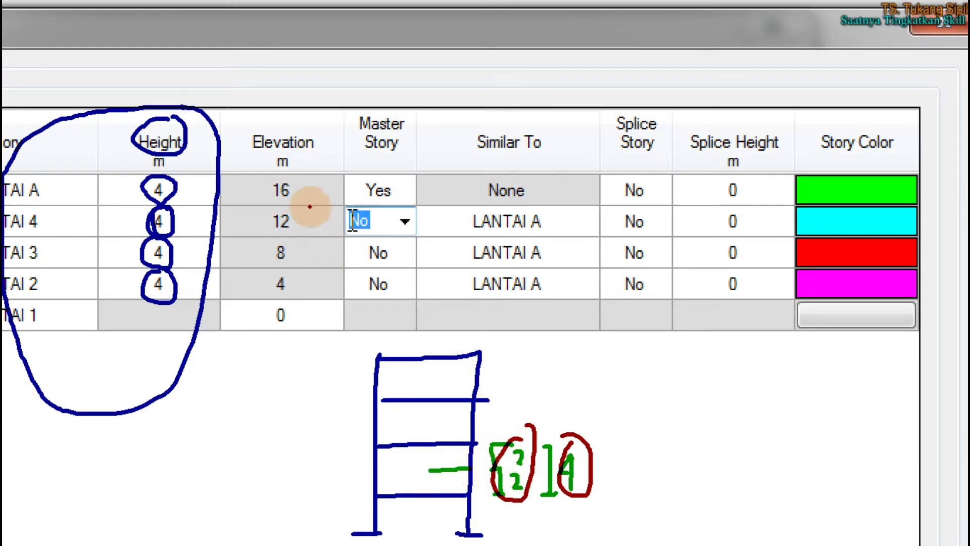
{"action": "mouse_move", "coordinate": [289, 118]}
{"action": "left_mouse_down"}
{"action": "mouse_move", "coordinate": [227, 143]}
{"action": "mouse_move", "coordinate": [310, 165]}
{"action": "mouse_move", "coordinate": [282, 102]}
{"action": "mouse_move", "coordinate": [298, 117]}
{"action": "left_mouse_up"}
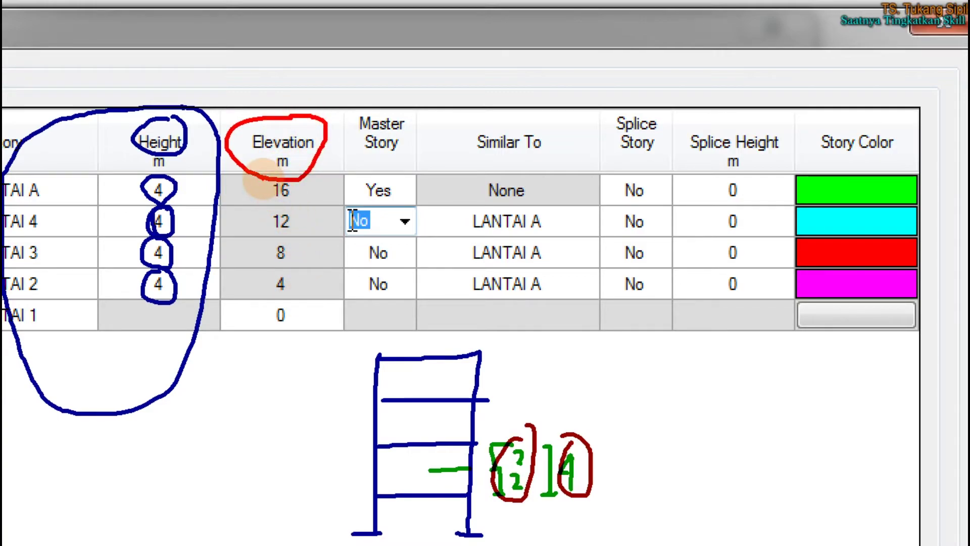
{"action": "mouse_move", "coordinate": [258, 198]}
{"action": "left_mouse_down"}
{"action": "mouse_move", "coordinate": [200, 181]}
{"action": "mouse_move", "coordinate": [208, 196]}
{"action": "left_mouse_up"}
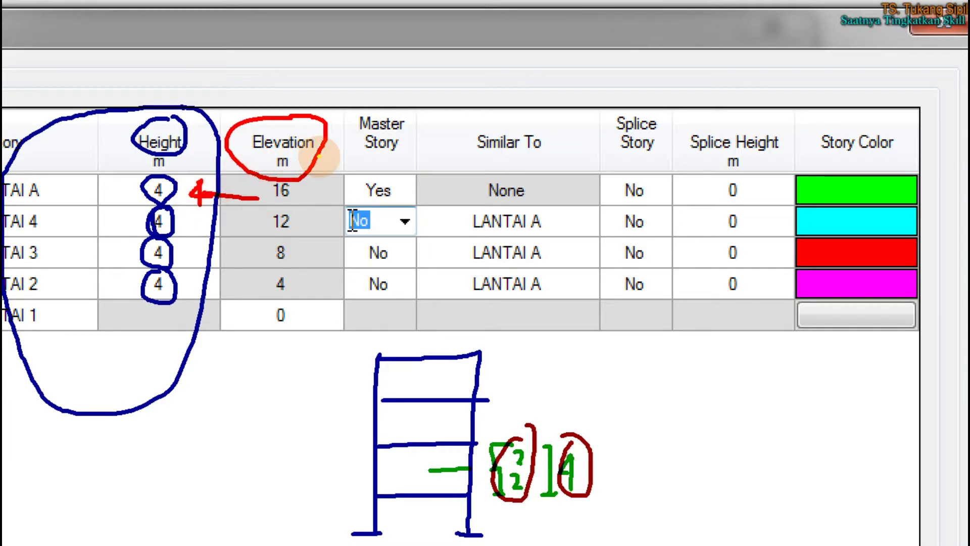
{"action": "mouse_move", "coordinate": [354, 94]}
{"action": "left_mouse_down"}
{"action": "mouse_move", "coordinate": [373, 156]}
{"action": "mouse_move", "coordinate": [417, 100]}
{"action": "mouse_move", "coordinate": [352, 94]}
{"action": "left_mouse_up"}
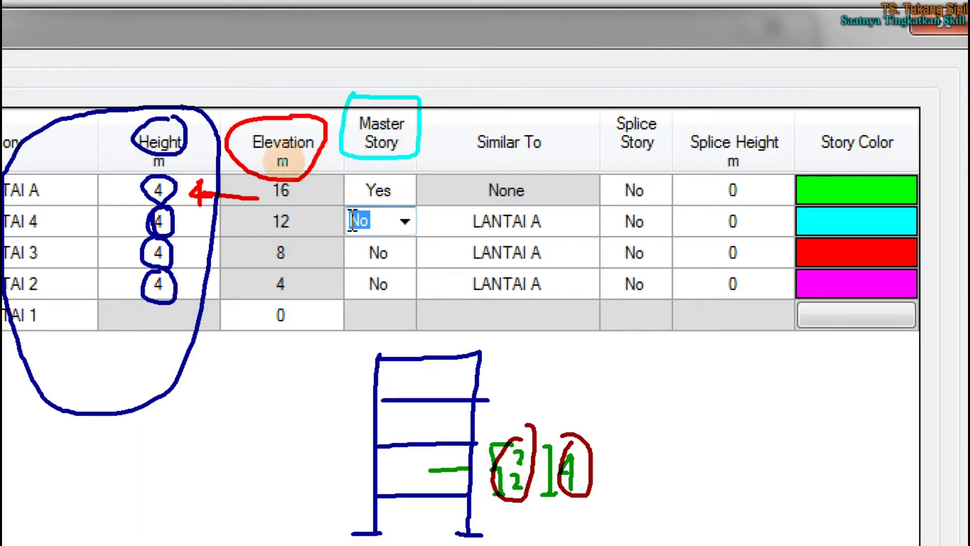
{"action": "mouse_move", "coordinate": [32, 174]}
{"action": "left_mouse_down"}
{"action": "mouse_move", "coordinate": [46, 175]}
{"action": "mouse_move", "coordinate": [10, 199]}
{"action": "mouse_move", "coordinate": [40, 173]}
{"action": "left_mouse_up"}
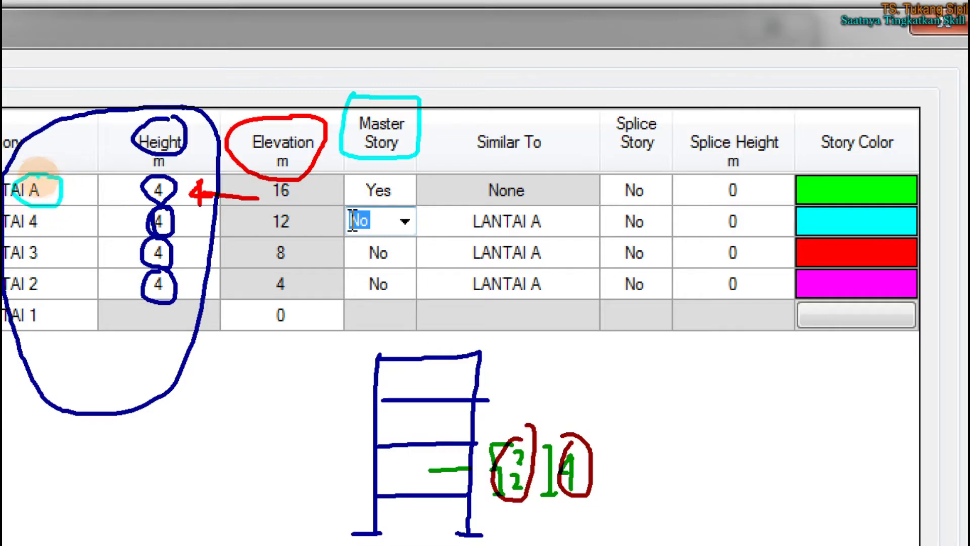
{"action": "left_click", "coordinate": [31, 143]}
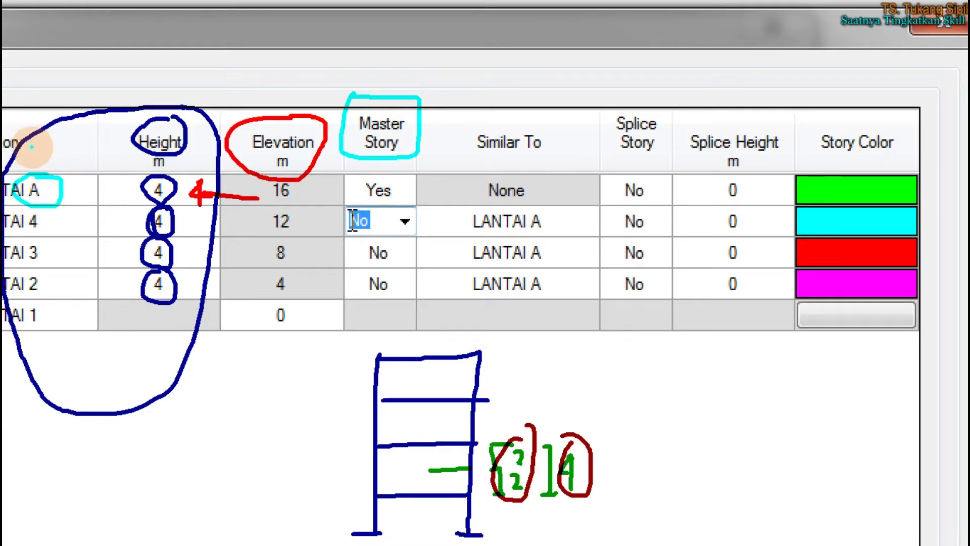
{"action": "left_click", "coordinate": [64, 191]}
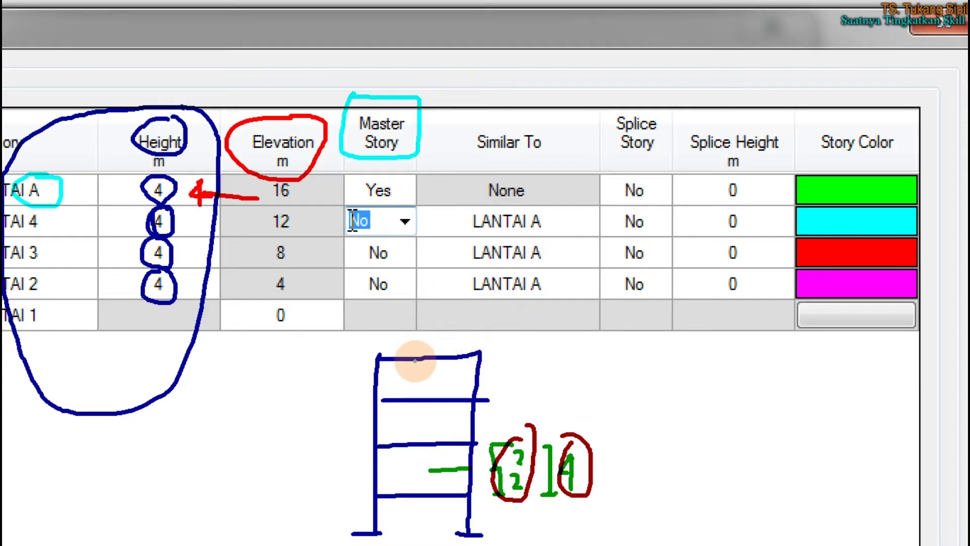
{"action": "mouse_move", "coordinate": [379, 355]}
{"action": "left_mouse_down"}
{"action": "mouse_move", "coordinate": [379, 344]}
{"action": "mouse_move", "coordinate": [443, 338]}
{"action": "mouse_move", "coordinate": [481, 348]}
{"action": "left_mouse_up"}
{"action": "left_click_drag", "start_coordinate": [396, 344], "coordinate": [467, 341]}
{"action": "left_click_drag", "start_coordinate": [375, 387], "coordinate": [477, 380]}
{"action": "left_click_drag", "start_coordinate": [378, 429], "coordinate": [467, 428]}
{"action": "mouse_move", "coordinate": [387, 400]}
{"action": "left_mouse_down"}
{"action": "mouse_move", "coordinate": [416, 387]}
{"action": "mouse_move", "coordinate": [477, 389]}
{"action": "left_mouse_up"}
{"action": "left_click_drag", "start_coordinate": [381, 429], "coordinate": [473, 428]}
{"action": "mouse_move", "coordinate": [381, 485]}
{"action": "left_mouse_down"}
{"action": "mouse_move", "coordinate": [461, 484]}
{"action": "mouse_move", "coordinate": [379, 485]}
{"action": "mouse_move", "coordinate": [439, 489]}
{"action": "left_mouse_up"}
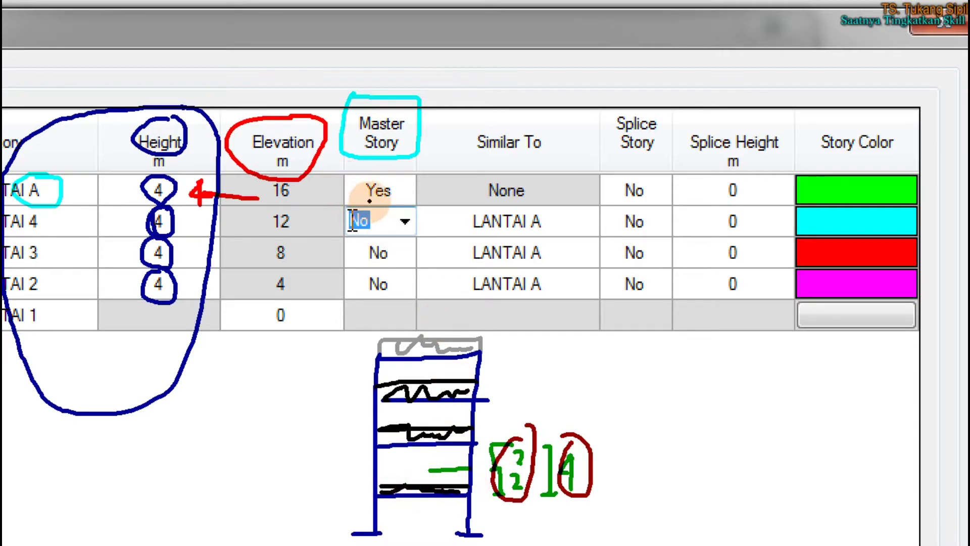
{"action": "mouse_move", "coordinate": [388, 173]}
{"action": "left_mouse_down"}
{"action": "mouse_move", "coordinate": [351, 194]}
{"action": "mouse_move", "coordinate": [411, 191]}
{"action": "mouse_move", "coordinate": [379, 173]}
{"action": "left_mouse_up"}
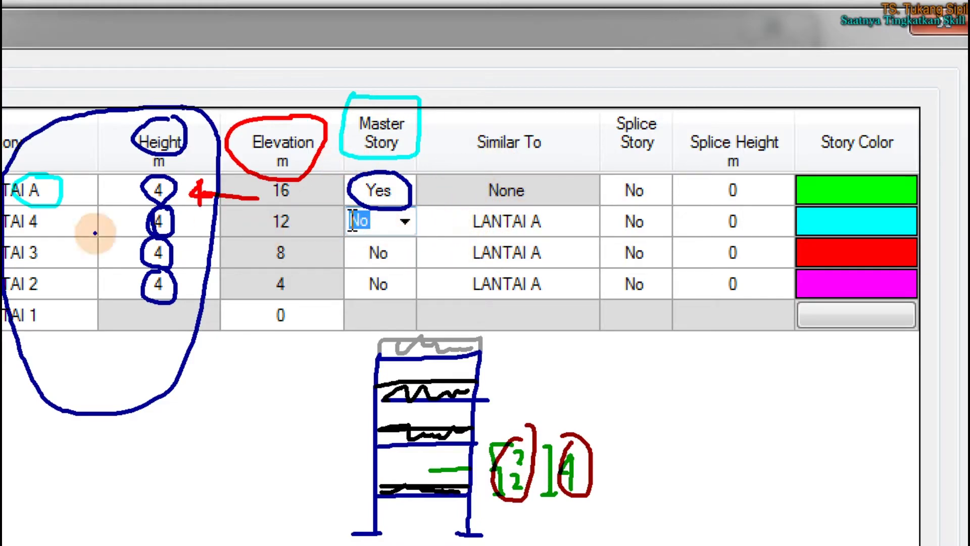
{"action": "left_click_drag", "start_coordinate": [53, 221], "coordinate": [58, 296]}
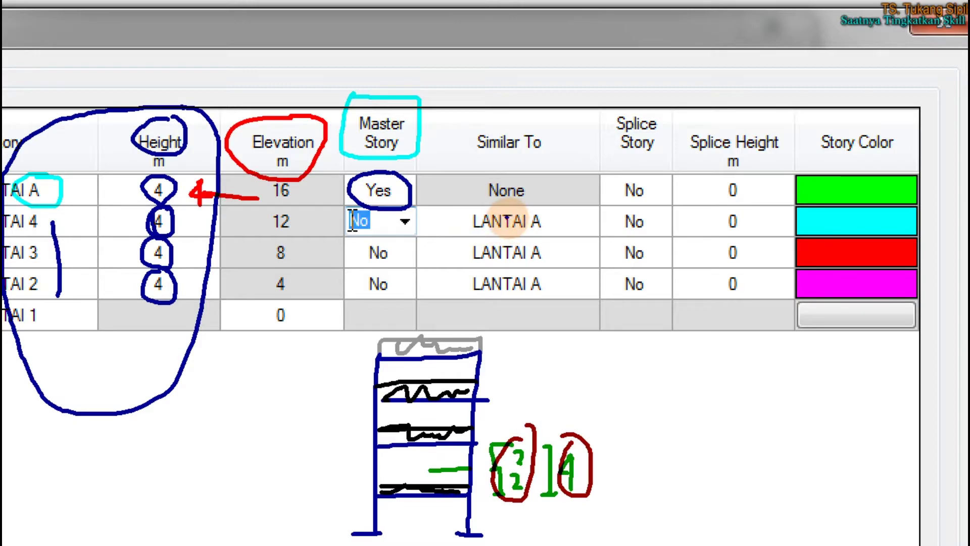
{"action": "mouse_move", "coordinate": [460, 207]}
{"action": "left_mouse_down"}
{"action": "mouse_move", "coordinate": [480, 302]}
{"action": "mouse_move", "coordinate": [580, 251]}
{"action": "mouse_move", "coordinate": [483, 214]}
{"action": "left_mouse_up"}
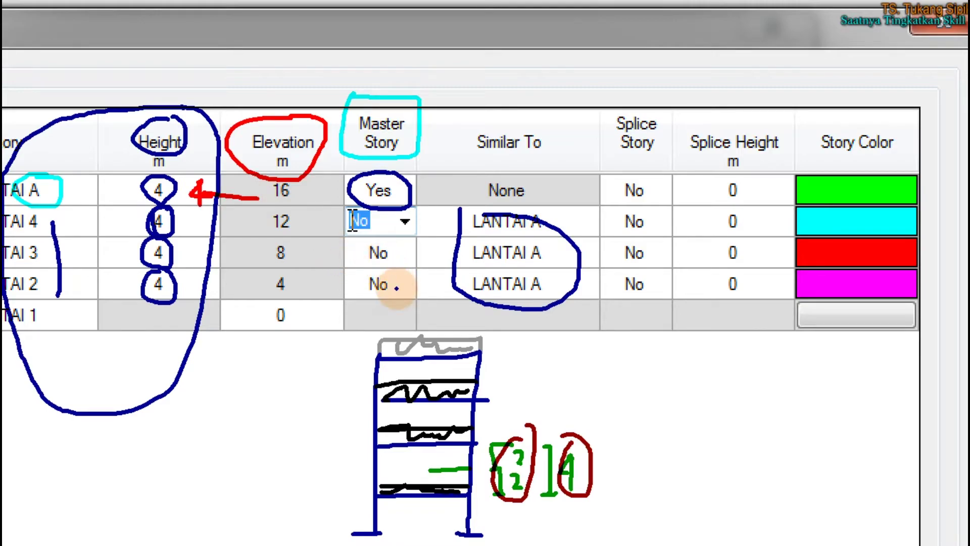
{"action": "mouse_move", "coordinate": [396, 269]}
{"action": "left_mouse_down"}
{"action": "mouse_move", "coordinate": [353, 278]}
{"action": "mouse_move", "coordinate": [389, 298]}
{"action": "mouse_move", "coordinate": [400, 272]}
{"action": "left_mouse_up"}
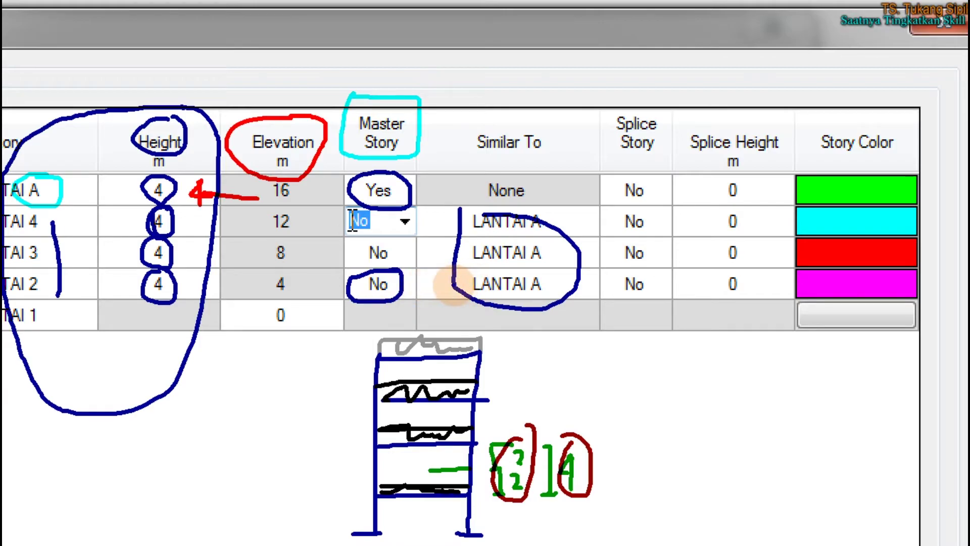
{"action": "left_click_drag", "start_coordinate": [470, 283], "coordinate": [542, 283]}
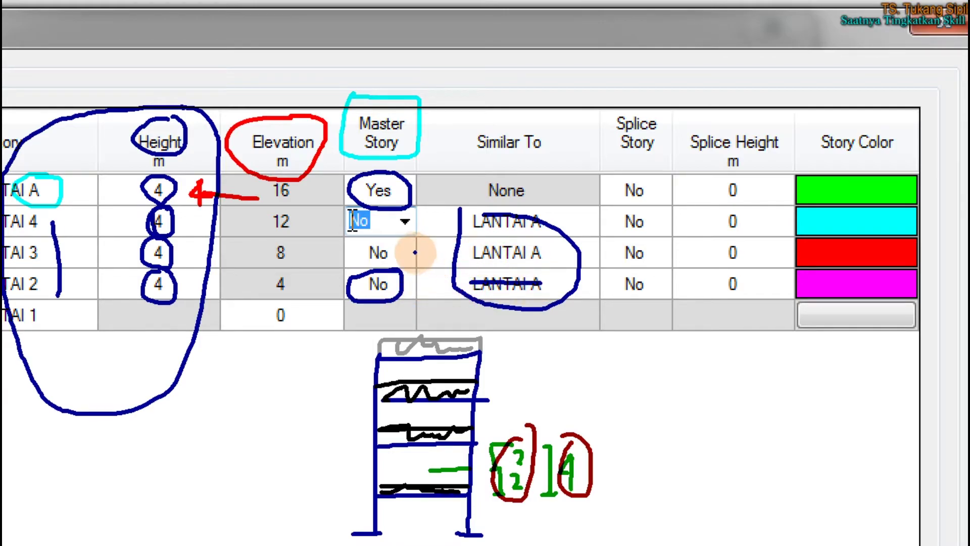
{"action": "left_click_drag", "start_coordinate": [424, 249], "coordinate": [427, 262]}
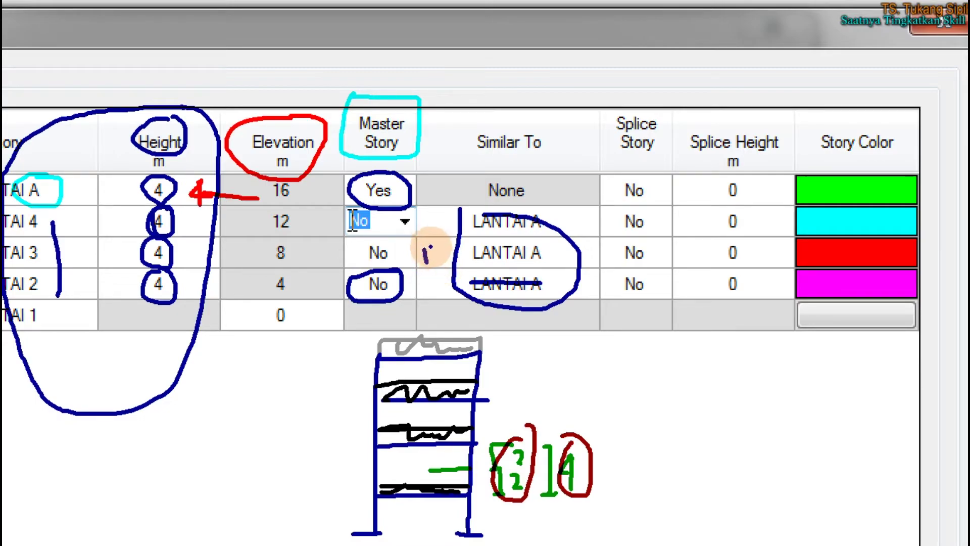
{"action": "left_click", "coordinate": [430, 247]}
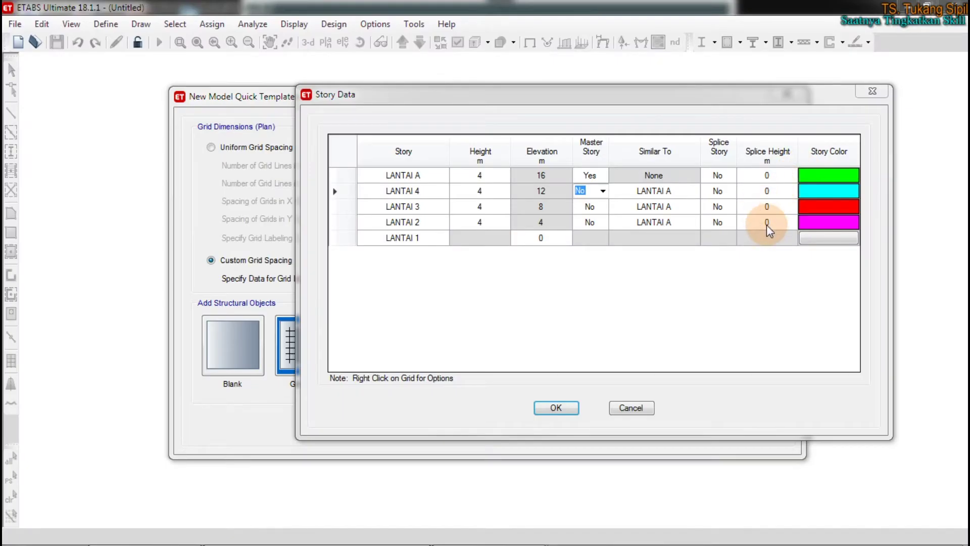
Set LANTAI 2's Master Story option to Yes
{"action": "mouse_move", "coordinate": [799, 155]}
{"action": "left_mouse_down"}
{"action": "mouse_move", "coordinate": [788, 223]}
{"action": "mouse_move", "coordinate": [797, 258]}
{"action": "mouse_move", "coordinate": [864, 255]}
{"action": "mouse_move", "coordinate": [880, 174]}
{"action": "mouse_move", "coordinate": [796, 162]}
{"action": "left_mouse_up"}
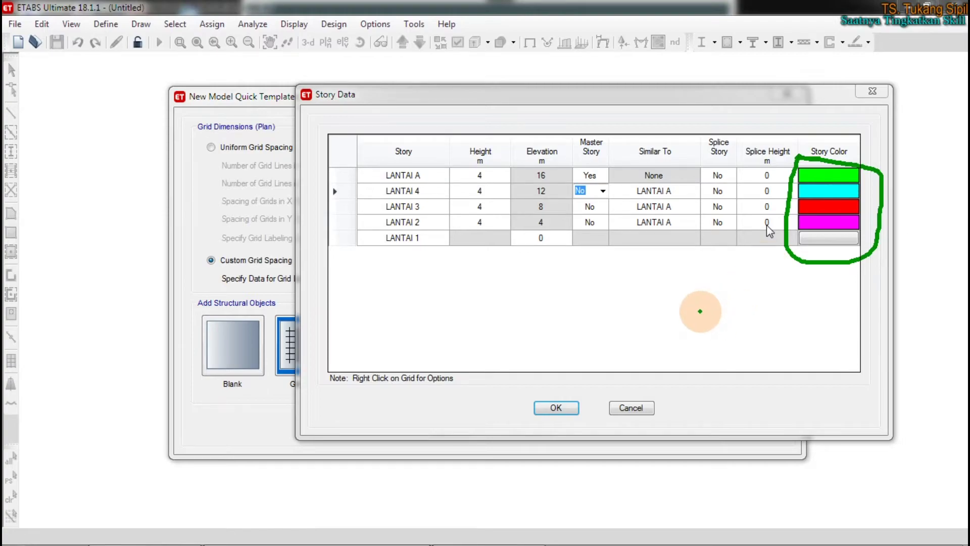
{"action": "left_click", "coordinate": [591, 222]}
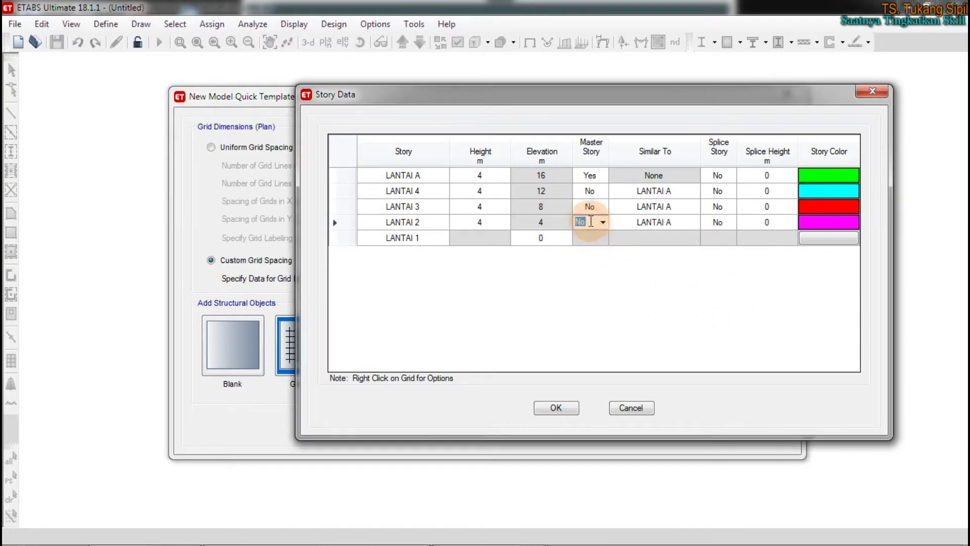
{"action": "left_click", "coordinate": [603, 222]}
{"action": "left_click", "coordinate": [583, 238]}
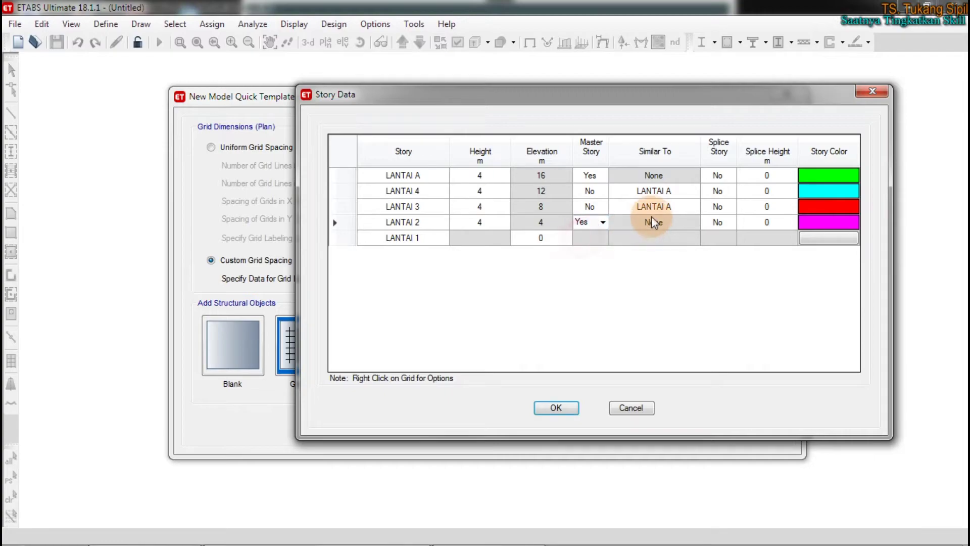
Set LANTAI 3's Similar To entry to LANTAI 2
{"action": "left_click", "coordinate": [418, 221]}
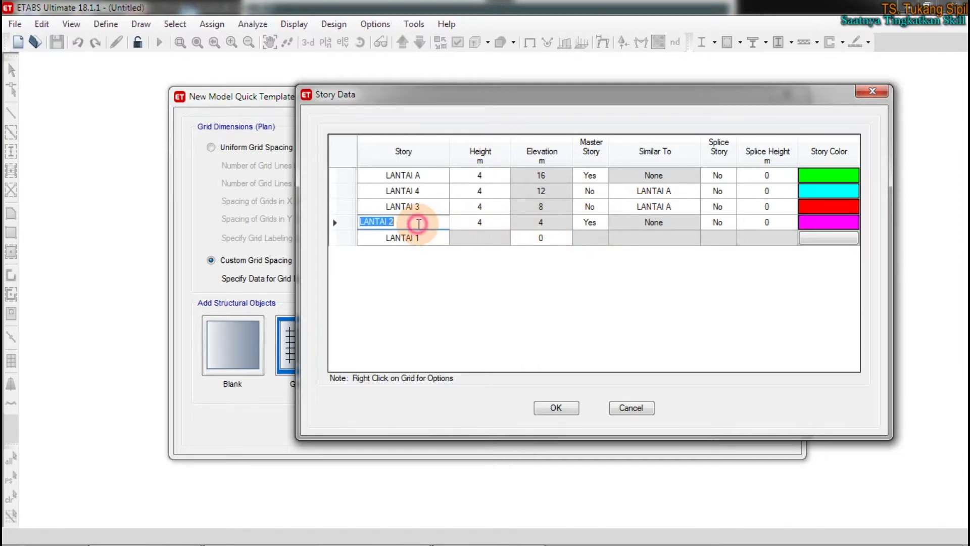
{"action": "left_click", "coordinate": [656, 205]}
{"action": "left_click", "coordinate": [694, 206]}
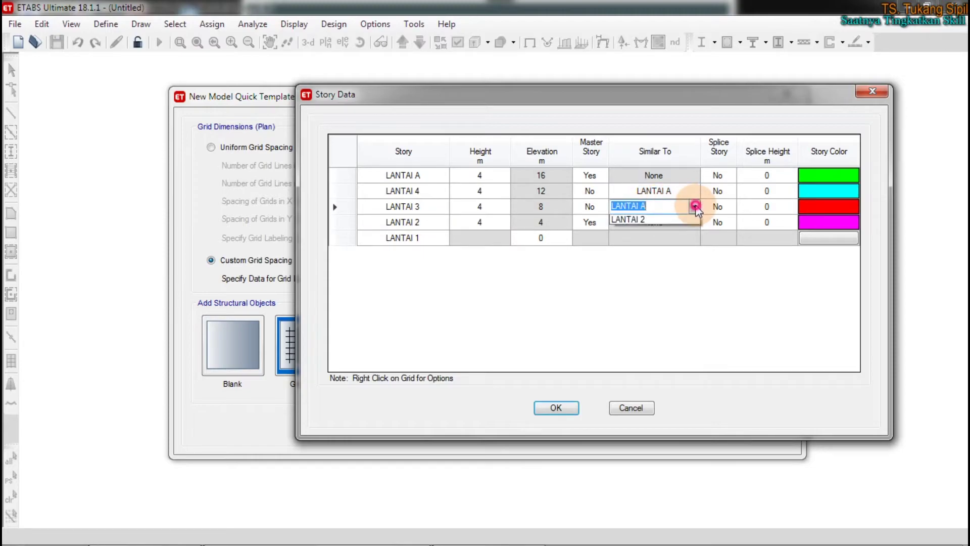
{"action": "left_click", "coordinate": [652, 237]}
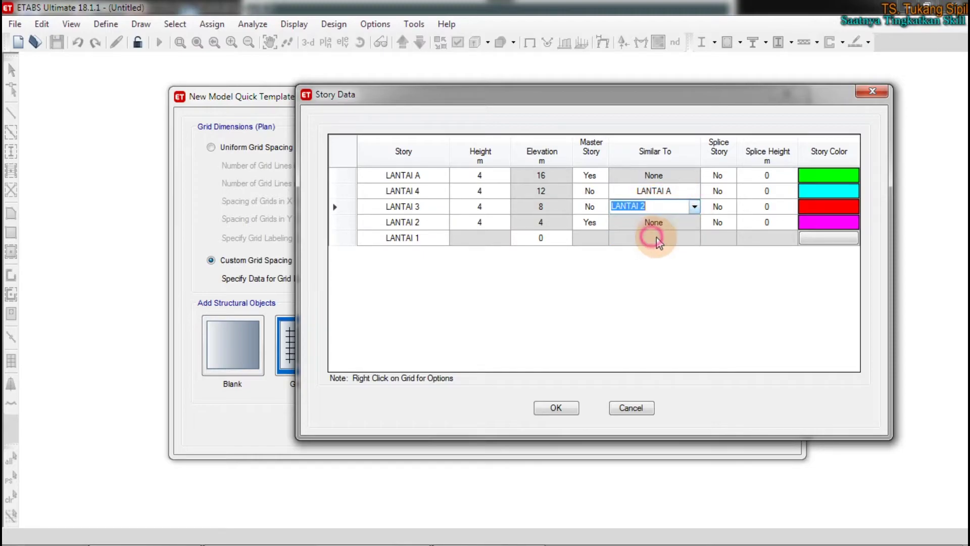
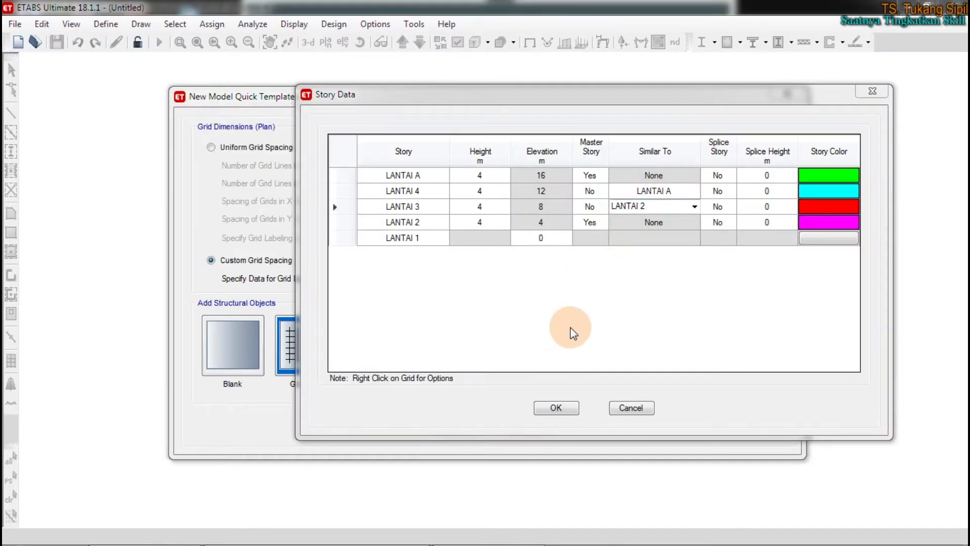
Accept the Story Data table of 4 m LANTAI stories rising to 16 m
{"action": "left_click", "coordinate": [573, 333]}
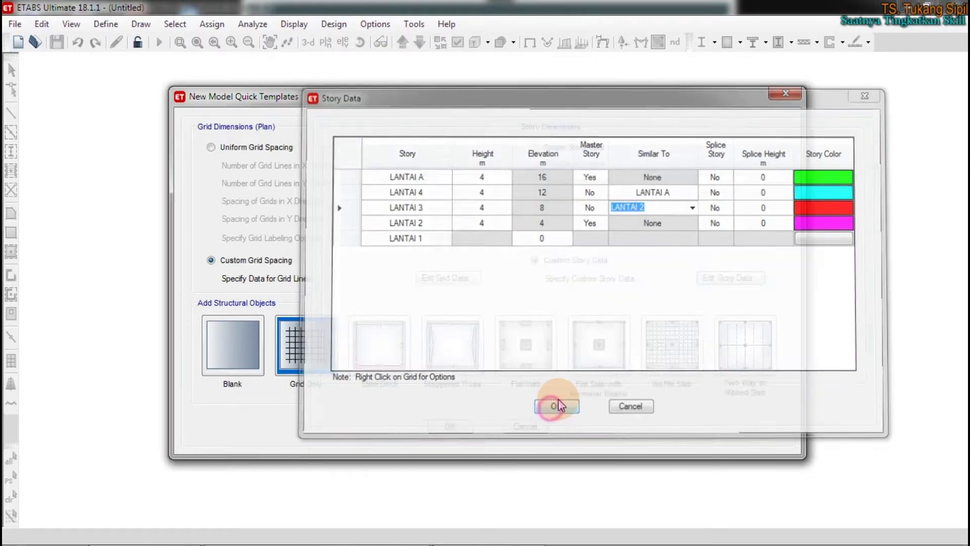
{"action": "left_click", "coordinate": [556, 408]}
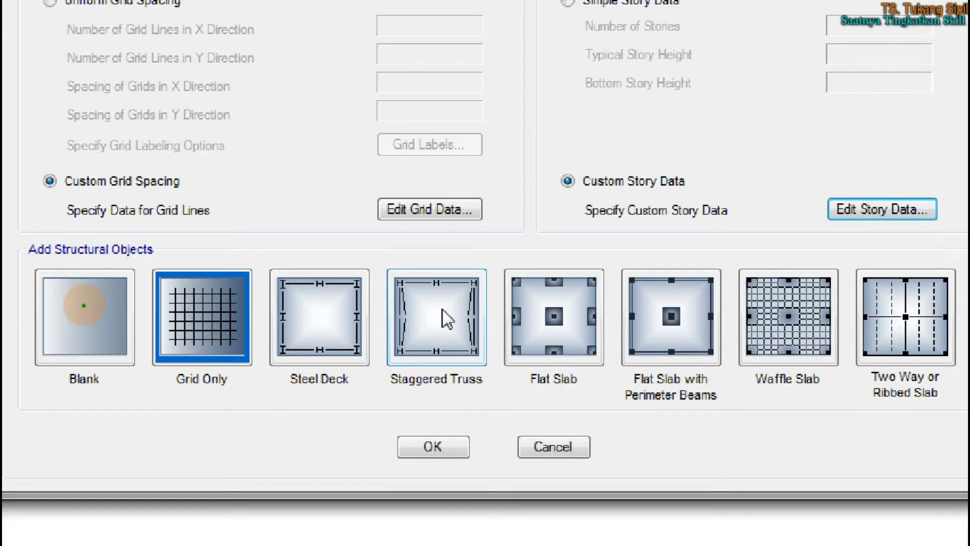
{"action": "mouse_move", "coordinate": [73, 259]}
{"action": "left_mouse_down"}
{"action": "mouse_move", "coordinate": [44, 264]}
{"action": "mouse_move", "coordinate": [23, 356]}
{"action": "mouse_move", "coordinate": [121, 376]}
{"action": "mouse_move", "coordinate": [123, 283]}
{"action": "mouse_move", "coordinate": [57, 262]}
{"action": "left_mouse_up"}
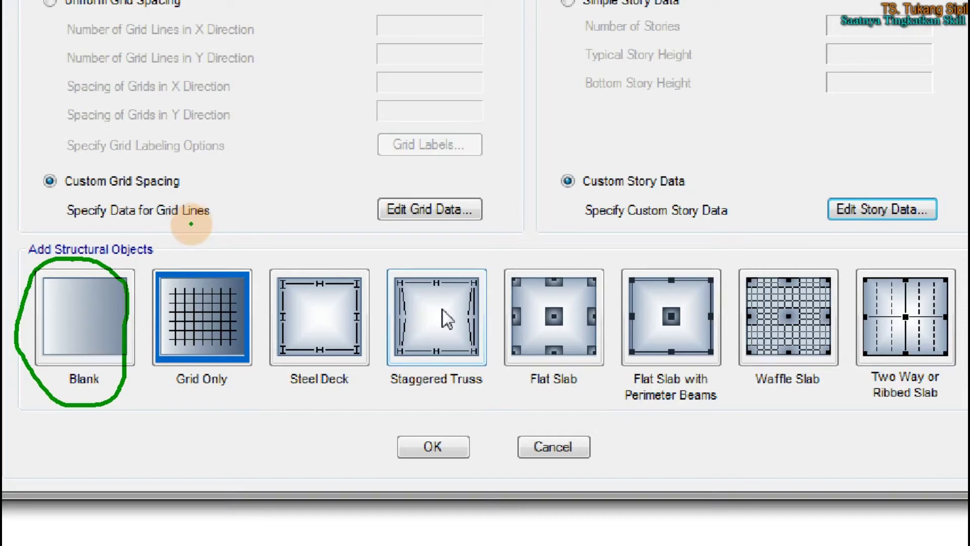
{"action": "mouse_move", "coordinate": [193, 256]}
{"action": "left_mouse_down"}
{"action": "mouse_move", "coordinate": [161, 263]}
{"action": "mouse_move", "coordinate": [136, 369]}
{"action": "mouse_move", "coordinate": [244, 417]}
{"action": "mouse_move", "coordinate": [263, 283]}
{"action": "mouse_move", "coordinate": [178, 252]}
{"action": "left_mouse_up"}
{"action": "left_click", "coordinate": [177, 262]}
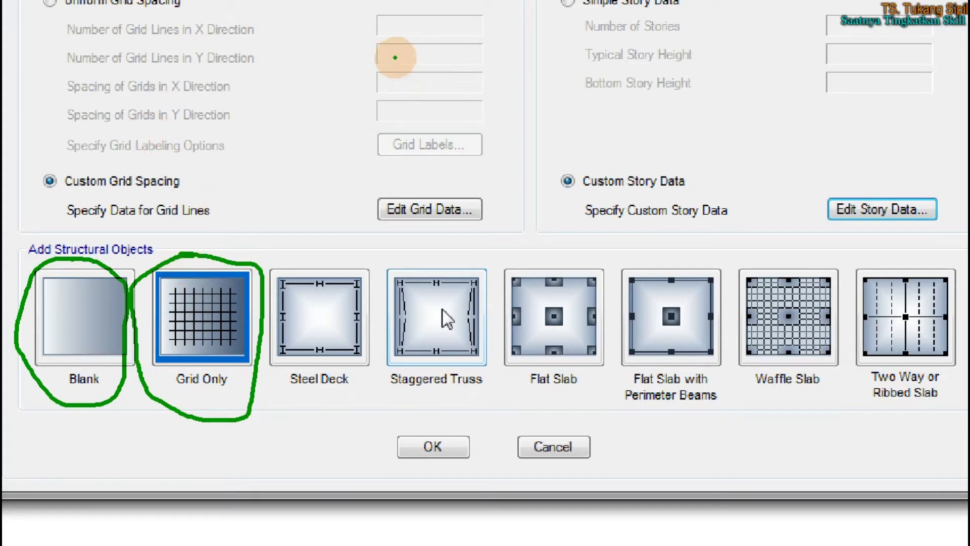
{"action": "mouse_move", "coordinate": [362, 67]}
{"action": "left_mouse_down"}
{"action": "mouse_move", "coordinate": [318, 96]}
{"action": "mouse_move", "coordinate": [260, 212]}
{"action": "mouse_move", "coordinate": [277, 217]}
{"action": "mouse_move", "coordinate": [242, 228]}
{"action": "mouse_move", "coordinate": [278, 233]}
{"action": "left_mouse_up"}
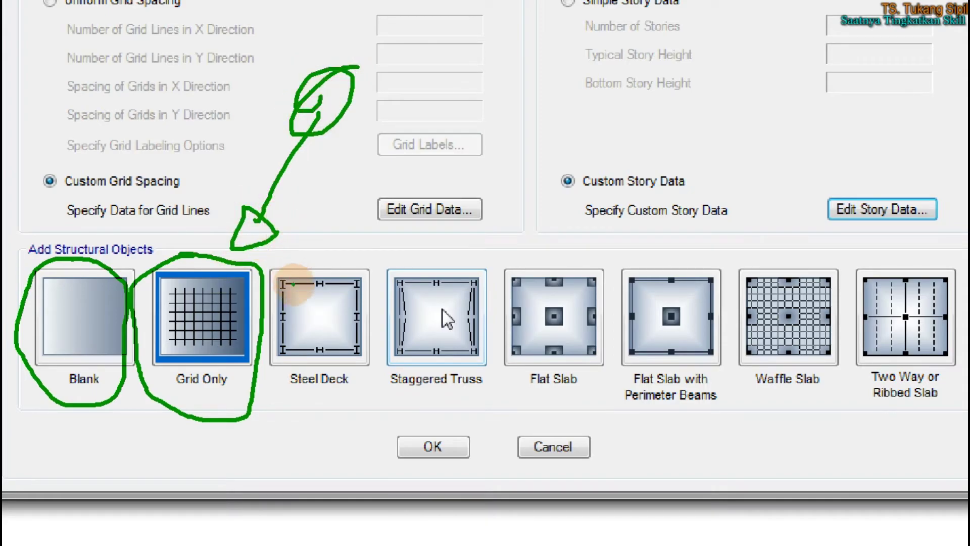
{"action": "left_click", "coordinate": [310, 378]}
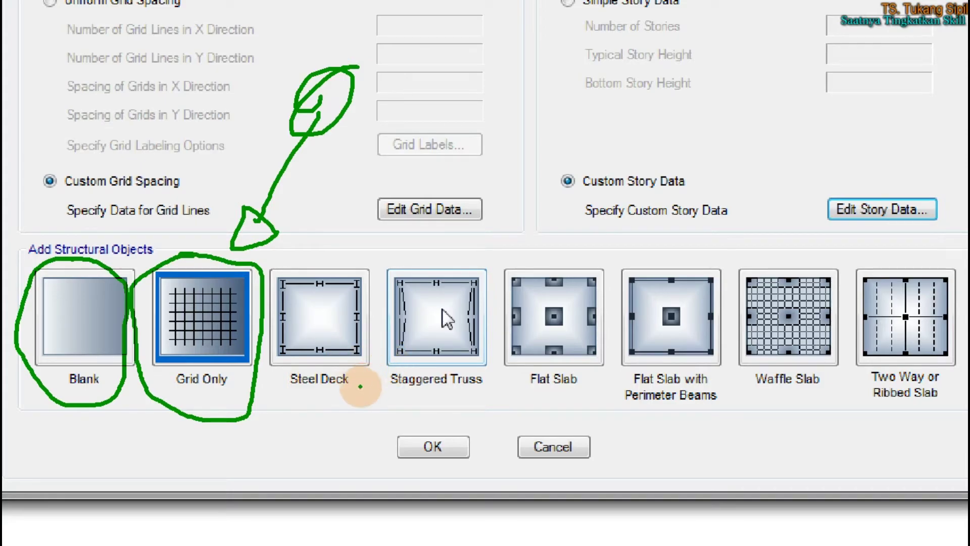
{"action": "mouse_move", "coordinate": [297, 269]}
{"action": "left_mouse_down"}
{"action": "mouse_move", "coordinate": [427, 238]}
{"action": "mouse_move", "coordinate": [463, 267]}
{"action": "left_mouse_up"}
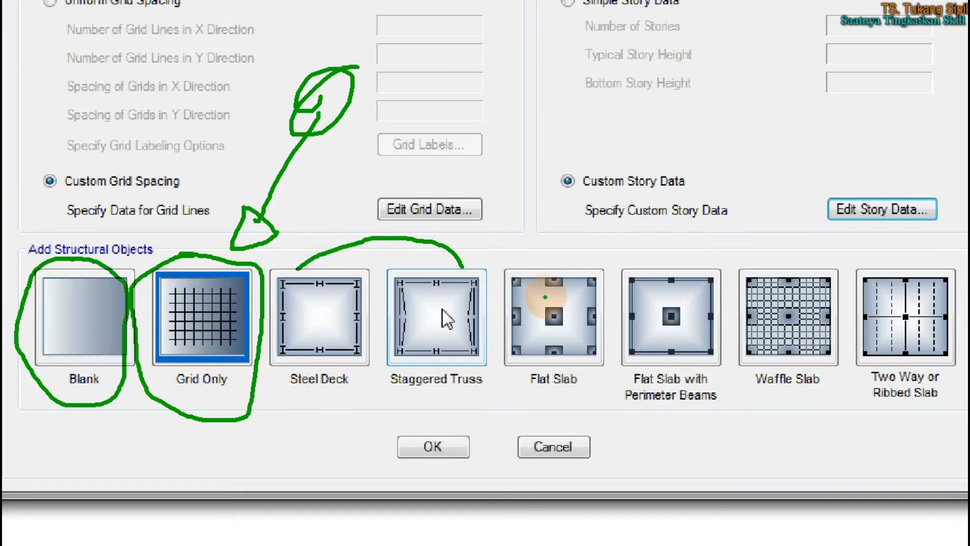
{"action": "mouse_move", "coordinate": [538, 259]}
{"action": "left_mouse_down"}
{"action": "mouse_move", "coordinate": [501, 281]}
{"action": "mouse_move", "coordinate": [507, 393]}
{"action": "mouse_move", "coordinate": [596, 399]}
{"action": "mouse_move", "coordinate": [611, 324]}
{"action": "mouse_move", "coordinate": [553, 252]}
{"action": "mouse_move", "coordinate": [535, 261]}
{"action": "left_mouse_up"}
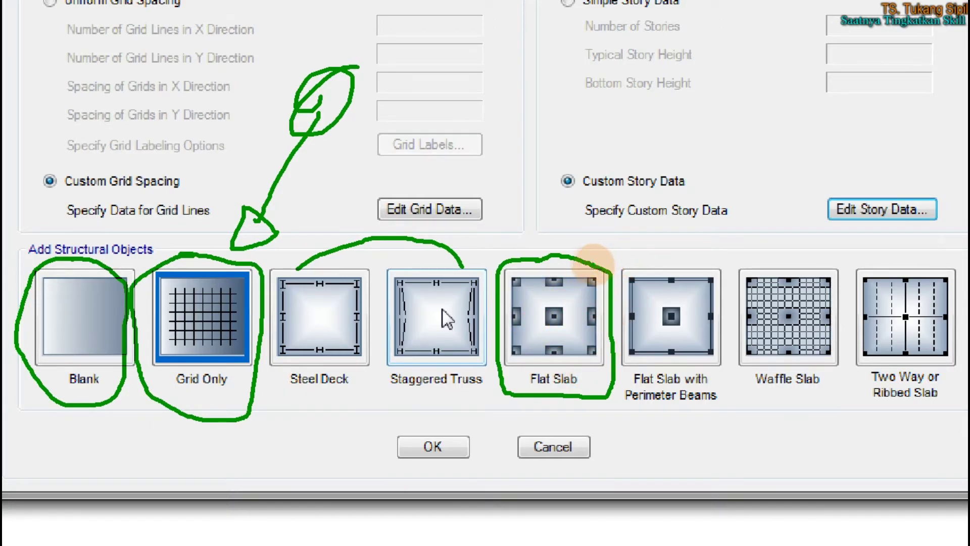
{"action": "mouse_move", "coordinate": [592, 262]}
{"action": "left_mouse_down"}
{"action": "mouse_move", "coordinate": [808, 239]}
{"action": "mouse_move", "coordinate": [833, 265]}
{"action": "mouse_move", "coordinate": [828, 390]}
{"action": "mouse_move", "coordinate": [670, 398]}
{"action": "mouse_move", "coordinate": [602, 387]}
{"action": "left_mouse_up"}
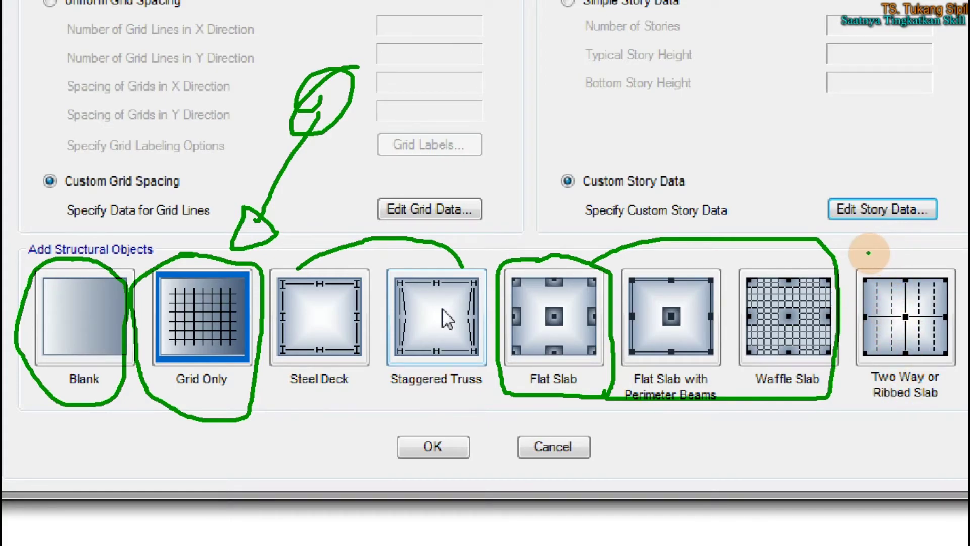
{"action": "mouse_move", "coordinate": [861, 251]}
{"action": "left_mouse_down"}
{"action": "mouse_move", "coordinate": [967, 262]}
{"action": "mouse_move", "coordinate": [904, 417]}
{"action": "mouse_move", "coordinate": [864, 342]}
{"action": "mouse_move", "coordinate": [881, 262]}
{"action": "left_mouse_up"}
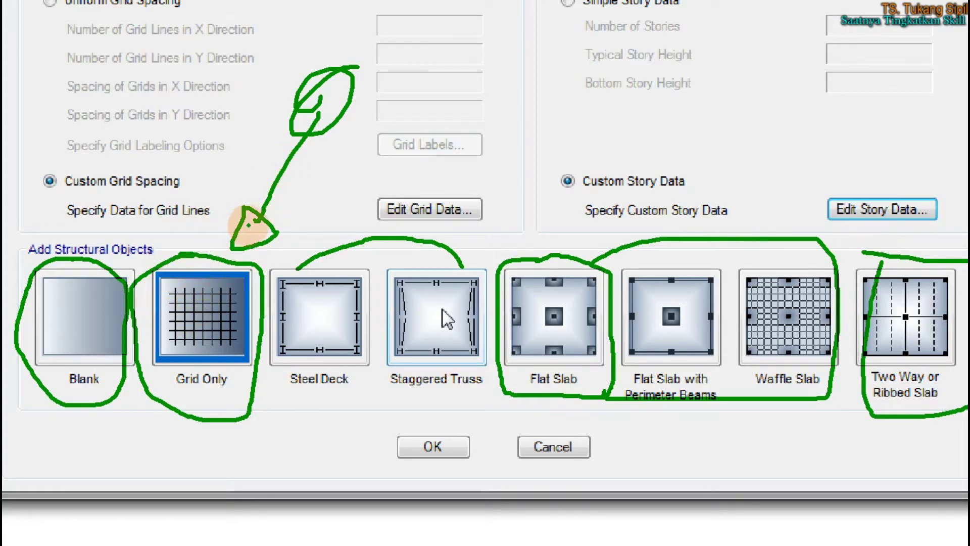
{"action": "mouse_move", "coordinate": [280, 413]}
{"action": "left_mouse_down"}
{"action": "mouse_move", "coordinate": [394, 442]}
{"action": "mouse_move", "coordinate": [495, 450]}
{"action": "left_mouse_up"}
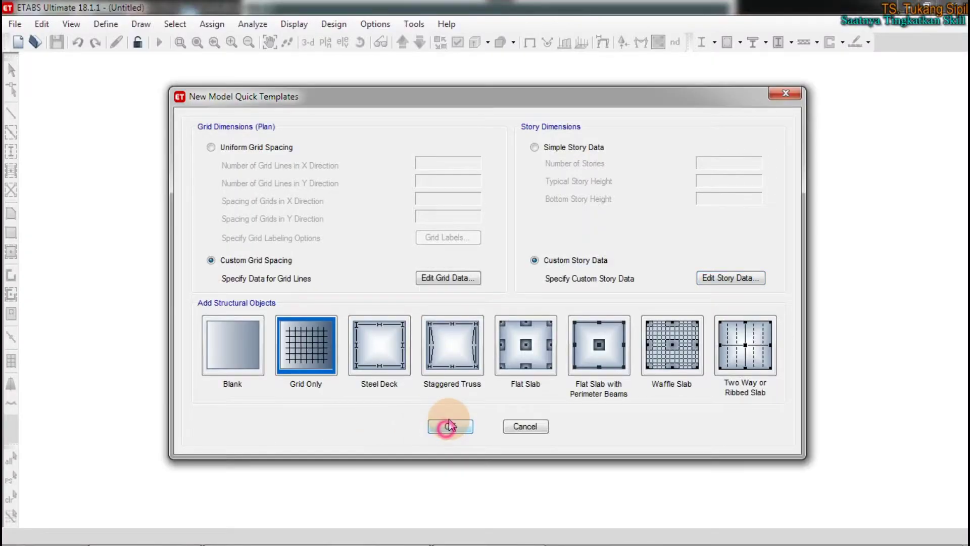
Create the new model from the Grid Only template
{"action": "left_click", "coordinate": [445, 426]}
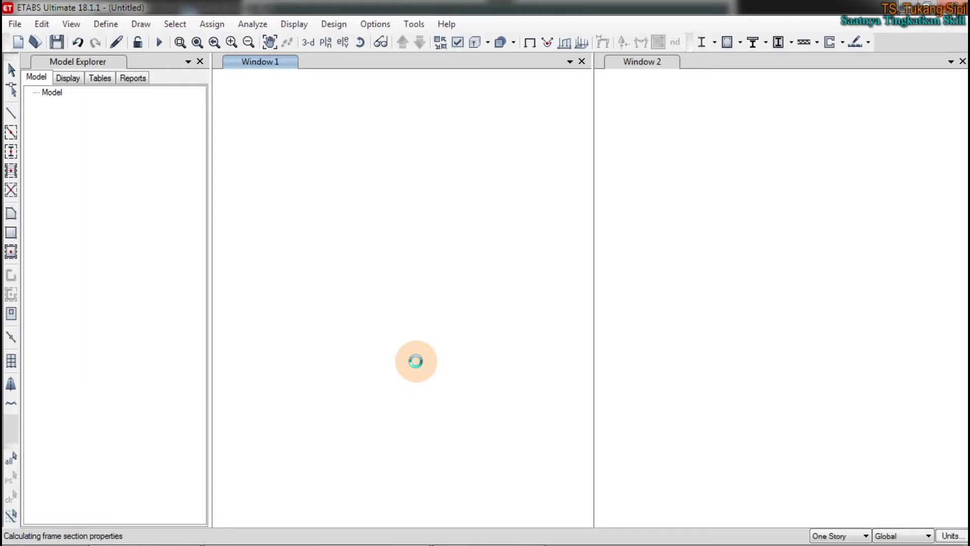
Bring up the XMind course outline mind map
{"action": "left_click", "coordinate": [469, 533]}
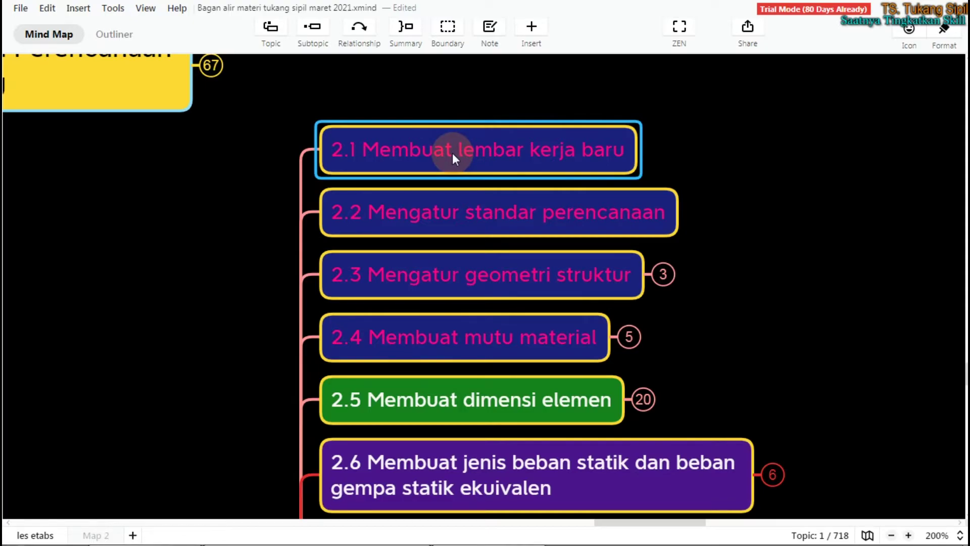
Highlight topics 2.2 and 2.3 and expand 2.3 Mengatur geometri struktur
{"action": "left_click", "coordinate": [471, 214]}
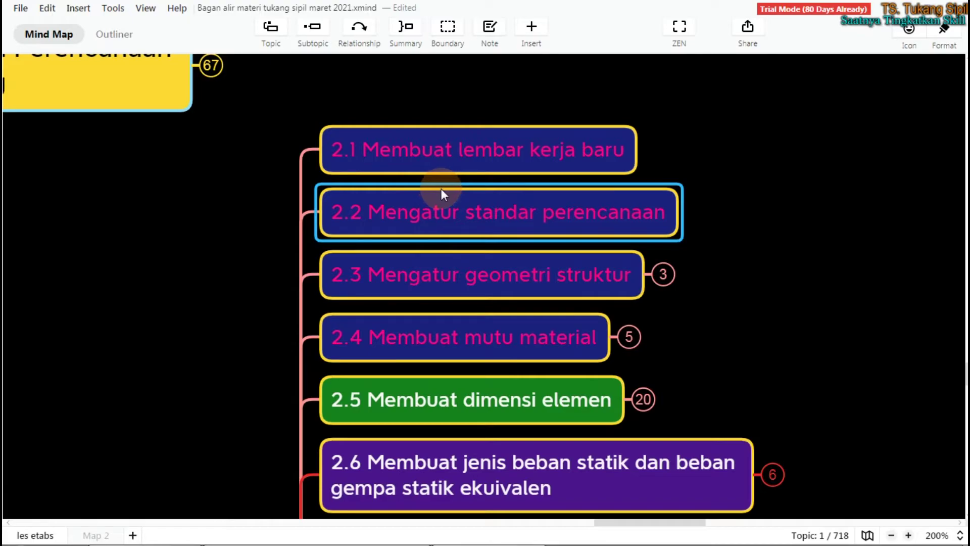
{"action": "left_click", "coordinate": [457, 275]}
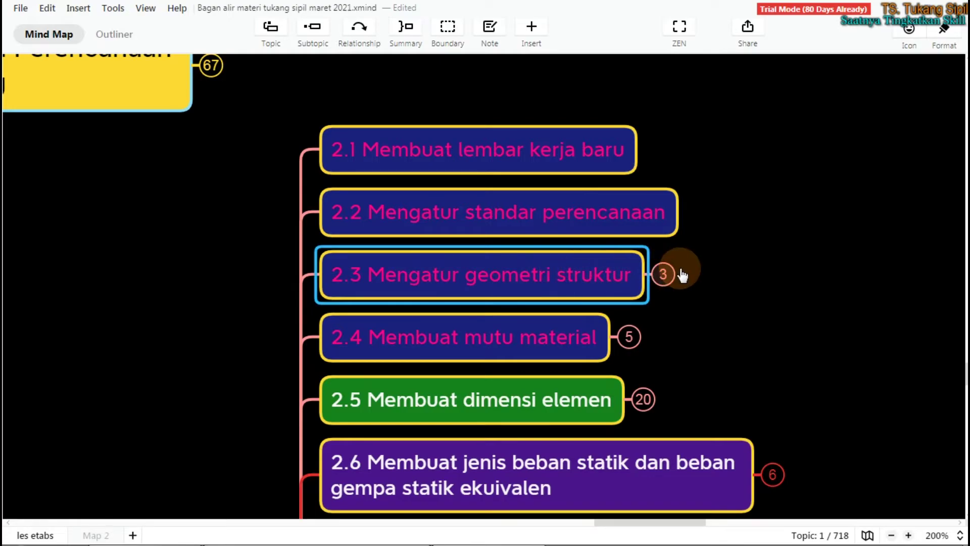
{"action": "left_click", "coordinate": [663, 274]}
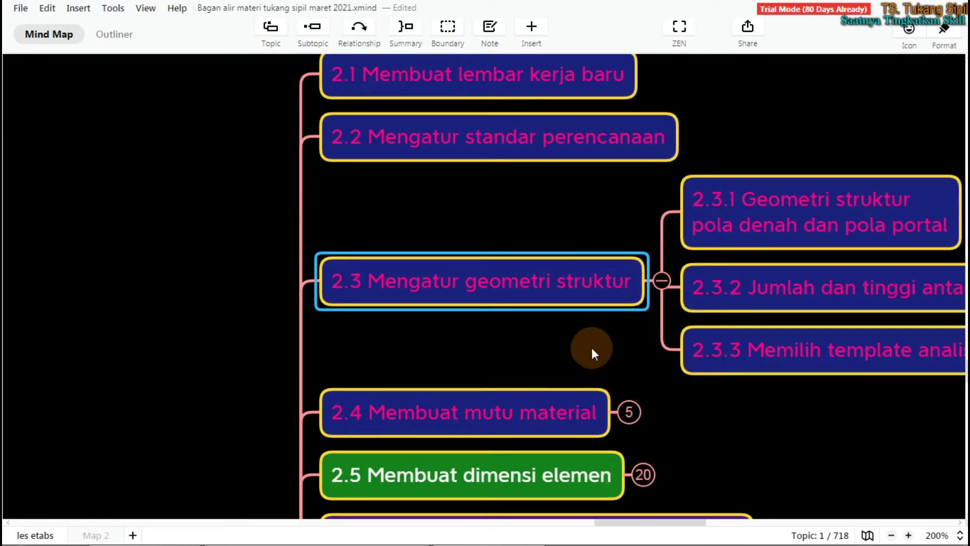
Go through subtopics 2.3.1, 2.3.2 and 2.3.3 Memilih template analisis struktur
{"action": "left_click", "coordinate": [611, 355]}
{"action": "left_click", "coordinate": [656, 350]}
{"action": "left_click", "coordinate": [664, 233]}
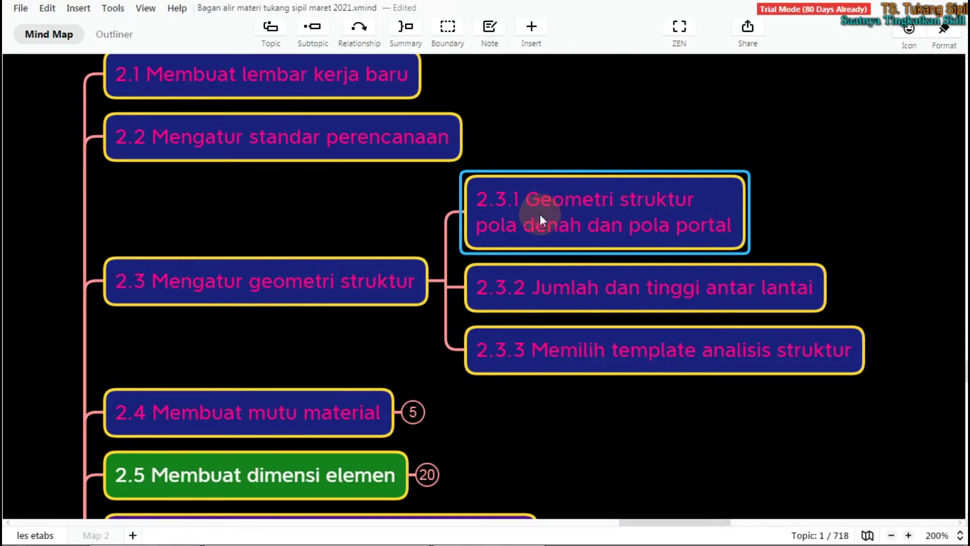
{"action": "left_click", "coordinate": [578, 292]}
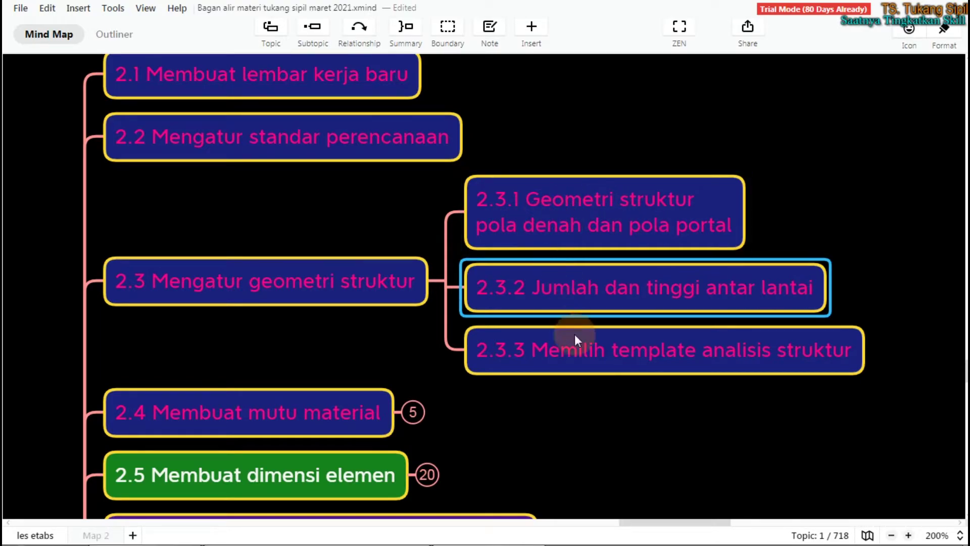
{"action": "left_click", "coordinate": [585, 353]}
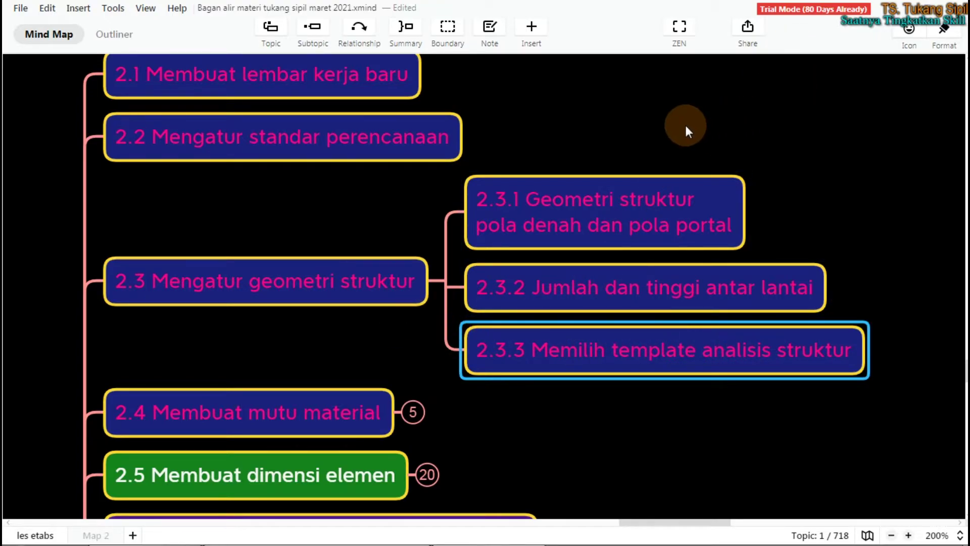
{"action": "scroll", "coordinate": [639, 154], "scroll_direction": "up", "scroll_amount": 3}
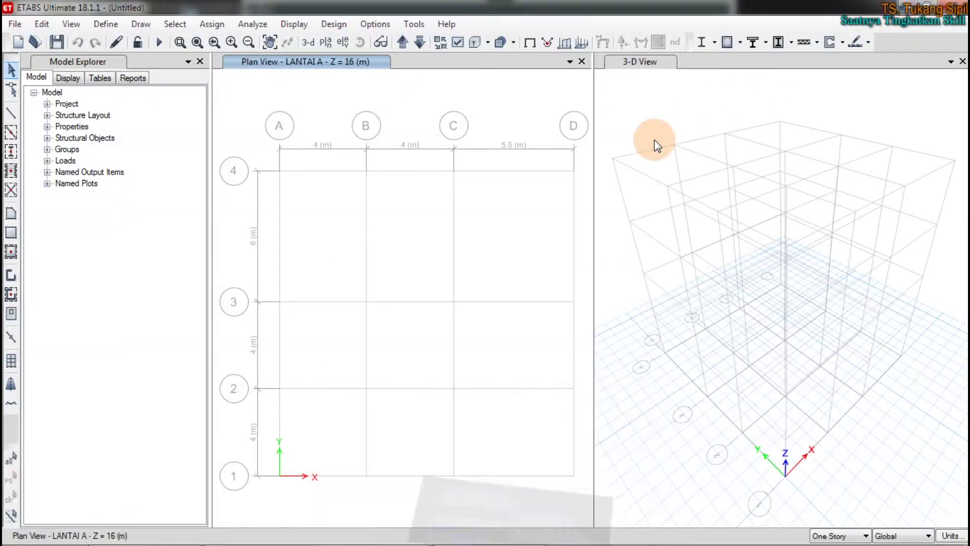
Mark up the LANTAI A plan title and A–D/1–4 grid, then switch to the GEDUNG 4 model
{"action": "left_click", "coordinate": [484, 100]}
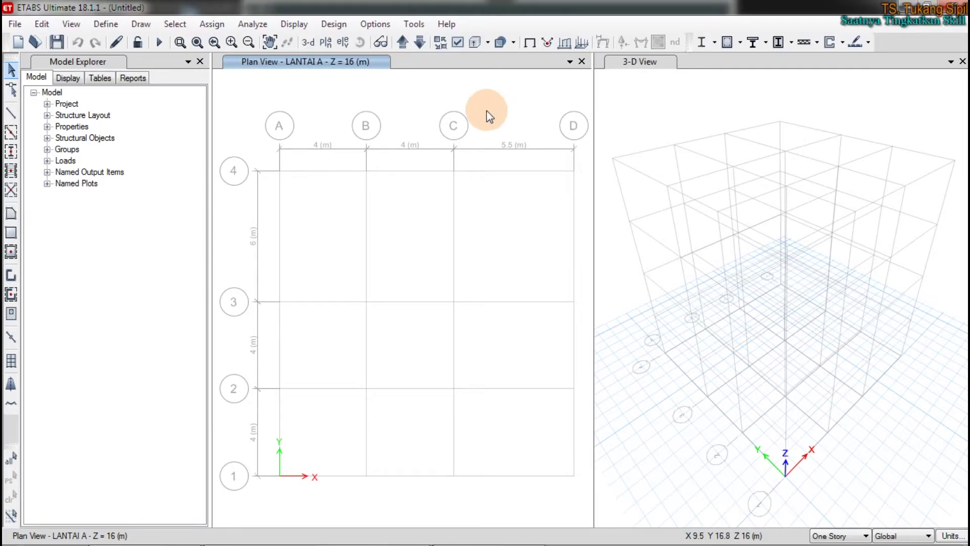
{"action": "left_click", "coordinate": [494, 99]}
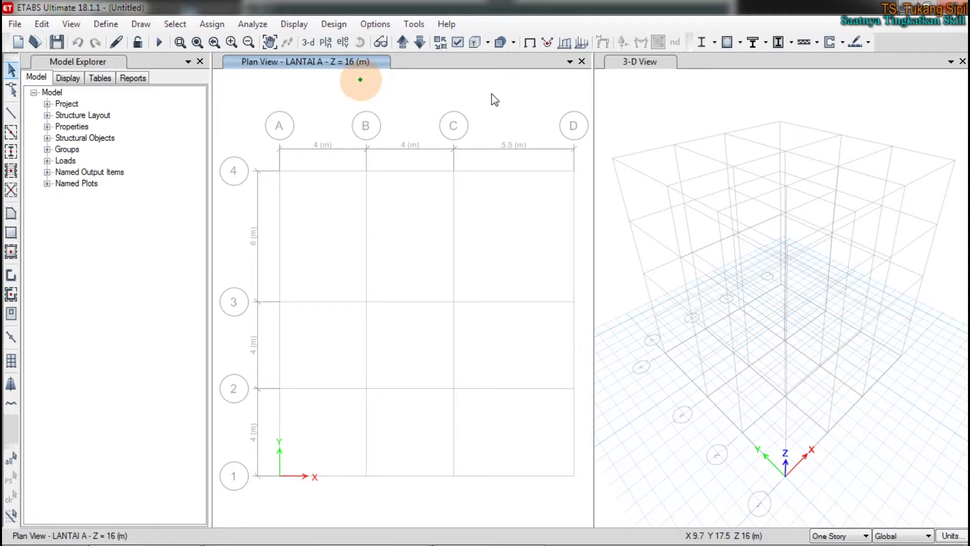
{"action": "left_click_drag", "start_coordinate": [229, 82], "coordinate": [431, 90]}
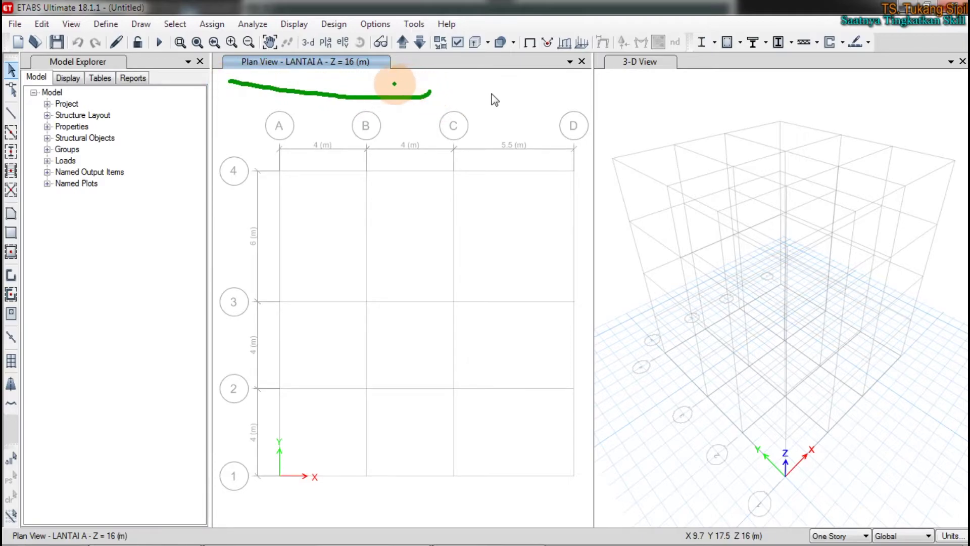
{"action": "mouse_move", "coordinate": [267, 159]}
{"action": "left_mouse_down"}
{"action": "mouse_move", "coordinate": [238, 444]}
{"action": "mouse_move", "coordinate": [469, 513]}
{"action": "left_mouse_up"}
{"action": "mouse_move", "coordinate": [538, 512]}
{"action": "left_mouse_down"}
{"action": "mouse_move", "coordinate": [601, 234]}
{"action": "mouse_move", "coordinate": [524, 145]}
{"action": "mouse_move", "coordinate": [267, 149]}
{"action": "left_mouse_up"}
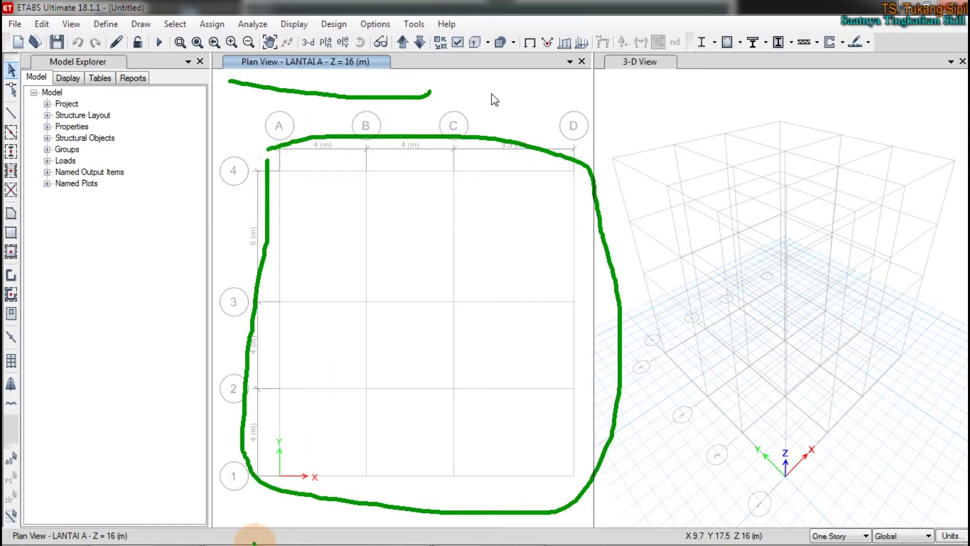
{"action": "key", "text": "Escape"}
{"action": "left_click", "coordinate": [259, 539]}
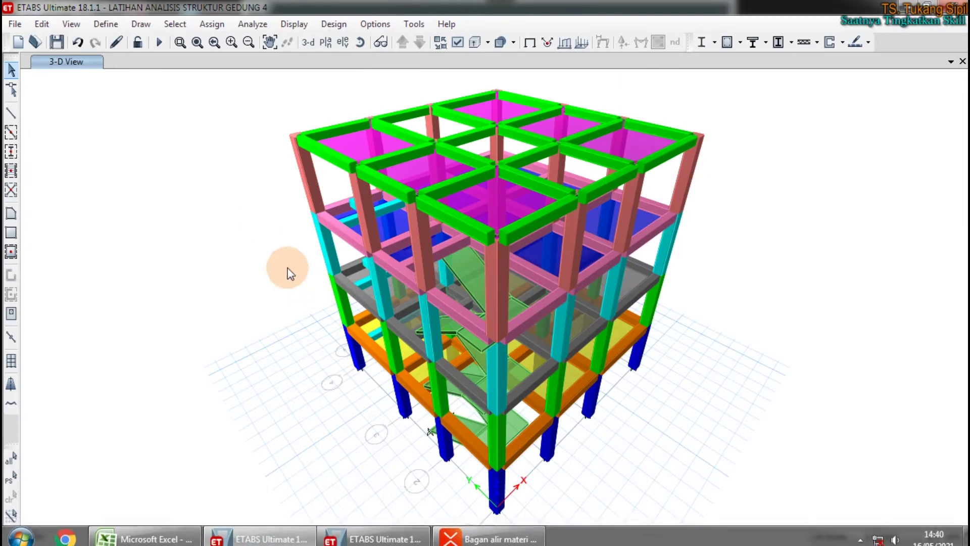
Show the LANTAI 2 plan view of the finished GEDUNG 4 model
{"action": "left_click", "coordinate": [325, 42]}
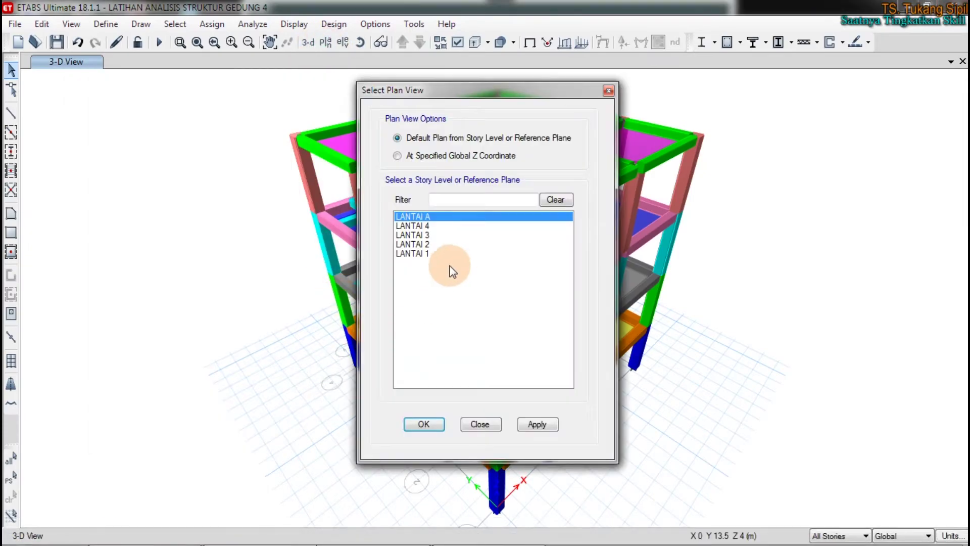
{"action": "left_click", "coordinate": [434, 246]}
{"action": "left_click", "coordinate": [423, 423]}
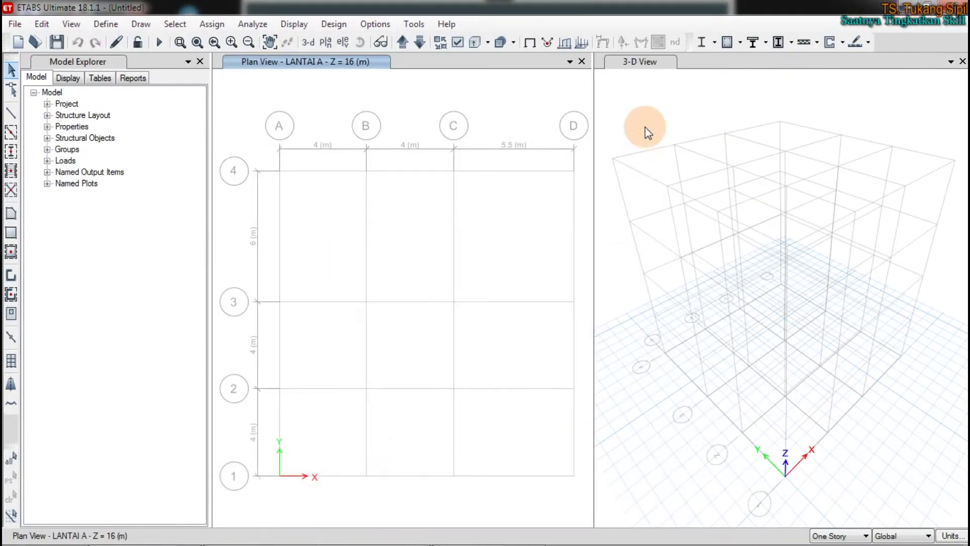
{"action": "left_click", "coordinate": [651, 111]}
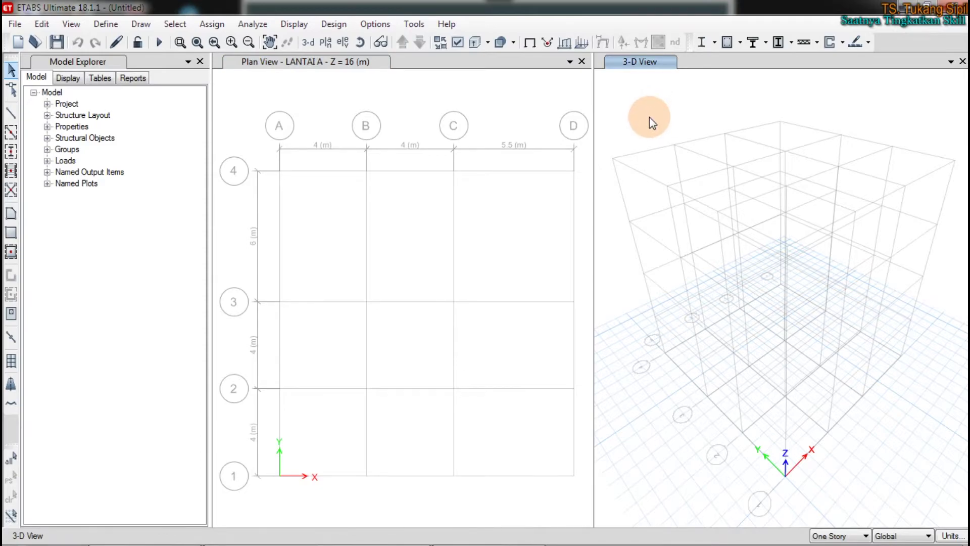
{"action": "left_click_drag", "start_coordinate": [668, 113], "coordinate": [670, 106]}
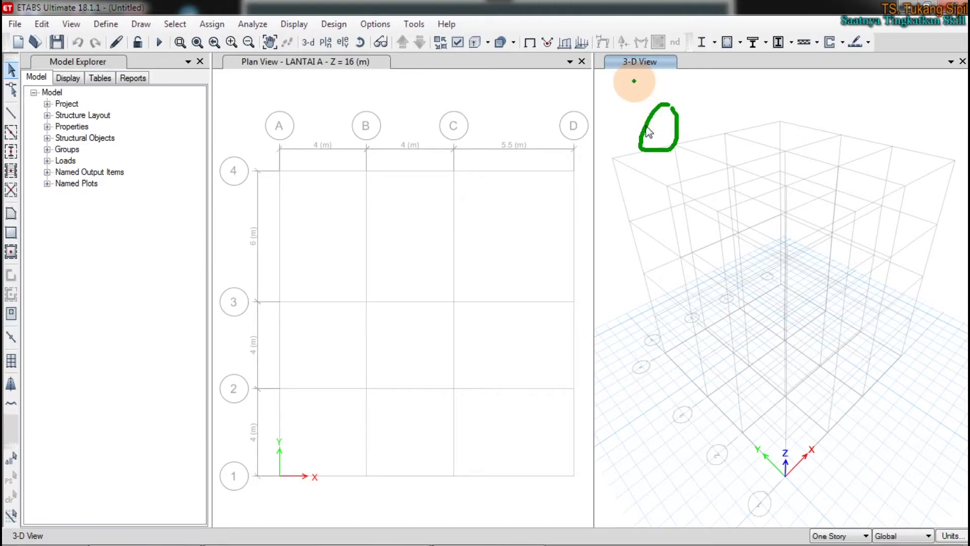
{"action": "left_click_drag", "start_coordinate": [593, 48], "coordinate": [577, 543]}
{"action": "left_click_drag", "start_coordinate": [214, 45], "coordinate": [208, 109]}
{"action": "mouse_move", "coordinate": [196, 185]}
{"action": "left_mouse_down"}
{"action": "mouse_move", "coordinate": [204, 420]}
{"action": "mouse_move", "coordinate": [192, 543]}
{"action": "left_mouse_up"}
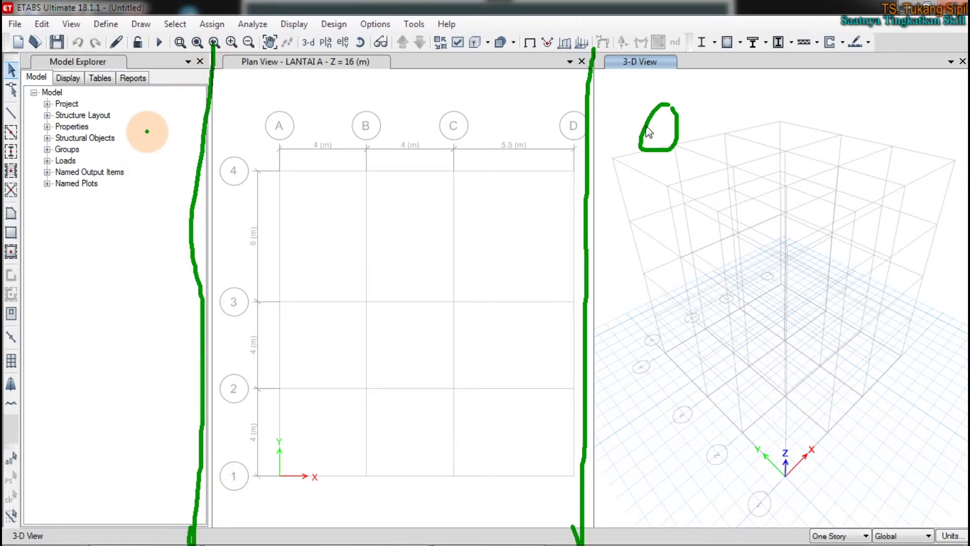
{"action": "mouse_move", "coordinate": [81, 49]}
{"action": "left_mouse_down"}
{"action": "mouse_move", "coordinate": [46, 51]}
{"action": "mouse_move", "coordinate": [2, 175]}
{"action": "mouse_move", "coordinate": [109, 221]}
{"action": "mouse_move", "coordinate": [156, 160]}
{"action": "mouse_move", "coordinate": [141, 52]}
{"action": "mouse_move", "coordinate": [57, 42]}
{"action": "left_mouse_up"}
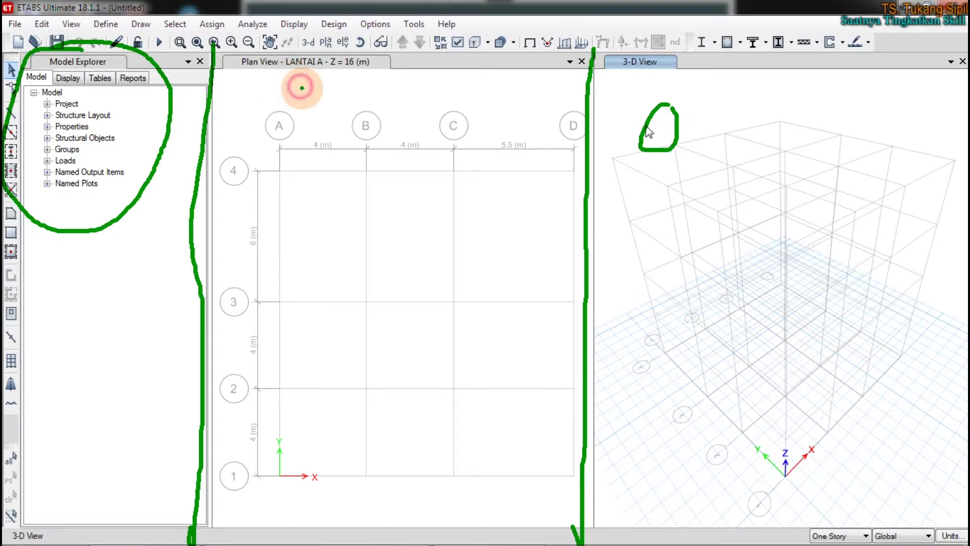
{"action": "left_click_drag", "start_coordinate": [228, 80], "coordinate": [424, 77]}
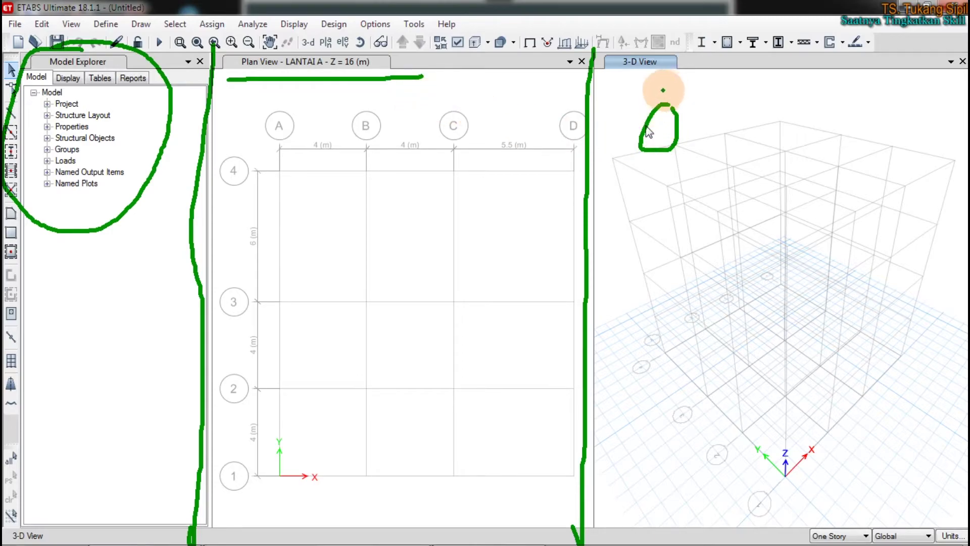
{"action": "mouse_move", "coordinate": [624, 99]}
{"action": "left_mouse_down"}
{"action": "mouse_move", "coordinate": [945, 91]}
{"action": "mouse_move", "coordinate": [959, 202]}
{"action": "mouse_move", "coordinate": [931, 401]}
{"action": "mouse_move", "coordinate": [784, 494]}
{"action": "mouse_move", "coordinate": [664, 394]}
{"action": "left_mouse_up"}
{"action": "left_click_drag", "start_coordinate": [650, 354], "coordinate": [634, 94]}
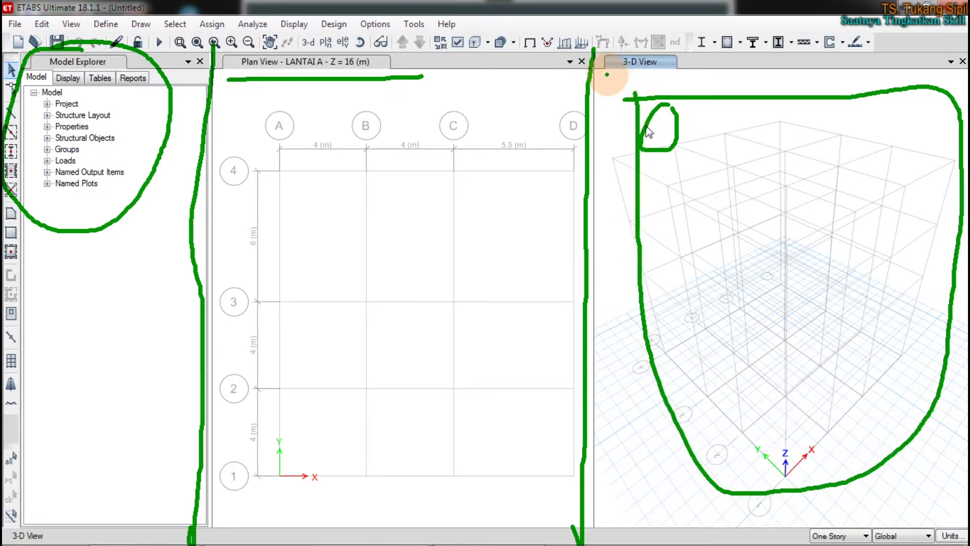
{"action": "mouse_move", "coordinate": [125, 266]}
{"action": "left_mouse_down"}
{"action": "mouse_move", "coordinate": [124, 301]}
{"action": "mouse_move", "coordinate": [109, 319]}
{"action": "left_mouse_up"}
{"action": "key", "text": "Escape"}
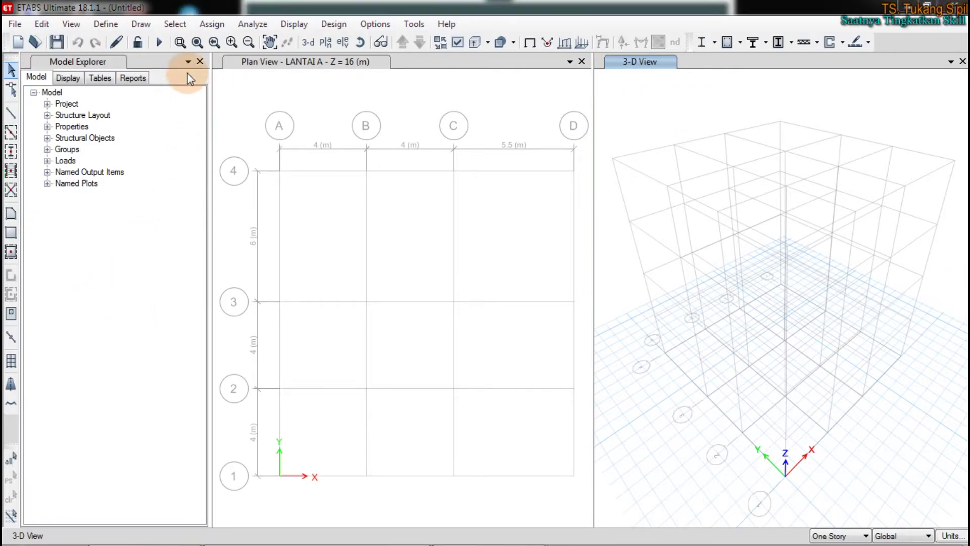
Close the Model Explorer, then restore it through Options > Show Model Explorer
{"action": "left_click", "coordinate": [173, 202]}
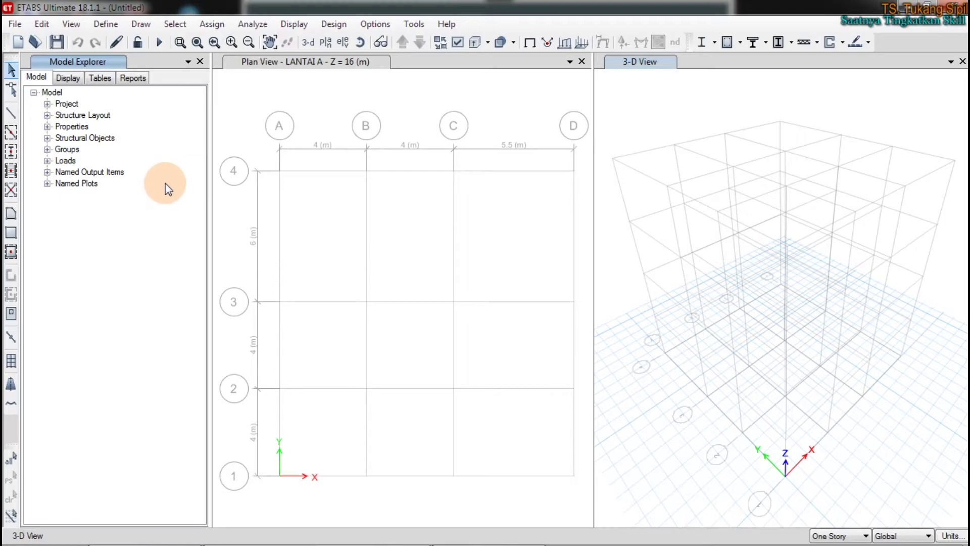
{"action": "left_click", "coordinate": [200, 63]}
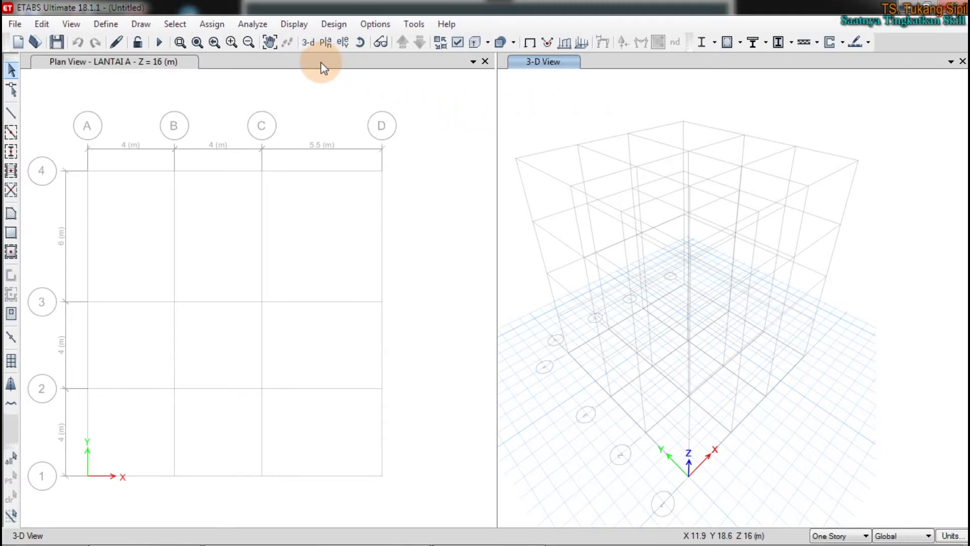
{"action": "left_click", "coordinate": [371, 26]}
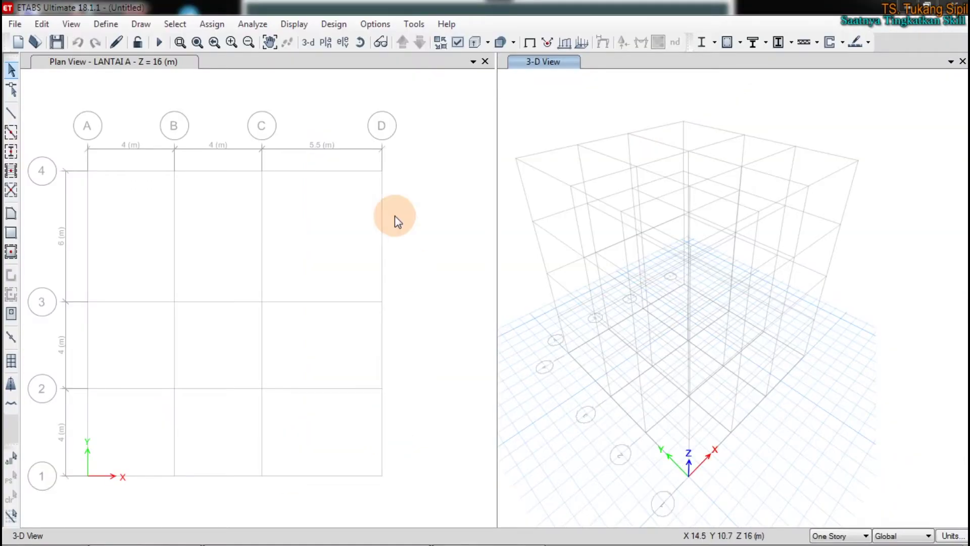
{"action": "left_click", "coordinate": [373, 24]}
{"action": "left_click", "coordinate": [435, 489]}
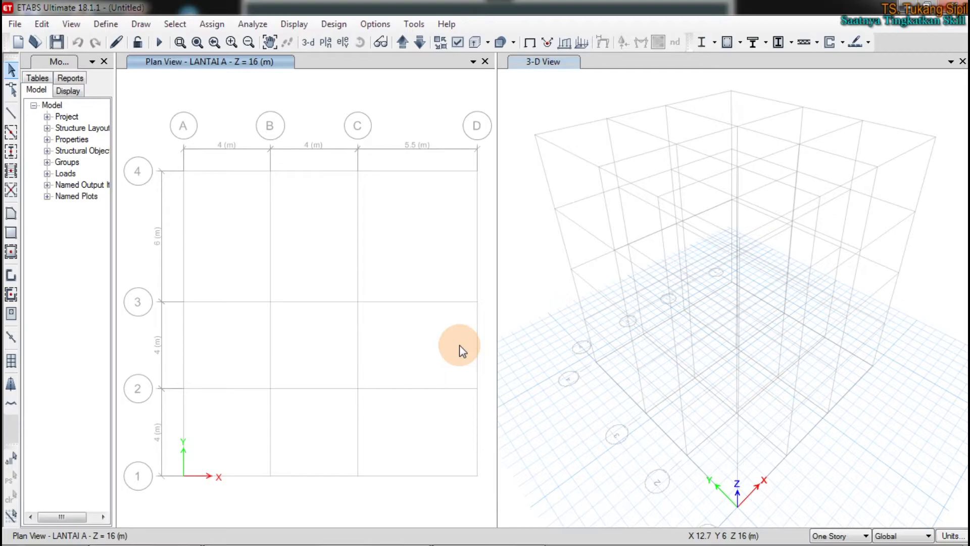
{"action": "mouse_move", "coordinate": [470, 543]}
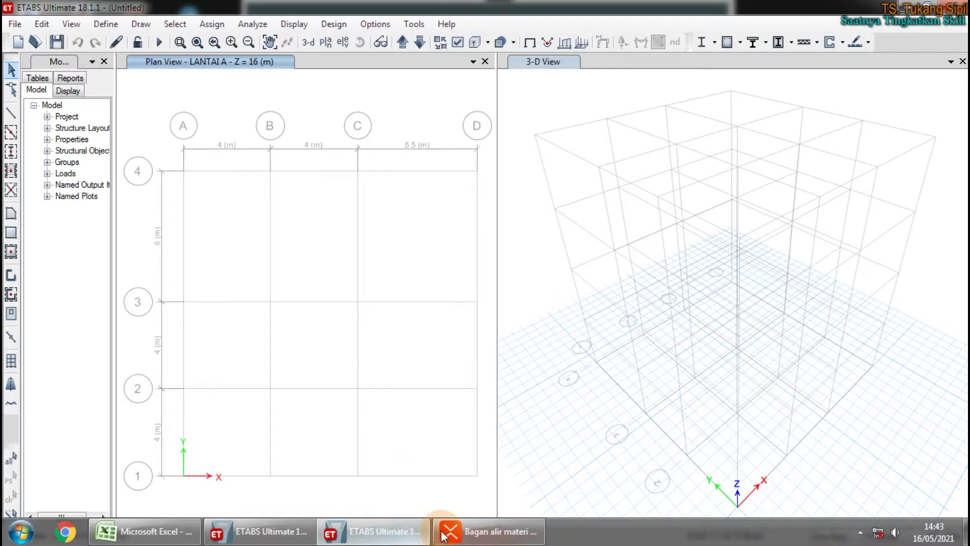
{"action": "left_click", "coordinate": [474, 540]}
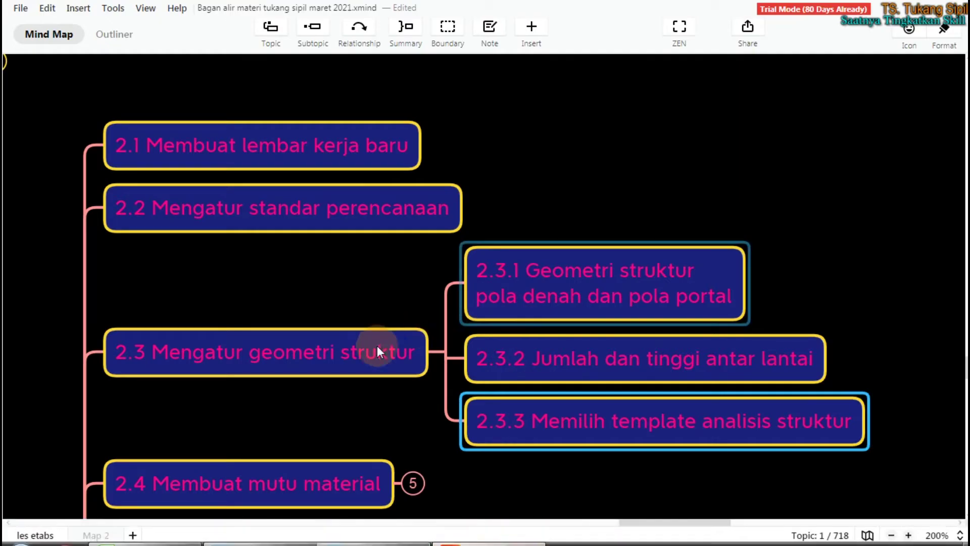
{"action": "left_click", "coordinate": [894, 8]}
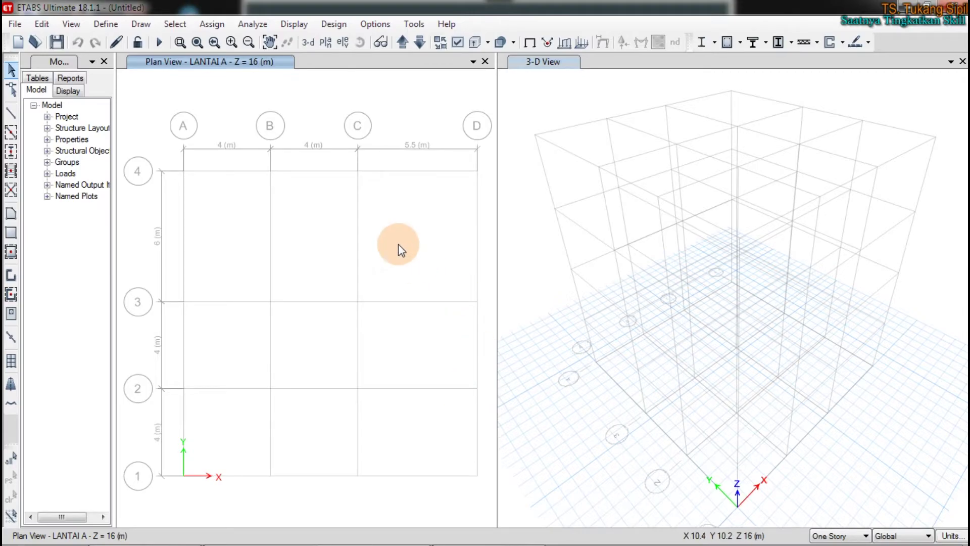
Reopen the Model Explorer, try resizing its width, then hide it again
{"action": "left_click", "coordinate": [104, 62]}
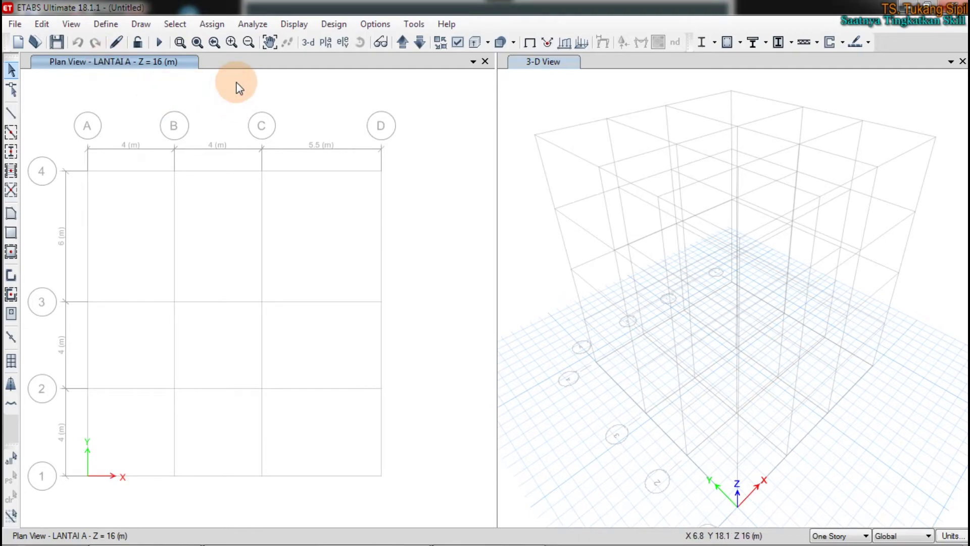
{"action": "left_click", "coordinate": [376, 24]}
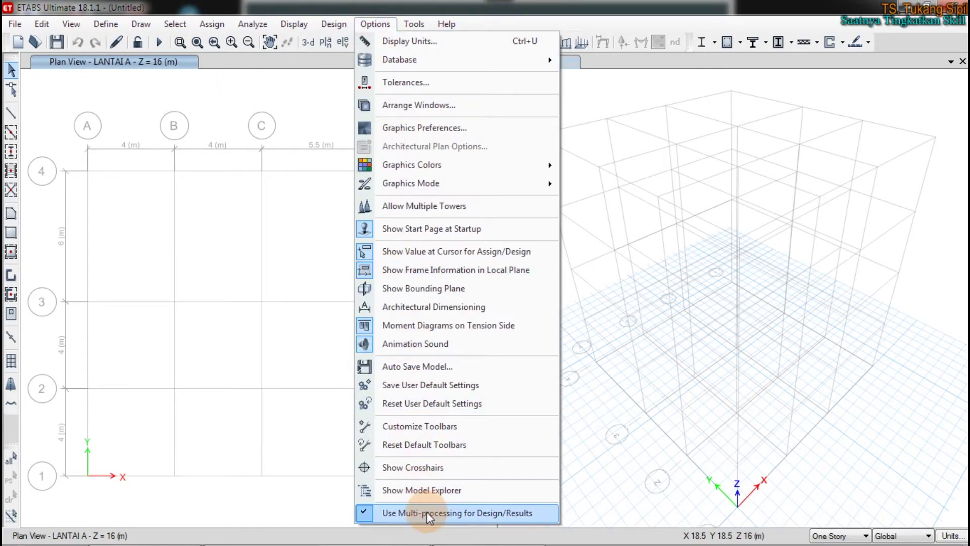
{"action": "left_click", "coordinate": [426, 489]}
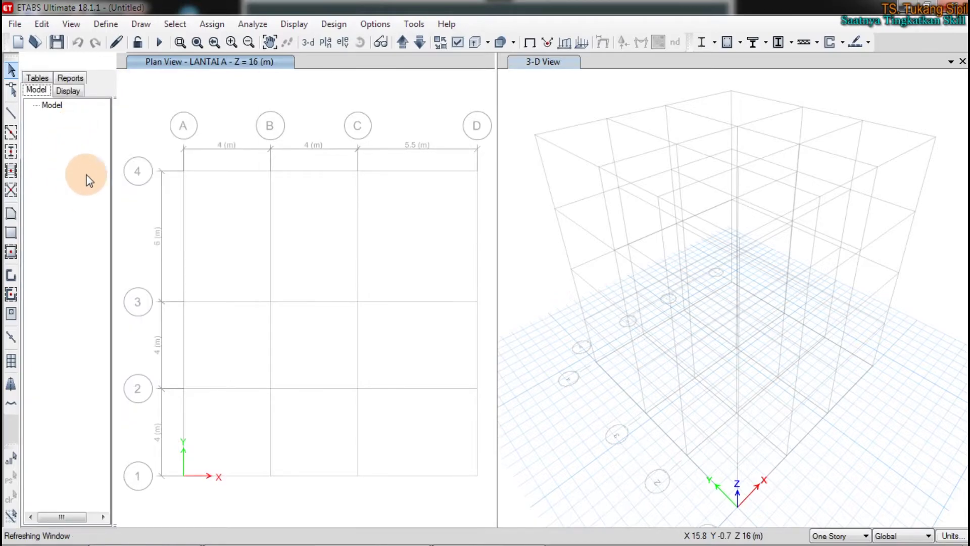
{"action": "left_click_drag", "start_coordinate": [115, 227], "coordinate": [255, 224]}
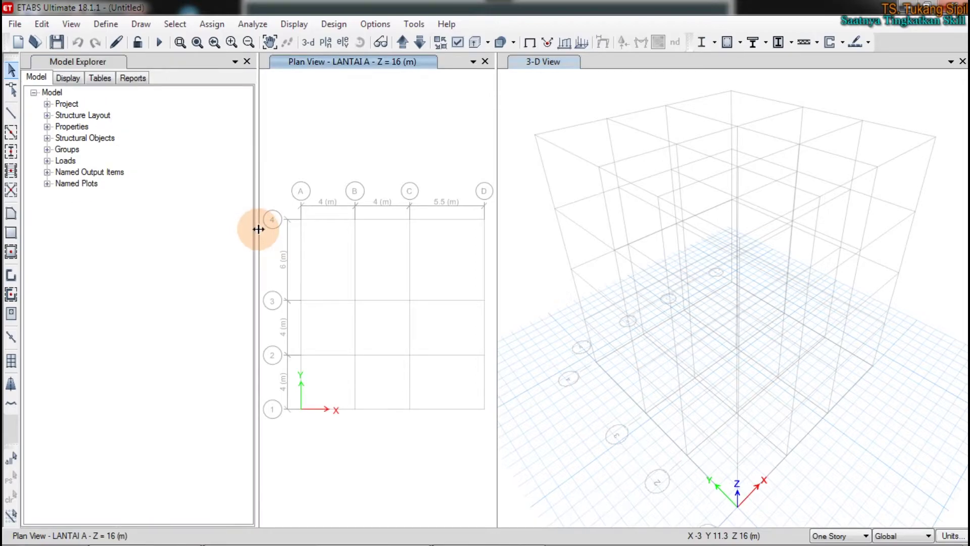
{"action": "left_click_drag", "start_coordinate": [257, 225], "coordinate": [154, 223]}
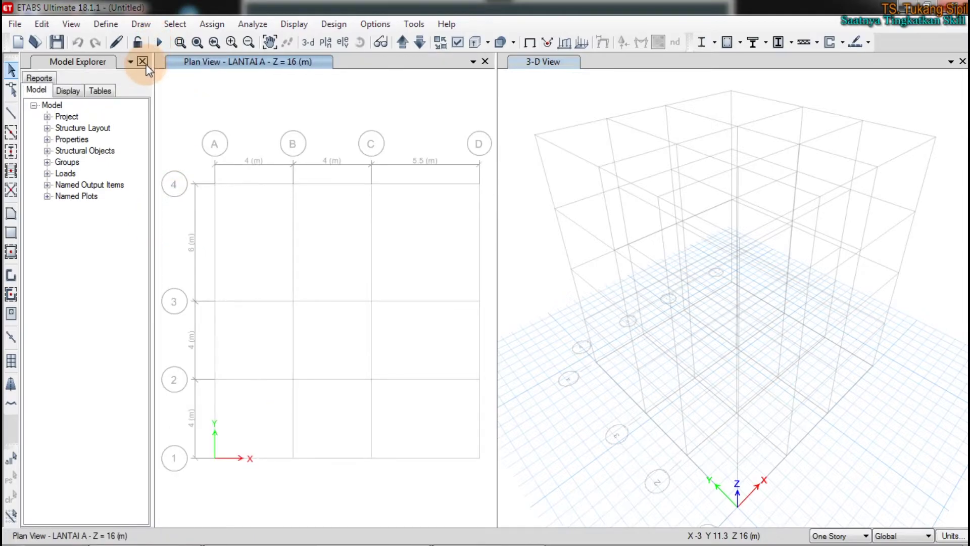
{"action": "left_click", "coordinate": [149, 66]}
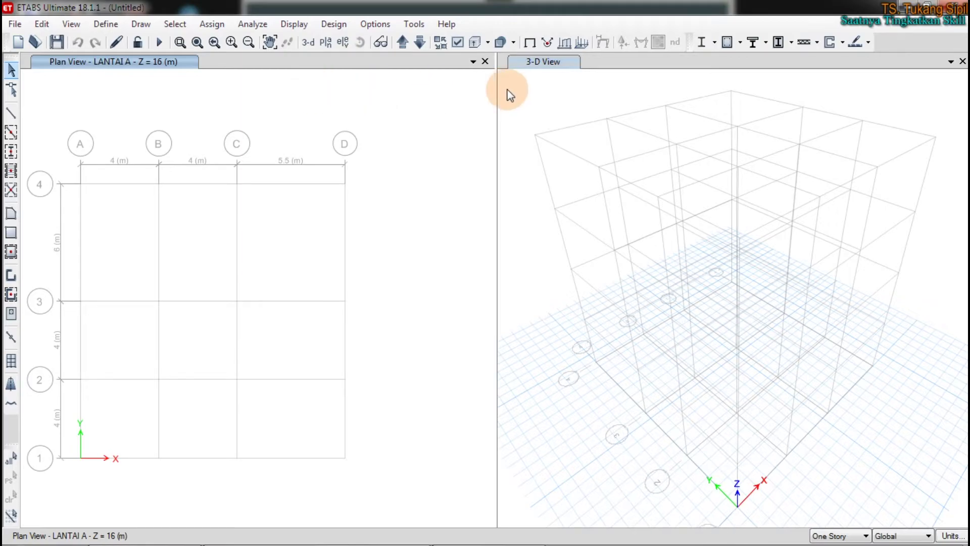
Reset the plan and 3-D views to an even split and activate each
{"action": "left_click_drag", "start_coordinate": [496, 85], "coordinate": [743, 104]}
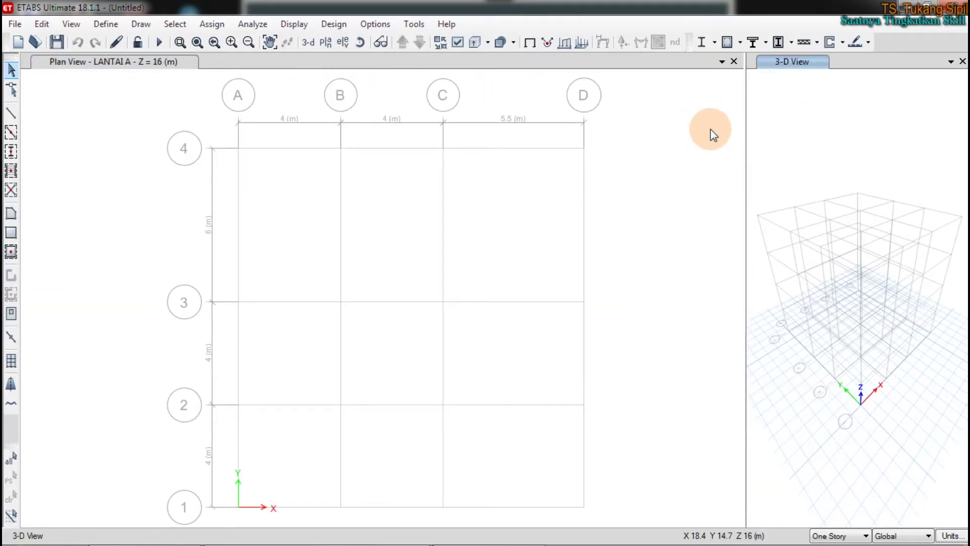
{"action": "left_click_drag", "start_coordinate": [746, 115], "coordinate": [485, 130]}
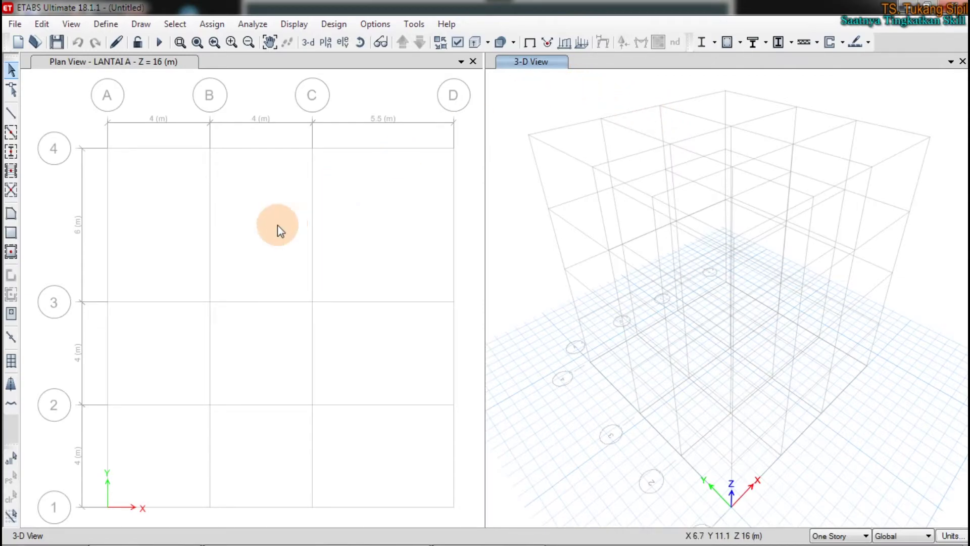
{"action": "left_click", "coordinate": [242, 190]}
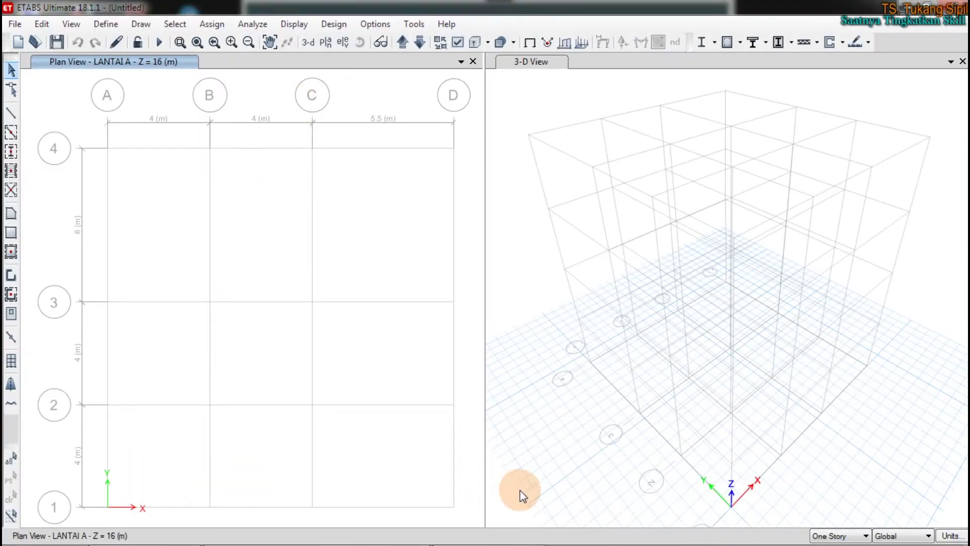
{"action": "left_click", "coordinate": [624, 491]}
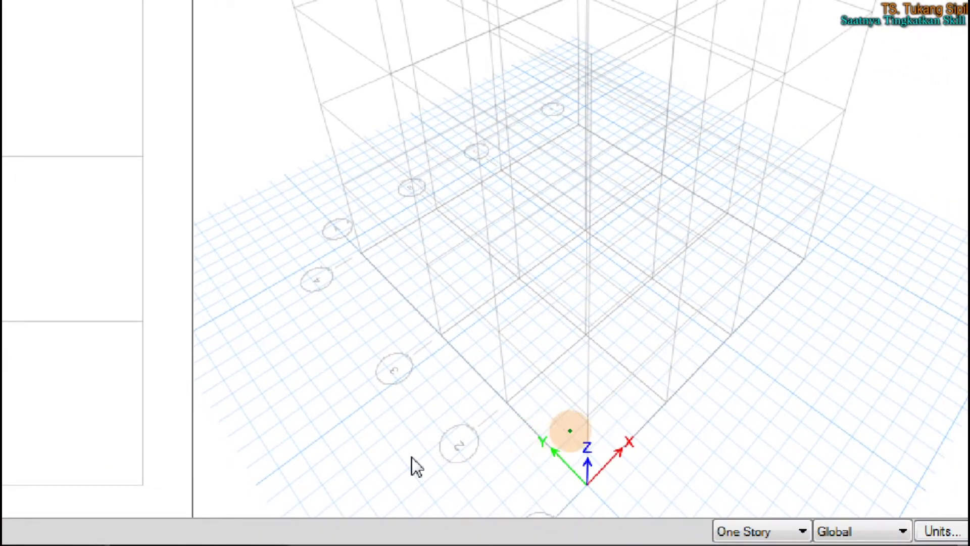
{"action": "left_click", "coordinate": [585, 433]}
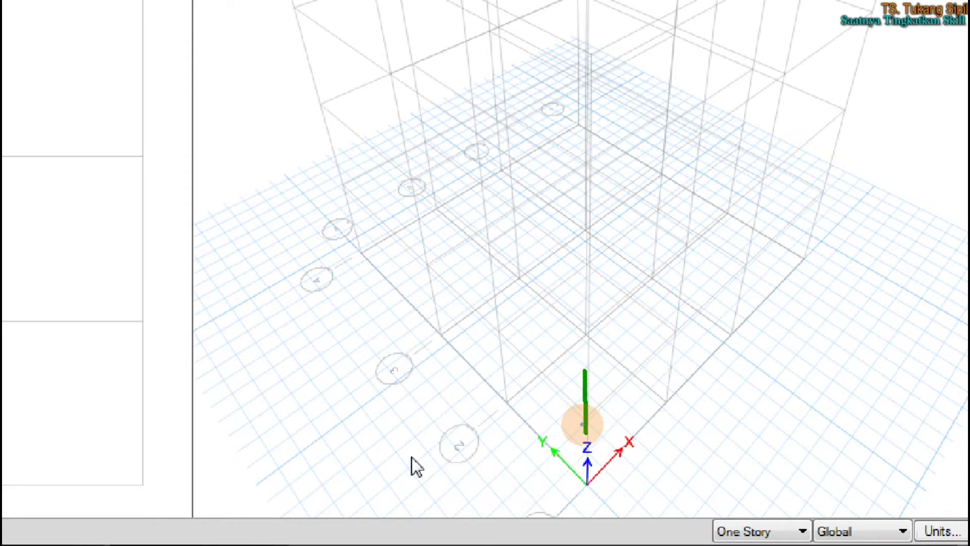
{"action": "mouse_move", "coordinate": [585, 435]}
{"action": "left_mouse_down"}
{"action": "mouse_move", "coordinate": [581, 340]}
{"action": "mouse_move", "coordinate": [591, 342]}
{"action": "mouse_move", "coordinate": [576, 343]}
{"action": "mouse_move", "coordinate": [609, 337]}
{"action": "left_mouse_up"}
{"action": "mouse_move", "coordinate": [556, 221]}
{"action": "left_mouse_down"}
{"action": "mouse_move", "coordinate": [565, 265]}
{"action": "mouse_move", "coordinate": [630, 273]}
{"action": "left_mouse_up"}
{"action": "left_click_drag", "start_coordinate": [575, 244], "coordinate": [617, 241]}
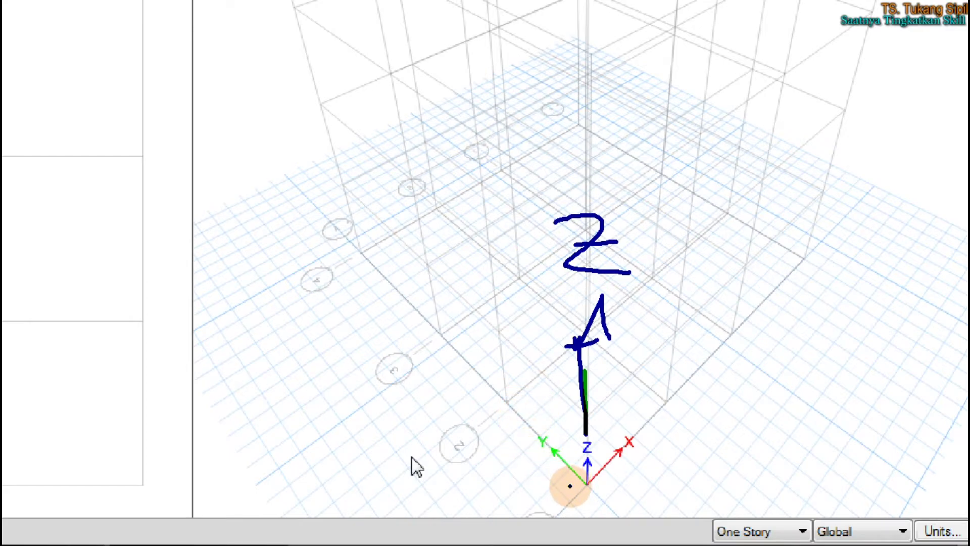
{"action": "mouse_move", "coordinate": [569, 485]}
{"action": "left_mouse_down"}
{"action": "mouse_move", "coordinate": [510, 443]}
{"action": "mouse_move", "coordinate": [502, 452]}
{"action": "mouse_move", "coordinate": [480, 404]}
{"action": "mouse_move", "coordinate": [529, 423]}
{"action": "left_mouse_up"}
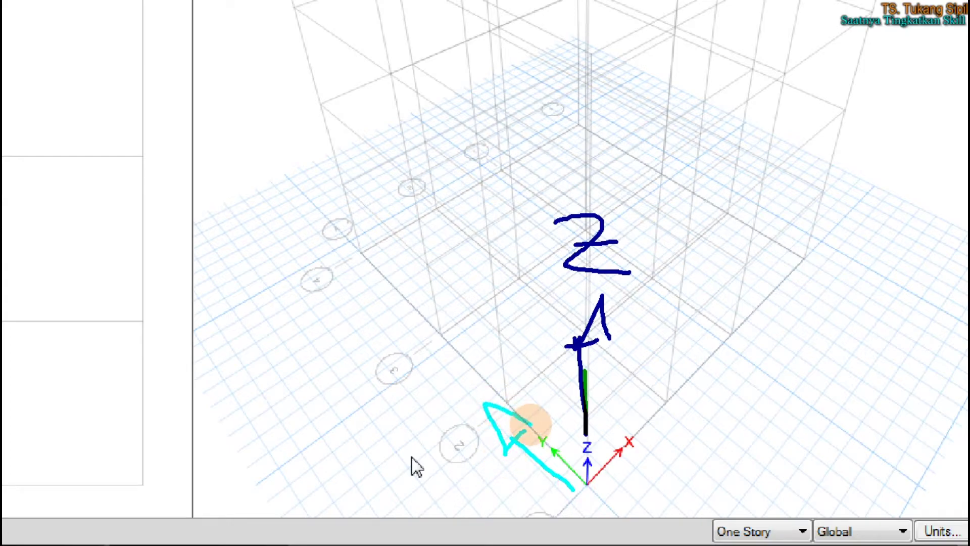
{"action": "mouse_move", "coordinate": [452, 364]}
{"action": "left_mouse_down"}
{"action": "mouse_move", "coordinate": [462, 389]}
{"action": "mouse_move", "coordinate": [482, 365]}
{"action": "left_mouse_up"}
{"action": "left_click_drag", "start_coordinate": [461, 397], "coordinate": [459, 426]}
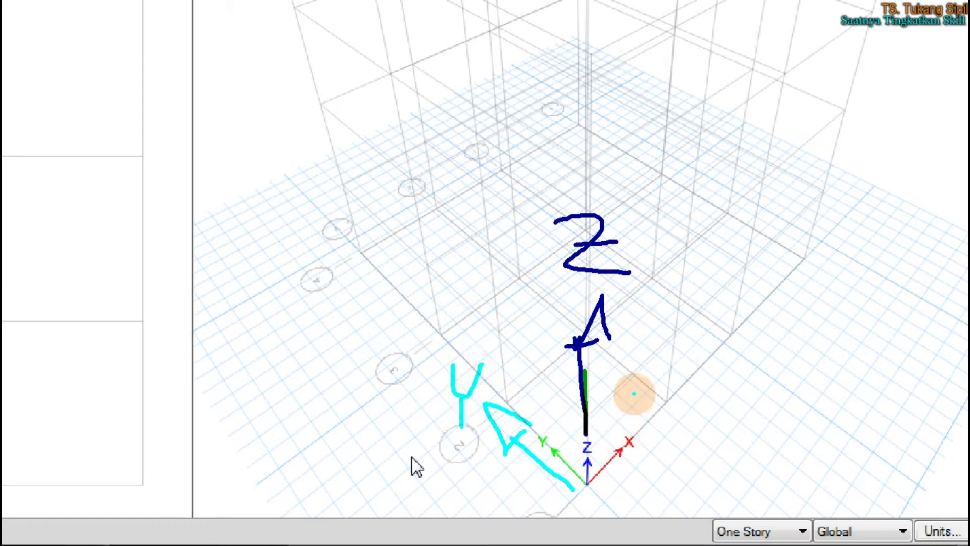
{"action": "mouse_move", "coordinate": [617, 490]}
{"action": "left_mouse_down"}
{"action": "mouse_move", "coordinate": [638, 455]}
{"action": "mouse_move", "coordinate": [677, 442]}
{"action": "mouse_move", "coordinate": [668, 467]}
{"action": "left_mouse_up"}
{"action": "left_click_drag", "start_coordinate": [665, 378], "coordinate": [716, 405]}
{"action": "left_click_drag", "start_coordinate": [733, 371], "coordinate": [685, 413]}
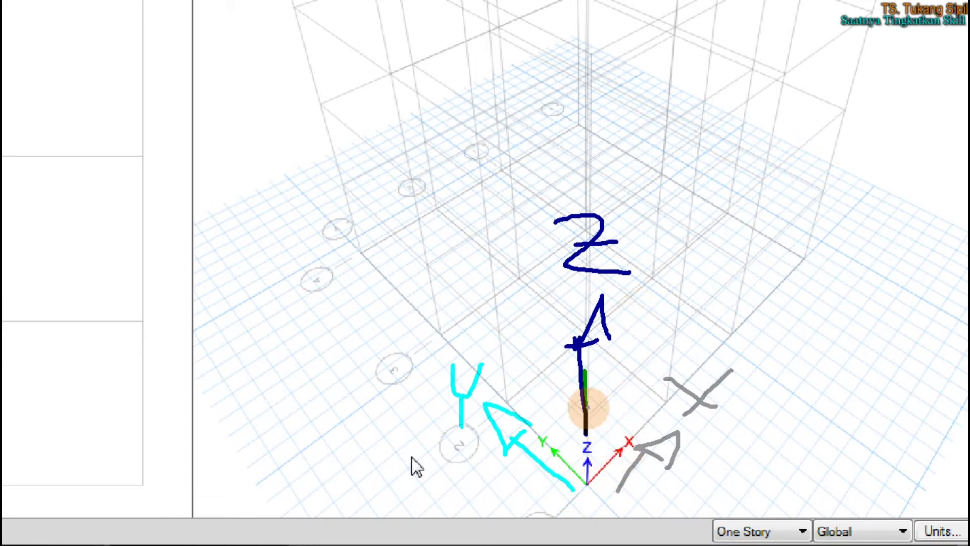
{"action": "key", "text": "Escape"}
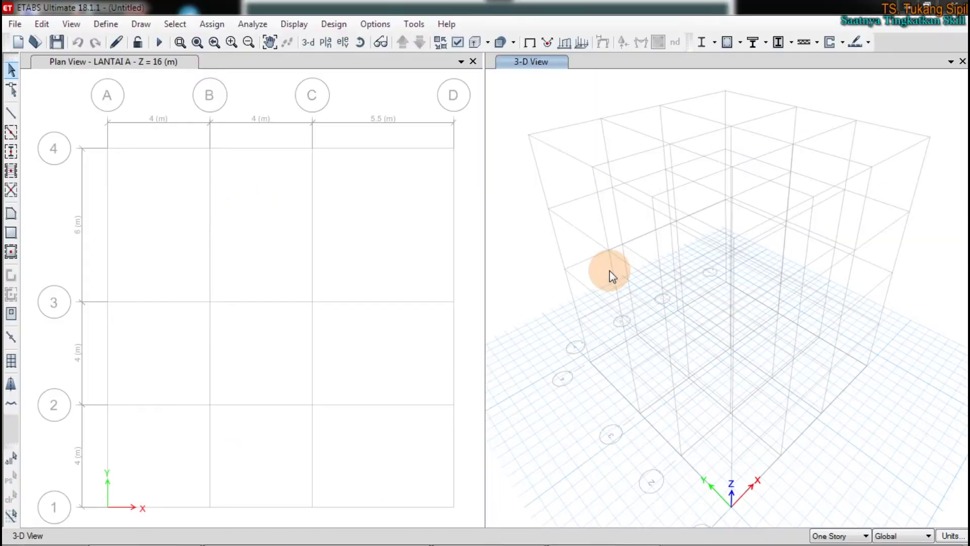
Activate the plan view and move it down one story from LANTAI A
{"action": "left_click", "coordinate": [235, 209]}
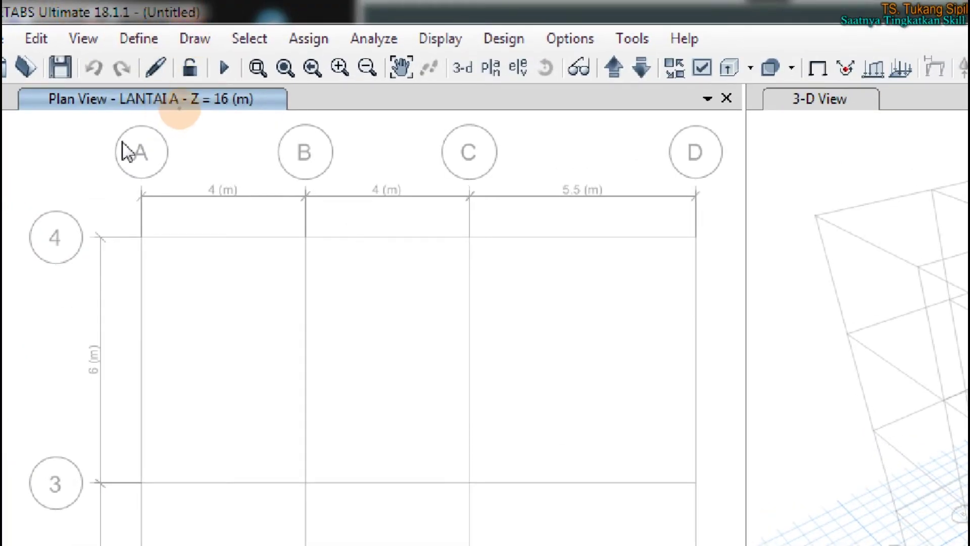
{"action": "mouse_move", "coordinate": [116, 116]}
{"action": "left_mouse_down"}
{"action": "mouse_move", "coordinate": [181, 112]}
{"action": "mouse_move", "coordinate": [211, 158]}
{"action": "mouse_move", "coordinate": [228, 163]}
{"action": "mouse_move", "coordinate": [203, 144]}
{"action": "left_mouse_up"}
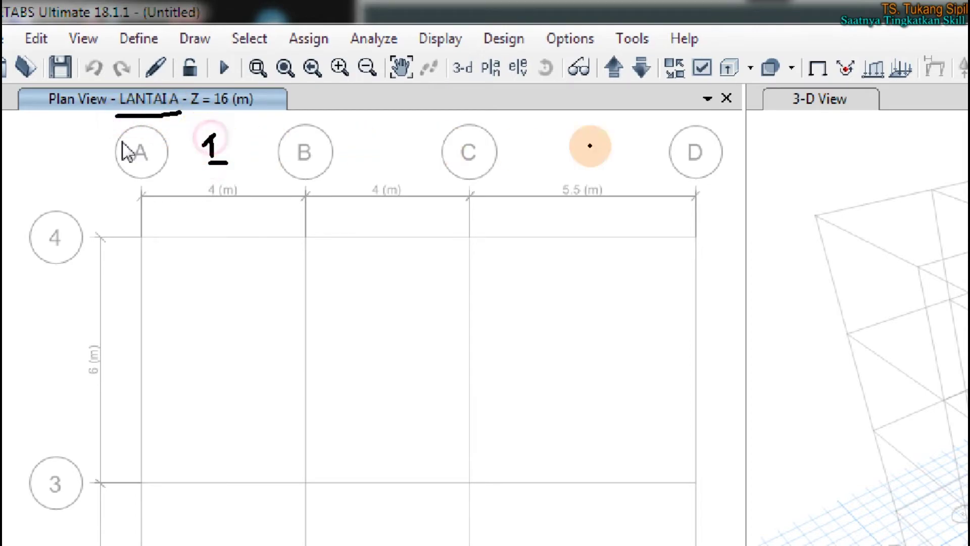
{"action": "mouse_move", "coordinate": [620, 49]}
{"action": "left_mouse_down"}
{"action": "mouse_move", "coordinate": [604, 58]}
{"action": "mouse_move", "coordinate": [602, 81]}
{"action": "mouse_move", "coordinate": [625, 91]}
{"action": "mouse_move", "coordinate": [623, 51]}
{"action": "mouse_move", "coordinate": [630, 81]}
{"action": "mouse_move", "coordinate": [652, 56]}
{"action": "left_mouse_up"}
{"action": "left_click", "coordinate": [636, 80]}
{"action": "left_click", "coordinate": [603, 70]}
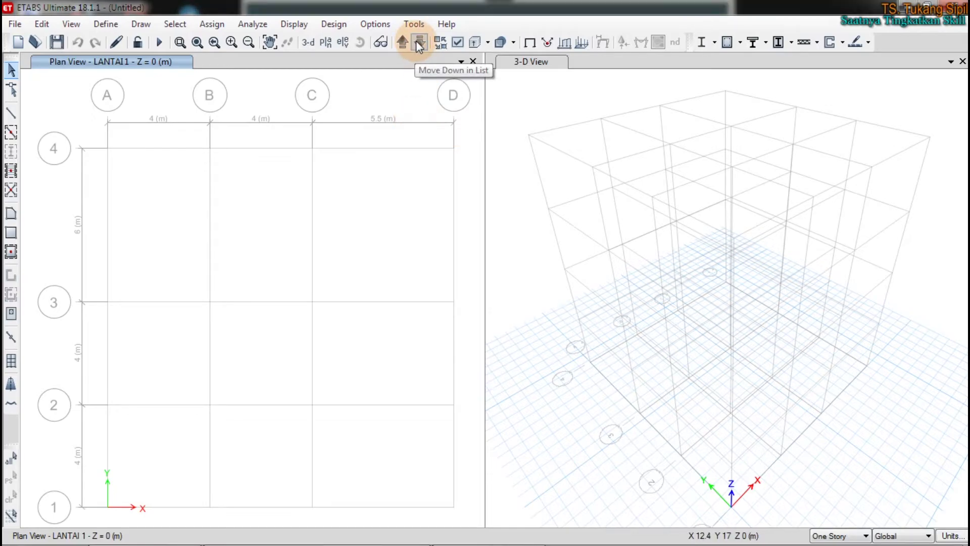
{"action": "left_click", "coordinate": [417, 43]}
Step the plan down two more stories and open the Select Plan View list
{"action": "left_click", "coordinate": [417, 42]}
{"action": "left_click", "coordinate": [417, 43]}
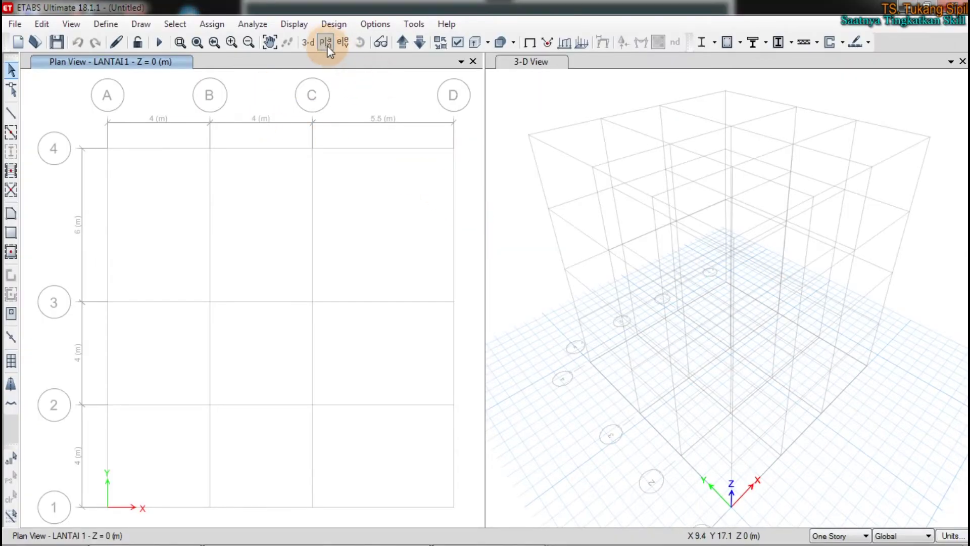
{"action": "left_click", "coordinate": [325, 43]}
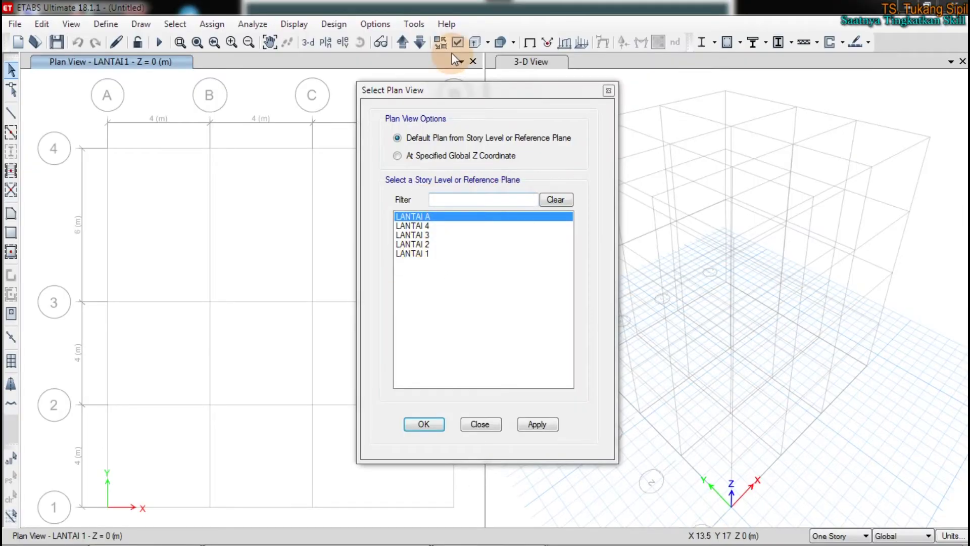
Show the LANTAI 3 plan, then switch the plan view to LANTAI 4
{"action": "left_click_drag", "start_coordinate": [442, 94], "coordinate": [646, 84]}
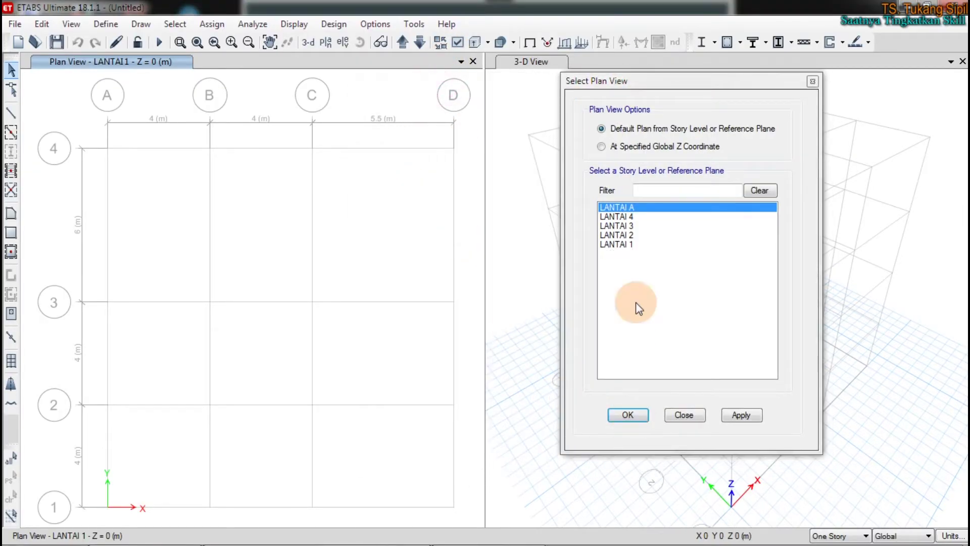
{"action": "left_click", "coordinate": [625, 225]}
{"action": "left_click", "coordinate": [629, 414]}
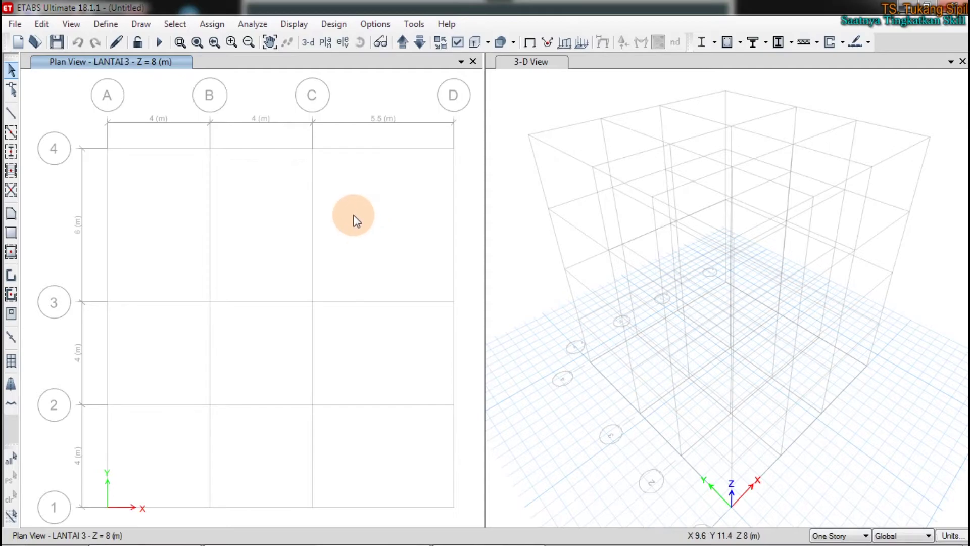
{"action": "left_click", "coordinate": [325, 42]}
{"action": "left_click_drag", "start_coordinate": [581, 80], "coordinate": [452, 63]}
{"action": "left_click", "coordinate": [510, 200]}
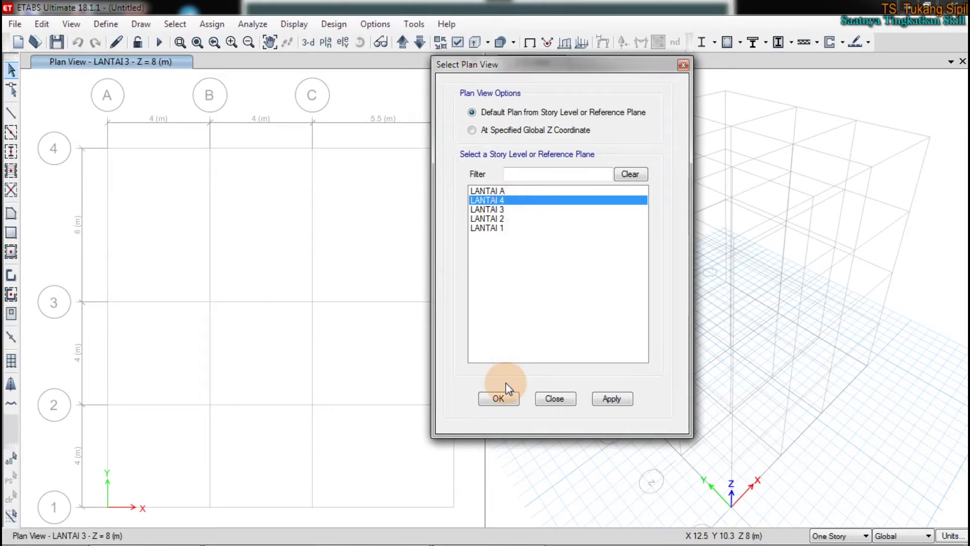
{"action": "left_click", "coordinate": [610, 399]}
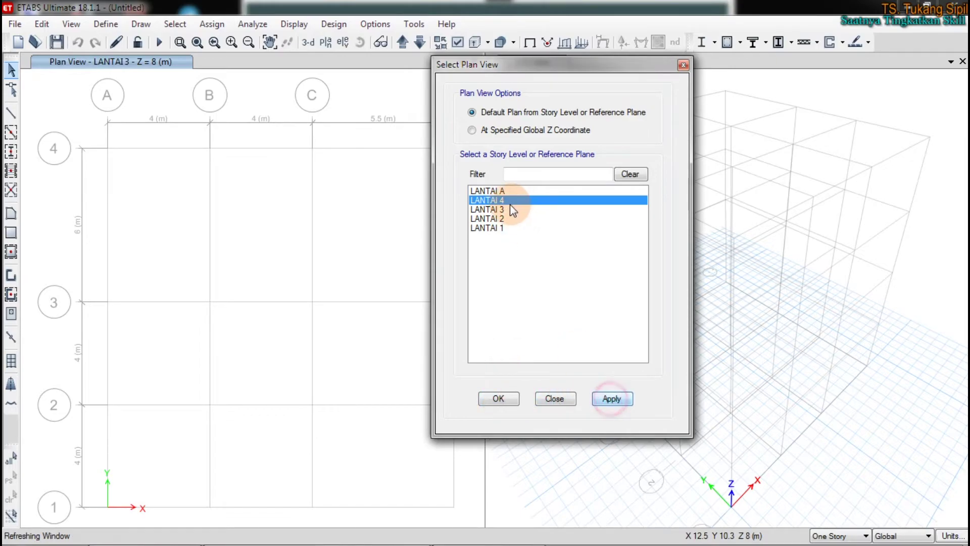
Switch the plan view to LANTAI 2 and then to LANTAI 3
{"action": "left_click", "coordinate": [504, 218]}
{"action": "left_click", "coordinate": [611, 398]}
{"action": "left_click", "coordinate": [496, 201]}
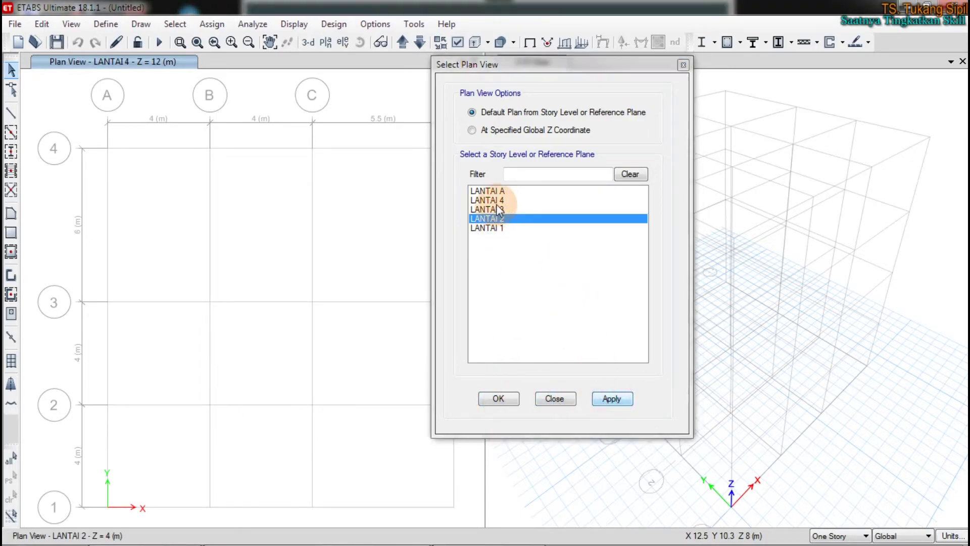
{"action": "left_click", "coordinate": [497, 202]}
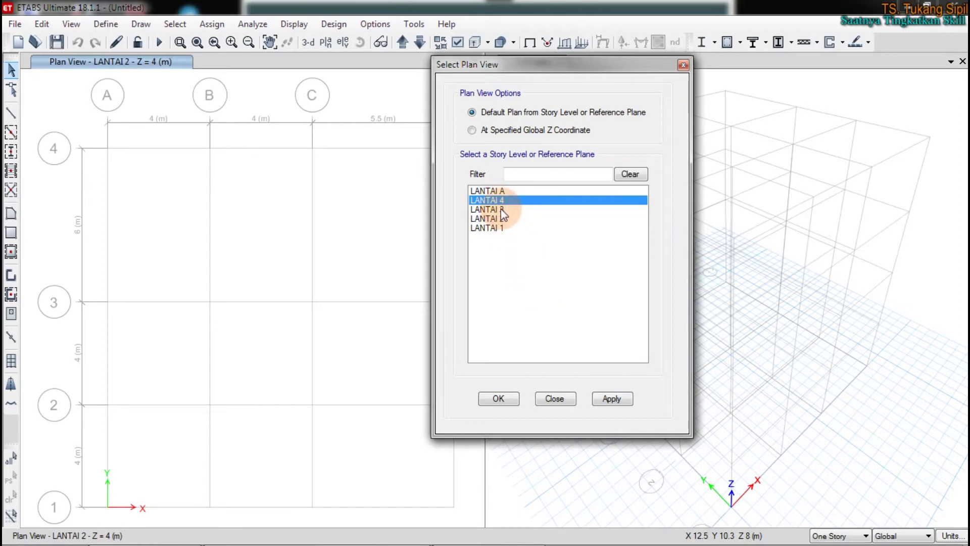
{"action": "left_click", "coordinate": [501, 209]}
{"action": "left_click", "coordinate": [609, 398]}
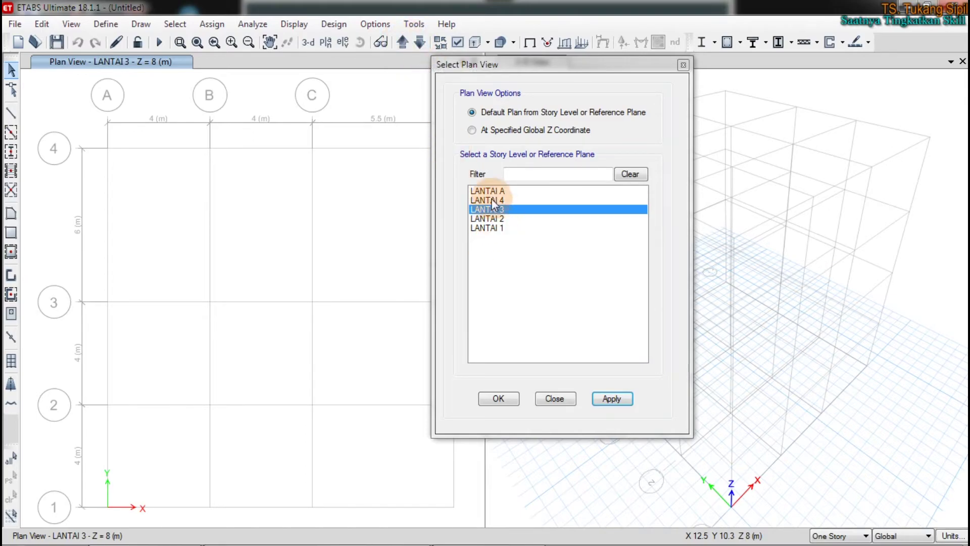
Finish on the LANTAI 1 plan at Z = 0 m
{"action": "left_click_drag", "start_coordinate": [471, 69], "coordinate": [407, 68]}
{"action": "left_click", "coordinate": [435, 219]}
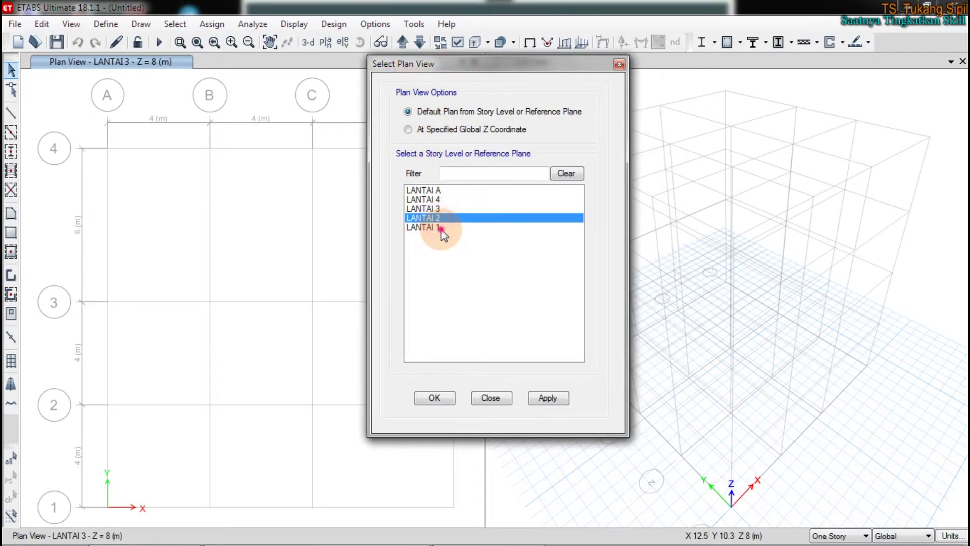
{"action": "left_click", "coordinate": [439, 226]}
{"action": "left_click", "coordinate": [548, 398]}
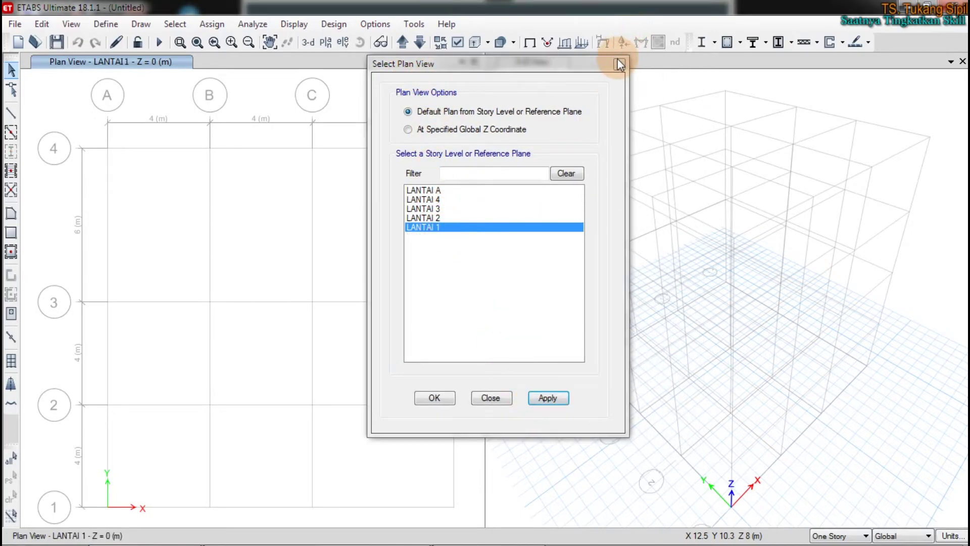
{"action": "left_click", "coordinate": [547, 397]}
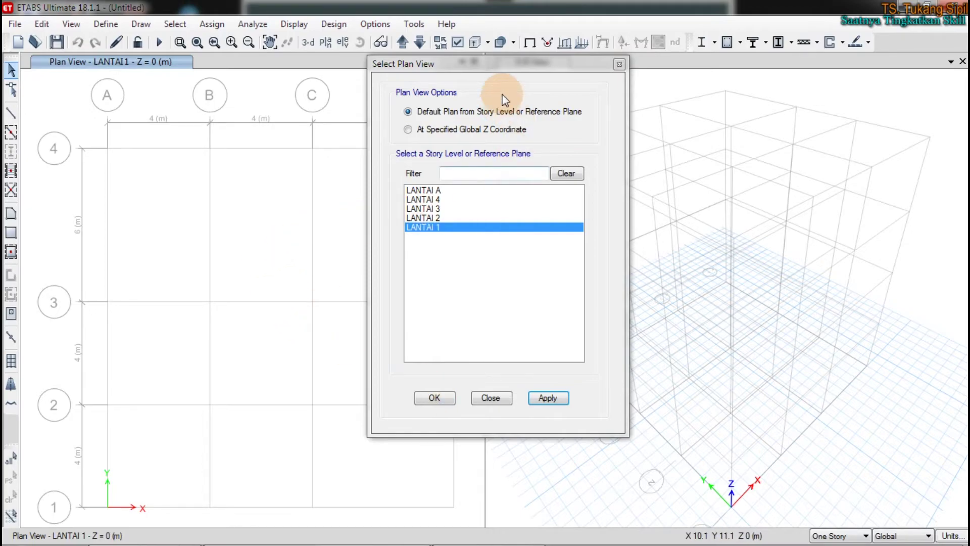
{"action": "left_click_drag", "start_coordinate": [481, 62], "coordinate": [380, 77]}
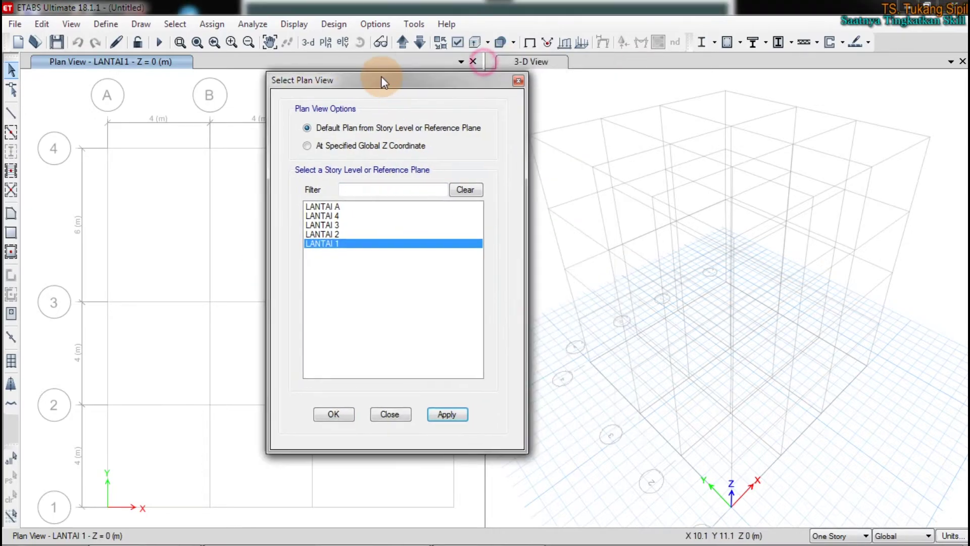
Close the Select Plan View dialog and drag across the Z = 0 m plan and 3-D views
{"action": "left_click", "coordinate": [518, 81]}
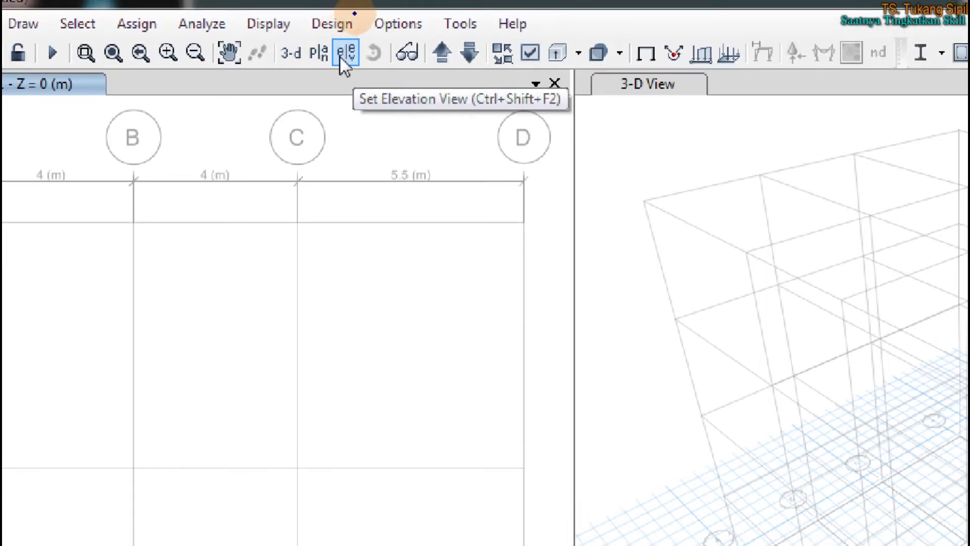
{"action": "left_click_drag", "start_coordinate": [345, 30], "coordinate": [370, 99]}
{"action": "mouse_move", "coordinate": [639, 201]}
{"action": "left_mouse_down"}
{"action": "mouse_move", "coordinate": [738, 545]}
{"action": "mouse_move", "coordinate": [884, 113]}
{"action": "mouse_move", "coordinate": [967, 90]}
{"action": "left_mouse_up"}
{"action": "left_click_drag", "start_coordinate": [679, 323], "coordinate": [934, 247]}
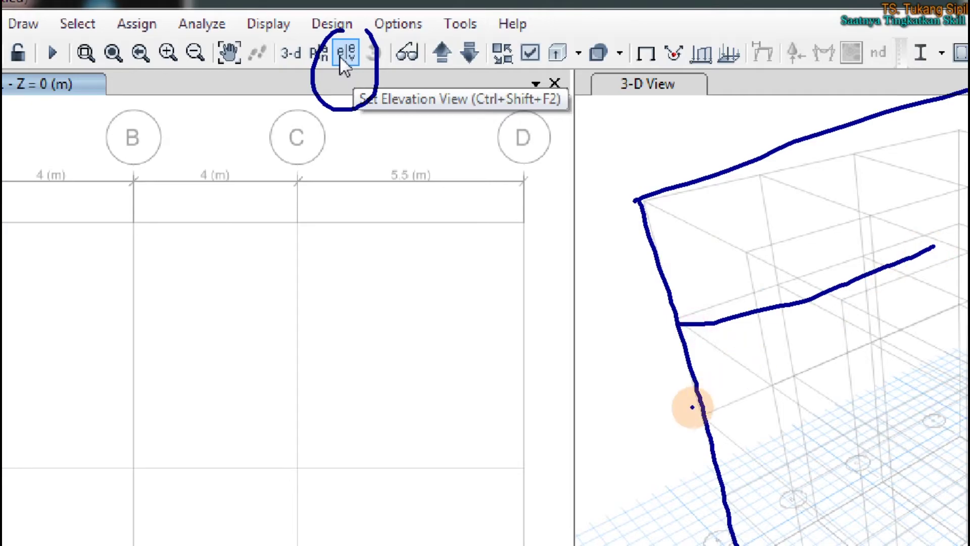
{"action": "left_click_drag", "start_coordinate": [719, 424], "coordinate": [939, 346]}
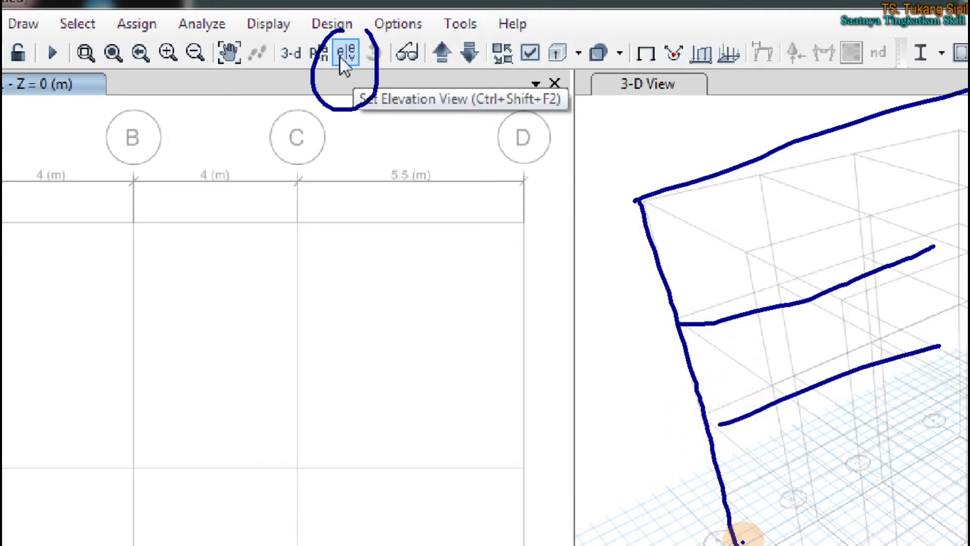
{"action": "left_click_drag", "start_coordinate": [722, 502], "coordinate": [919, 382]}
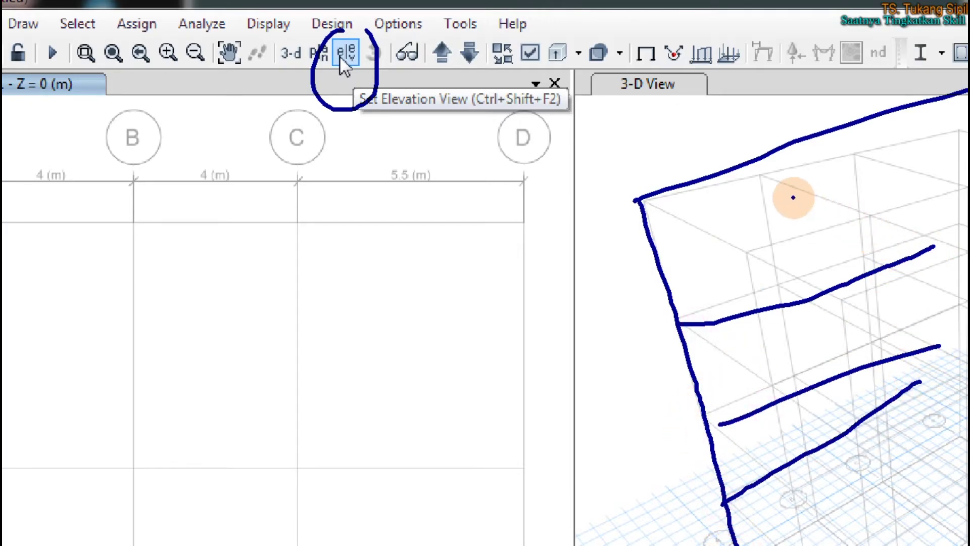
{"action": "left_click_drag", "start_coordinate": [756, 158], "coordinate": [797, 534]}
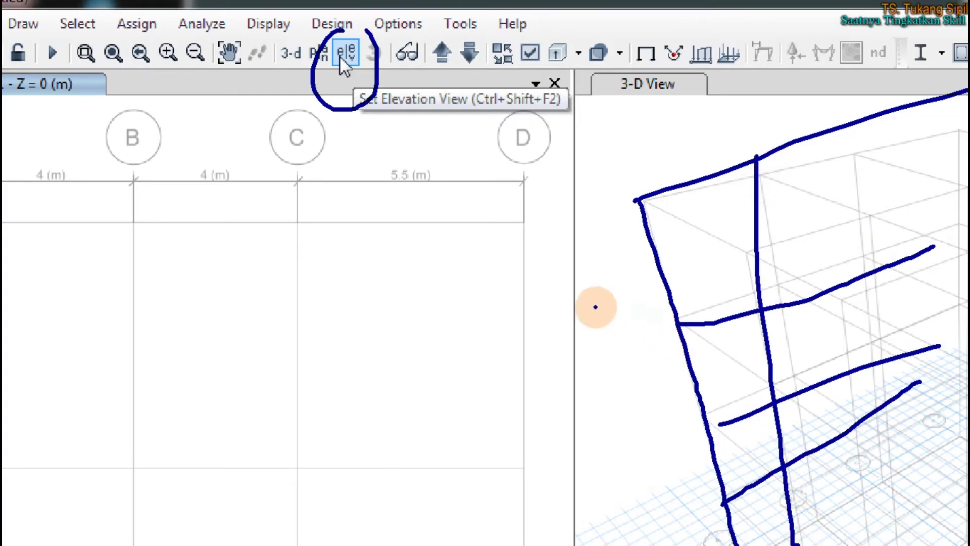
Open the Set Elevation View dialog and move it over the 3-D view
{"action": "key", "text": "Escape"}
{"action": "left_click", "coordinate": [341, 43]}
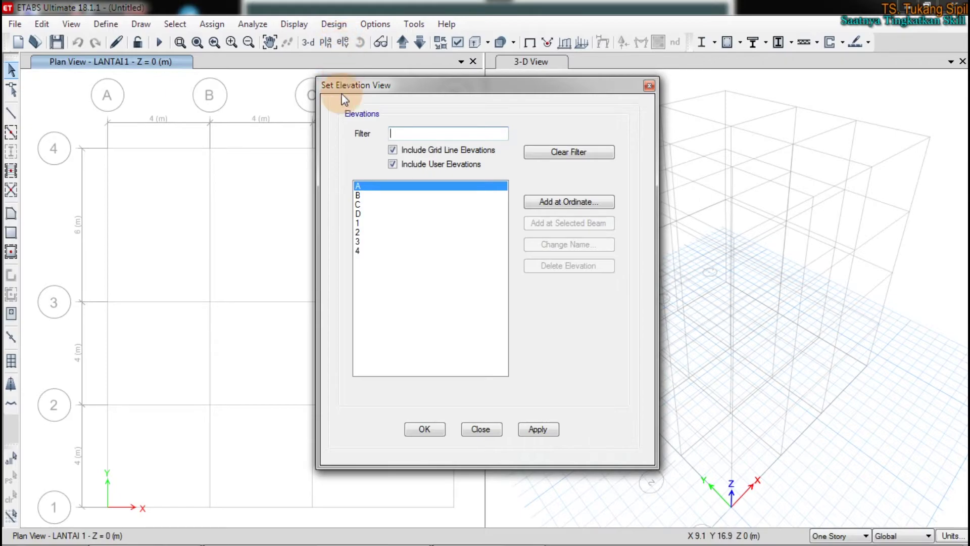
{"action": "left_click_drag", "start_coordinate": [442, 85], "coordinate": [612, 75]}
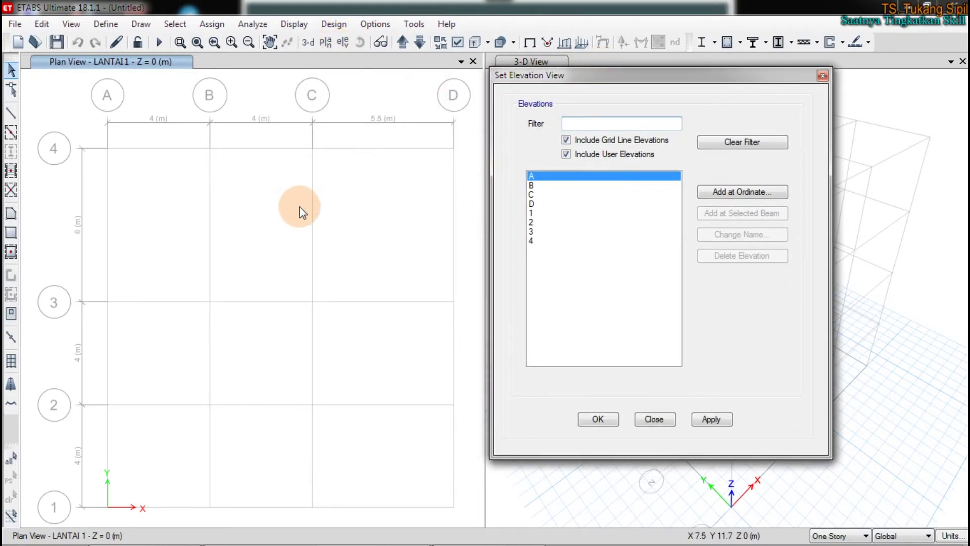
Switch on draw mode and sketch vertical strokes along the grid lines in the left view
{"action": "key", "text": "ctrl+2"}
{"action": "mouse_move", "coordinate": [475, 197]}
{"action": "left_mouse_down"}
{"action": "mouse_move", "coordinate": [349, 195]}
{"action": "mouse_move", "coordinate": [346, 221]}
{"action": "left_mouse_up"}
{"action": "mouse_move", "coordinate": [354, 181]}
{"action": "left_mouse_down"}
{"action": "mouse_move", "coordinate": [312, 195]}
{"action": "mouse_move", "coordinate": [380, 228]}
{"action": "left_mouse_up"}
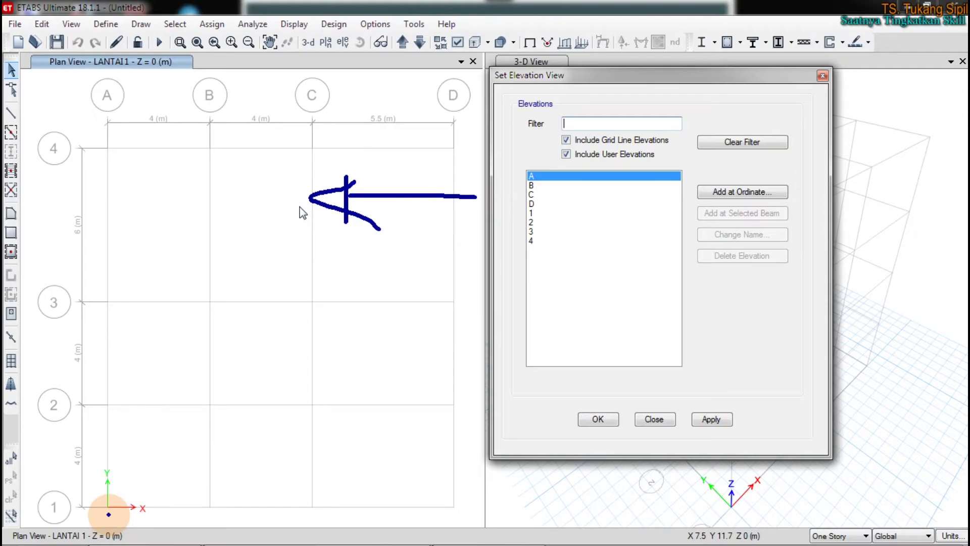
{"action": "left_click_drag", "start_coordinate": [106, 512], "coordinate": [107, 130]}
{"action": "left_click_drag", "start_coordinate": [209, 135], "coordinate": [202, 536]}
{"action": "left_click_drag", "start_coordinate": [306, 144], "coordinate": [301, 500]}
{"action": "left_click_drag", "start_coordinate": [462, 119], "coordinate": [486, 437]}
Sketch horizontal strokes across the left view, then clear the annotations
{"action": "left_click_drag", "start_coordinate": [82, 501], "coordinate": [298, 503]}
{"action": "left_click_drag", "start_coordinate": [87, 402], "coordinate": [290, 397]}
{"action": "left_click_drag", "start_coordinate": [92, 298], "coordinate": [397, 317]}
{"action": "left_click_drag", "start_coordinate": [108, 150], "coordinate": [355, 151]}
{"action": "mouse_move", "coordinate": [534, 158]}
{"action": "left_mouse_down"}
{"action": "mouse_move", "coordinate": [515, 186]}
{"action": "mouse_move", "coordinate": [559, 216]}
{"action": "mouse_move", "coordinate": [527, 158]}
{"action": "left_mouse_up"}
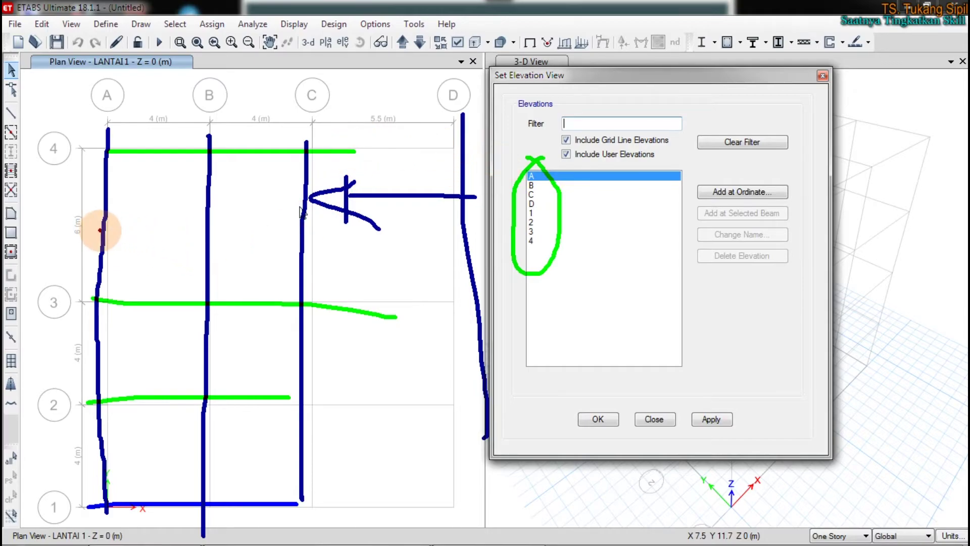
{"action": "left_click_drag", "start_coordinate": [101, 230], "coordinate": [453, 229]}
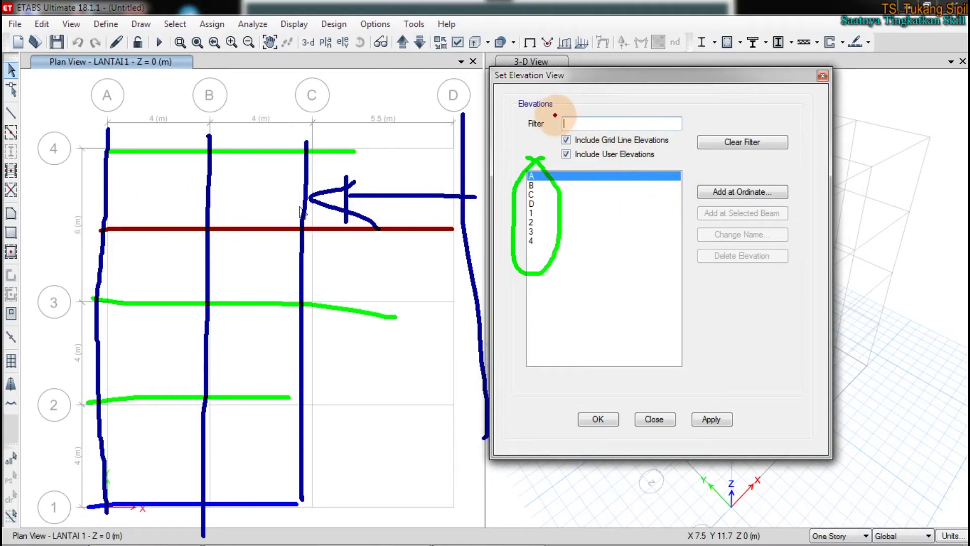
{"action": "mouse_move", "coordinate": [808, 176]}
{"action": "left_mouse_down"}
{"action": "mouse_move", "coordinate": [726, 172]}
{"action": "mouse_move", "coordinate": [697, 206]}
{"action": "mouse_move", "coordinate": [816, 181]}
{"action": "left_mouse_up"}
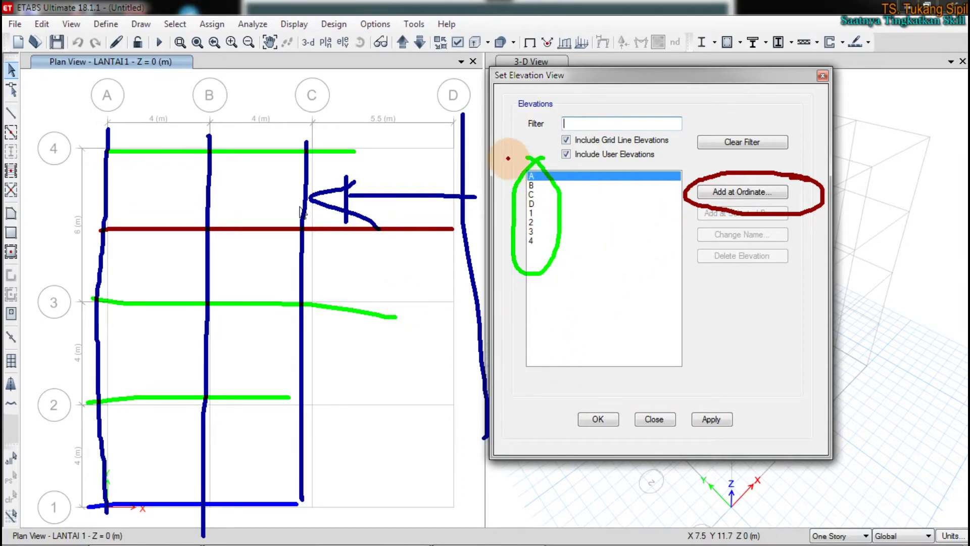
{"action": "key", "text": "Escape"}
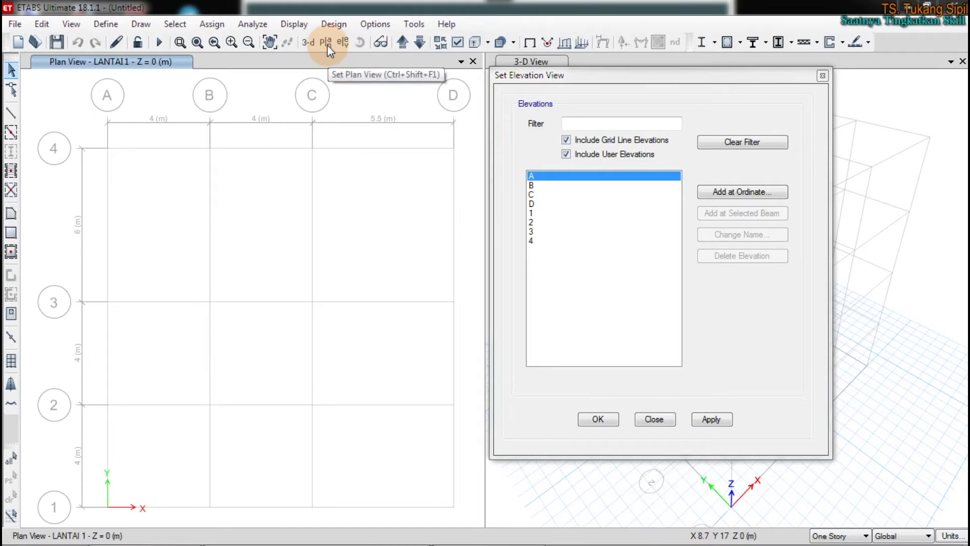
Reopen Select Plan View and choose At Specified Global Z Coordinate, showing 0 m
{"action": "left_click", "coordinate": [326, 45]}
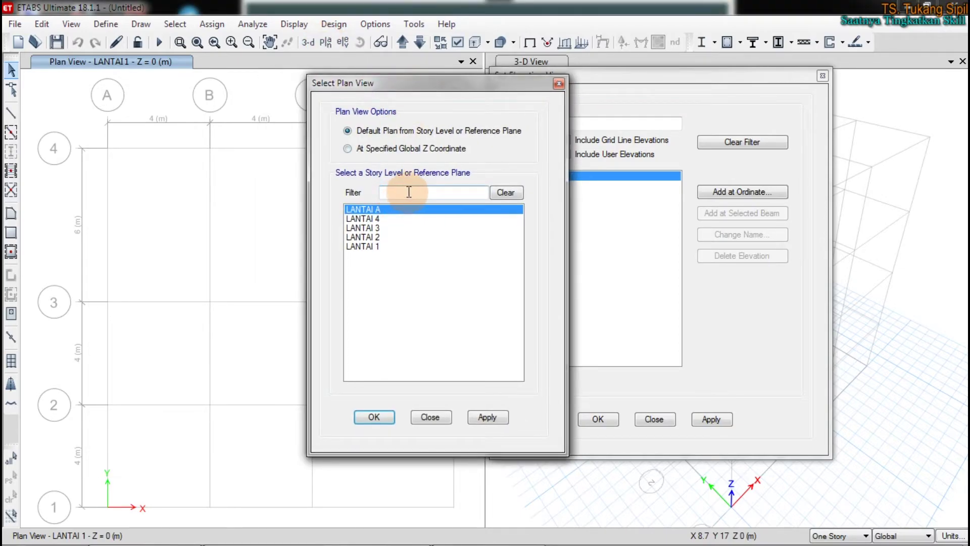
{"action": "left_click", "coordinate": [348, 149]}
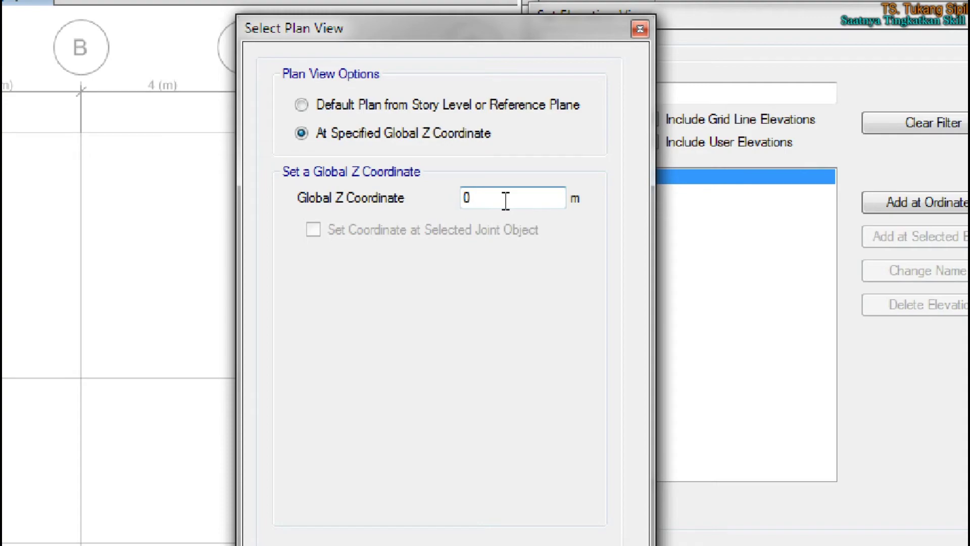
{"action": "mouse_move", "coordinate": [336, 291]}
{"action": "left_mouse_down"}
{"action": "mouse_move", "coordinate": [342, 358]}
{"action": "mouse_move", "coordinate": [336, 292]}
{"action": "mouse_move", "coordinate": [439, 399]}
{"action": "mouse_move", "coordinate": [448, 470]}
{"action": "left_mouse_up"}
{"action": "left_click_drag", "start_coordinate": [319, 450], "coordinate": [337, 449]}
{"action": "left_click_drag", "start_coordinate": [417, 459], "coordinate": [523, 475]}
{"action": "left_click_drag", "start_coordinate": [536, 464], "coordinate": [538, 475]}
{"action": "mouse_move", "coordinate": [483, 290]}
{"action": "left_mouse_down"}
{"action": "mouse_move", "coordinate": [508, 311]}
{"action": "mouse_move", "coordinate": [534, 314]}
{"action": "left_mouse_up"}
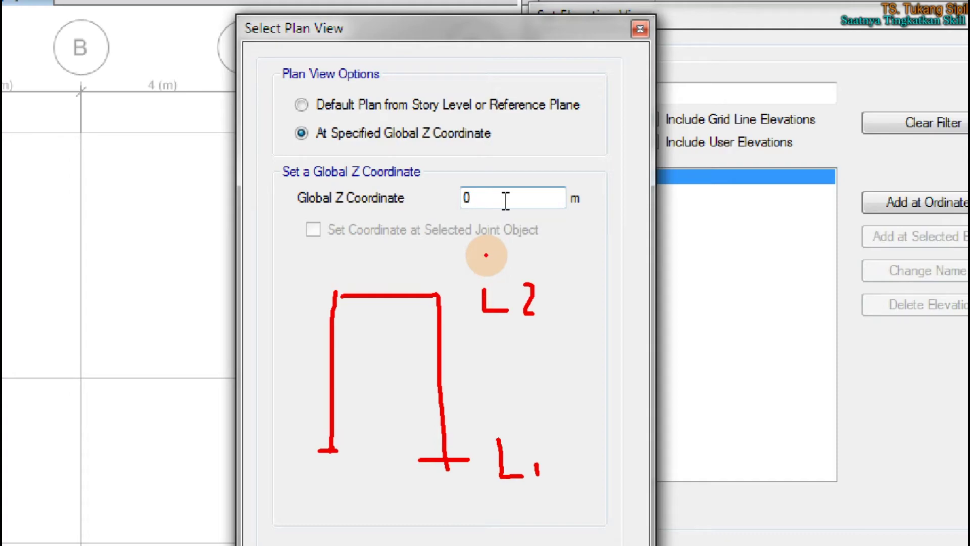
{"action": "left_click_drag", "start_coordinate": [285, 116], "coordinate": [301, 101]}
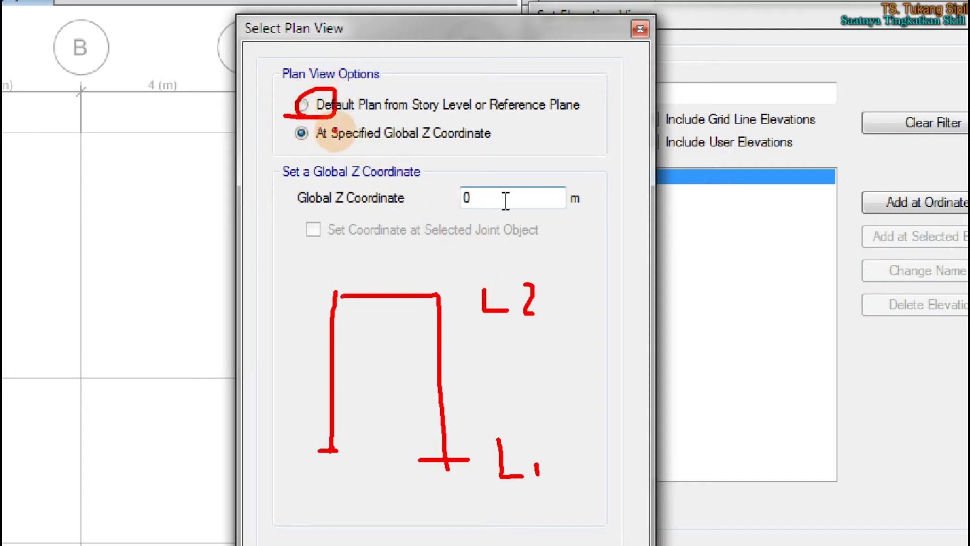
{"action": "left_click", "coordinate": [540, 314]}
{"action": "mouse_move", "coordinate": [526, 419]}
{"action": "left_mouse_down"}
{"action": "mouse_move", "coordinate": [481, 498]}
{"action": "mouse_move", "coordinate": [546, 433]}
{"action": "left_mouse_up"}
{"action": "mouse_move", "coordinate": [544, 266]}
{"action": "left_mouse_down"}
{"action": "mouse_move", "coordinate": [492, 264]}
{"action": "mouse_move", "coordinate": [577, 303]}
{"action": "mouse_move", "coordinate": [566, 272]}
{"action": "left_mouse_up"}
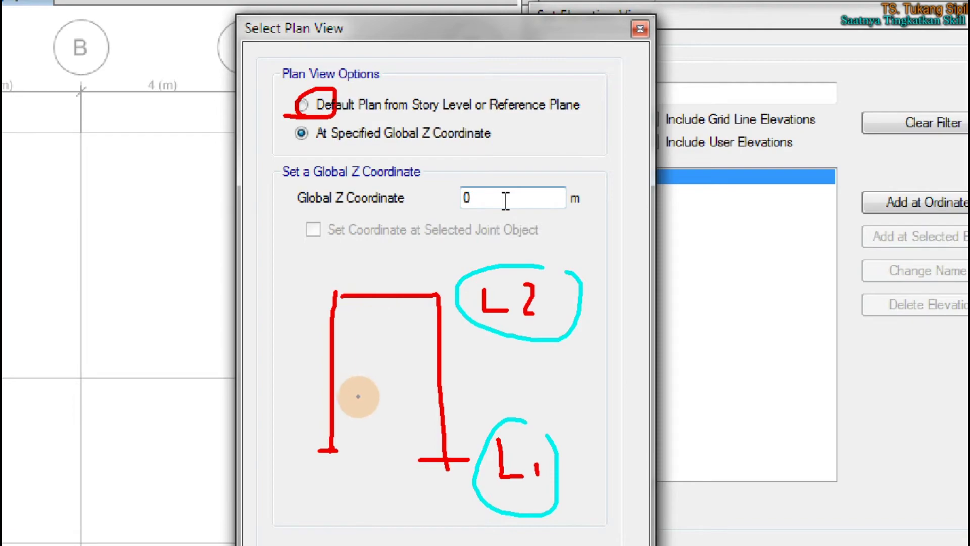
{"action": "left_click_drag", "start_coordinate": [331, 380], "coordinate": [439, 382]}
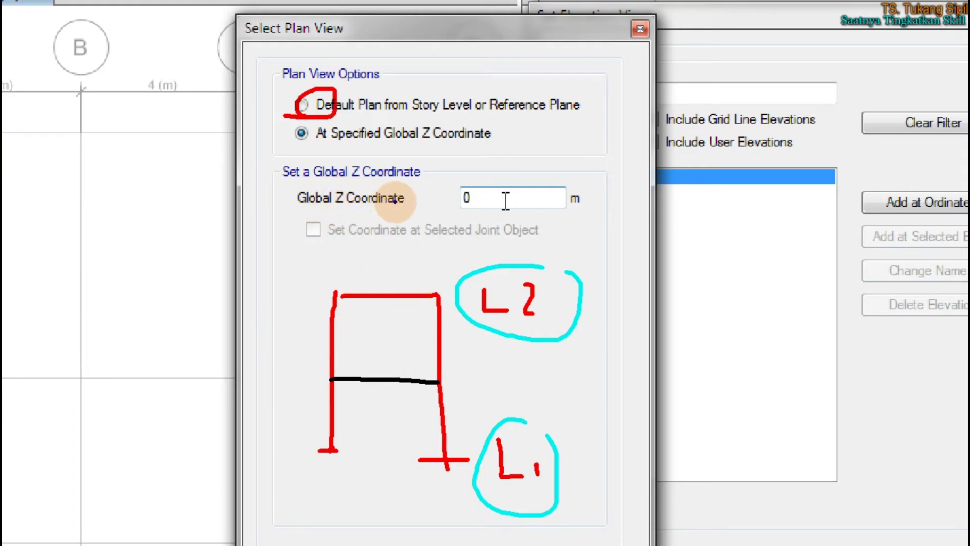
{"action": "mouse_move", "coordinate": [465, 180]}
{"action": "left_mouse_down"}
{"action": "mouse_move", "coordinate": [457, 216]}
{"action": "mouse_move", "coordinate": [478, 183]}
{"action": "left_mouse_up"}
{"action": "mouse_move", "coordinate": [283, 372]}
{"action": "left_mouse_down"}
{"action": "mouse_move", "coordinate": [297, 373]}
{"action": "mouse_move", "coordinate": [303, 447]}
{"action": "left_mouse_up"}
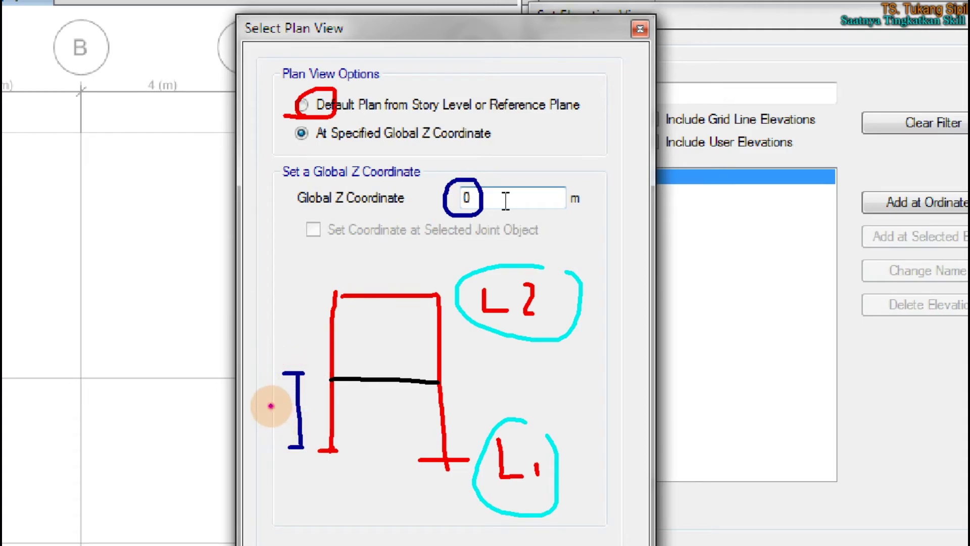
{"action": "left_click_drag", "start_coordinate": [271, 405], "coordinate": [282, 426]}
{"action": "mouse_move", "coordinate": [299, 376]}
{"action": "left_mouse_down"}
{"action": "mouse_move", "coordinate": [295, 321]}
{"action": "mouse_move", "coordinate": [309, 295]}
{"action": "left_mouse_up"}
{"action": "left_click_drag", "start_coordinate": [269, 326], "coordinate": [284, 350]}
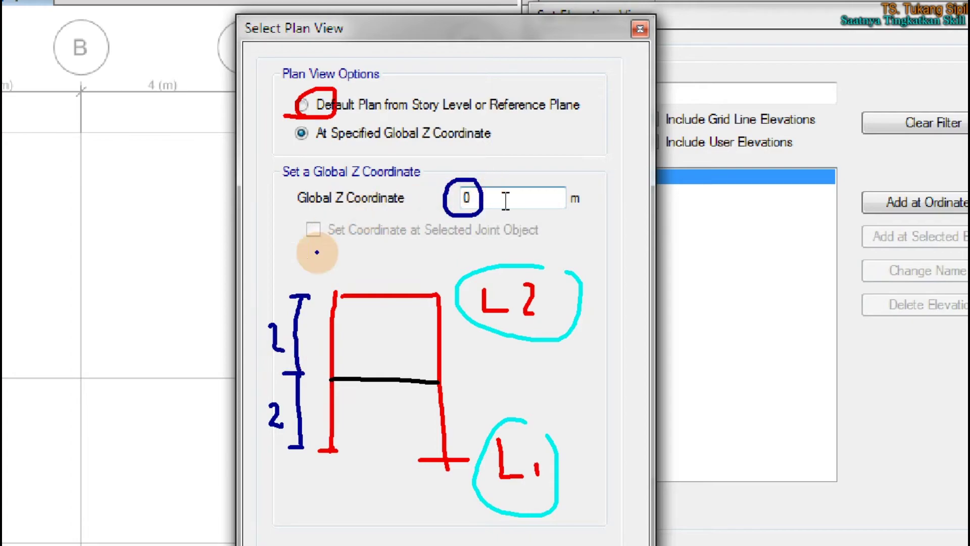
{"action": "mouse_move", "coordinate": [372, 377]}
{"action": "left_mouse_down"}
{"action": "mouse_move", "coordinate": [507, 208]}
{"action": "mouse_move", "coordinate": [519, 207]}
{"action": "mouse_move", "coordinate": [527, 223]}
{"action": "left_mouse_up"}
{"action": "mouse_move", "coordinate": [548, 163]}
{"action": "left_mouse_down"}
{"action": "mouse_move", "coordinate": [566, 161]}
{"action": "mouse_move", "coordinate": [578, 214]}
{"action": "left_mouse_up"}
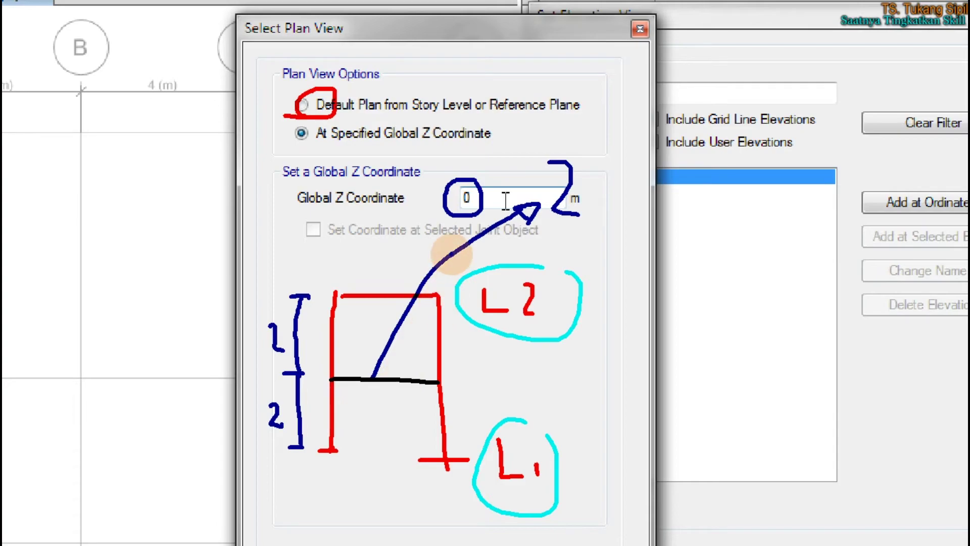
{"action": "mouse_move", "coordinate": [244, 40]}
{"action": "left_mouse_down"}
{"action": "mouse_move", "coordinate": [363, 36]}
{"action": "mouse_move", "coordinate": [313, 12]}
{"action": "mouse_move", "coordinate": [238, 23]}
{"action": "mouse_move", "coordinate": [252, 40]}
{"action": "left_mouse_up"}
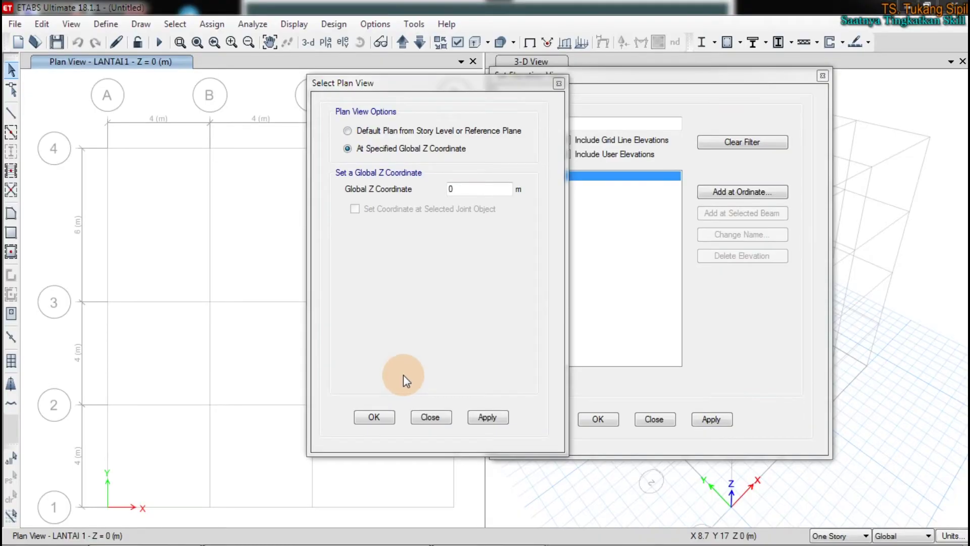
{"action": "left_click", "coordinate": [429, 416]}
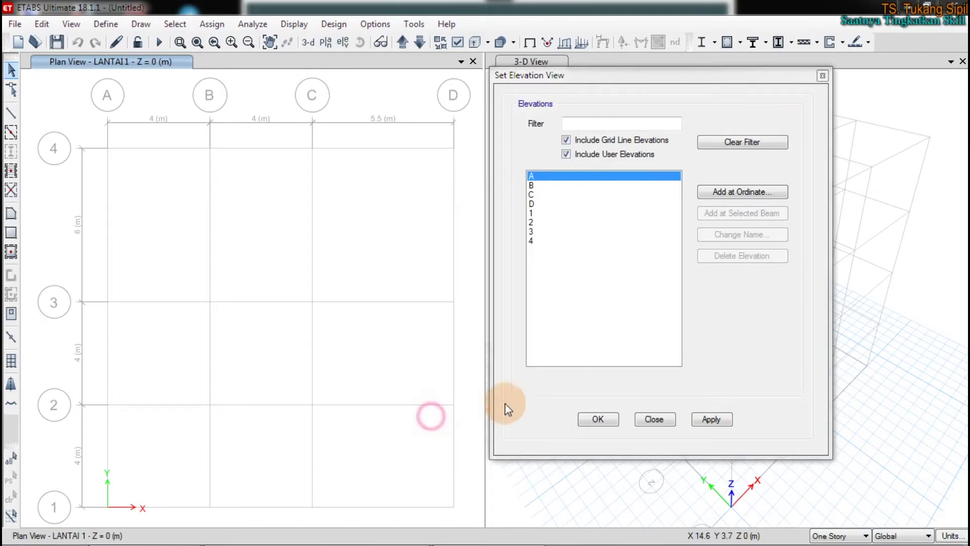
Close the elevation settings and turn the plan pane into the default 3-D view
{"action": "left_click", "coordinate": [652, 418]}
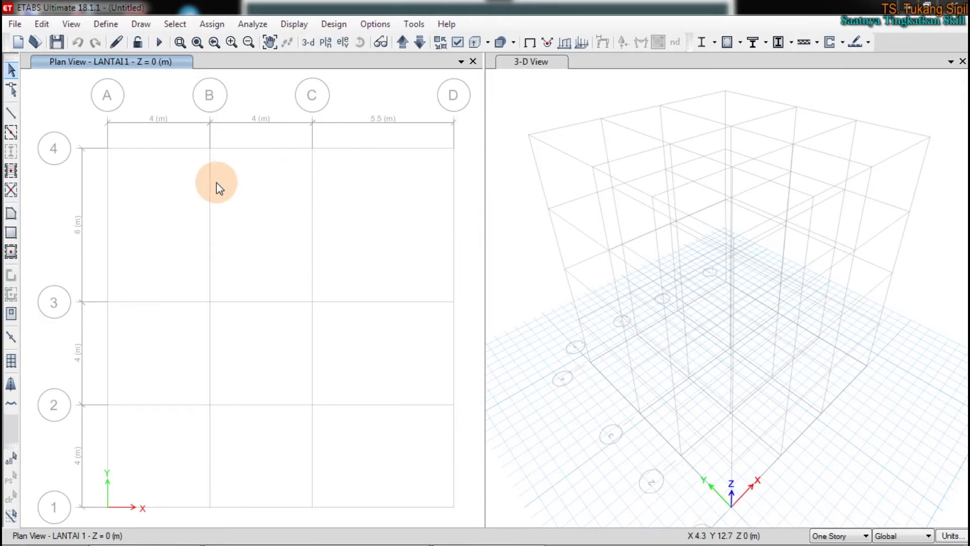
{"action": "left_click", "coordinate": [546, 101]}
{"action": "left_click", "coordinate": [357, 166]}
{"action": "left_click", "coordinate": [241, 176]}
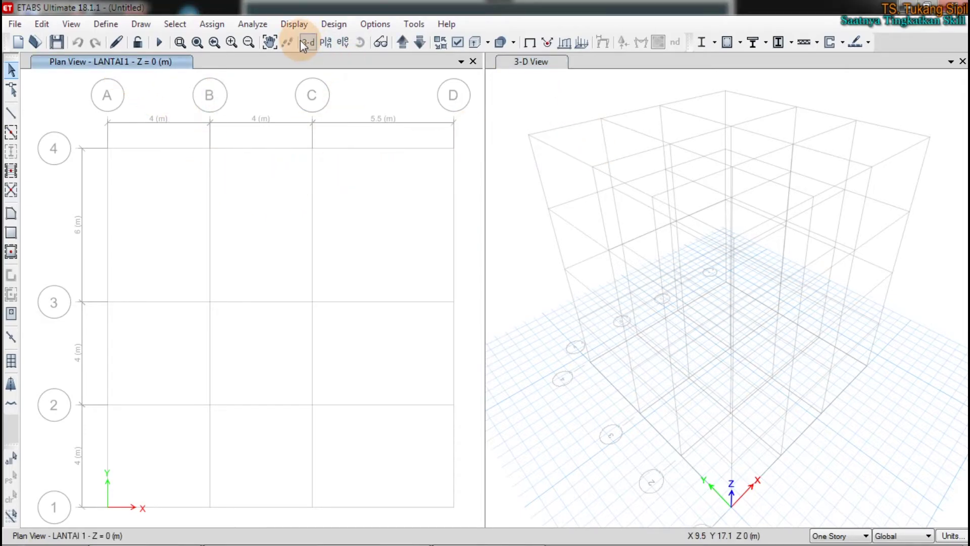
{"action": "left_click", "coordinate": [306, 43]}
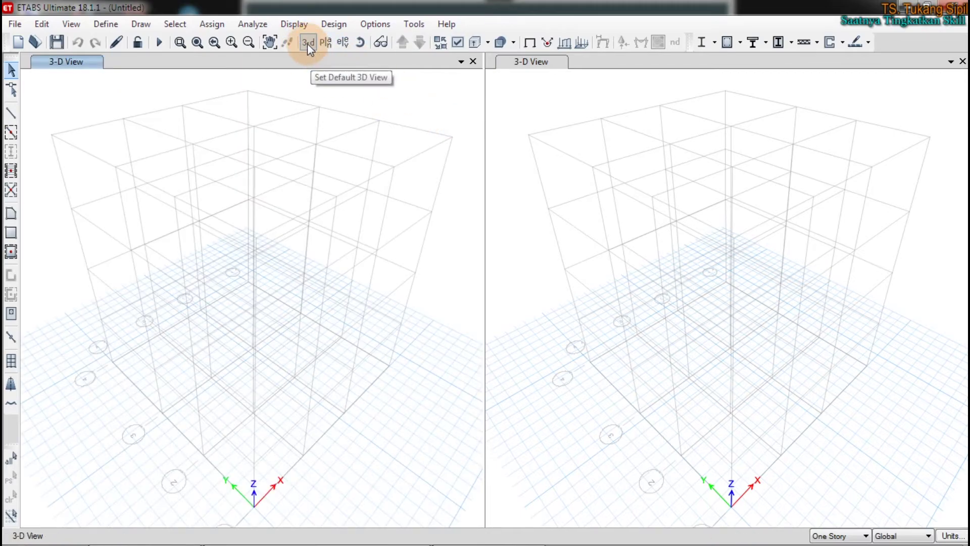
Show the grid line B elevation in the left pane
{"action": "left_click", "coordinate": [341, 43]}
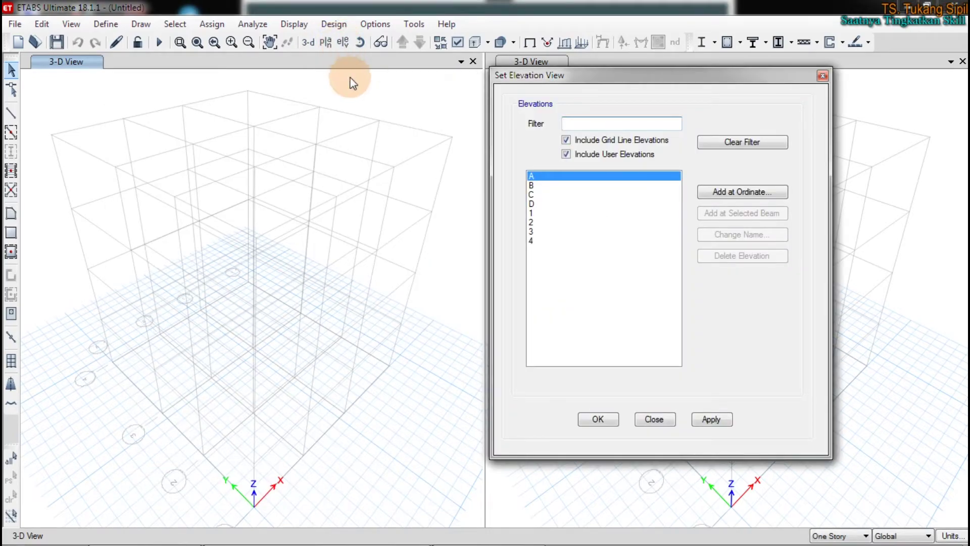
{"action": "left_click", "coordinate": [381, 103]}
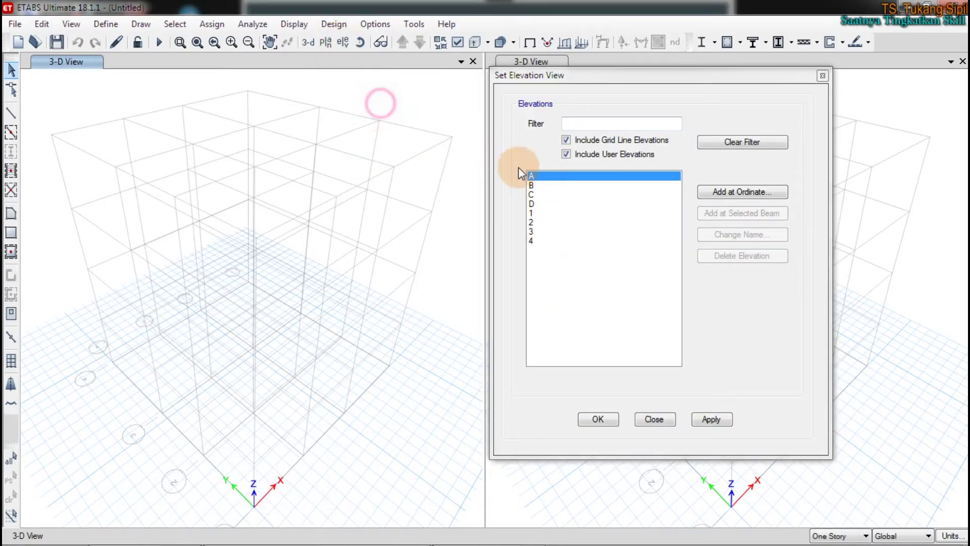
{"action": "left_click", "coordinate": [533, 186]}
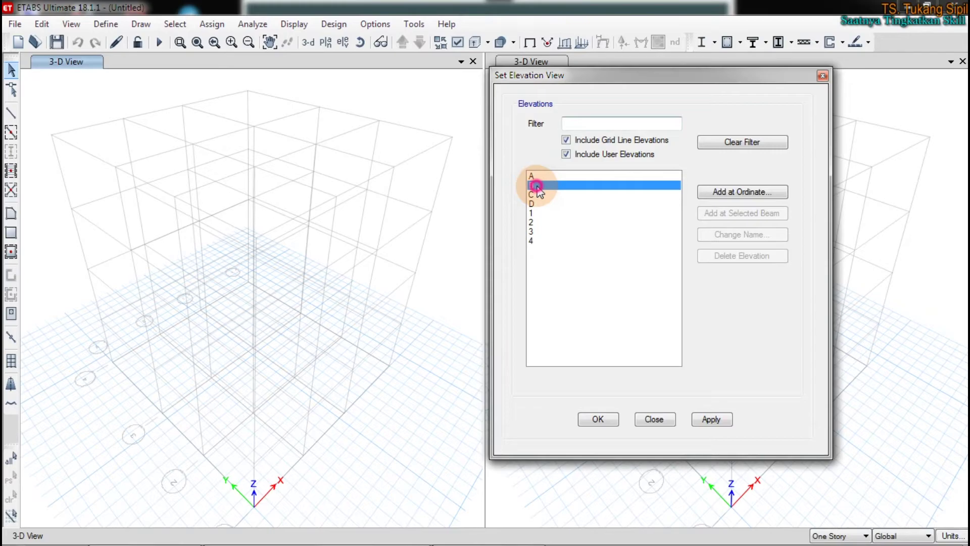
{"action": "left_click", "coordinate": [715, 419]}
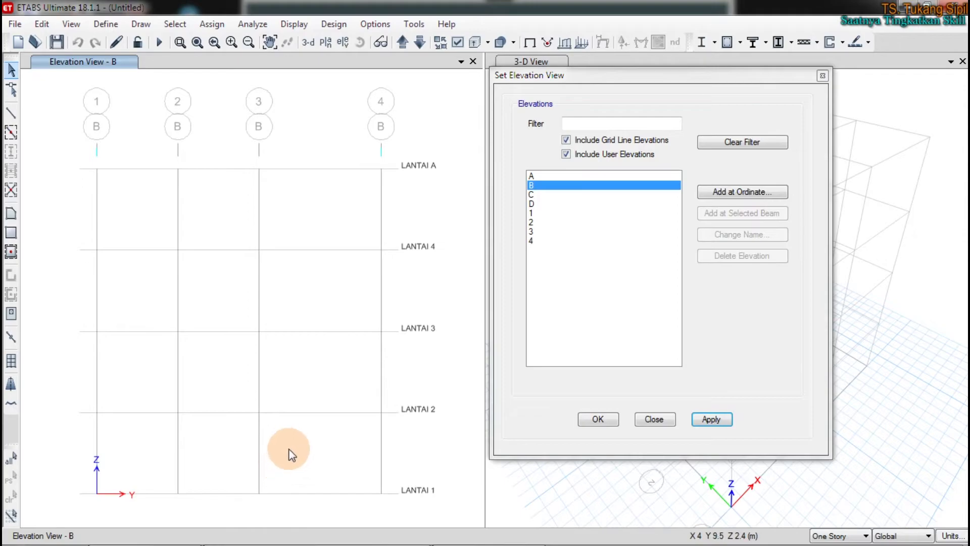
Draw horizontal marks across the story levels of elevation B
{"action": "left_click", "coordinate": [258, 447]}
{"action": "left_click", "coordinate": [382, 447]}
{"action": "left_click", "coordinate": [258, 379]}
{"action": "left_click_drag", "start_coordinate": [258, 378], "coordinate": [394, 387]}
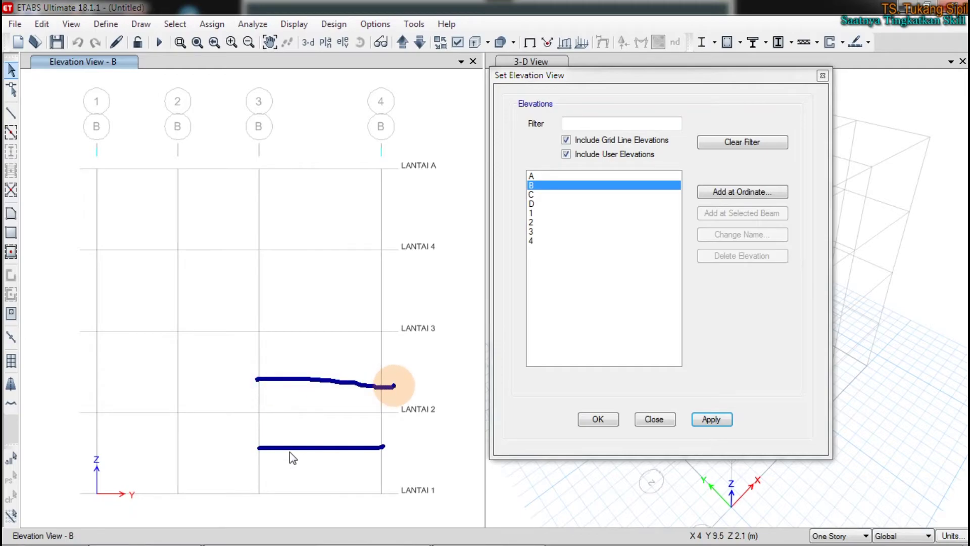
{"action": "left_click_drag", "start_coordinate": [260, 294], "coordinate": [379, 298]}
{"action": "left_click_drag", "start_coordinate": [249, 216], "coordinate": [404, 215]}
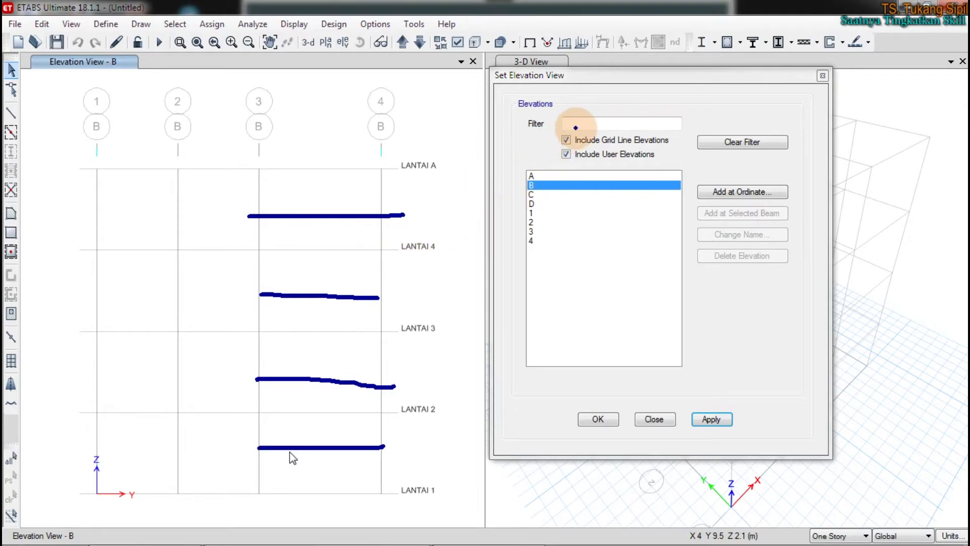
{"action": "mouse_move", "coordinate": [797, 180]}
{"action": "left_mouse_down"}
{"action": "mouse_move", "coordinate": [685, 192]}
{"action": "mouse_move", "coordinate": [796, 210]}
{"action": "mouse_move", "coordinate": [781, 190]}
{"action": "left_mouse_up"}
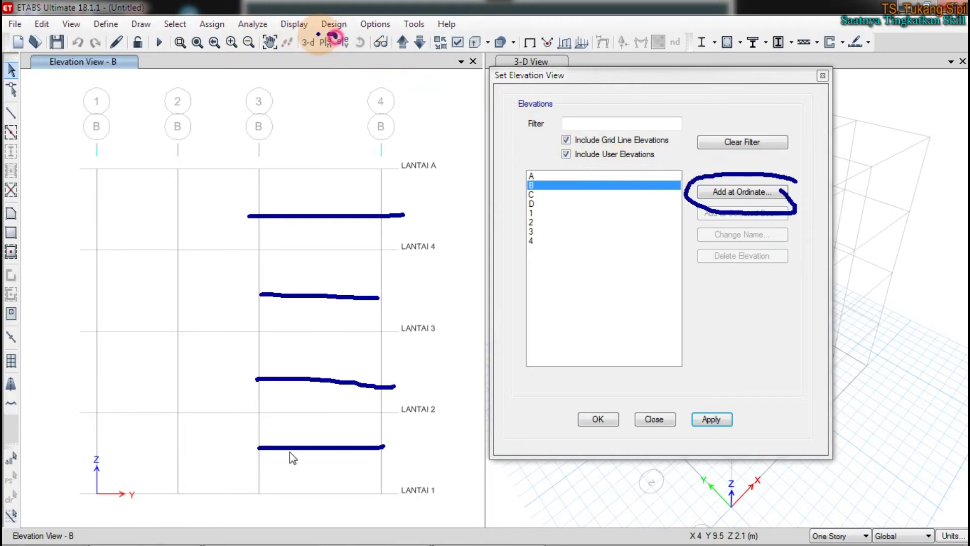
Try the Global Z Coordinate option in Select Plan View, then cancel without applying
{"action": "left_click", "coordinate": [325, 42]}
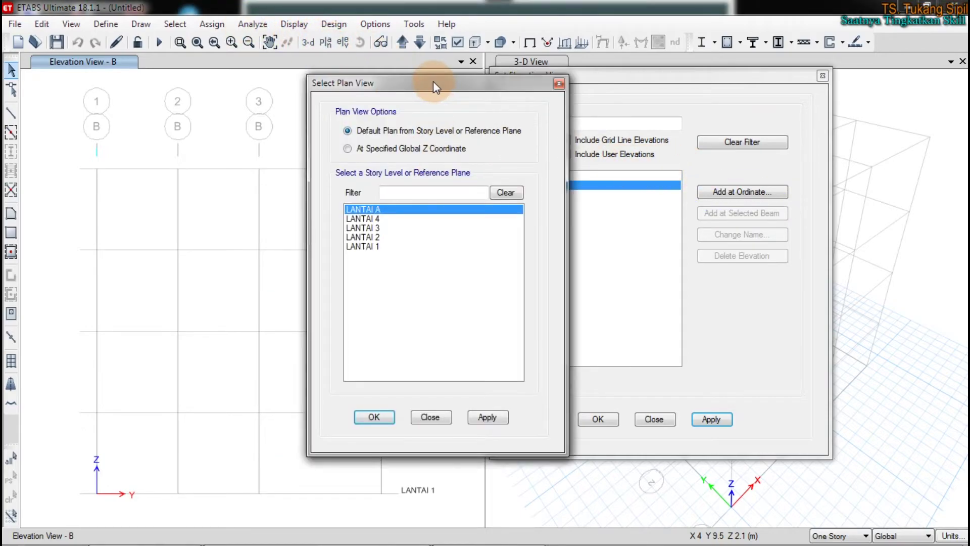
{"action": "left_click_drag", "start_coordinate": [433, 83], "coordinate": [646, 77]}
{"action": "left_click", "coordinate": [590, 145]}
{"action": "left_click", "coordinate": [674, 186]}
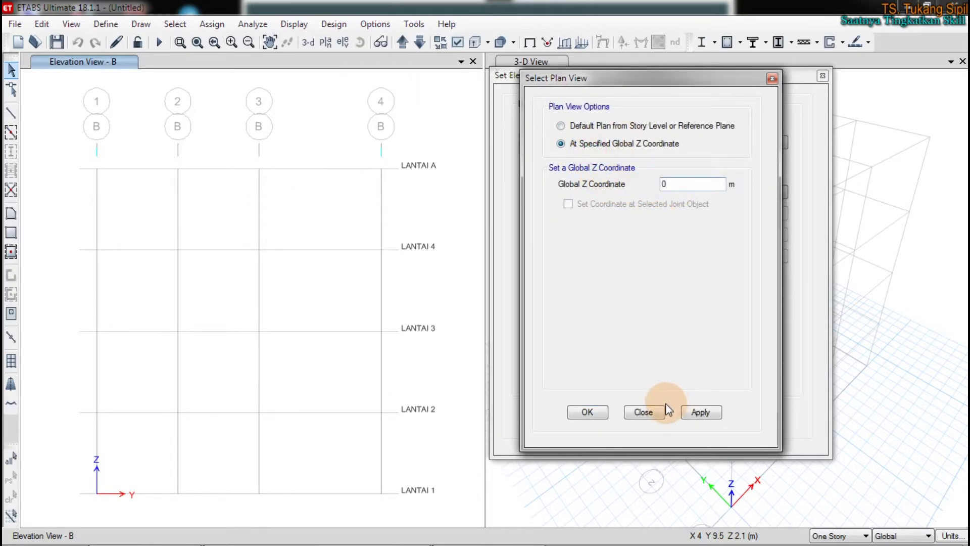
{"action": "left_click", "coordinate": [643, 412]}
Replace the 3-D pane with the LANTAI A plan, then activate the grid B elevation
{"action": "left_click", "coordinate": [651, 418]}
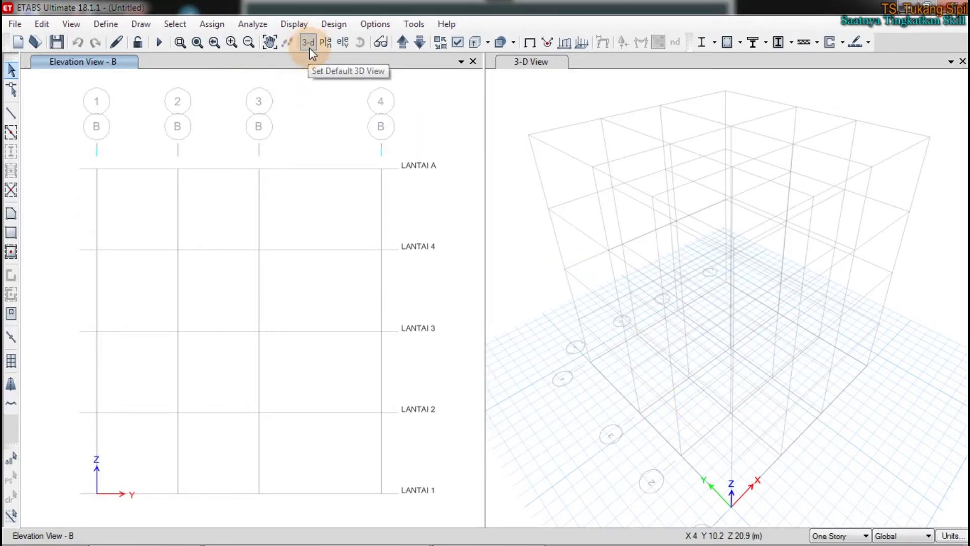
{"action": "left_click", "coordinate": [400, 94]}
{"action": "left_click", "coordinate": [535, 94]}
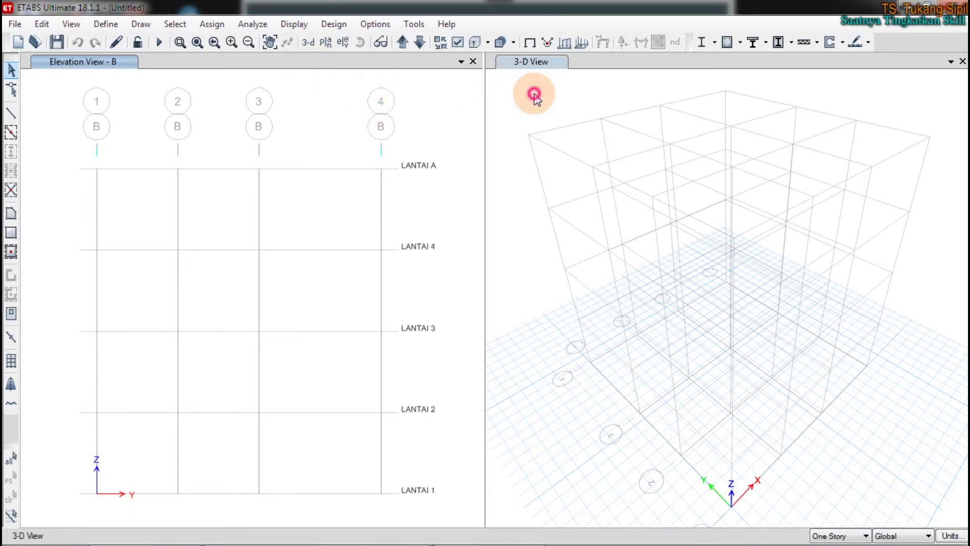
{"action": "left_click", "coordinate": [326, 45]}
{"action": "left_click", "coordinate": [591, 415]}
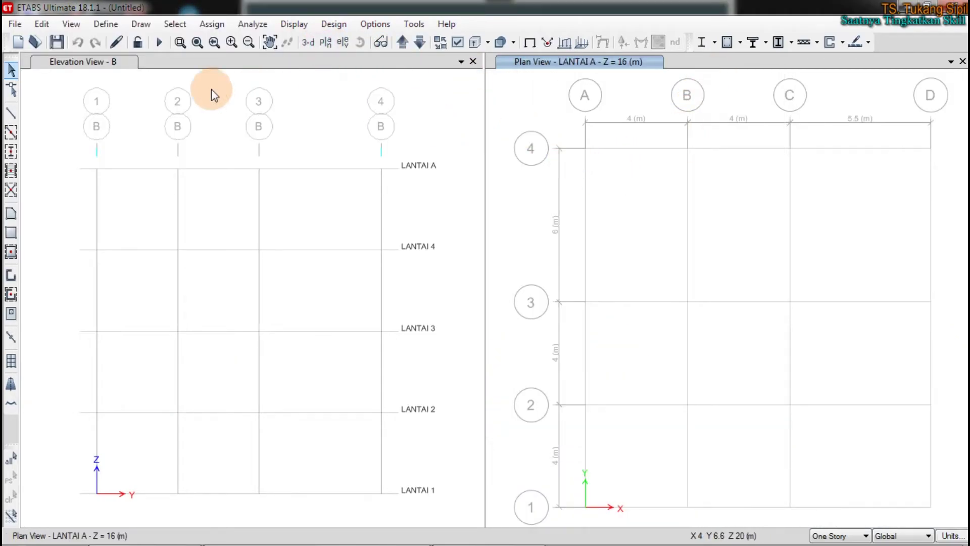
{"action": "left_click", "coordinate": [127, 117]}
{"action": "left_click", "coordinate": [622, 104]}
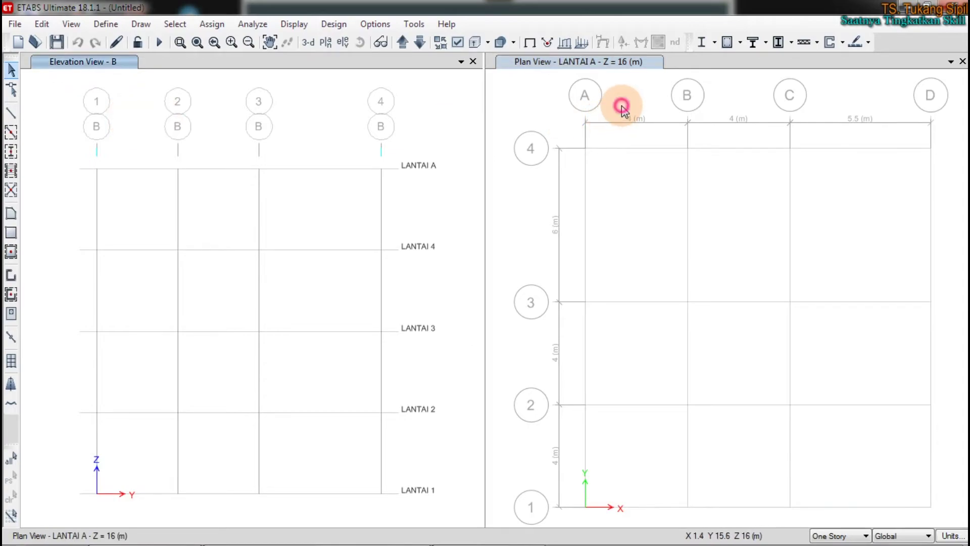
{"action": "left_click", "coordinate": [290, 113]}
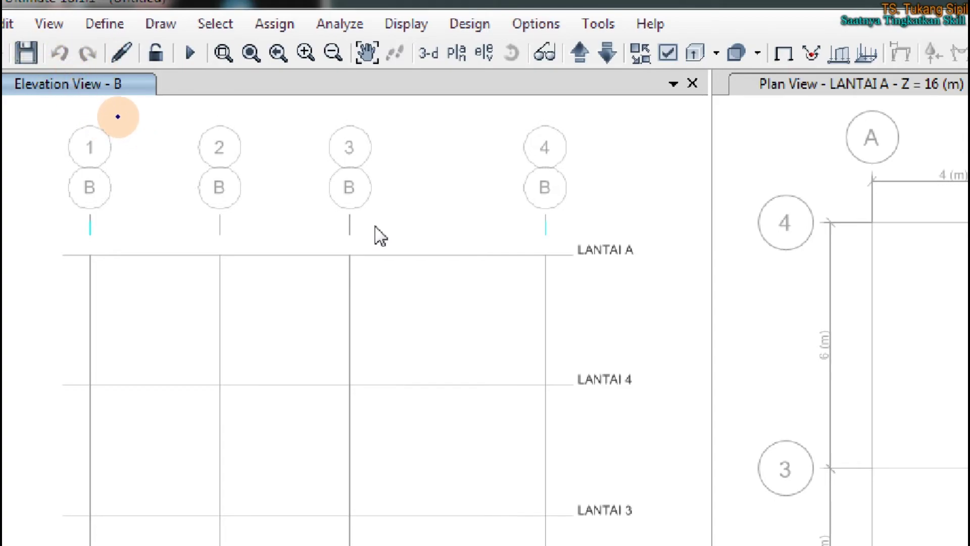
{"action": "mouse_move", "coordinate": [3, 107]}
{"action": "left_mouse_down"}
{"action": "mouse_move", "coordinate": [169, 85]}
{"action": "mouse_move", "coordinate": [78, 65]}
{"action": "mouse_move", "coordinate": [5, 76]}
{"action": "mouse_move", "coordinate": [38, 108]}
{"action": "left_mouse_up"}
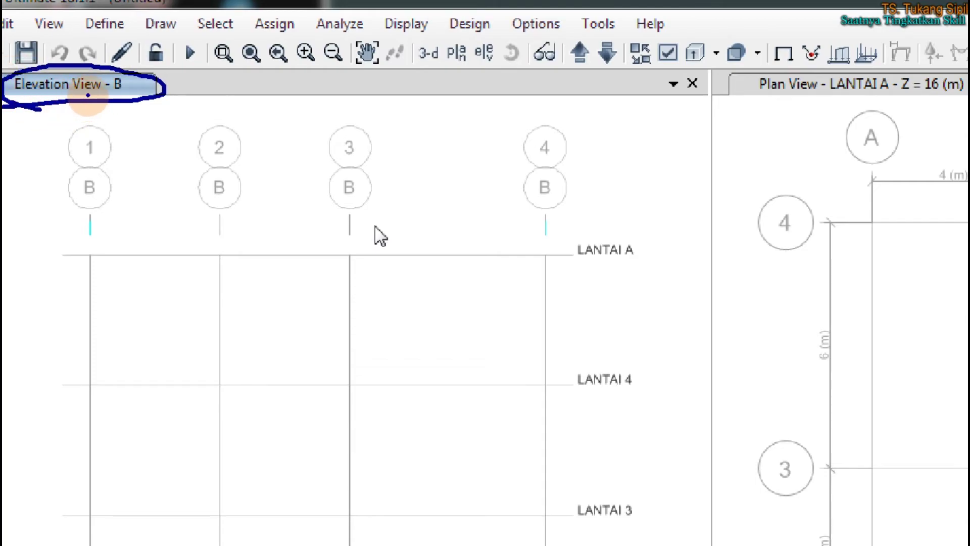
{"action": "mouse_move", "coordinate": [155, 85]}
{"action": "left_mouse_down"}
{"action": "mouse_move", "coordinate": [20, 73]}
{"action": "mouse_move", "coordinate": [15, 91]}
{"action": "mouse_move", "coordinate": [101, 90]}
{"action": "left_mouse_up"}
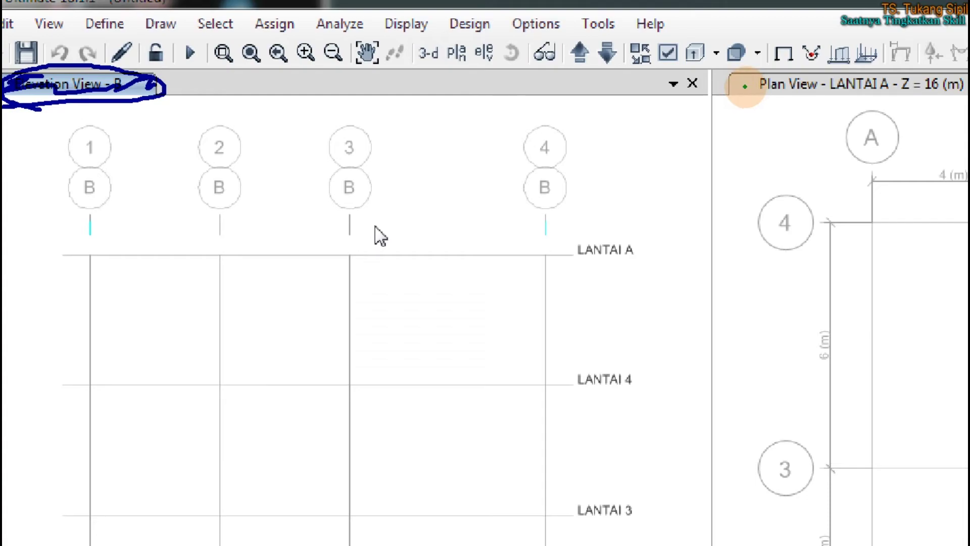
{"action": "mouse_move", "coordinate": [451, 160]}
{"action": "left_mouse_down"}
{"action": "mouse_move", "coordinate": [489, 106]}
{"action": "mouse_move", "coordinate": [460, 141]}
{"action": "mouse_move", "coordinate": [550, 147]}
{"action": "left_mouse_up"}
{"action": "left_click_drag", "start_coordinate": [792, 122], "coordinate": [806, 180]}
{"action": "left_click_drag", "start_coordinate": [759, 124], "coordinate": [830, 114]}
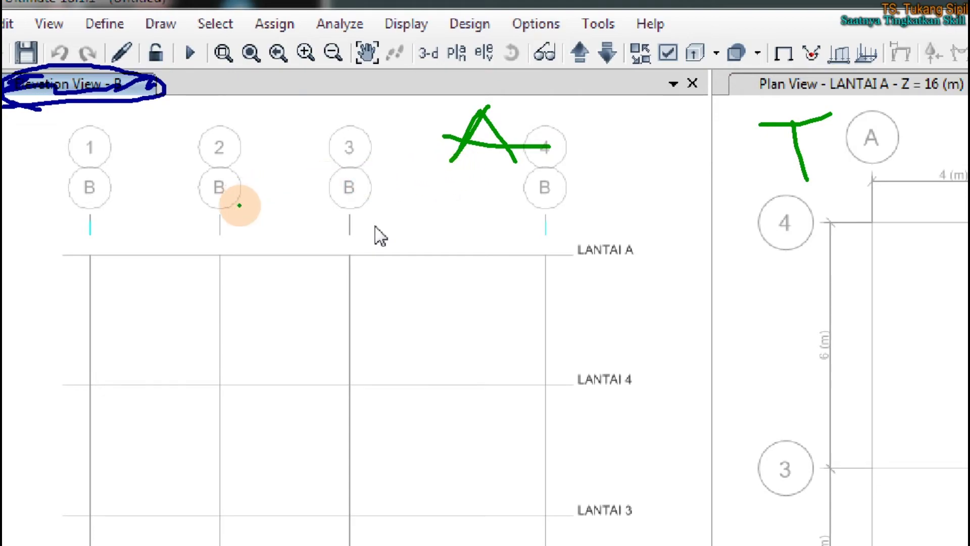
{"action": "mouse_move", "coordinate": [454, 195]}
{"action": "left_mouse_down"}
{"action": "mouse_move", "coordinate": [310, 229]}
{"action": "mouse_move", "coordinate": [485, 159]}
{"action": "left_mouse_up"}
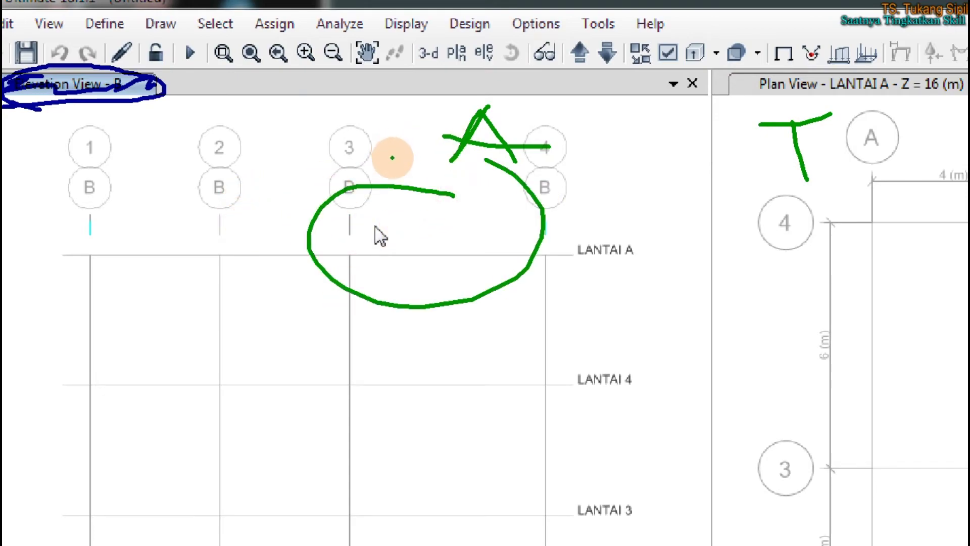
{"action": "mouse_move", "coordinate": [902, 221]}
{"action": "left_mouse_down"}
{"action": "mouse_move", "coordinate": [948, 282]}
{"action": "mouse_move", "coordinate": [950, 194]}
{"action": "left_mouse_up"}
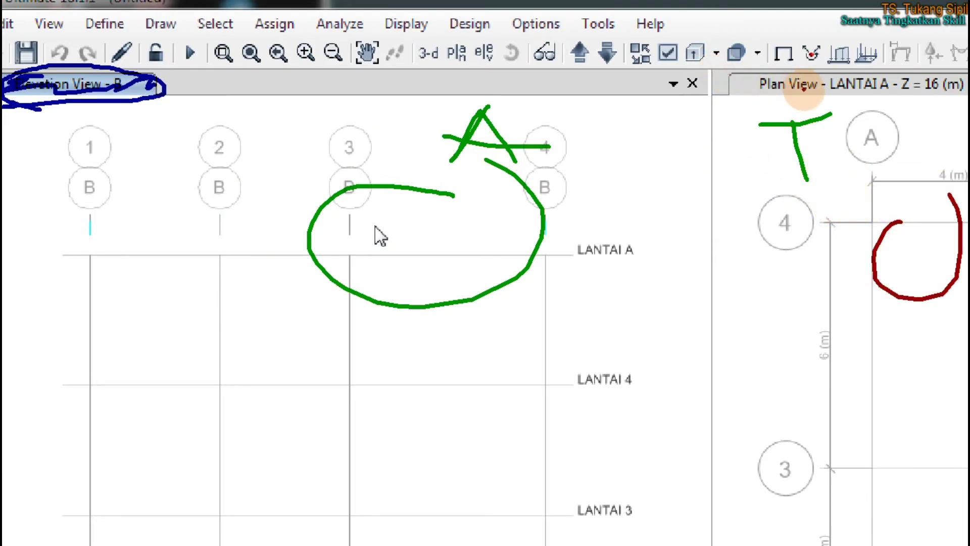
{"action": "mouse_move", "coordinate": [861, 169]}
{"action": "left_mouse_down"}
{"action": "mouse_move", "coordinate": [827, 190]}
{"action": "mouse_move", "coordinate": [830, 207]}
{"action": "mouse_move", "coordinate": [868, 172]}
{"action": "left_mouse_up"}
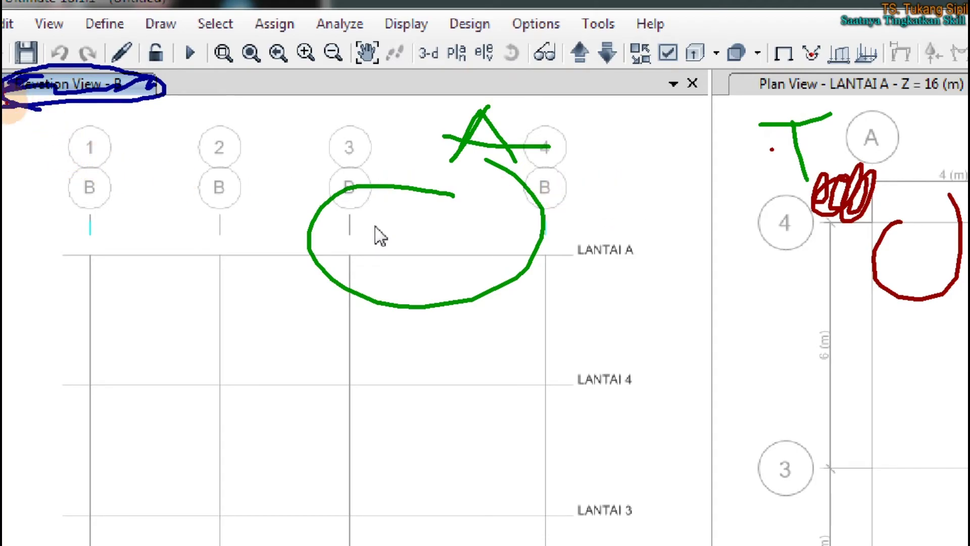
{"action": "left_click_drag", "start_coordinate": [13, 107], "coordinate": [112, 103]}
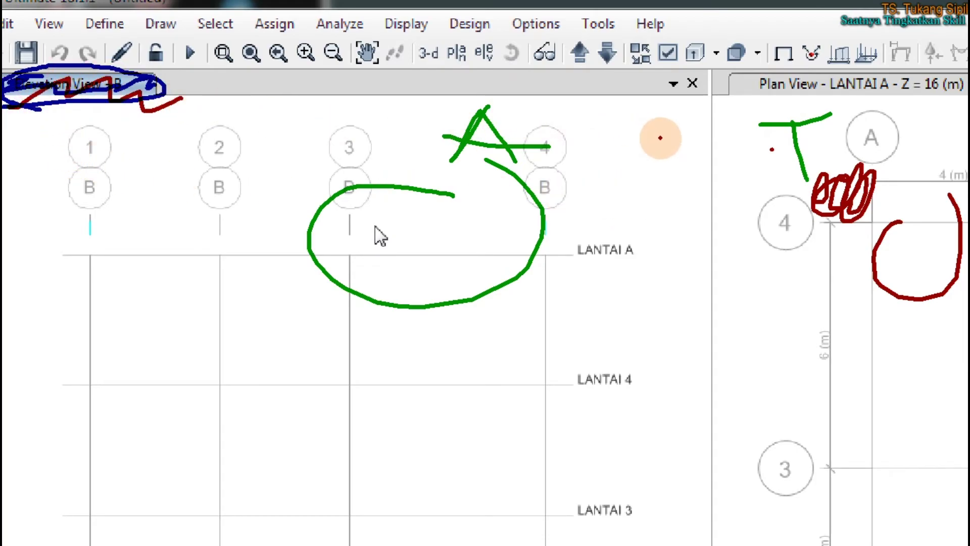
{"action": "key", "text": "Escape"}
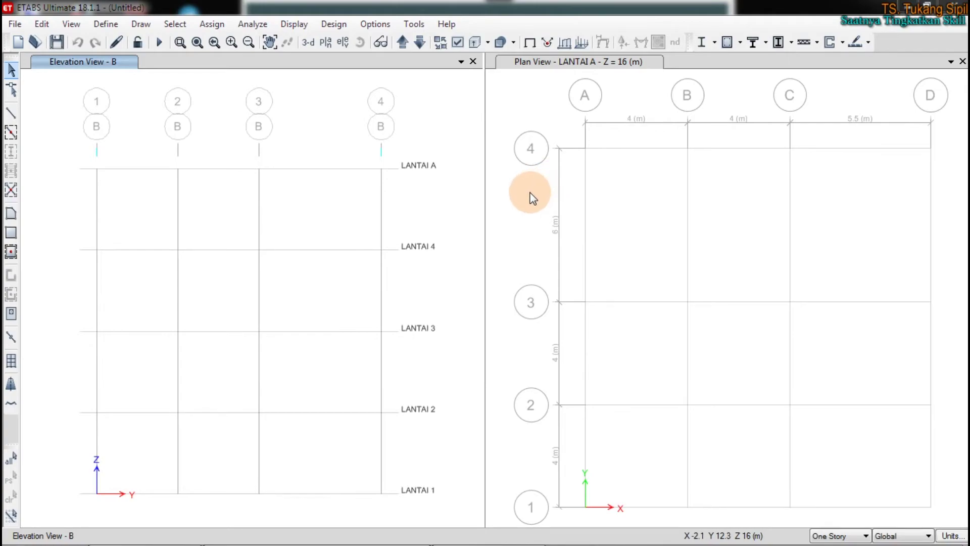
{"action": "left_click", "coordinate": [525, 191]}
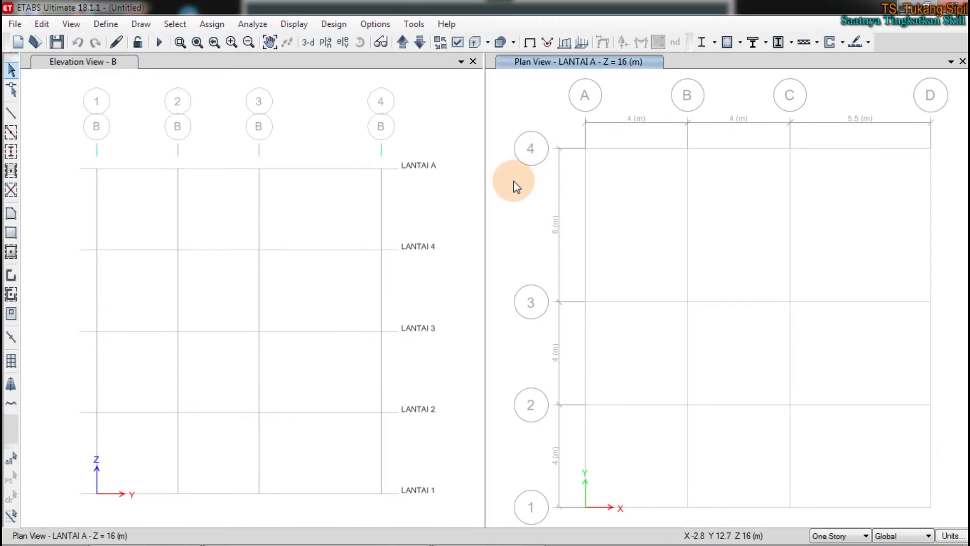
{"action": "mouse_move", "coordinate": [361, 539]}
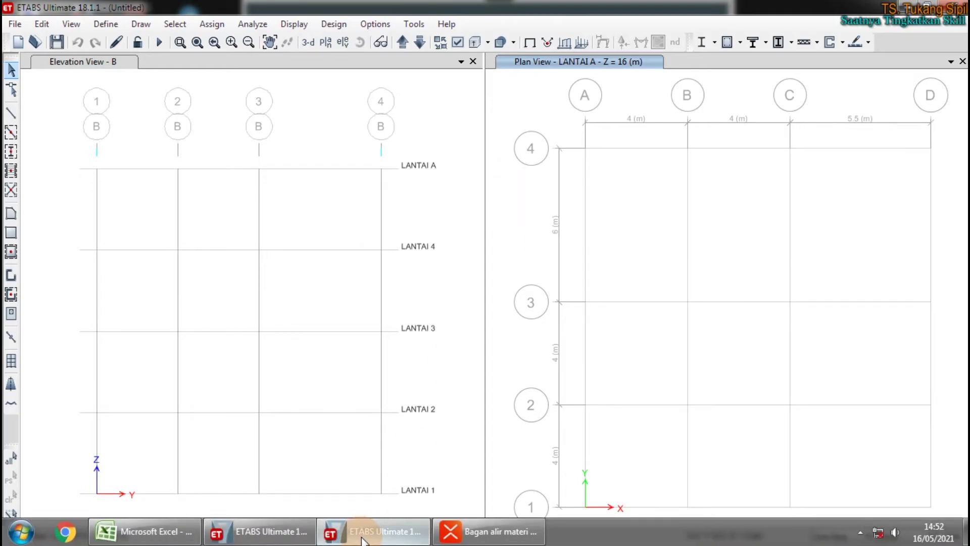
In the XMind course map, select topics 2.1 and 2.2
{"action": "left_click", "coordinate": [487, 531]}
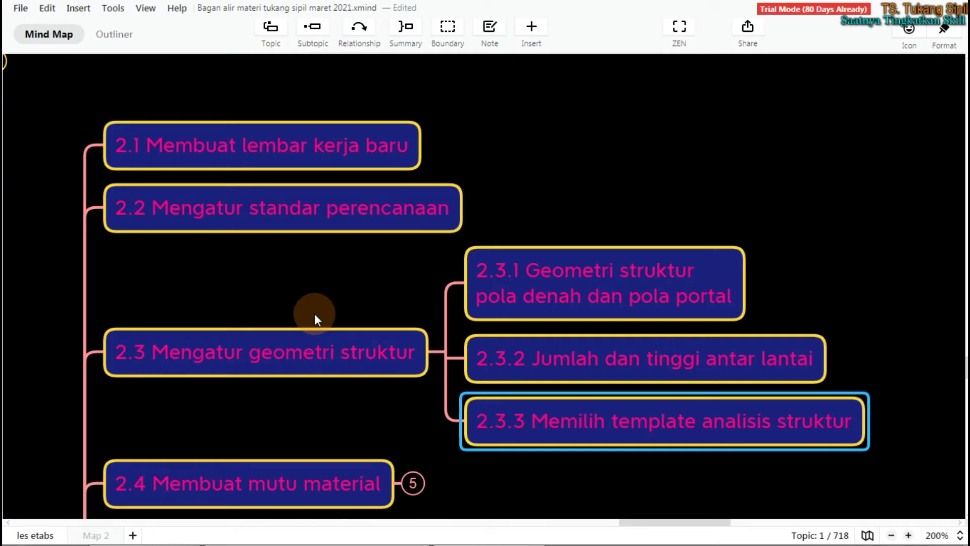
{"action": "left_click", "coordinate": [249, 162]}
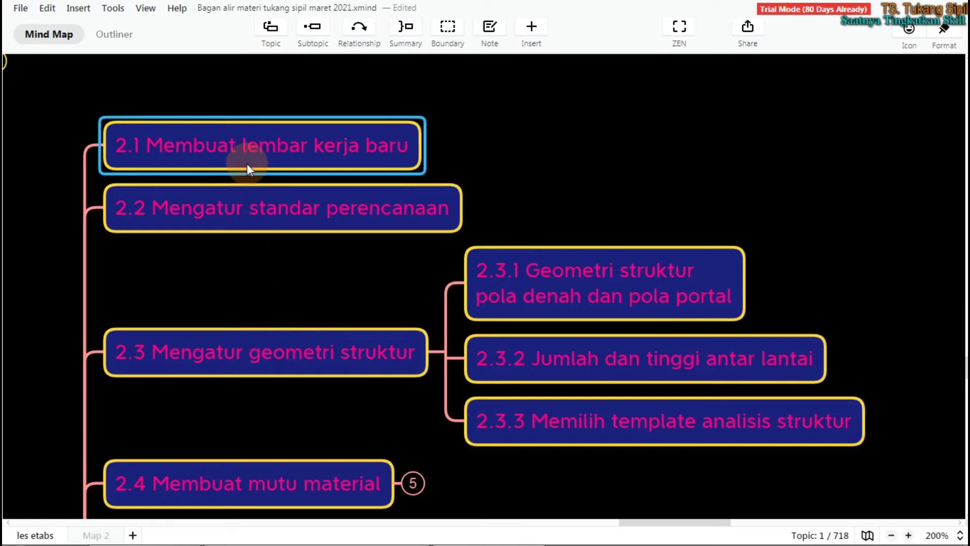
{"action": "left_click", "coordinate": [250, 203]}
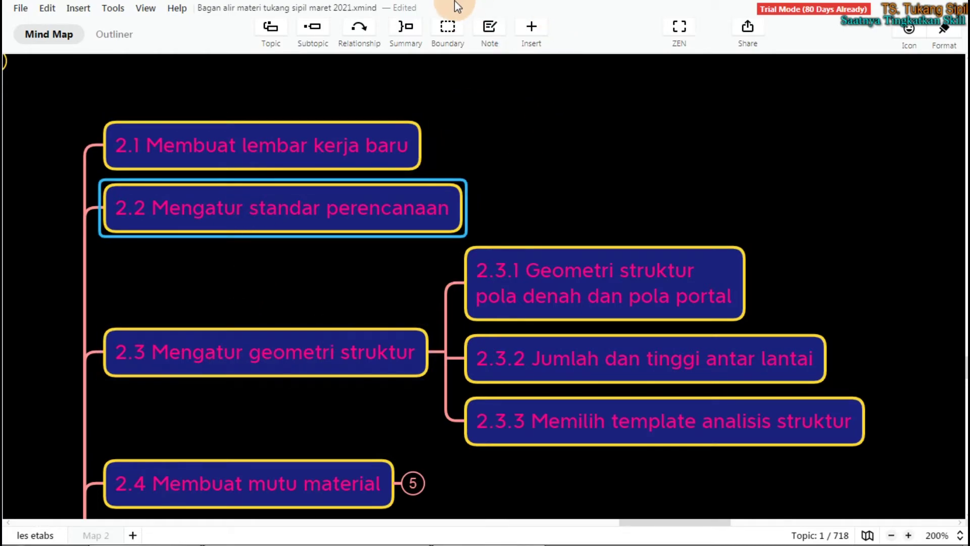
Show the screen recorder from the tray, hide it again, and return to the map
{"action": "mouse_move", "coordinate": [788, 543]}
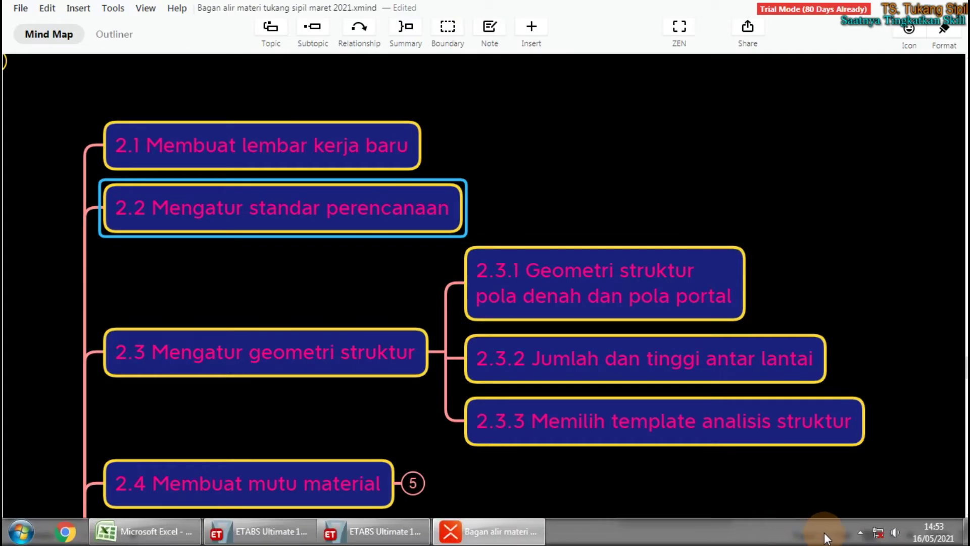
{"action": "left_click", "coordinate": [860, 534]}
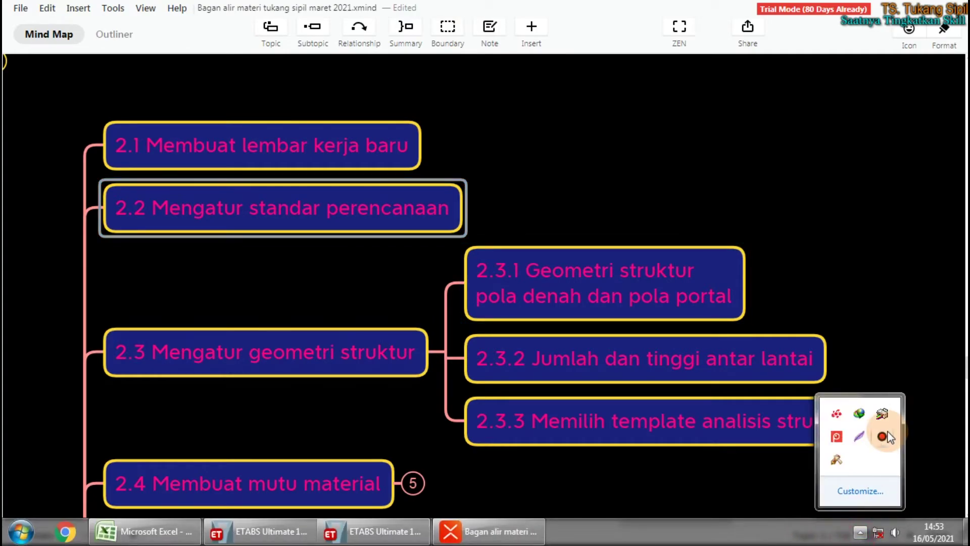
{"action": "left_click", "coordinate": [884, 434]}
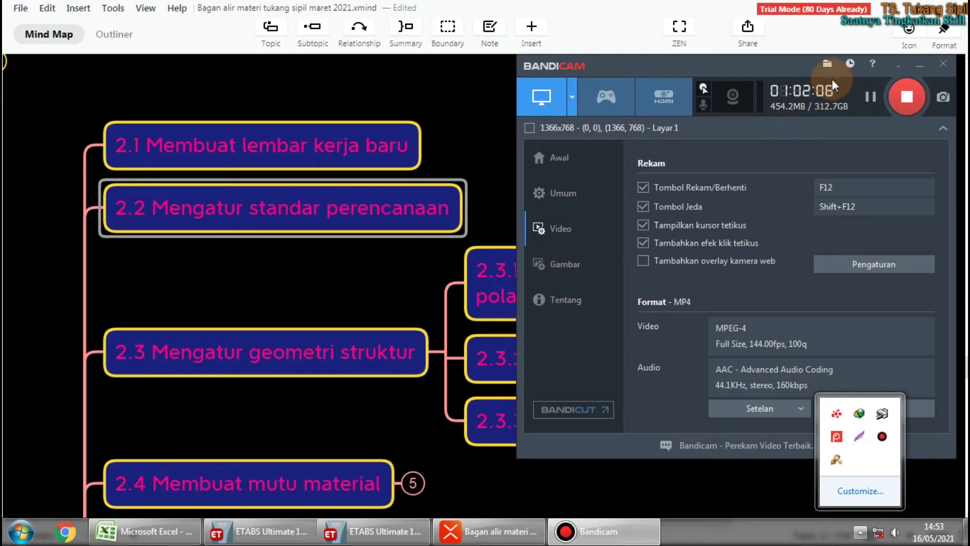
{"action": "left_click", "coordinate": [898, 64]}
{"action": "left_click", "coordinate": [618, 145]}
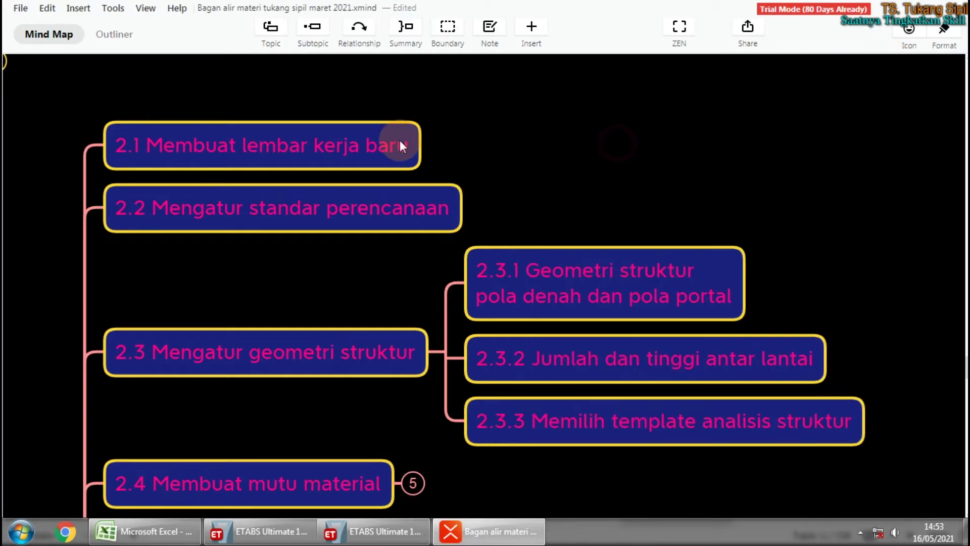
Select topic 2.4 'Membuat mutu material', then switch back to ETABS
{"action": "scroll", "coordinate": [597, 144], "scroll_direction": "left", "scroll_amount": 1}
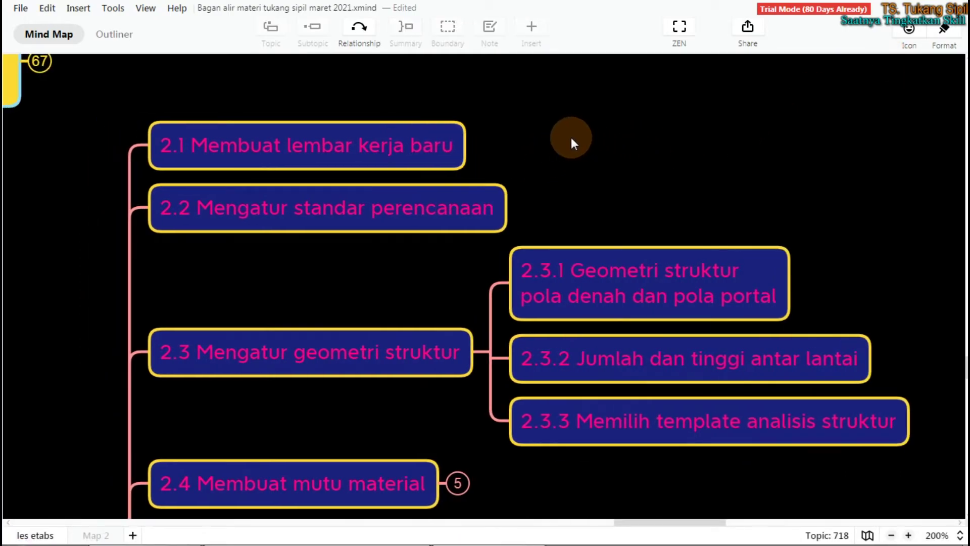
{"action": "scroll", "coordinate": [538, 155], "scroll_direction": "left", "scroll_amount": 1}
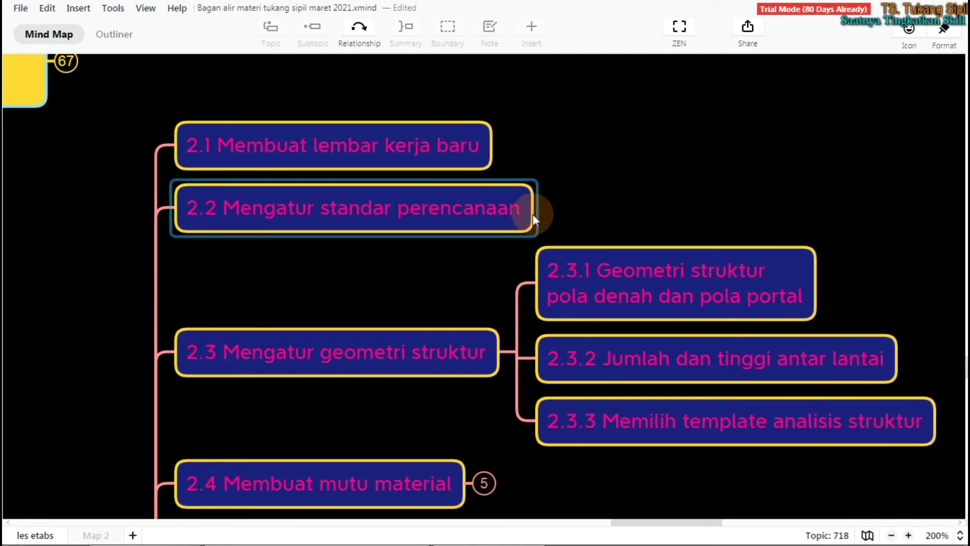
{"action": "scroll", "coordinate": [521, 272], "scroll_direction": "down", "scroll_amount": 5}
{"action": "scroll", "coordinate": [520, 260], "scroll_direction": "up", "scroll_amount": 1}
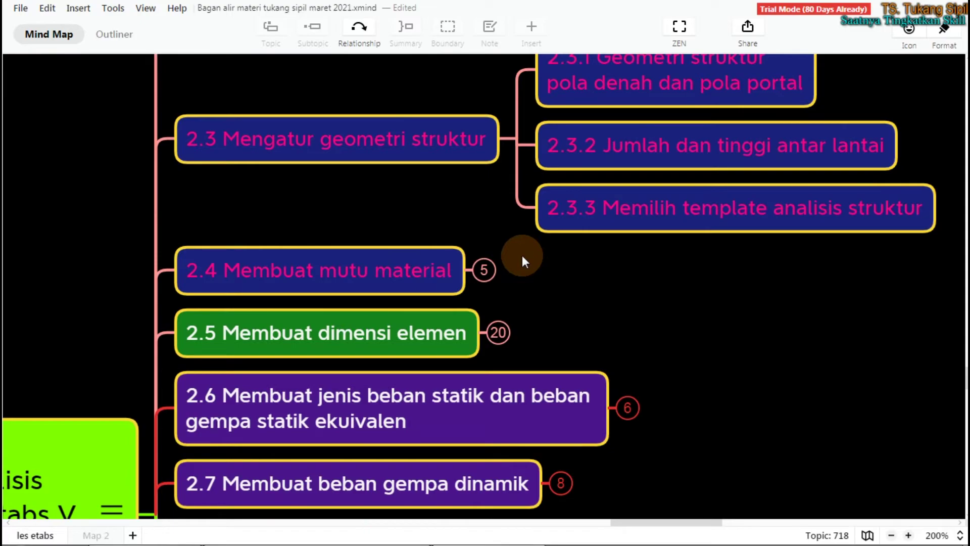
{"action": "left_click", "coordinate": [371, 281]}
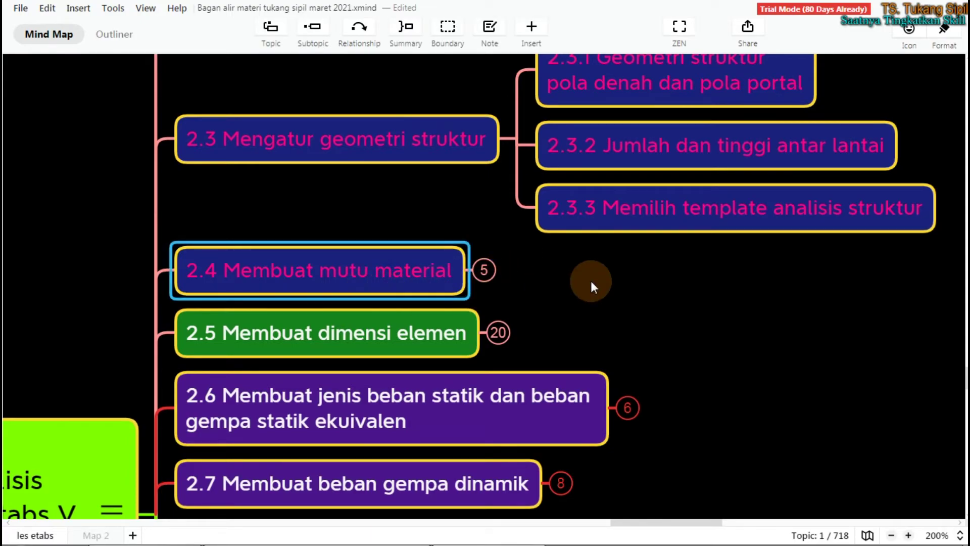
{"action": "key", "text": "alt+Tab"}
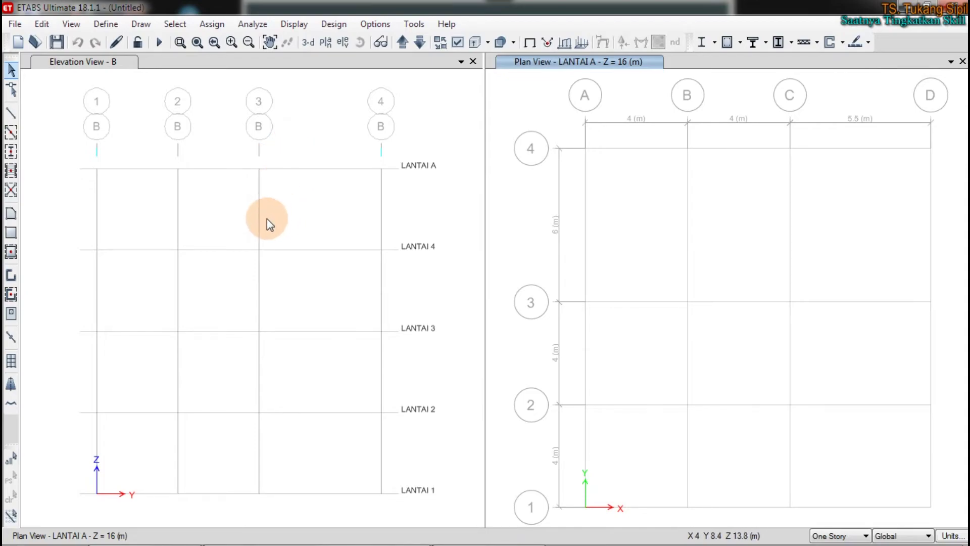
Start saving the model under a new name in the Data Uli Februari folder
{"action": "left_click", "coordinate": [280, 184]}
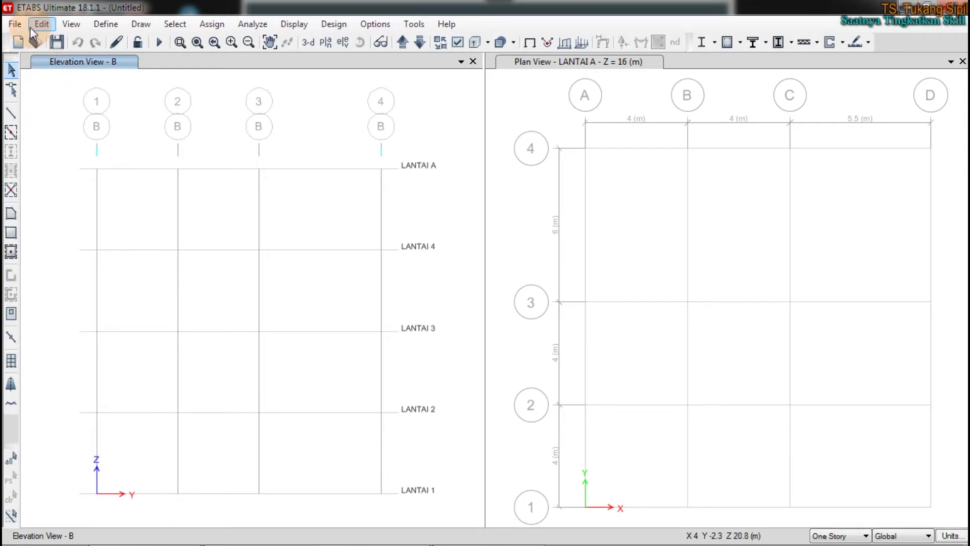
{"action": "left_click", "coordinate": [16, 26]}
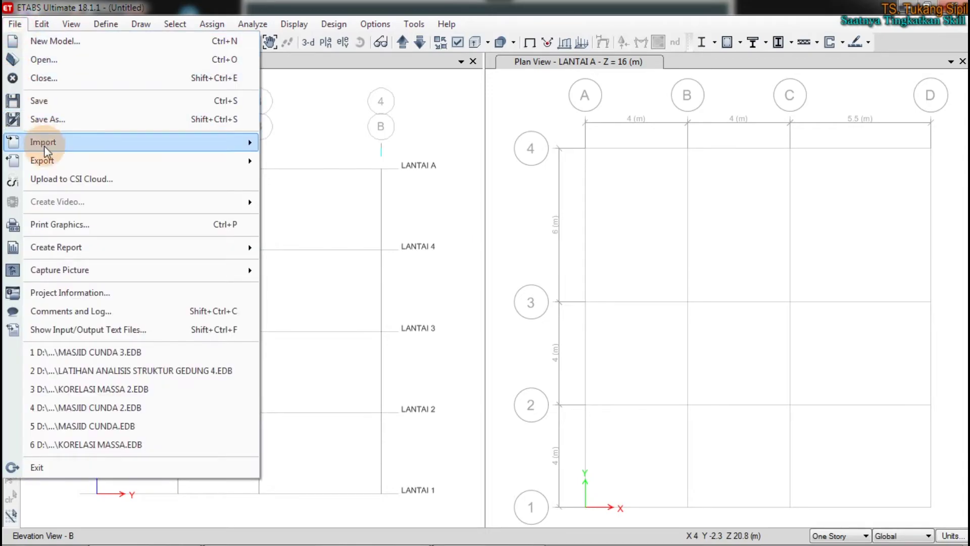
{"action": "left_click", "coordinate": [50, 101]}
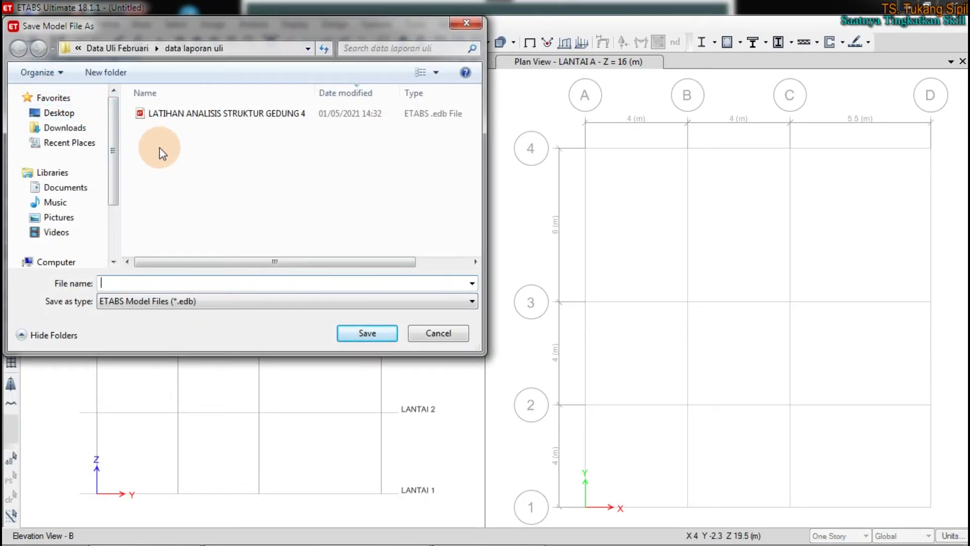
{"action": "left_click", "coordinate": [118, 48]}
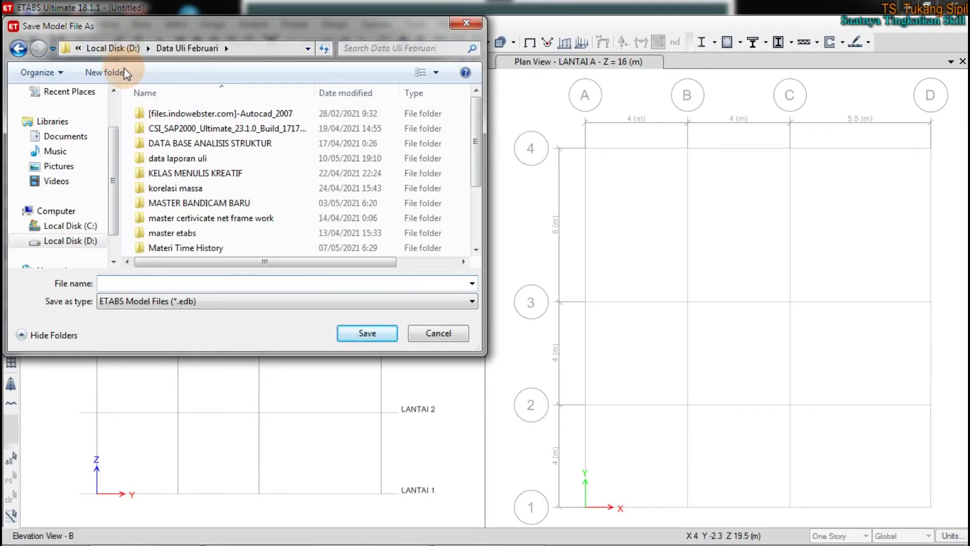
Create and open folder 'LATIHAN ETABS TUKANG SIPIL', then begin entering the file name
{"action": "left_click", "coordinate": [104, 72]}
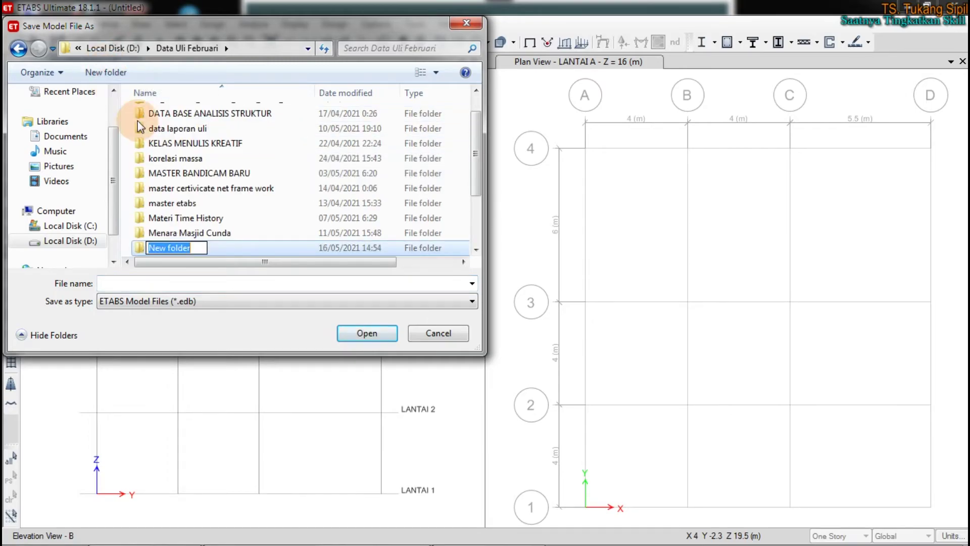
{"action": "type", "text": "LATAI"}
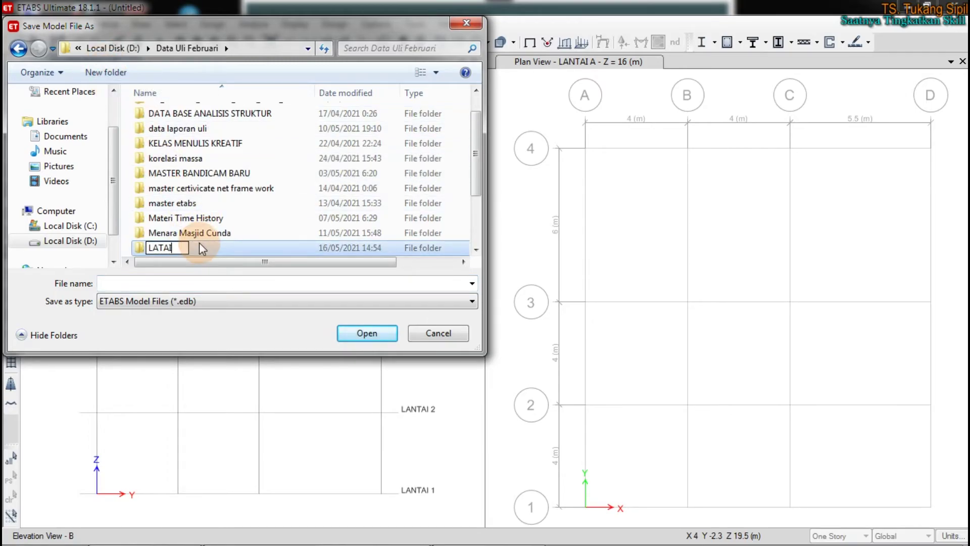
{"action": "key", "text": "BackSpace"}
{"action": "key", "text": "BackSpace"}
{"action": "type", "text": "IHAN ETABS"}
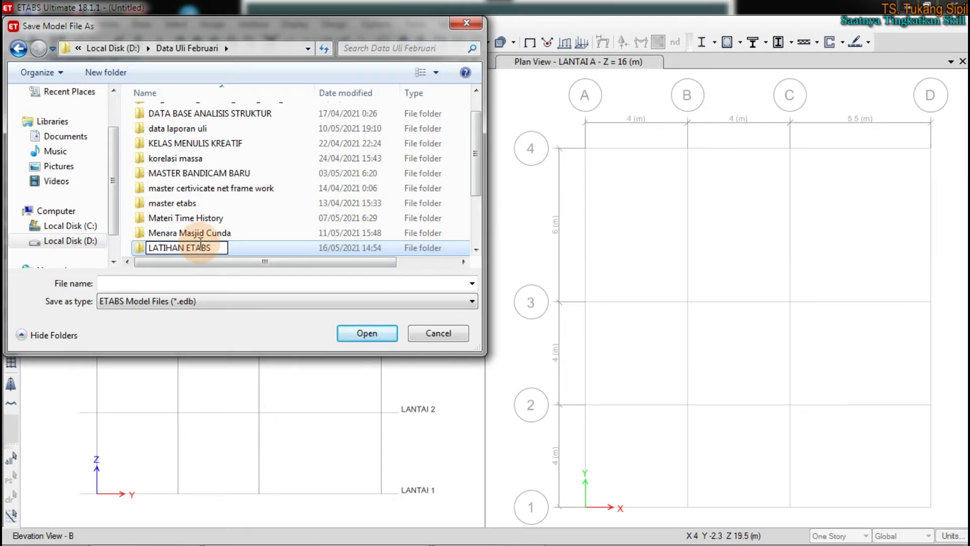
{"action": "type", "text": " TUKANG SIPIL"}
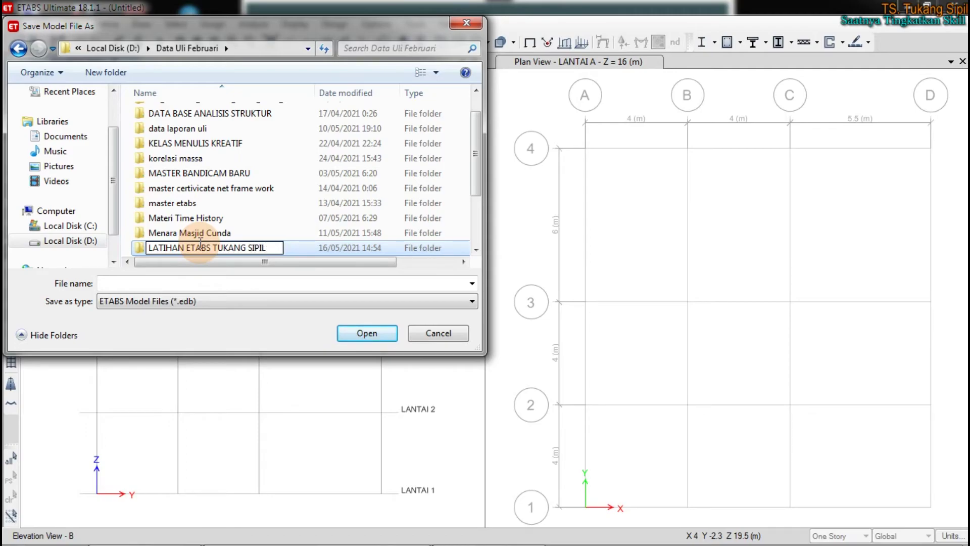
{"action": "key", "text": "Return"}
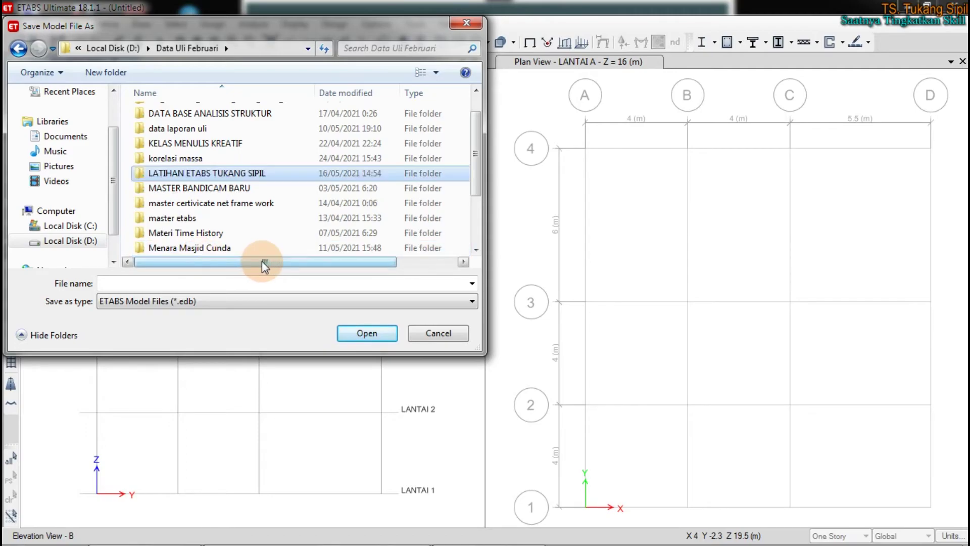
{"action": "double_click", "coordinate": [177, 174]}
{"action": "left_click", "coordinate": [175, 282]}
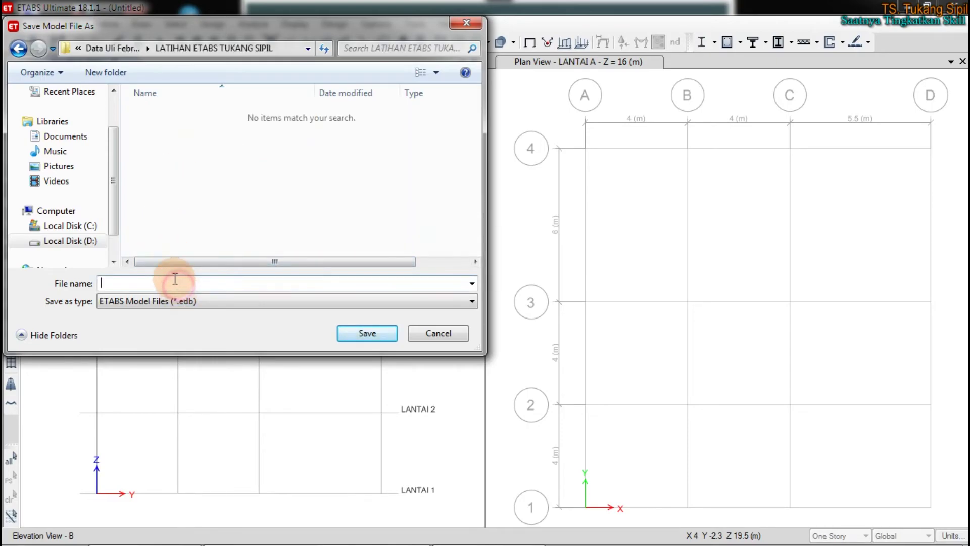
{"action": "type", "text": "LATIHAN ETABS TUKANG SIPIL"}
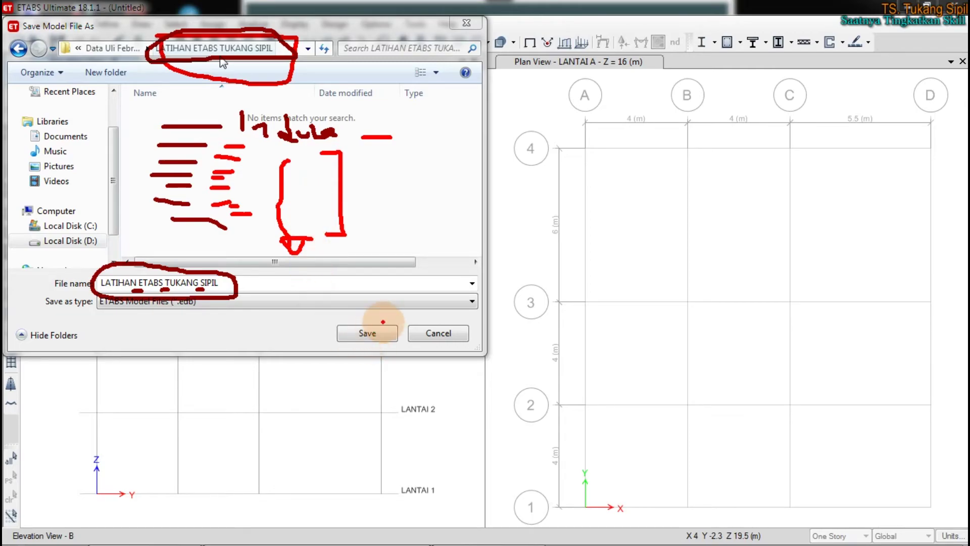
Save the model as 'LATIHAN ETABS TUKANG SIPIL' in the new folder
{"action": "left_click", "coordinate": [364, 334]}
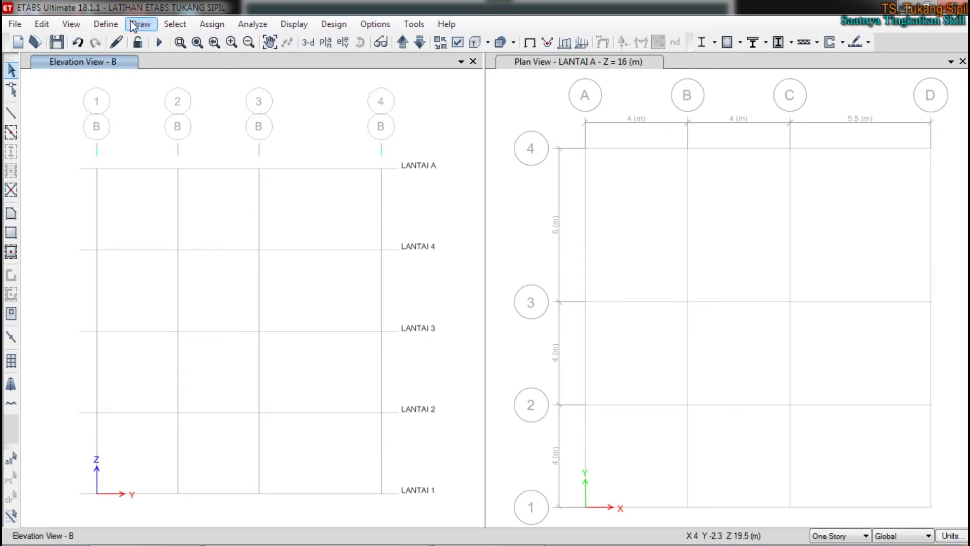
{"action": "mouse_move", "coordinate": [393, 542]}
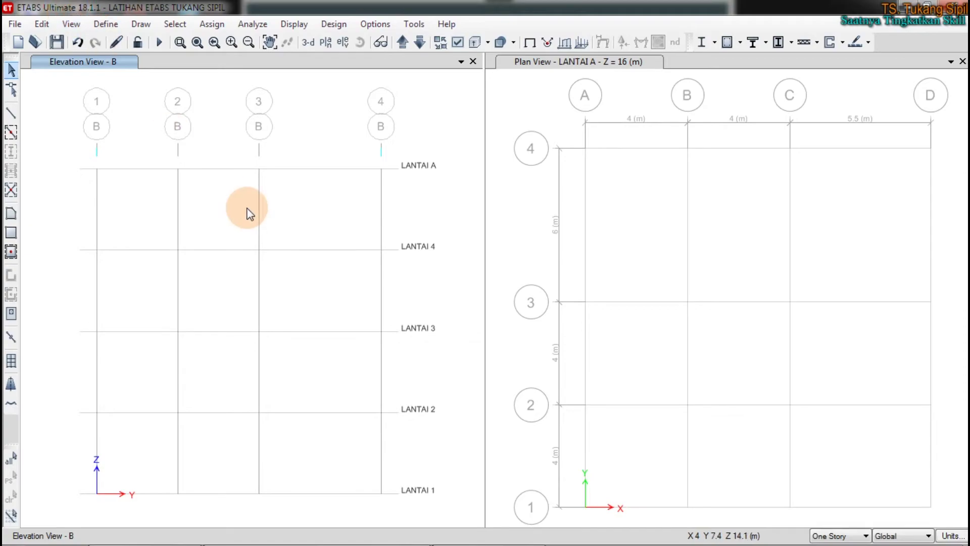
{"action": "key", "text": "ctrl+2"}
{"action": "left_click_drag", "start_coordinate": [304, 196], "coordinate": [306, 232]}
{"action": "left_click", "coordinate": [334, 228]}
{"action": "mouse_move", "coordinate": [334, 202]}
{"action": "left_mouse_down"}
{"action": "mouse_move", "coordinate": [326, 235]}
{"action": "mouse_move", "coordinate": [335, 199]}
{"action": "left_mouse_up"}
{"action": "left_click", "coordinate": [355, 230]}
{"action": "mouse_move", "coordinate": [384, 236]}
{"action": "left_mouse_down"}
{"action": "mouse_move", "coordinate": [380, 191]}
{"action": "mouse_move", "coordinate": [426, 233]}
{"action": "mouse_move", "coordinate": [389, 234]}
{"action": "left_mouse_up"}
{"action": "left_click", "coordinate": [407, 230]}
{"action": "left_click_drag", "start_coordinate": [373, 198], "coordinate": [380, 188]}
{"action": "left_click_drag", "start_coordinate": [298, 235], "coordinate": [315, 234]}
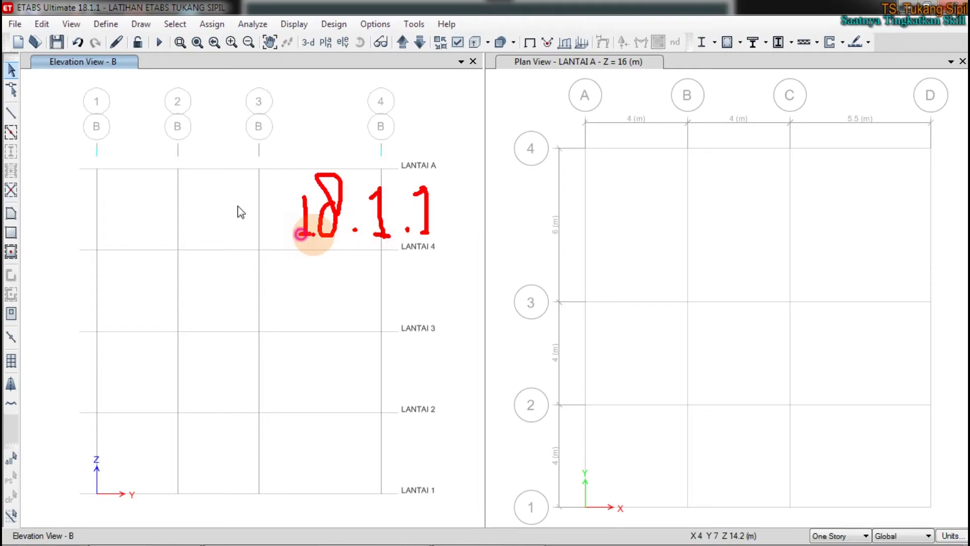
{"action": "left_click_drag", "start_coordinate": [302, 200], "coordinate": [308, 197]}
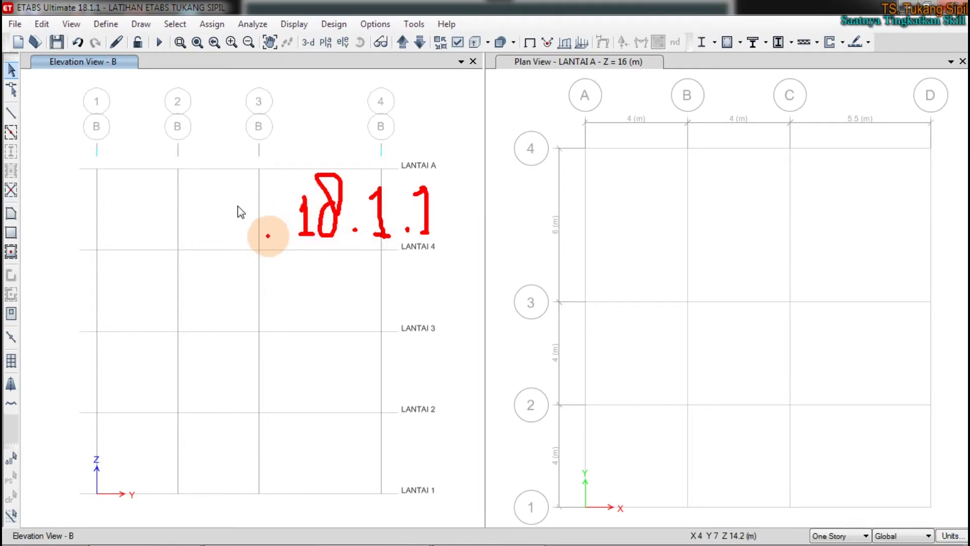
{"action": "mouse_move", "coordinate": [282, 154]}
{"action": "left_mouse_down"}
{"action": "mouse_move", "coordinate": [277, 258]}
{"action": "mouse_move", "coordinate": [411, 275]}
{"action": "mouse_move", "coordinate": [450, 227]}
{"action": "mouse_move", "coordinate": [450, 148]}
{"action": "mouse_move", "coordinate": [277, 147]}
{"action": "mouse_move", "coordinate": [282, 168]}
{"action": "left_mouse_up"}
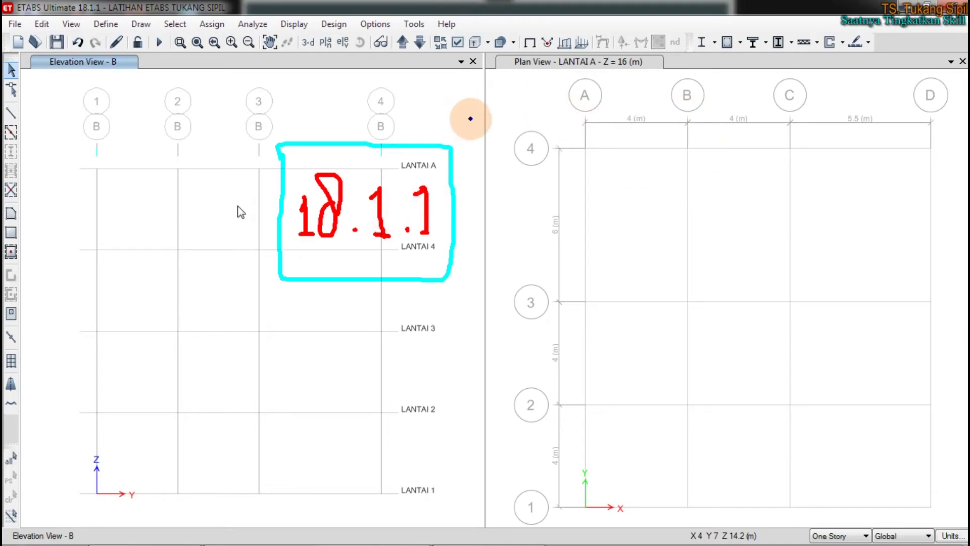
{"action": "left_click_drag", "start_coordinate": [484, 70], "coordinate": [490, 528]}
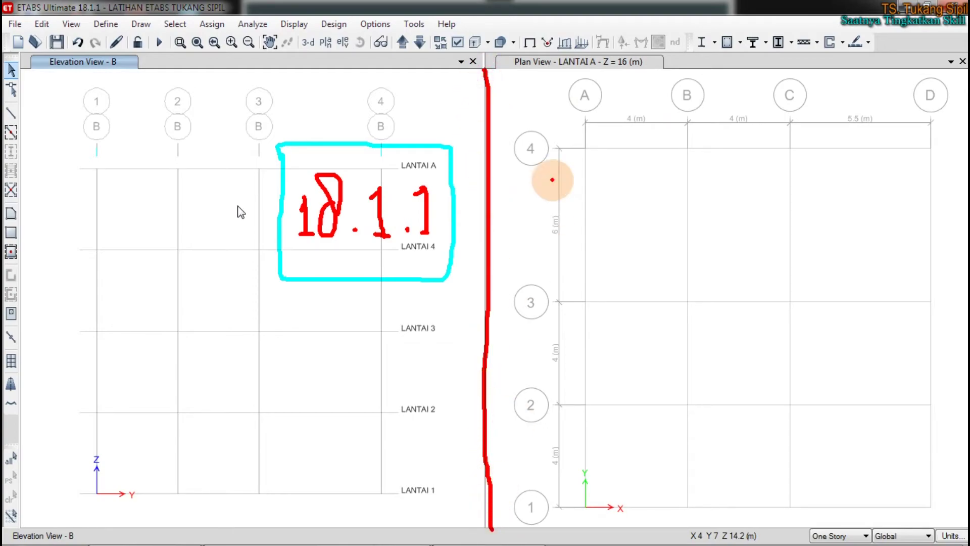
{"action": "mouse_move", "coordinate": [539, 92]}
{"action": "left_mouse_down"}
{"action": "mouse_move", "coordinate": [541, 136]}
{"action": "mouse_move", "coordinate": [539, 120]}
{"action": "mouse_move", "coordinate": [570, 90]}
{"action": "mouse_move", "coordinate": [560, 134]}
{"action": "left_mouse_up"}
{"action": "left_click_drag", "start_coordinate": [586, 93], "coordinate": [573, 155]}
{"action": "mouse_move", "coordinate": [586, 96]}
{"action": "left_mouse_down"}
{"action": "mouse_move", "coordinate": [600, 144]}
{"action": "mouse_move", "coordinate": [614, 109]}
{"action": "mouse_move", "coordinate": [621, 143]}
{"action": "mouse_move", "coordinate": [632, 147]}
{"action": "left_mouse_up"}
{"action": "left_click_drag", "start_coordinate": [674, 111], "coordinate": [653, 151]}
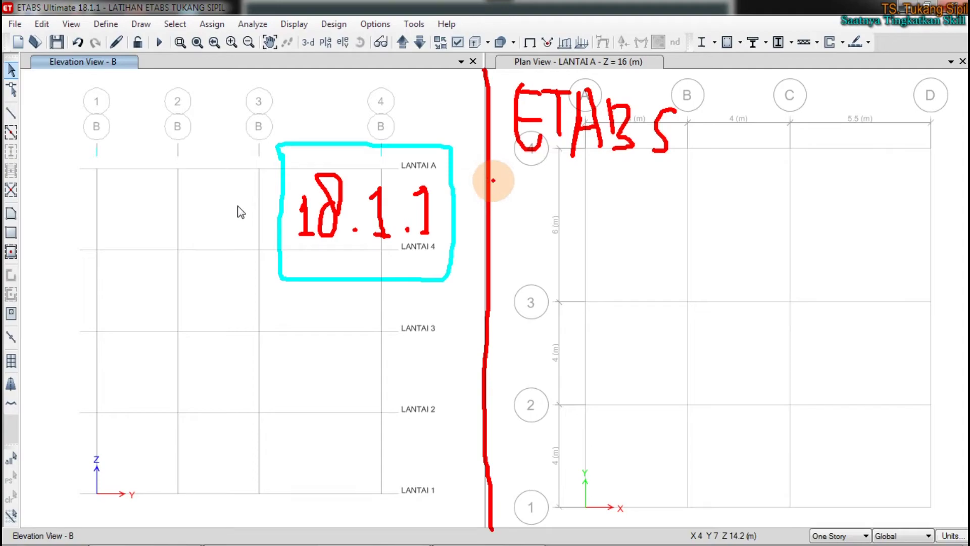
{"action": "left_click_drag", "start_coordinate": [493, 175], "coordinate": [721, 188]}
{"action": "left_click_drag", "start_coordinate": [513, 192], "coordinate": [520, 218]}
{"action": "left_click_drag", "start_coordinate": [529, 223], "coordinate": [506, 222]}
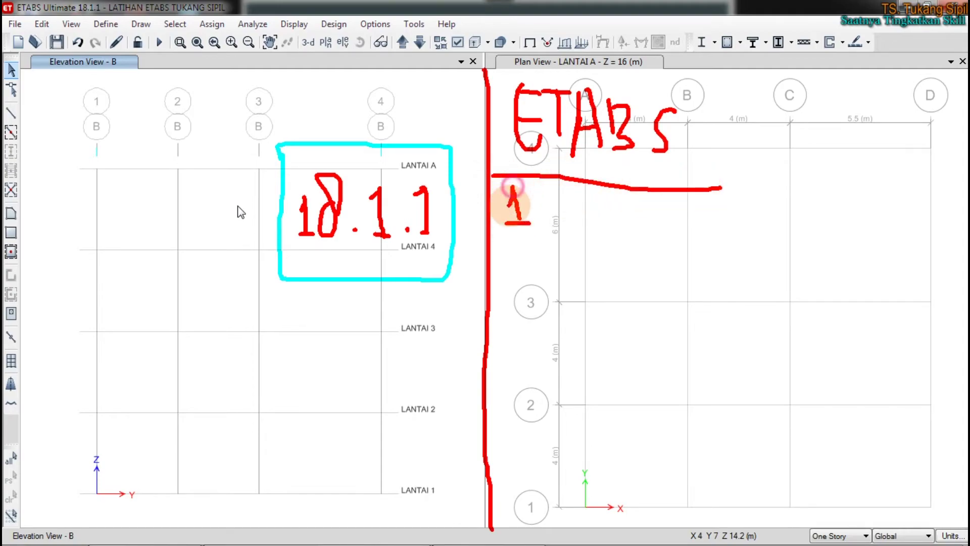
{"action": "left_click", "coordinate": [533, 214]}
{"action": "mouse_move", "coordinate": [553, 199]}
{"action": "left_mouse_down"}
{"action": "mouse_move", "coordinate": [613, 206]}
{"action": "mouse_move", "coordinate": [630, 232]}
{"action": "mouse_move", "coordinate": [726, 210]}
{"action": "mouse_move", "coordinate": [709, 229]}
{"action": "left_mouse_up"}
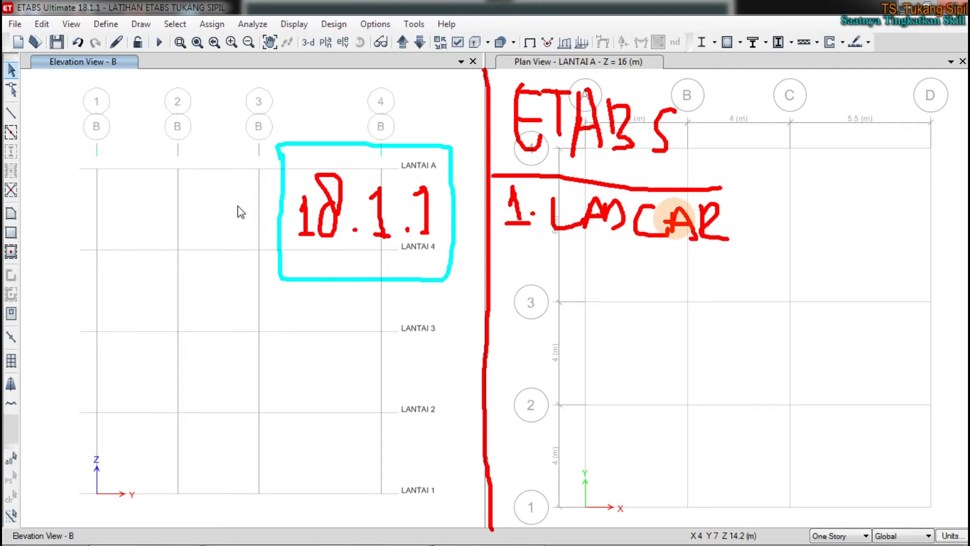
{"action": "left_click", "coordinate": [675, 239]}
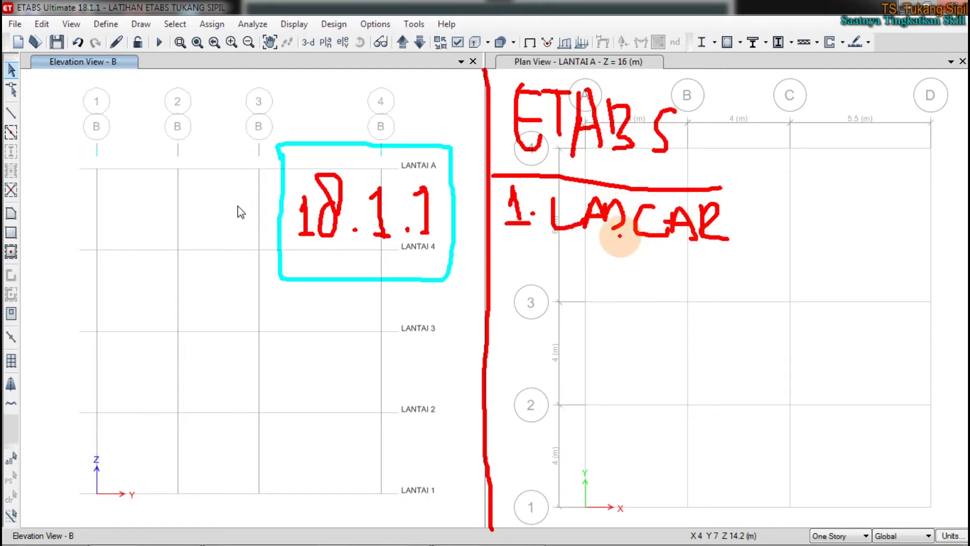
{"action": "mouse_move", "coordinate": [510, 260]}
{"action": "left_mouse_down"}
{"action": "mouse_move", "coordinate": [524, 255]}
{"action": "mouse_move", "coordinate": [552, 288]}
{"action": "mouse_move", "coordinate": [578, 290]}
{"action": "left_mouse_up"}
{"action": "left_click", "coordinate": [548, 286]}
{"action": "mouse_move", "coordinate": [552, 257]}
{"action": "left_mouse_down"}
{"action": "mouse_move", "coordinate": [601, 257]}
{"action": "mouse_move", "coordinate": [653, 290]}
{"action": "left_mouse_up"}
{"action": "left_click", "coordinate": [609, 286]}
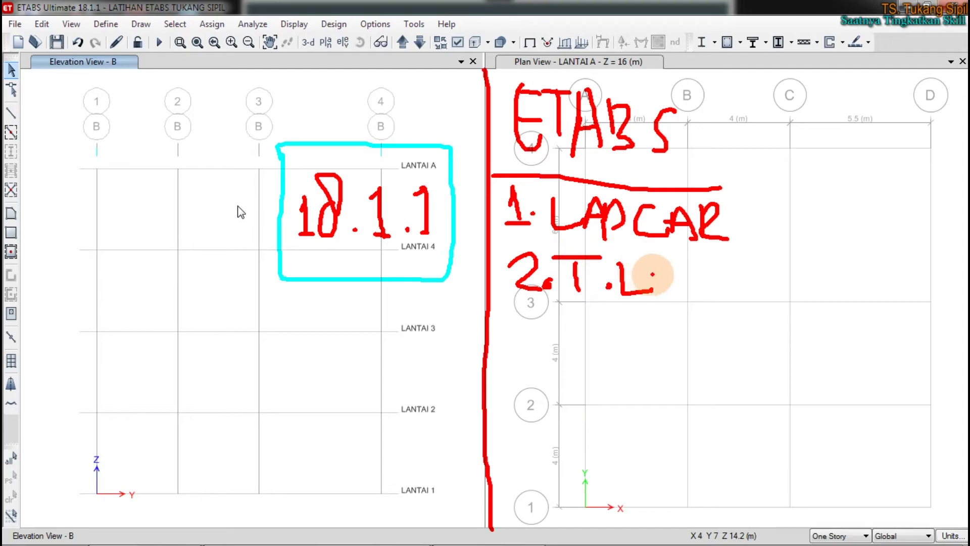
{"action": "mouse_move", "coordinate": [677, 271]}
{"action": "left_mouse_down"}
{"action": "mouse_move", "coordinate": [717, 272]}
{"action": "mouse_move", "coordinate": [712, 306]}
{"action": "left_mouse_up"}
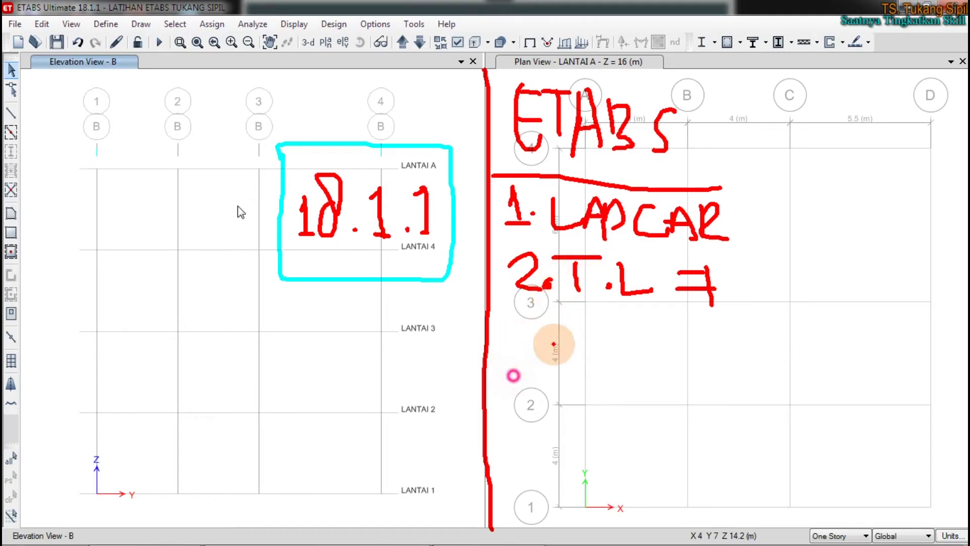
{"action": "key", "text": "Escape"}
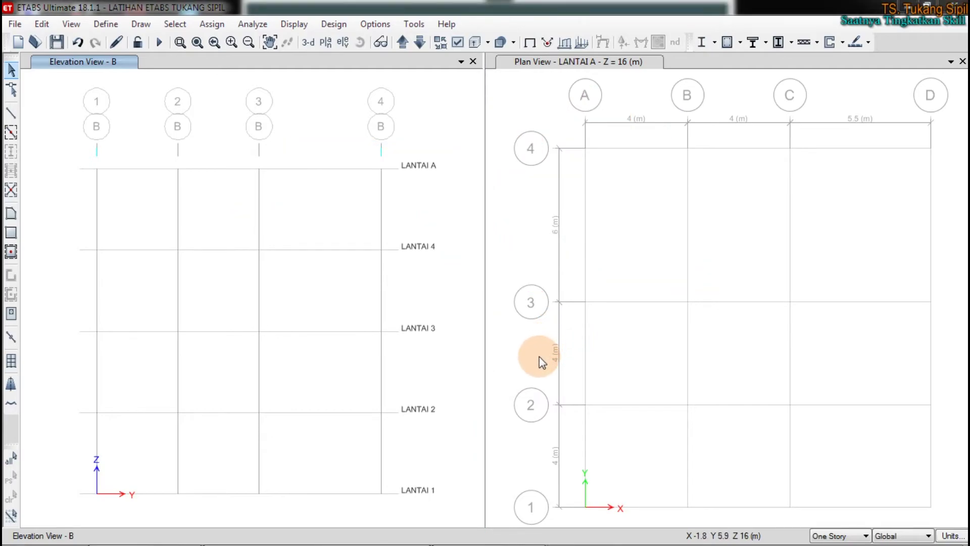
Turn on draw mode and write 'Error' in red over the plan view
{"action": "left_click", "coordinate": [596, 252]}
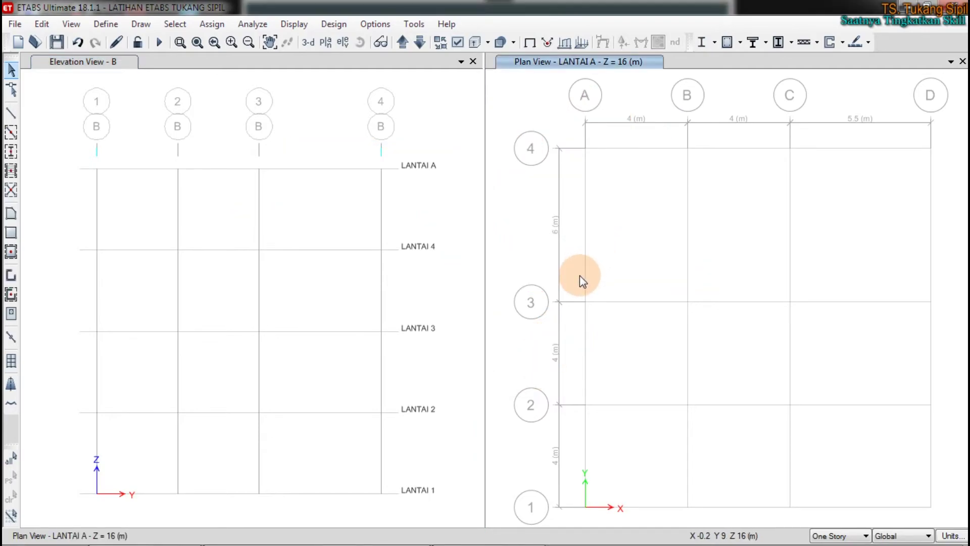
{"action": "key", "text": "ctrl+2"}
{"action": "mouse_move", "coordinate": [508, 213]}
{"action": "left_mouse_down"}
{"action": "mouse_move", "coordinate": [528, 230]}
{"action": "mouse_move", "coordinate": [558, 173]}
{"action": "mouse_move", "coordinate": [586, 177]}
{"action": "left_mouse_up"}
{"action": "mouse_move", "coordinate": [551, 205]}
{"action": "left_mouse_down"}
{"action": "mouse_move", "coordinate": [620, 187]}
{"action": "mouse_move", "coordinate": [634, 201]}
{"action": "mouse_move", "coordinate": [657, 190]}
{"action": "mouse_move", "coordinate": [692, 210]}
{"action": "mouse_move", "coordinate": [728, 186]}
{"action": "left_mouse_up"}
{"action": "mouse_move", "coordinate": [516, 237]}
{"action": "left_mouse_down"}
{"action": "mouse_move", "coordinate": [559, 238]}
{"action": "mouse_move", "coordinate": [770, 188]}
{"action": "mouse_move", "coordinate": [530, 169]}
{"action": "mouse_move", "coordinate": [561, 222]}
{"action": "left_mouse_up"}
Draw a big red X across both views and loop around it
{"action": "left_click_drag", "start_coordinate": [238, 348], "coordinate": [523, 136]}
{"action": "left_click_drag", "start_coordinate": [246, 189], "coordinate": [562, 443]}
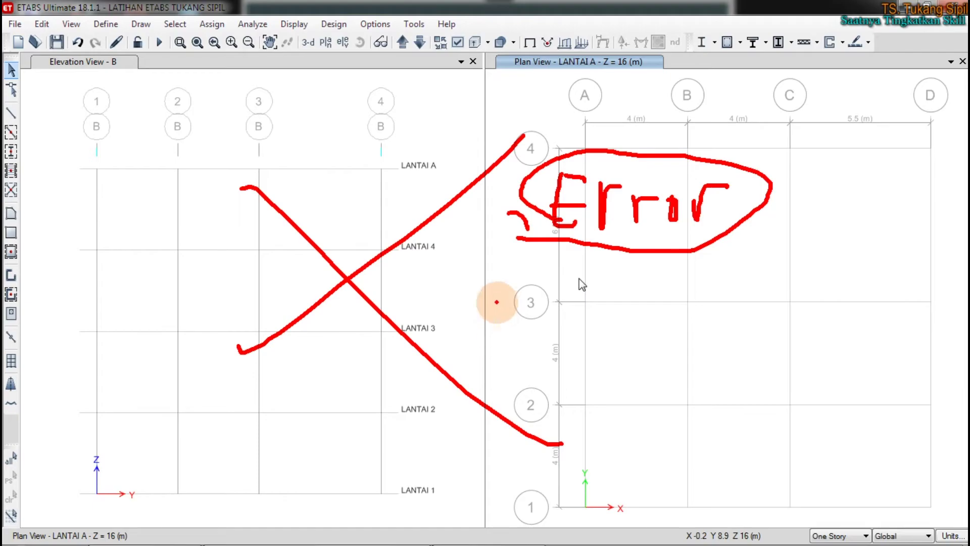
{"action": "left_click_drag", "start_coordinate": [244, 131], "coordinate": [246, 205]}
{"action": "mouse_move", "coordinate": [246, 252]}
{"action": "left_mouse_down"}
{"action": "mouse_move", "coordinate": [327, 379]}
{"action": "mouse_move", "coordinate": [602, 264]}
{"action": "mouse_move", "coordinate": [208, 127]}
{"action": "left_mouse_up"}
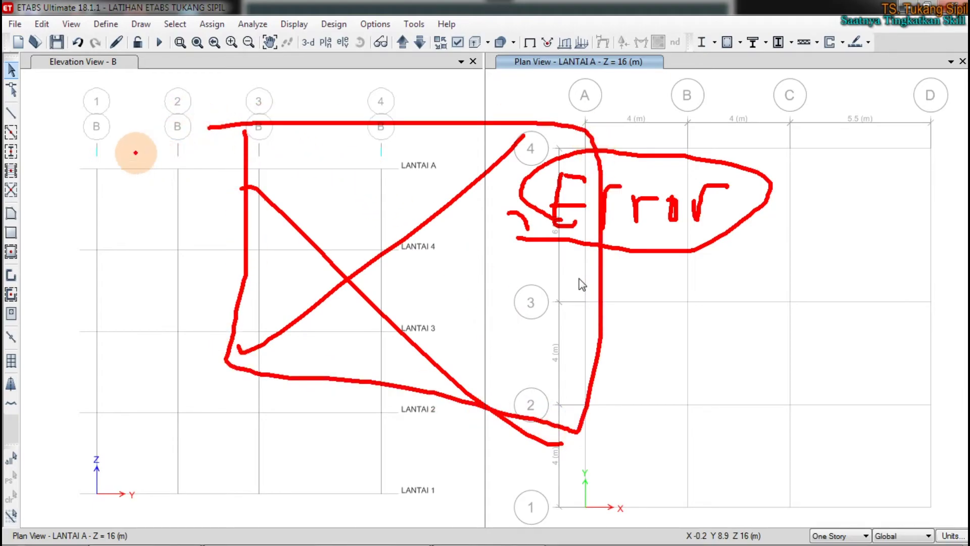
Write '1-7' in red over the elevation view and circle it
{"action": "left_click_drag", "start_coordinate": [85, 134], "coordinate": [60, 207]}
{"action": "mouse_move", "coordinate": [94, 181]}
{"action": "left_mouse_down"}
{"action": "mouse_move", "coordinate": [180, 167]}
{"action": "mouse_move", "coordinate": [169, 227]}
{"action": "left_mouse_up"}
{"action": "left_click_drag", "start_coordinate": [167, 206], "coordinate": [217, 207]}
{"action": "left_click_drag", "start_coordinate": [178, 164], "coordinate": [145, 152]}
{"action": "mouse_move", "coordinate": [123, 89]}
{"action": "left_mouse_down"}
{"action": "mouse_move", "coordinate": [69, 119]}
{"action": "mouse_move", "coordinate": [187, 278]}
{"action": "mouse_move", "coordinate": [156, 113]}
{"action": "mouse_move", "coordinate": [125, 107]}
{"action": "left_mouse_up"}
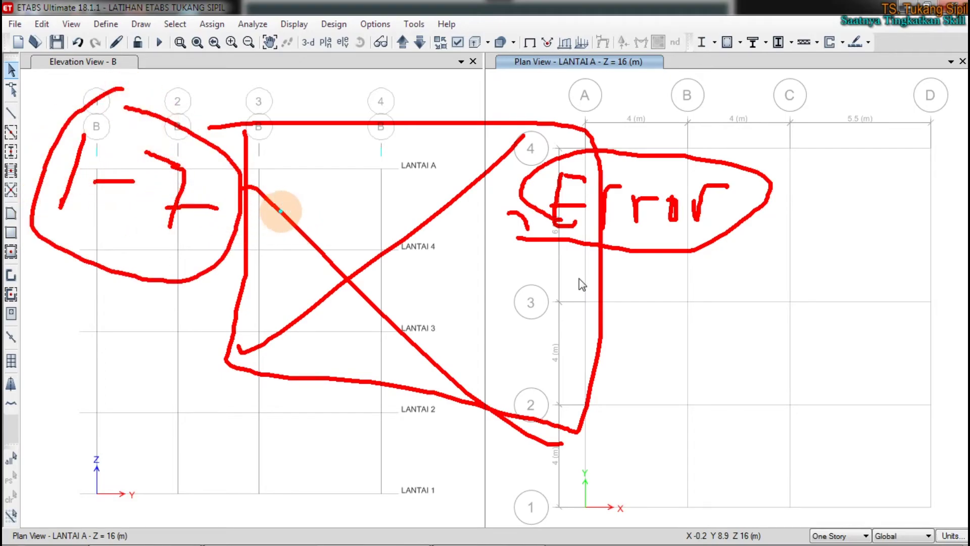
Write a cyan 8 below LANTAI A and draw a cyan arrow near grid D
{"action": "mouse_move", "coordinate": [305, 199]}
{"action": "left_mouse_down"}
{"action": "mouse_move", "coordinate": [303, 215]}
{"action": "mouse_move", "coordinate": [335, 145]}
{"action": "mouse_move", "coordinate": [282, 147]}
{"action": "mouse_move", "coordinate": [346, 253]}
{"action": "mouse_move", "coordinate": [372, 134]}
{"action": "mouse_move", "coordinate": [306, 143]}
{"action": "left_mouse_up"}
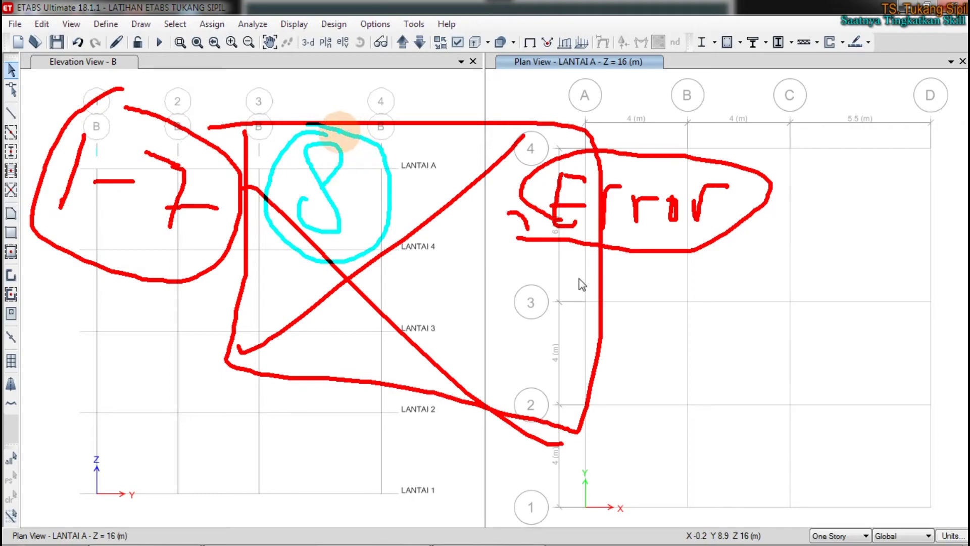
{"action": "left_click_drag", "start_coordinate": [344, 133], "coordinate": [328, 137]}
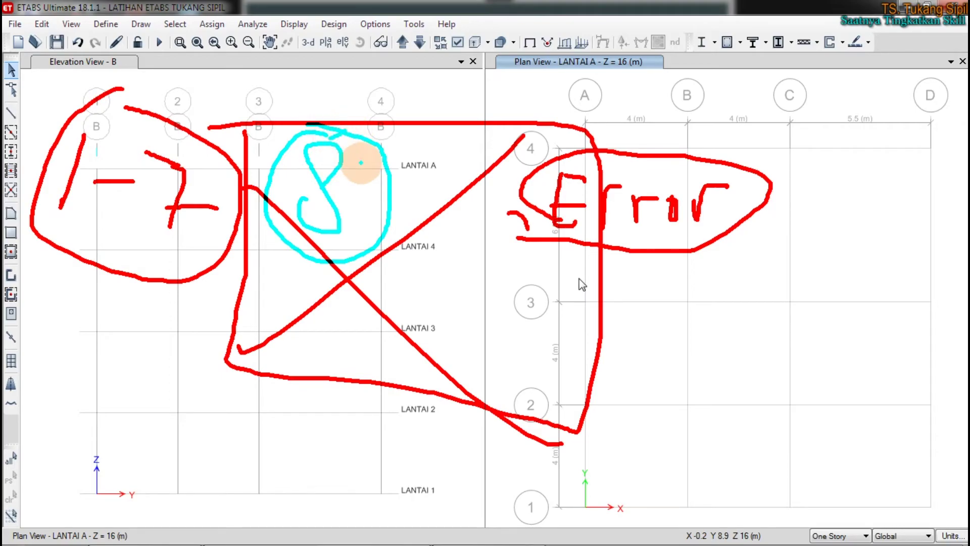
{"action": "left_click_drag", "start_coordinate": [425, 149], "coordinate": [326, 191]}
{"action": "mouse_move", "coordinate": [326, 191]}
{"action": "left_mouse_down"}
{"action": "mouse_move", "coordinate": [337, 154]}
{"action": "mouse_move", "coordinate": [405, 203]}
{"action": "left_mouse_up"}
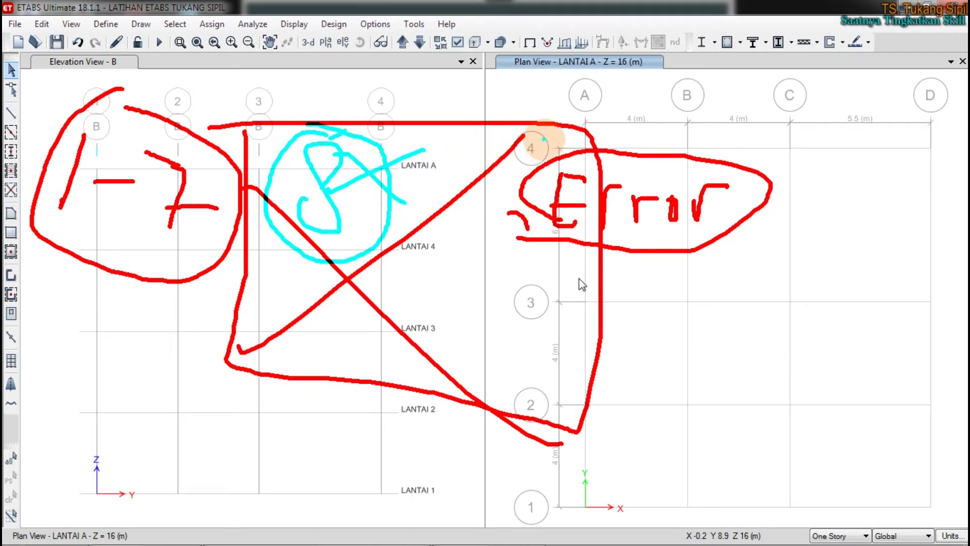
{"action": "mouse_move", "coordinate": [929, 20]}
{"action": "left_mouse_down"}
{"action": "mouse_move", "coordinate": [949, 59]}
{"action": "mouse_move", "coordinate": [899, 146]}
{"action": "left_mouse_up"}
{"action": "mouse_move", "coordinate": [900, 73]}
{"action": "left_mouse_down"}
{"action": "mouse_move", "coordinate": [945, 80]}
{"action": "mouse_move", "coordinate": [954, 92]}
{"action": "left_mouse_up"}
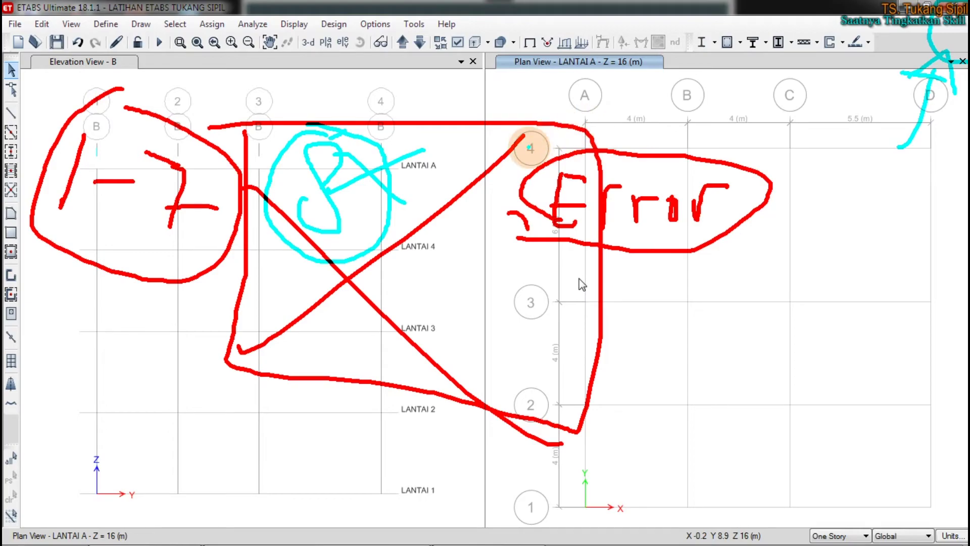
Re-circle the cyan 8 and circle the top of the elevation view in cyan
{"action": "mouse_move", "coordinate": [412, 103]}
{"action": "left_mouse_down"}
{"action": "mouse_move", "coordinate": [383, 96]}
{"action": "mouse_move", "coordinate": [277, 190]}
{"action": "mouse_move", "coordinate": [310, 237]}
{"action": "left_mouse_up"}
{"action": "mouse_move", "coordinate": [365, 215]}
{"action": "left_mouse_down"}
{"action": "mouse_move", "coordinate": [325, 152]}
{"action": "mouse_move", "coordinate": [317, 168]}
{"action": "left_mouse_up"}
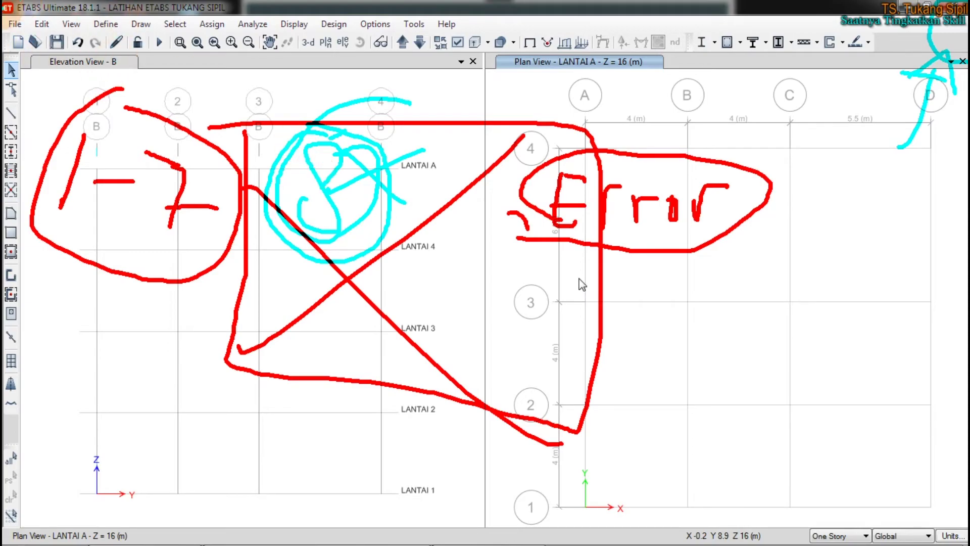
{"action": "mouse_move", "coordinate": [283, 5]}
{"action": "left_mouse_down"}
{"action": "mouse_move", "coordinate": [250, 102]}
{"action": "mouse_move", "coordinate": [83, 65]}
{"action": "mouse_move", "coordinate": [237, 20]}
{"action": "mouse_move", "coordinate": [184, 71]}
{"action": "mouse_move", "coordinate": [81, 134]}
{"action": "mouse_move", "coordinate": [145, 134]}
{"action": "mouse_move", "coordinate": [149, 89]}
{"action": "left_mouse_up"}
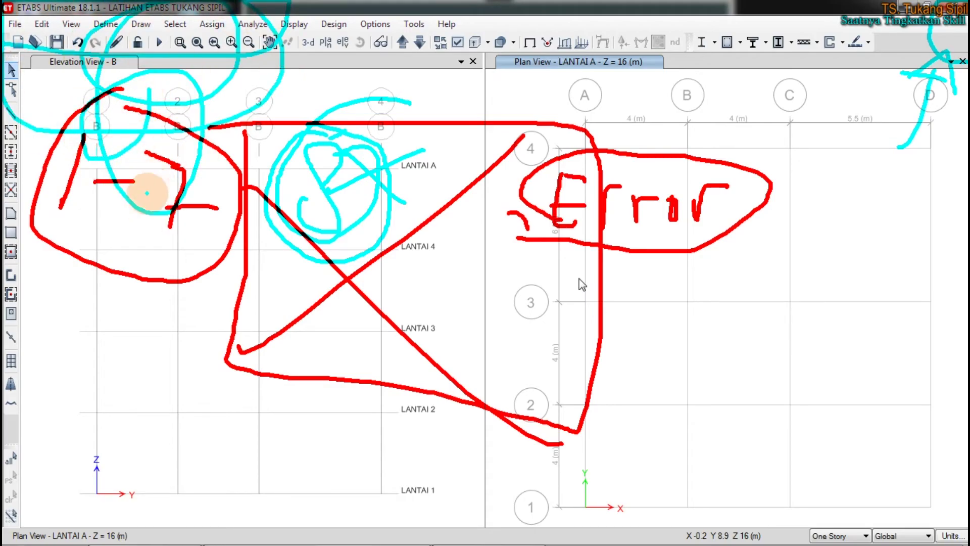
Write 'HILANG' in cyan near LANTAI 2
{"action": "left_click_drag", "start_coordinate": [100, 378], "coordinate": [104, 434]}
{"action": "left_click_drag", "start_coordinate": [134, 372], "coordinate": [136, 432]}
{"action": "mouse_move", "coordinate": [76, 396]}
{"action": "left_mouse_down"}
{"action": "mouse_move", "coordinate": [147, 396]}
{"action": "mouse_move", "coordinate": [156, 421]}
{"action": "left_mouse_up"}
{"action": "mouse_move", "coordinate": [185, 379]}
{"action": "left_mouse_down"}
{"action": "mouse_move", "coordinate": [199, 432]}
{"action": "mouse_move", "coordinate": [275, 400]}
{"action": "mouse_move", "coordinate": [316, 438]}
{"action": "mouse_move", "coordinate": [312, 446]}
{"action": "left_mouse_up"}
{"action": "mouse_move", "coordinate": [316, 404]}
{"action": "left_mouse_down"}
{"action": "mouse_move", "coordinate": [335, 396]}
{"action": "mouse_move", "coordinate": [349, 444]}
{"action": "left_mouse_up"}
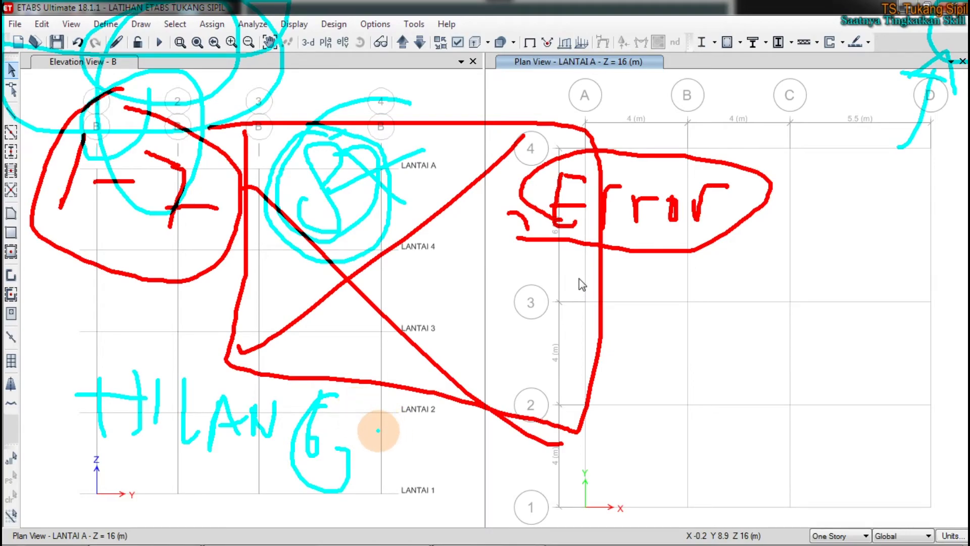
{"action": "left_click_drag", "start_coordinate": [380, 455], "coordinate": [399, 435]}
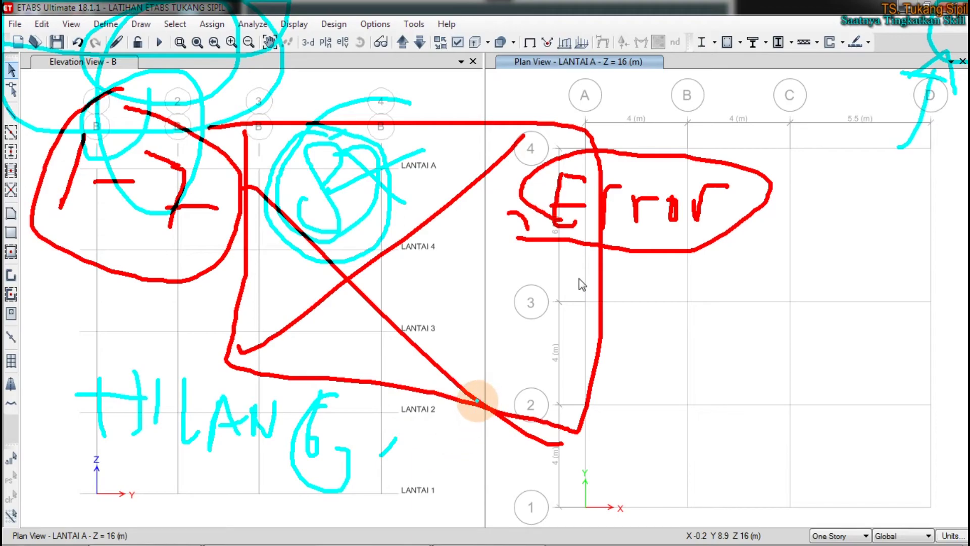
Add cyan lines between the views and under 1-7, then erase all annotations and minimize ETABS
{"action": "mouse_move", "coordinate": [485, 55]}
{"action": "left_mouse_down"}
{"action": "mouse_move", "coordinate": [475, 305]}
{"action": "mouse_move", "coordinate": [490, 523]}
{"action": "left_mouse_up"}
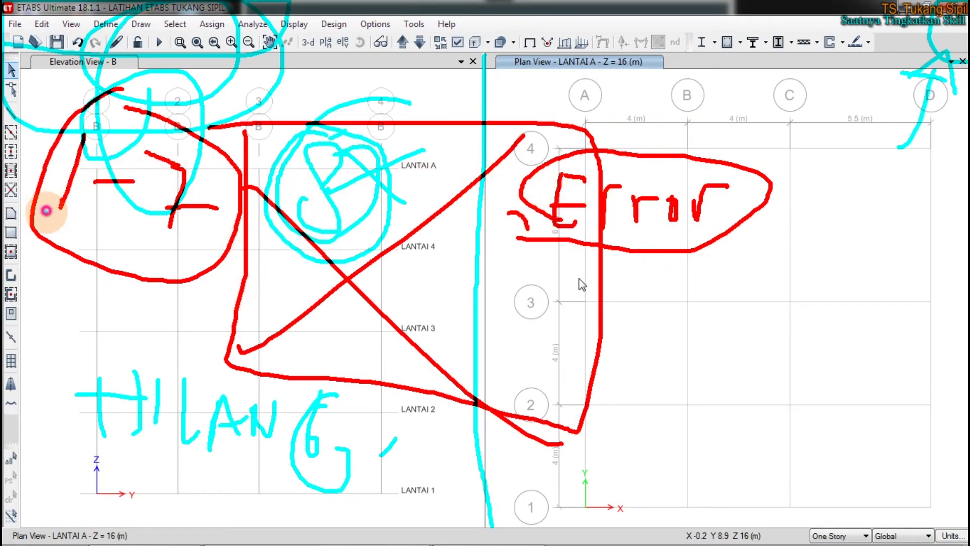
{"action": "left_click_drag", "start_coordinate": [44, 210], "coordinate": [279, 175]}
{"action": "mouse_move", "coordinate": [101, 92]}
{"action": "left_mouse_down"}
{"action": "mouse_move", "coordinate": [126, 223]}
{"action": "mouse_move", "coordinate": [161, 232]}
{"action": "left_mouse_up"}
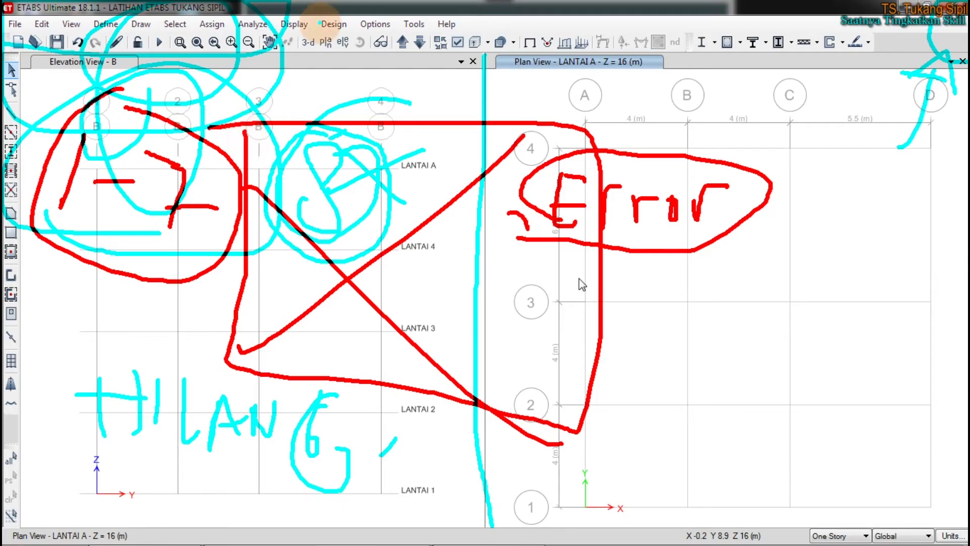
{"action": "key", "text": "Escape"}
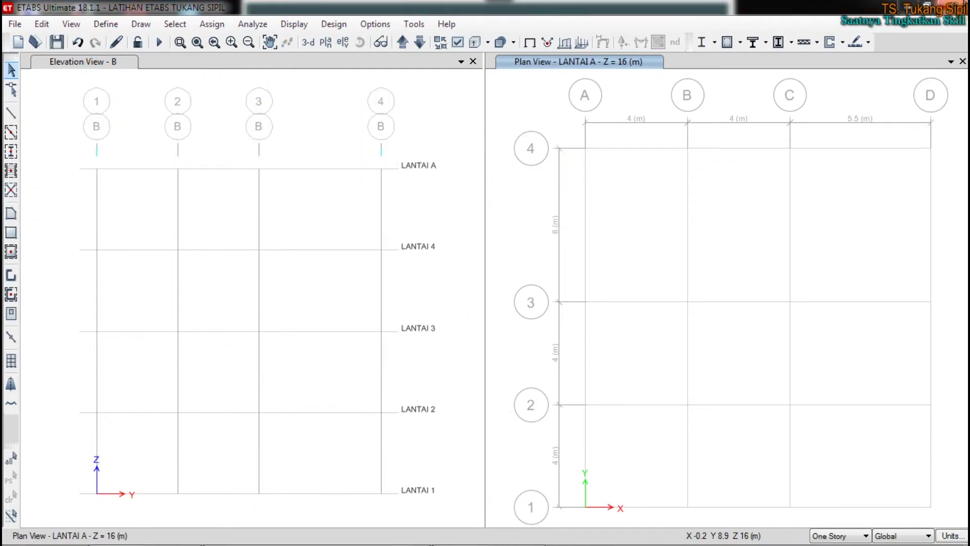
{"action": "left_click", "coordinate": [962, 5]}
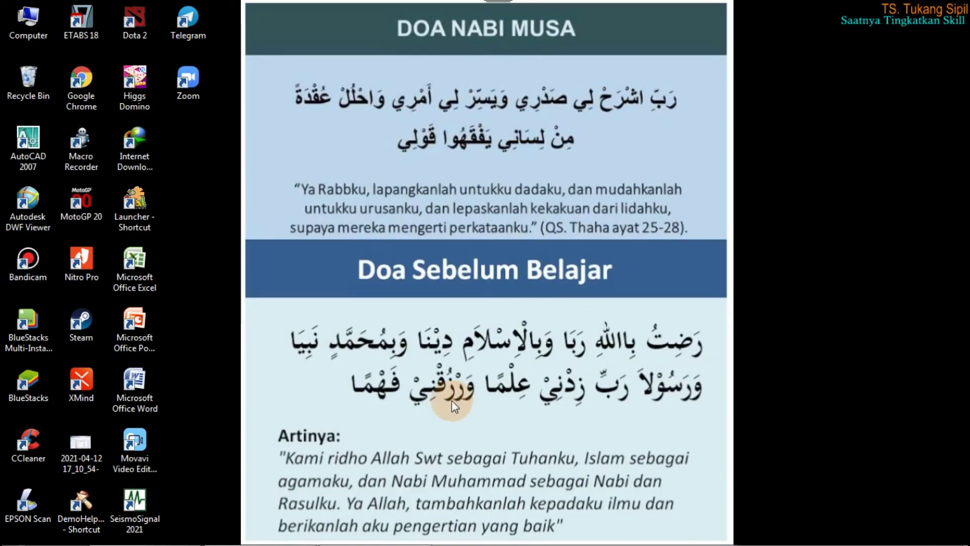
Browse to D:\Data Uli Februari\LATIHAN ETABS TUKANG SIPIL to show its model files
{"action": "key", "text": "super+e"}
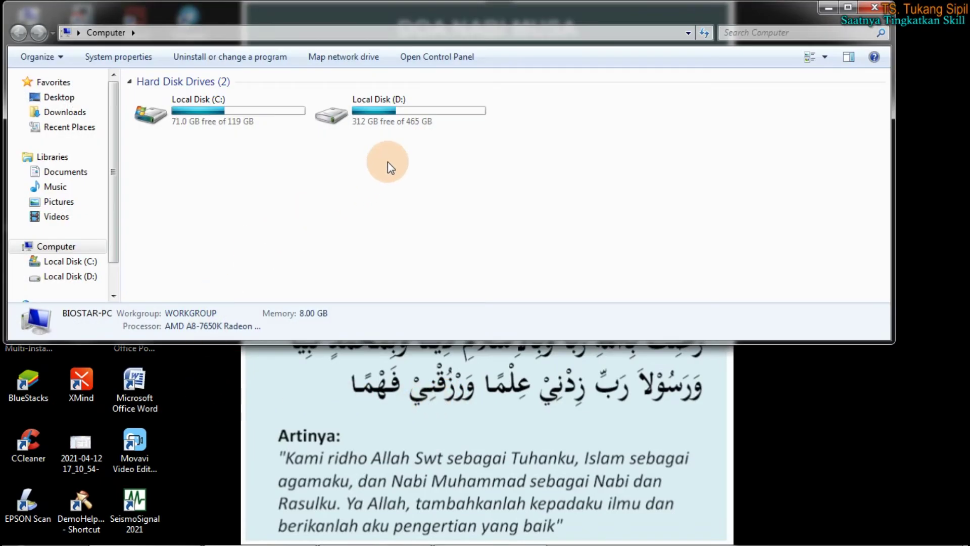
{"action": "double_click", "coordinate": [411, 101]}
{"action": "double_click", "coordinate": [187, 128]}
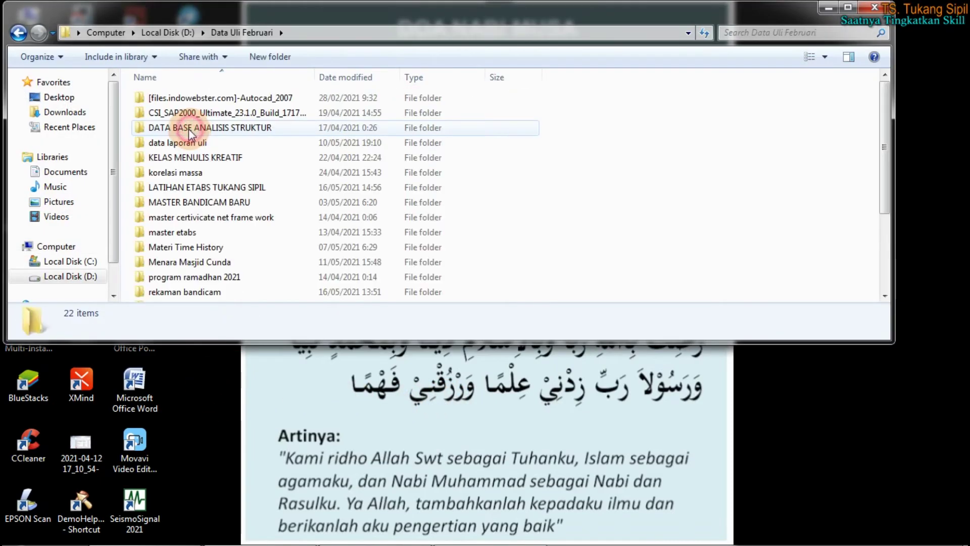
{"action": "double_click", "coordinate": [197, 144]}
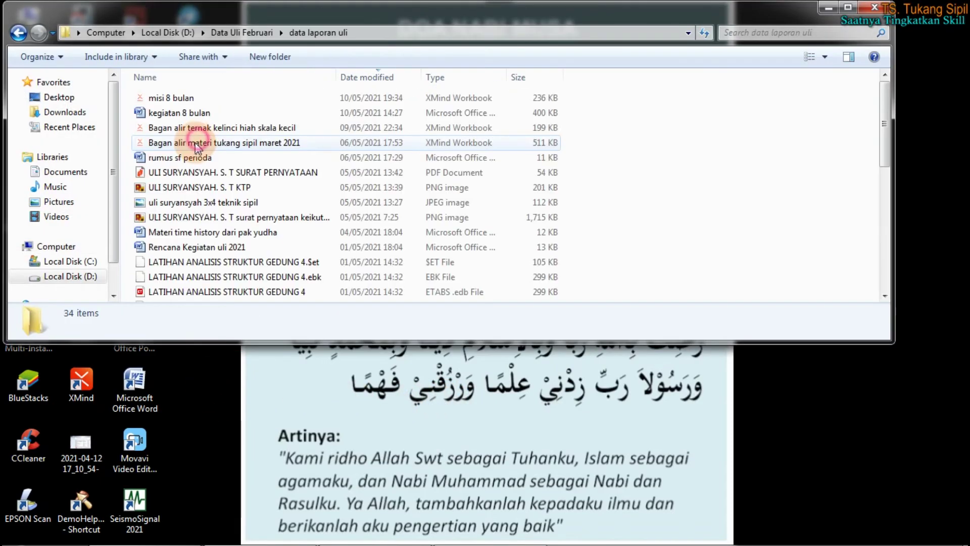
{"action": "left_click", "coordinate": [19, 34]}
{"action": "left_click", "coordinate": [244, 182]}
{"action": "scroll", "coordinate": [237, 197], "scroll_direction": "down", "scroll_amount": 3}
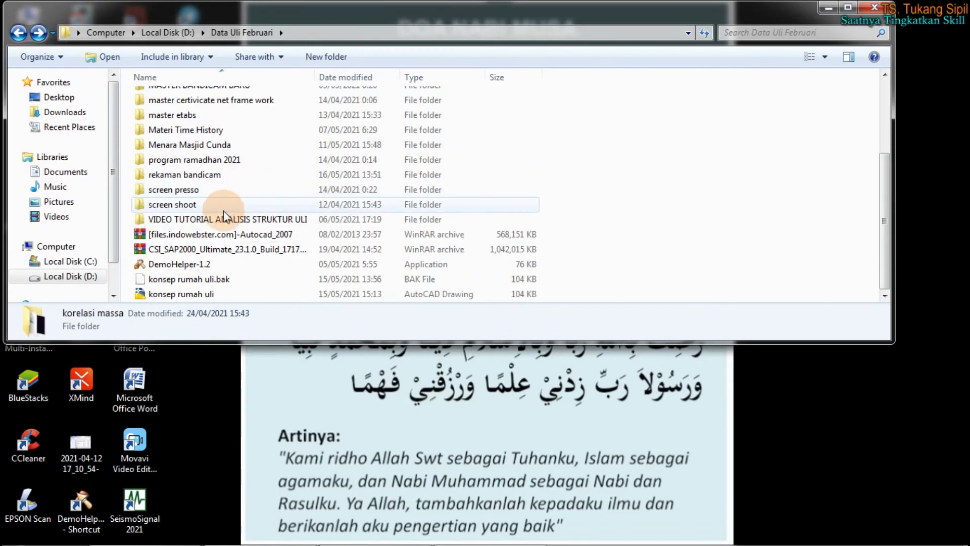
{"action": "scroll", "coordinate": [204, 170], "scroll_direction": "up", "scroll_amount": 2}
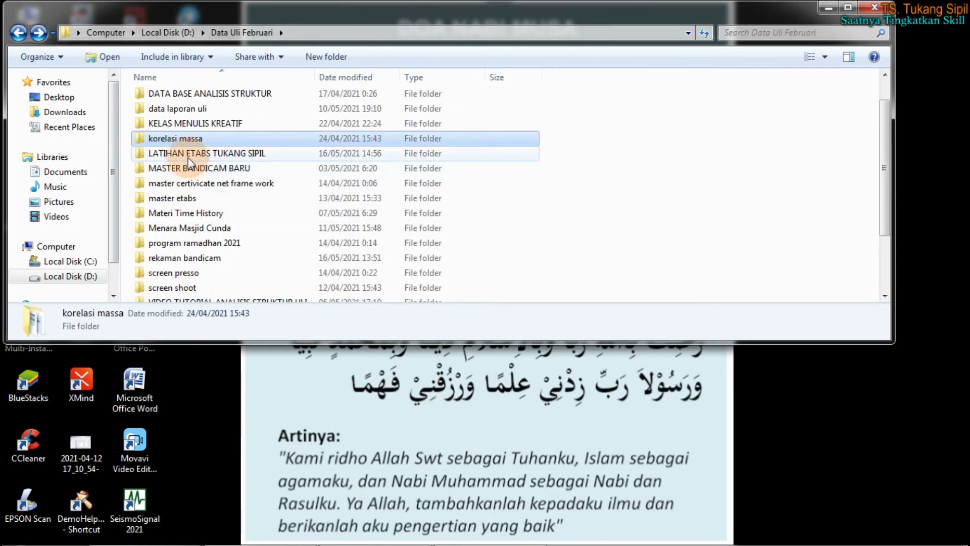
{"action": "double_click", "coordinate": [188, 154]}
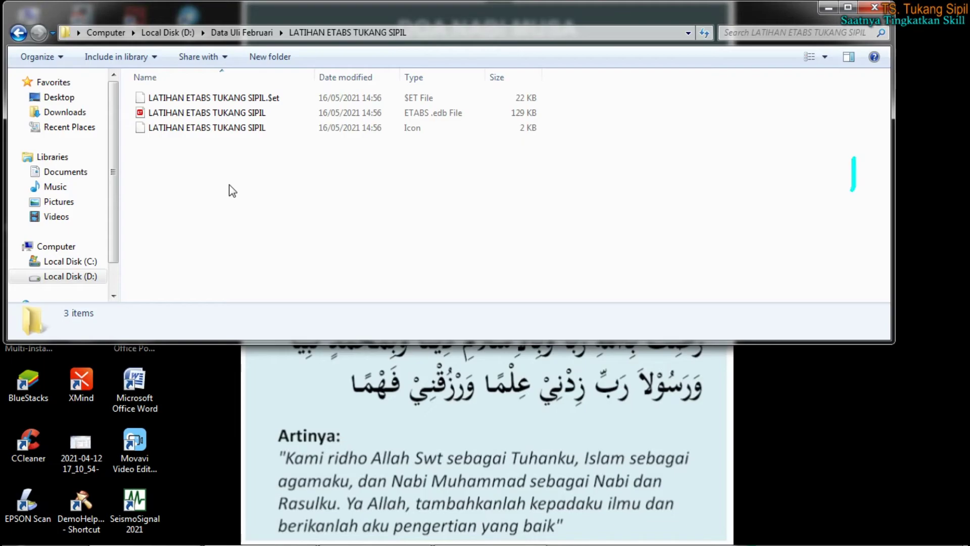
Open the DemoHelper annotation tool's menu from the hidden notification-area icons
{"action": "mouse_move", "coordinate": [722, 541]}
{"action": "left_click", "coordinate": [850, 528]}
{"action": "left_click", "coordinate": [860, 534]}
{"action": "left_click", "coordinate": [836, 459]}
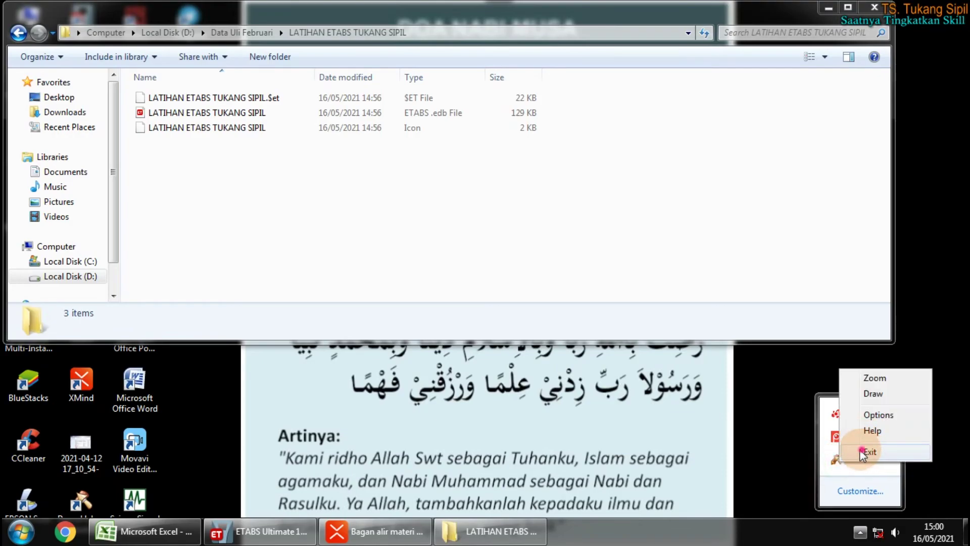
Quit DemoHelper, then relaunch DemoHelper-1.2 by searching 'DEM' in the Start menu
{"action": "left_click", "coordinate": [865, 453]}
{"action": "left_click", "coordinate": [20, 531]}
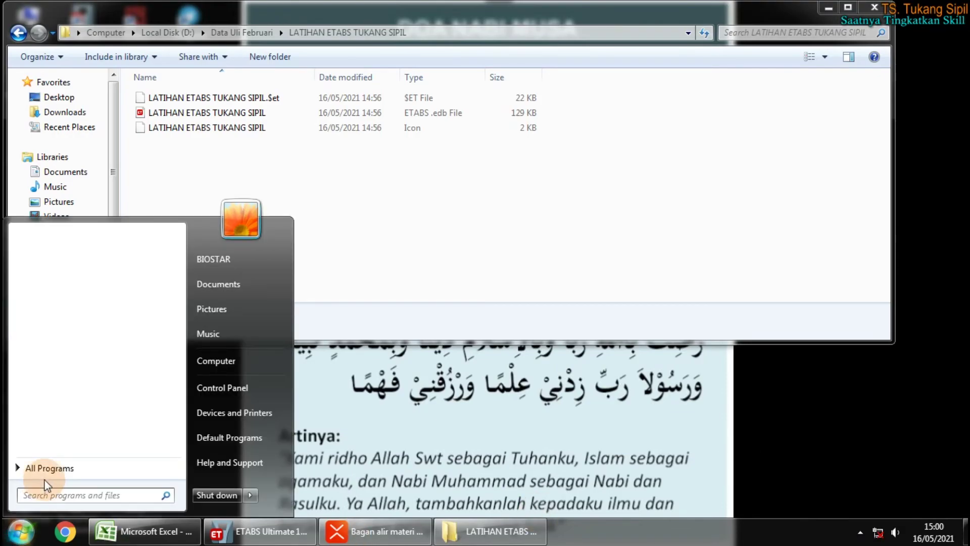
{"action": "type", "text": "DEM"}
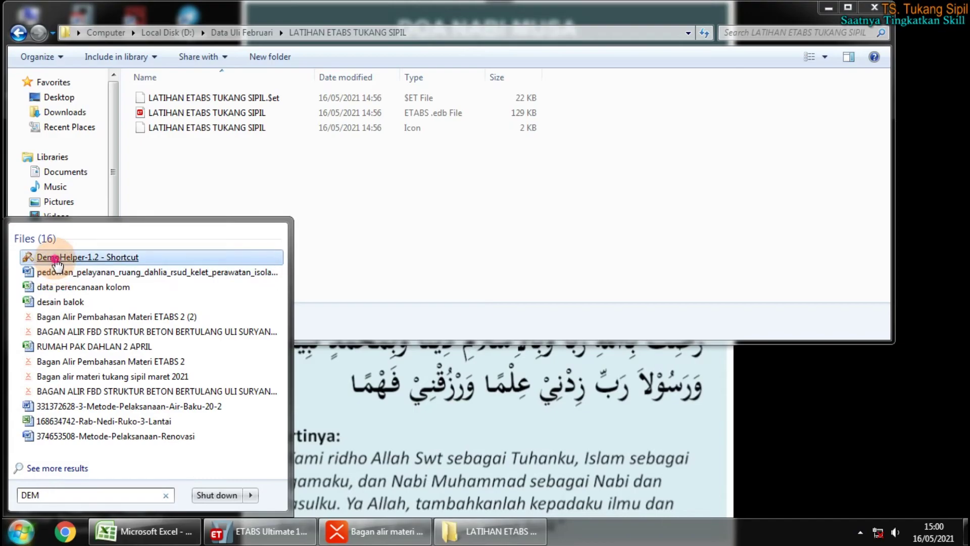
{"action": "left_click", "coordinate": [55, 258]}
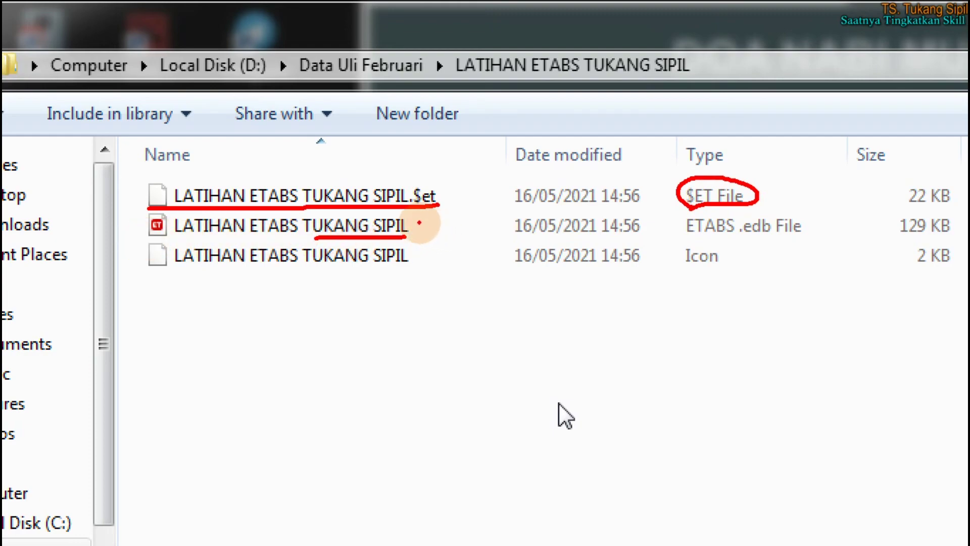
Annotate 'induk' beside the .edb file, mark its .edb File type, and restore the folder window
{"action": "mouse_move", "coordinate": [438, 229]}
{"action": "left_mouse_down"}
{"action": "mouse_move", "coordinate": [461, 211]}
{"action": "mouse_move", "coordinate": [459, 232]}
{"action": "mouse_move", "coordinate": [488, 220]}
{"action": "mouse_move", "coordinate": [491, 231]}
{"action": "left_mouse_up"}
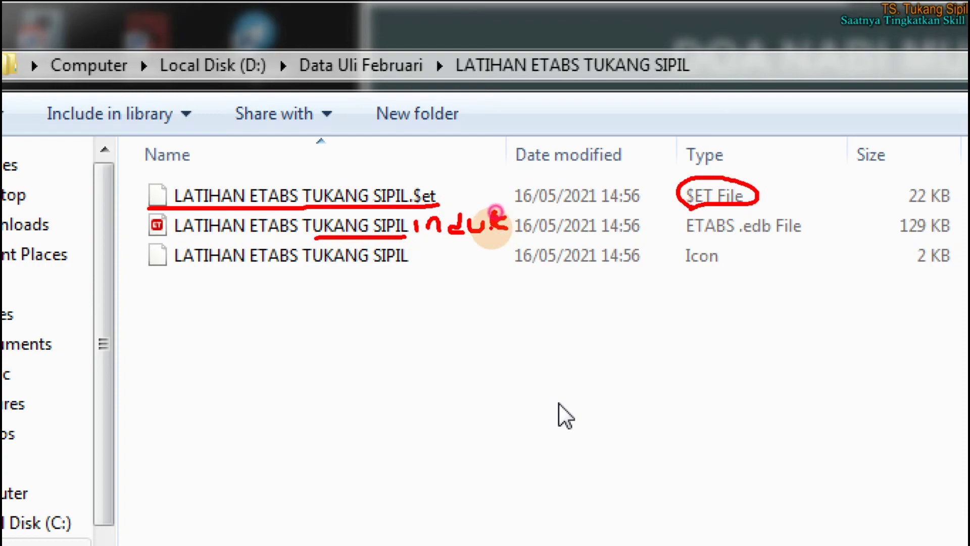
{"action": "left_click", "coordinate": [744, 235]}
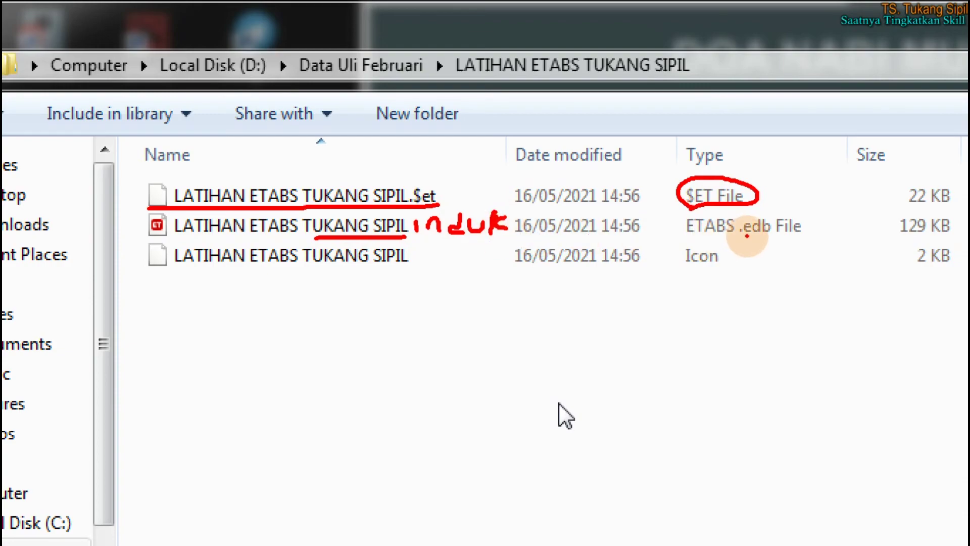
{"action": "mouse_move", "coordinate": [745, 235]}
{"action": "left_mouse_down"}
{"action": "mouse_move", "coordinate": [805, 234]}
{"action": "mouse_move", "coordinate": [819, 202]}
{"action": "mouse_move", "coordinate": [758, 208]}
{"action": "mouse_move", "coordinate": [746, 237]}
{"action": "left_mouse_up"}
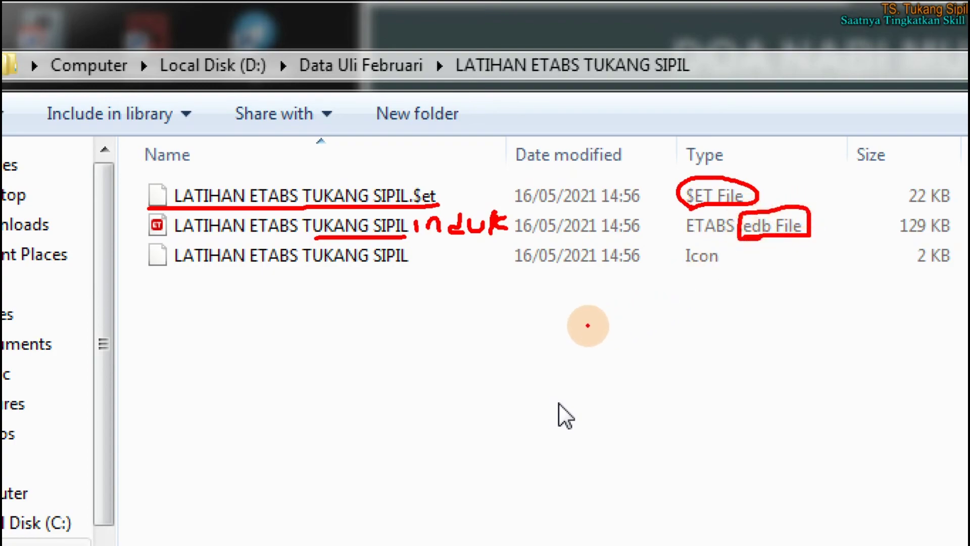
{"action": "mouse_move", "coordinate": [437, 234]}
{"action": "left_mouse_down"}
{"action": "mouse_move", "coordinate": [440, 297]}
{"action": "mouse_move", "coordinate": [465, 303]}
{"action": "mouse_move", "coordinate": [465, 321]}
{"action": "mouse_move", "coordinate": [513, 338]}
{"action": "mouse_move", "coordinate": [502, 351]}
{"action": "mouse_move", "coordinate": [552, 335]}
{"action": "mouse_move", "coordinate": [528, 333]}
{"action": "mouse_move", "coordinate": [537, 340]}
{"action": "left_mouse_up"}
{"action": "left_click", "coordinate": [478, 355]}
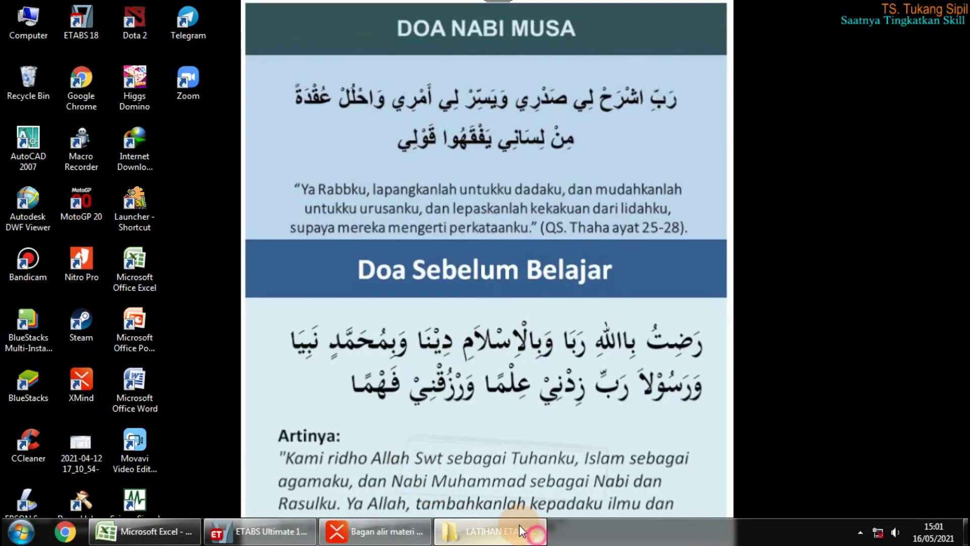
{"action": "left_click", "coordinate": [473, 536]}
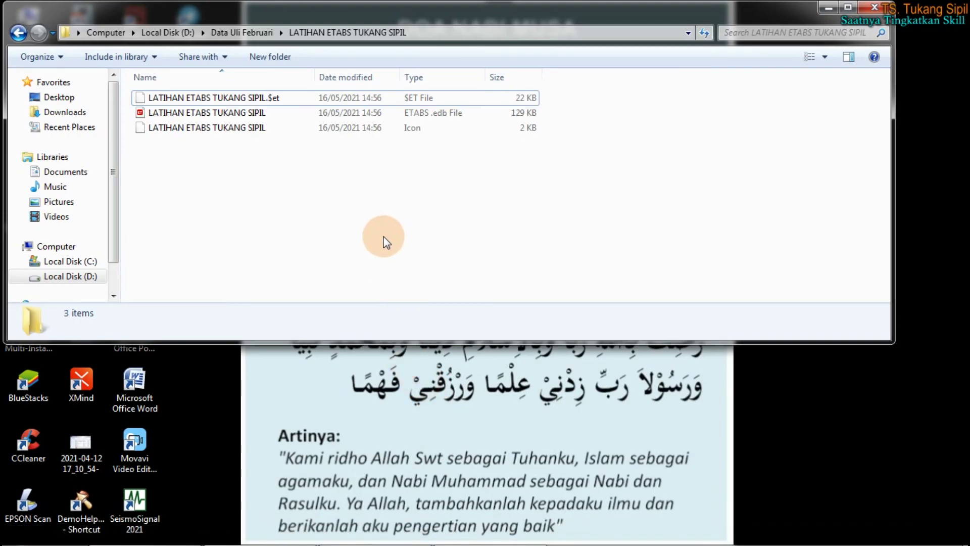
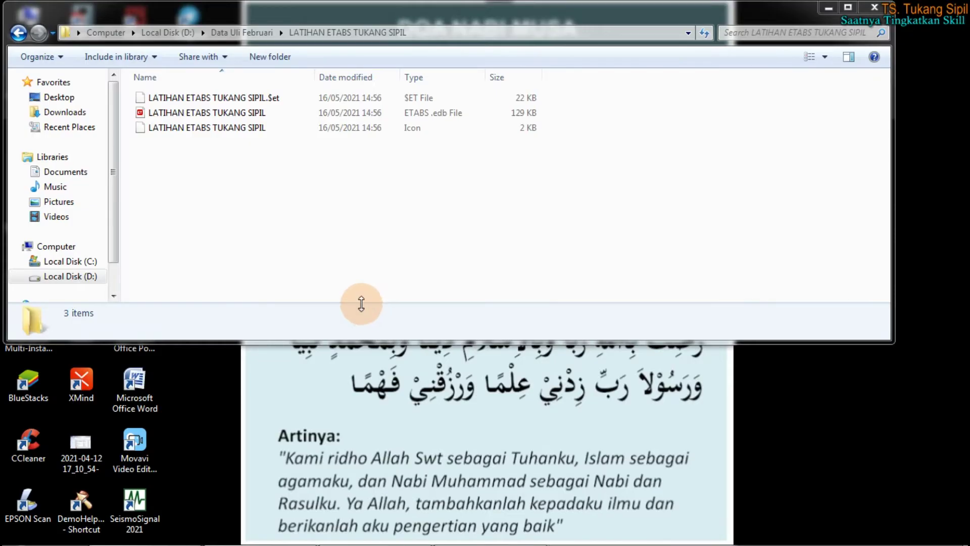
Bring the running ETABS Ultimate model window to the front
{"action": "left_click", "coordinate": [388, 359]}
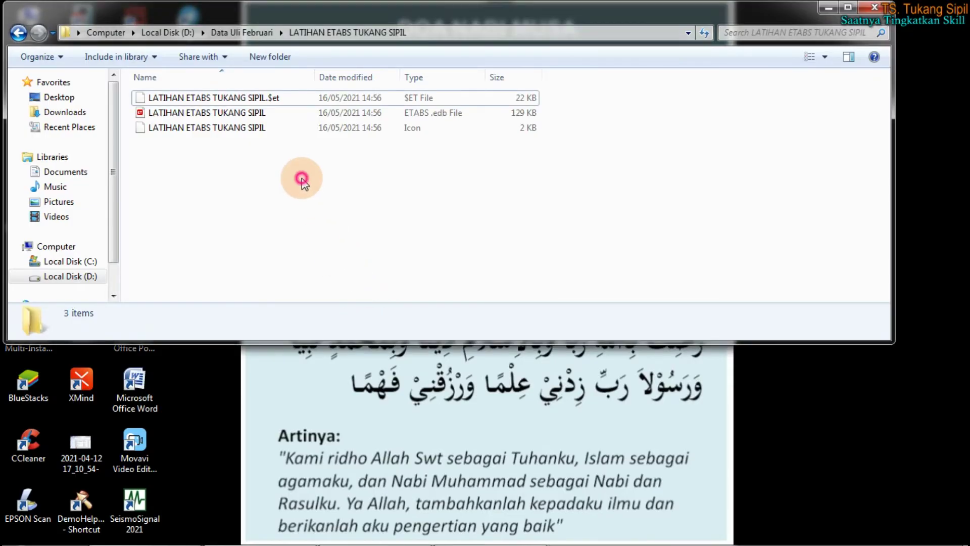
{"action": "left_click", "coordinate": [250, 535]}
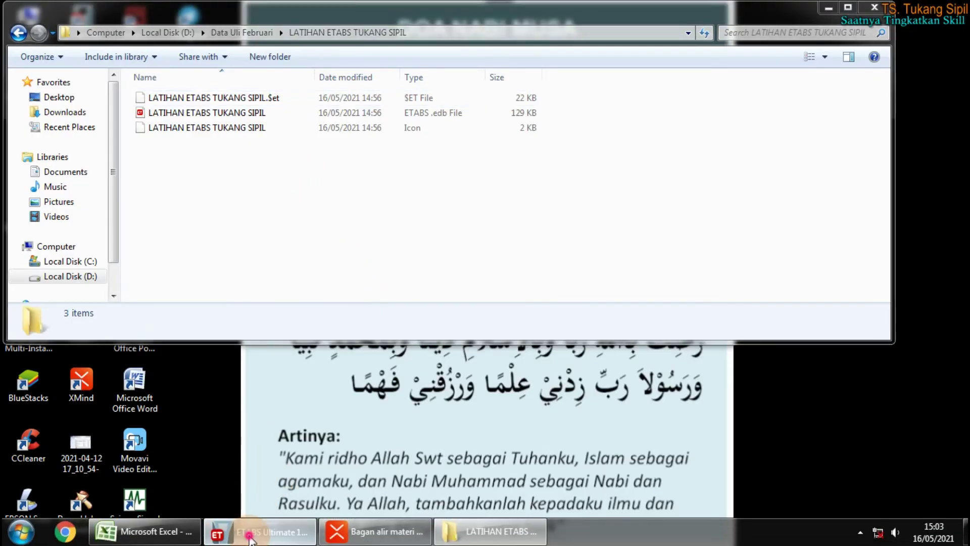
Close ETABS after saving changes to LATIHAN ANALISIS STRUKTUR GEDUNG 4, returning to the folder window
{"action": "left_click", "coordinate": [953, 7]}
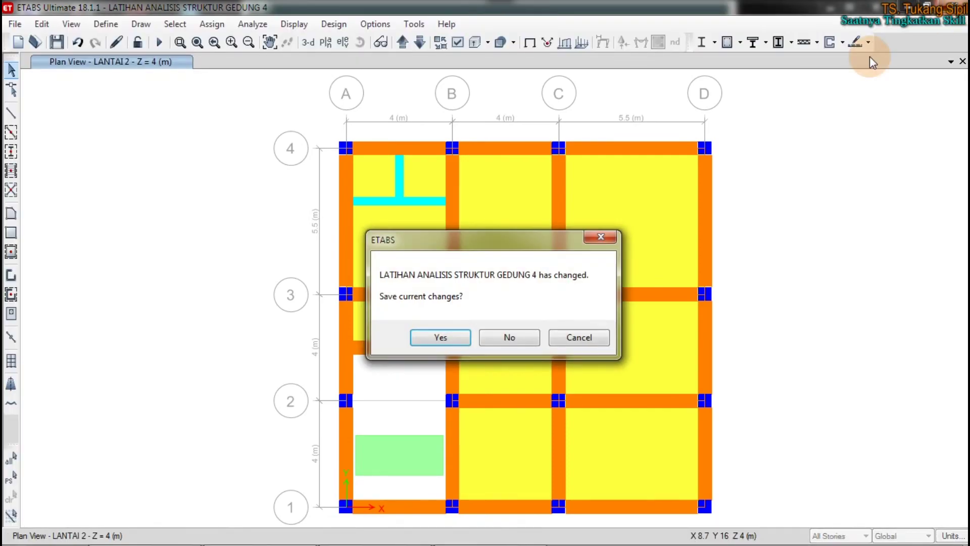
{"action": "left_click", "coordinate": [457, 342]}
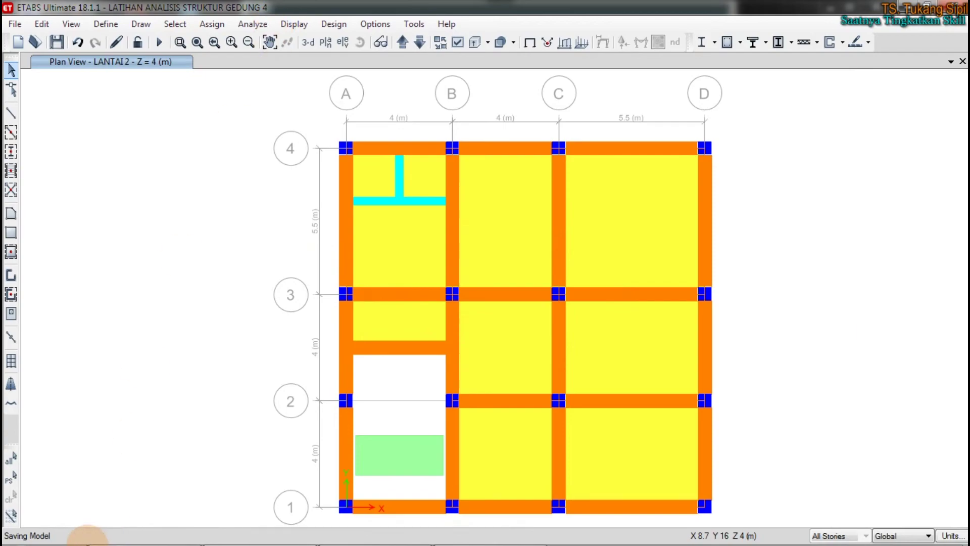
{"action": "mouse_move", "coordinate": [209, 542]}
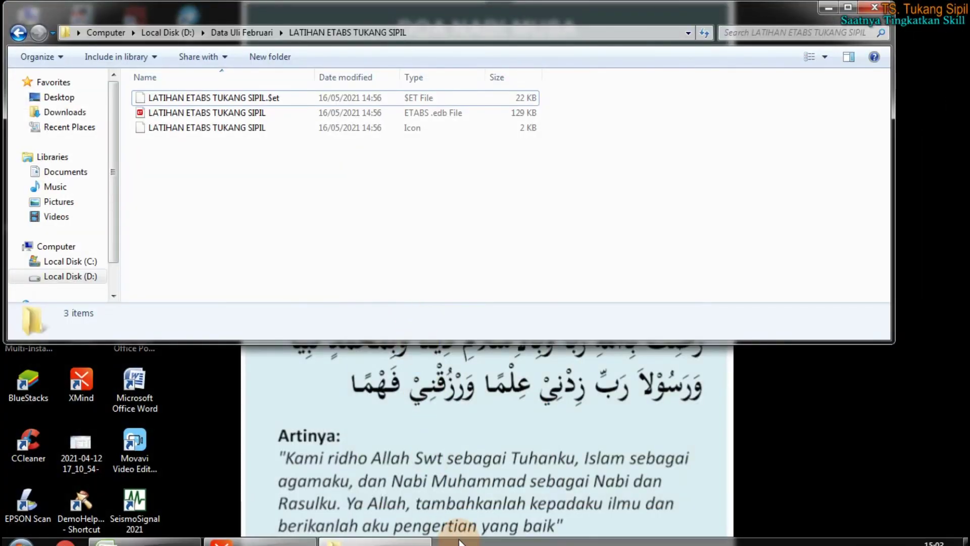
{"action": "left_click", "coordinate": [256, 174]}
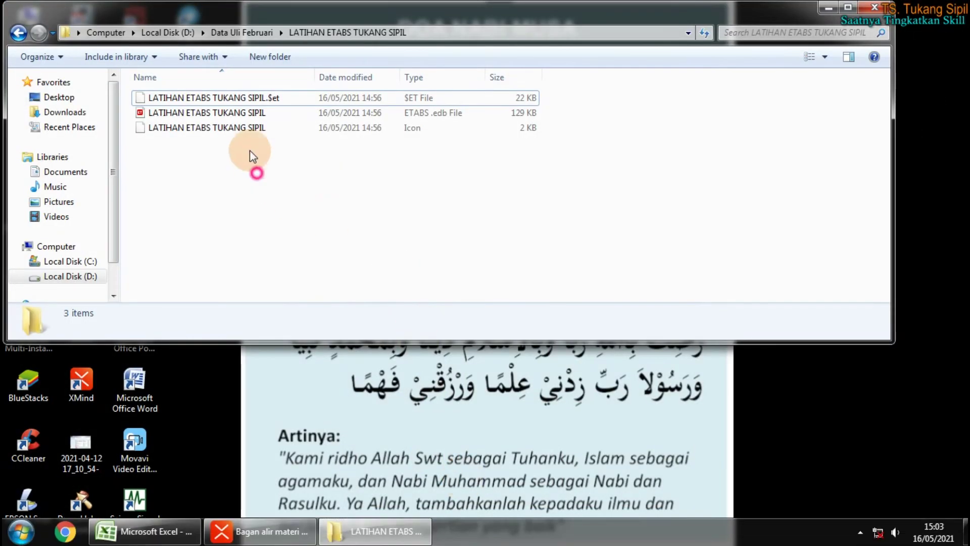
Browse into VIDEO TUTORIAL ANALISIS STRUKTUR ULI > MATERI PEMBAHASAN, then back out to Data Uli Februari
{"action": "left_click", "coordinate": [235, 33]}
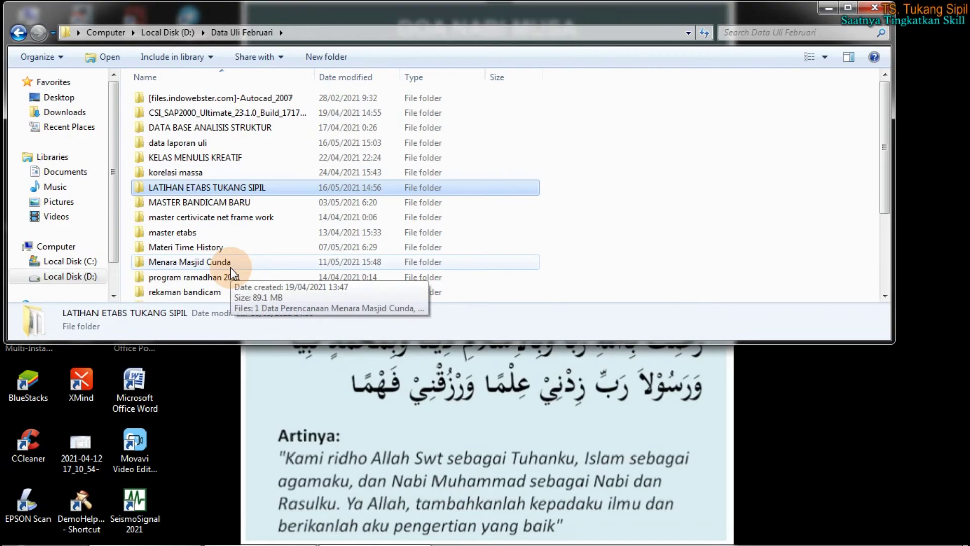
{"action": "left_click", "coordinate": [217, 278]}
{"action": "scroll", "coordinate": [202, 297], "scroll_direction": "down", "scroll_amount": 2}
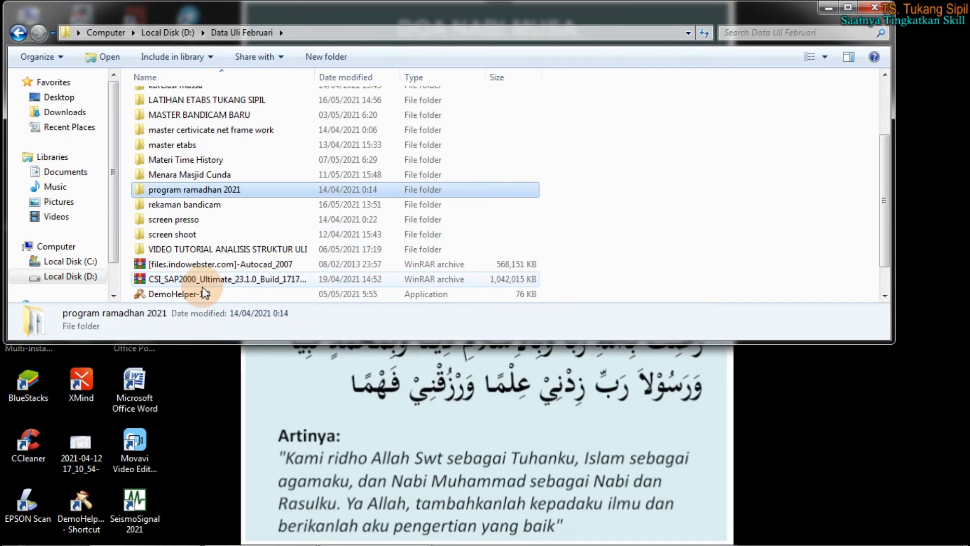
{"action": "double_click", "coordinate": [201, 250]}
{"action": "double_click", "coordinate": [166, 96]}
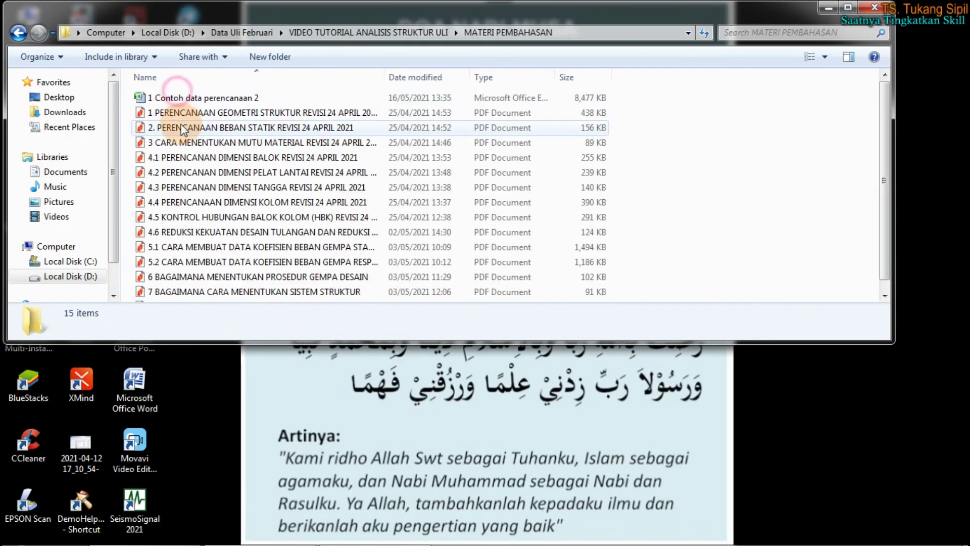
{"action": "left_click", "coordinate": [202, 206]}
{"action": "key", "text": "BackSpace"}
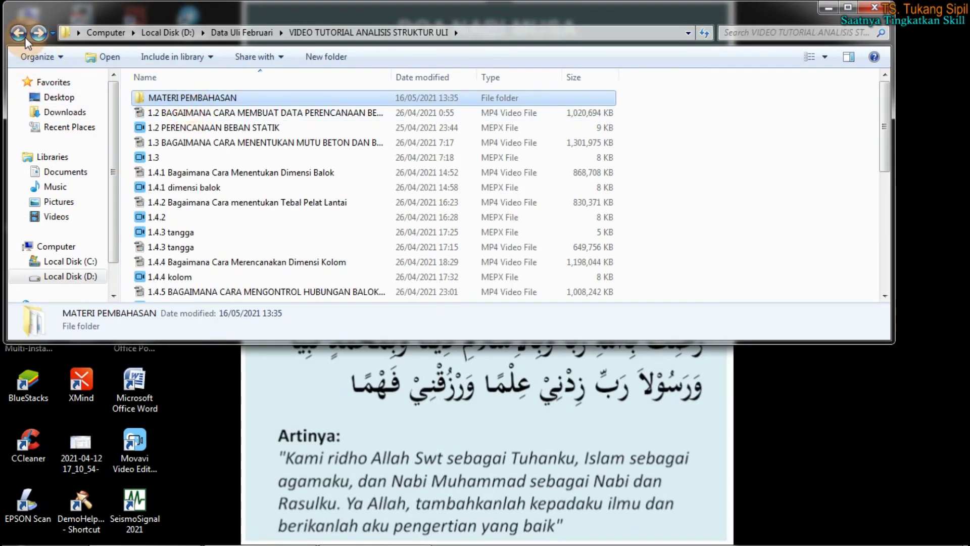
{"action": "key", "text": "BackSpace"}
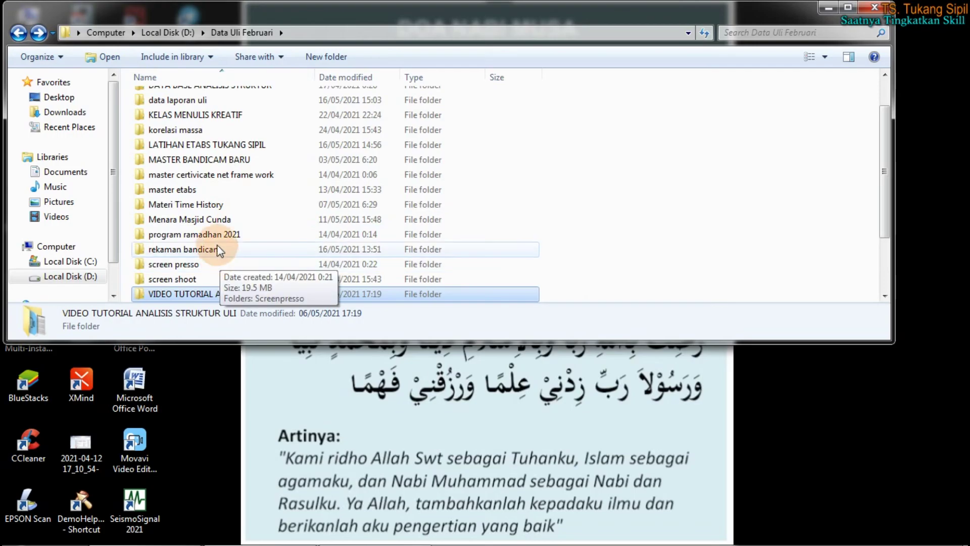
{"action": "scroll", "coordinate": [222, 252], "scroll_direction": "up", "scroll_amount": 1}
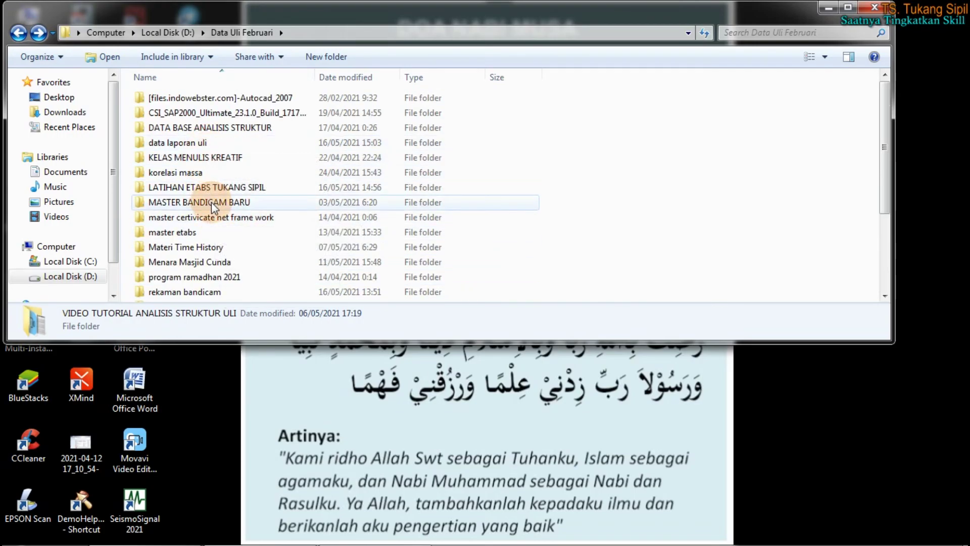
Search for EDB and open the data laporan uli folder holding LATIHAN ANALISIS STRUKTUR GEDUNG 4
{"action": "left_click", "coordinate": [783, 32]}
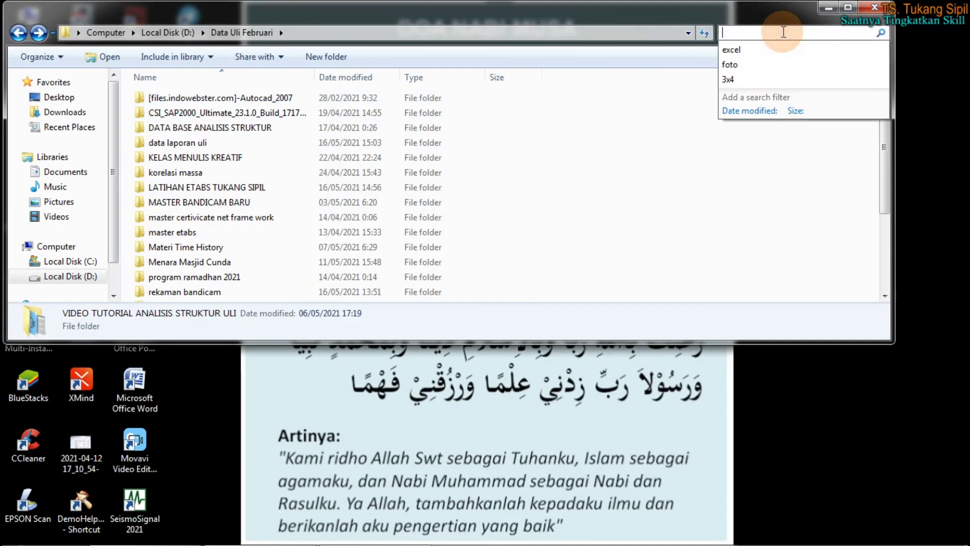
{"action": "type", "text": "EDB"}
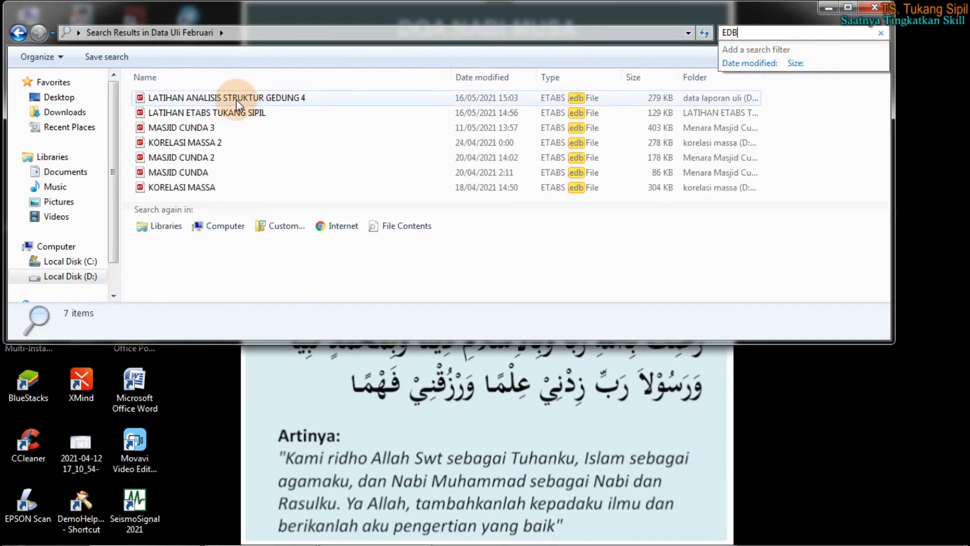
{"action": "right_click", "coordinate": [236, 99]}
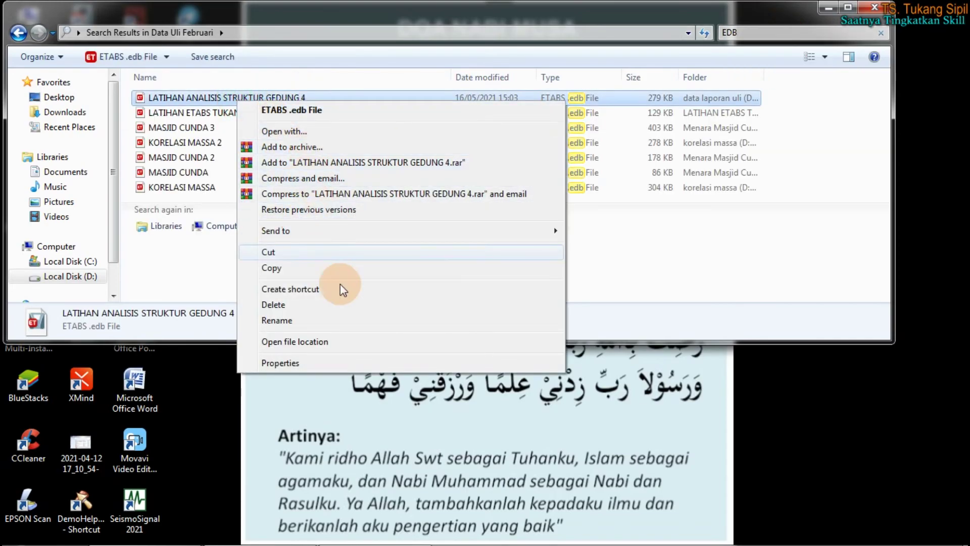
{"action": "left_click", "coordinate": [334, 342]}
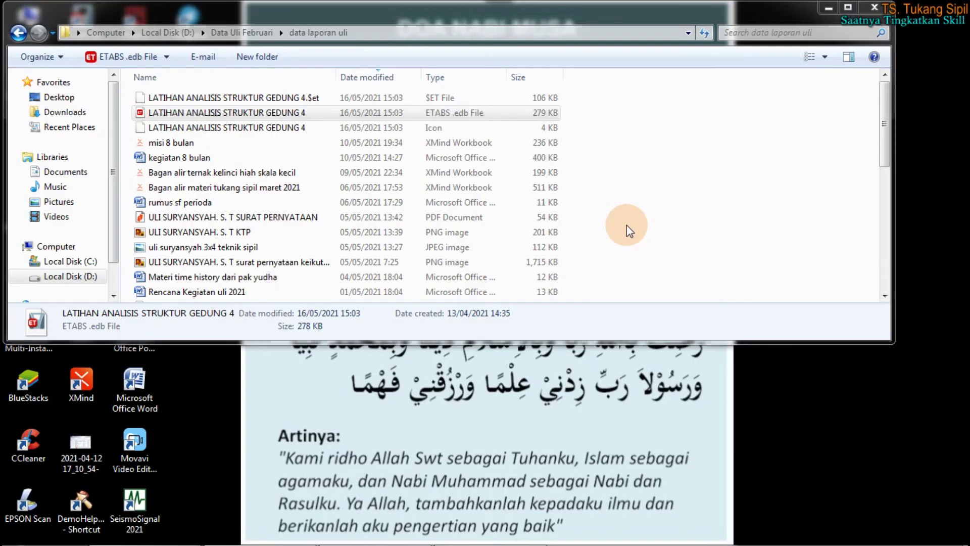
Find and select the 299 KB LATIHAN ANALISIS STRUKTUR GEDUNG 4.ebk backup in data laporan uli
{"action": "left_click", "coordinate": [574, 379]}
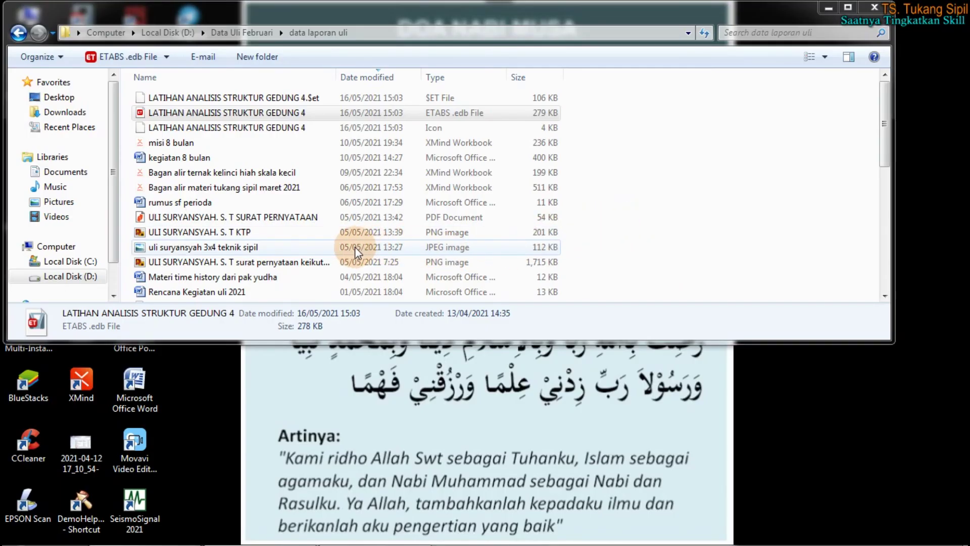
{"action": "scroll", "coordinate": [350, 256], "scroll_direction": "down", "scroll_amount": 5}
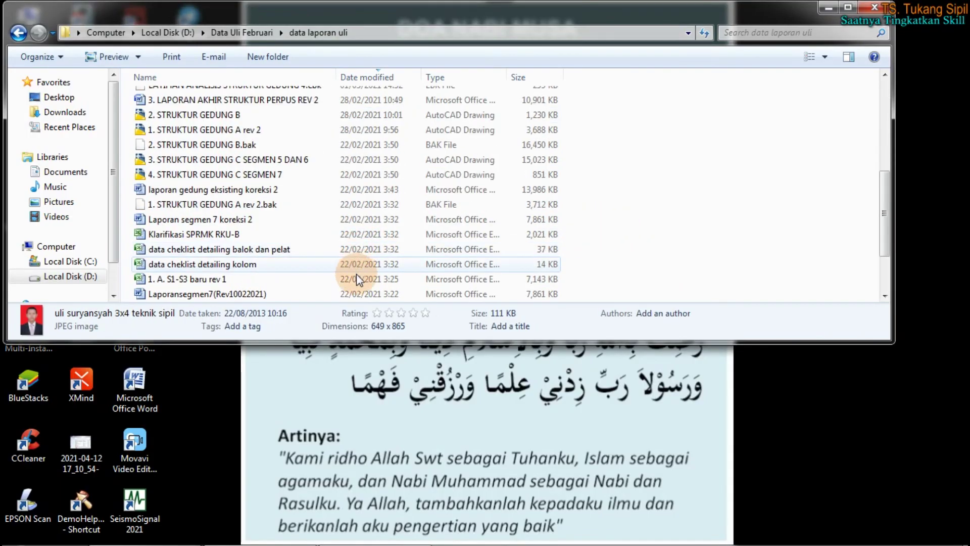
{"action": "left_click", "coordinate": [278, 203]}
{"action": "scroll", "coordinate": [275, 220], "scroll_direction": "down", "scroll_amount": 2}
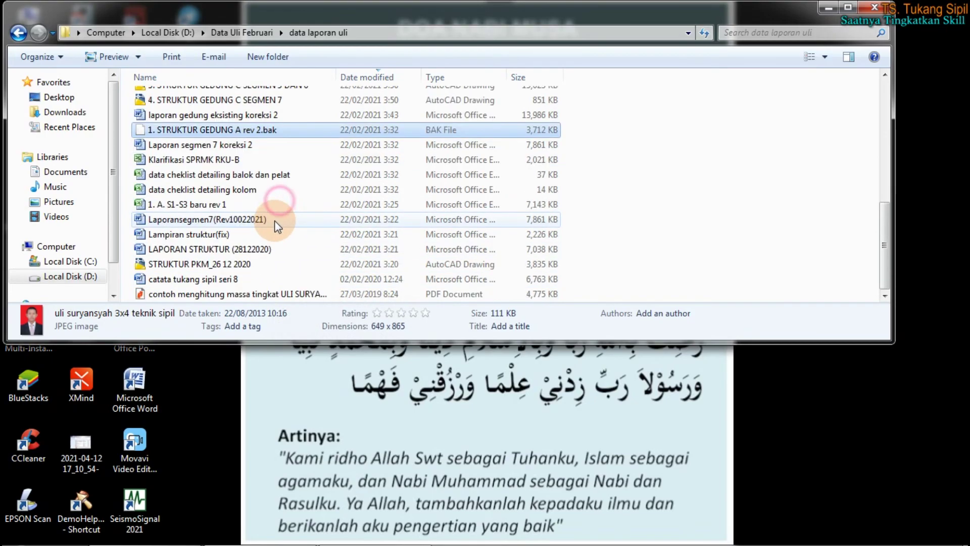
{"action": "scroll", "coordinate": [275, 293], "scroll_direction": "up", "scroll_amount": 3}
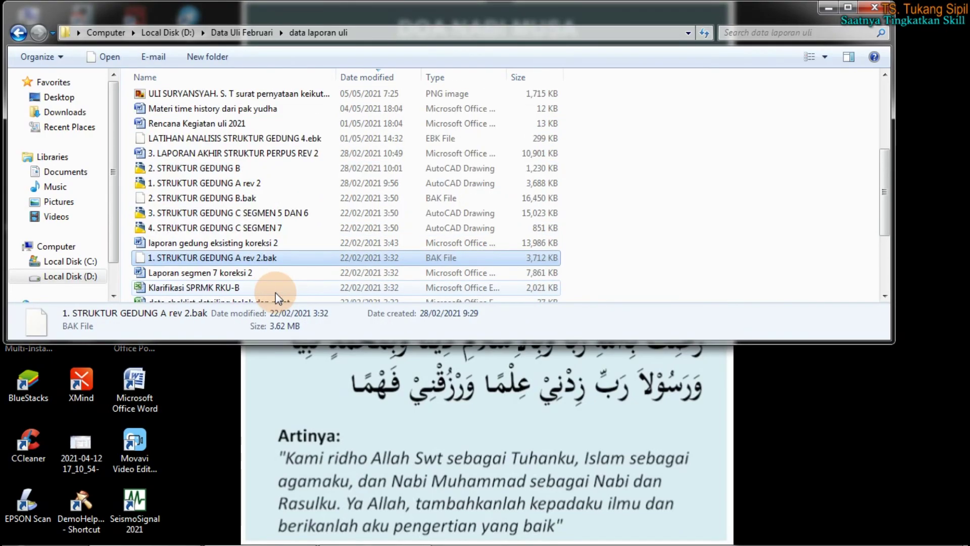
{"action": "left_click", "coordinate": [407, 143]}
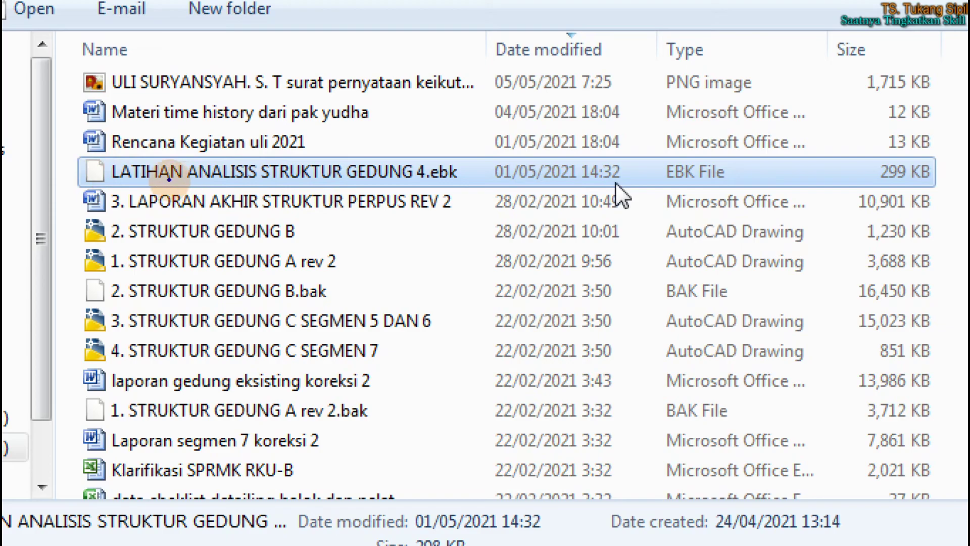
{"action": "mouse_move", "coordinate": [54, 186]}
{"action": "left_mouse_down"}
{"action": "mouse_move", "coordinate": [512, 192]}
{"action": "mouse_move", "coordinate": [461, 149]}
{"action": "mouse_move", "coordinate": [415, 164]}
{"action": "mouse_move", "coordinate": [457, 188]}
{"action": "left_mouse_up"}
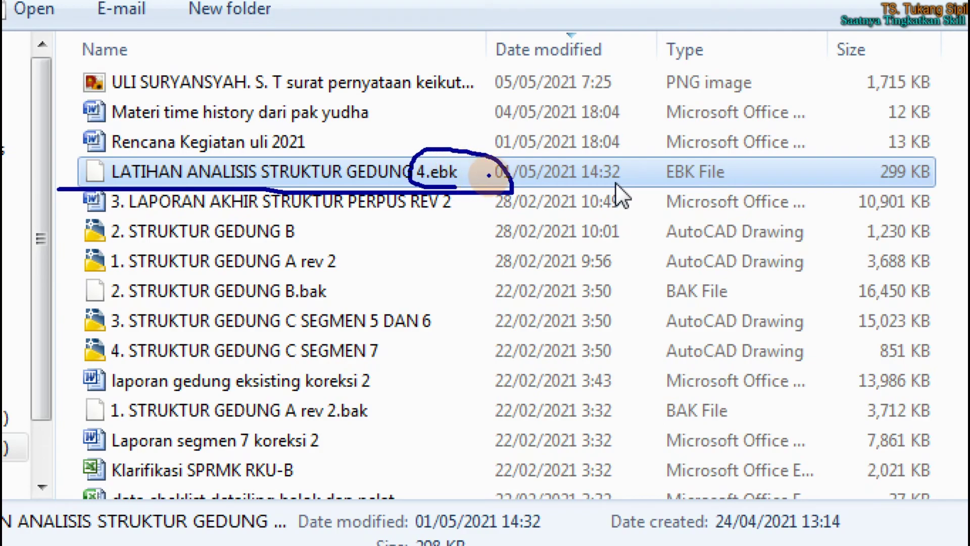
{"action": "mouse_move", "coordinate": [727, 160]}
{"action": "left_mouse_down"}
{"action": "mouse_move", "coordinate": [656, 167]}
{"action": "mouse_move", "coordinate": [717, 191]}
{"action": "mouse_move", "coordinate": [730, 164]}
{"action": "left_mouse_up"}
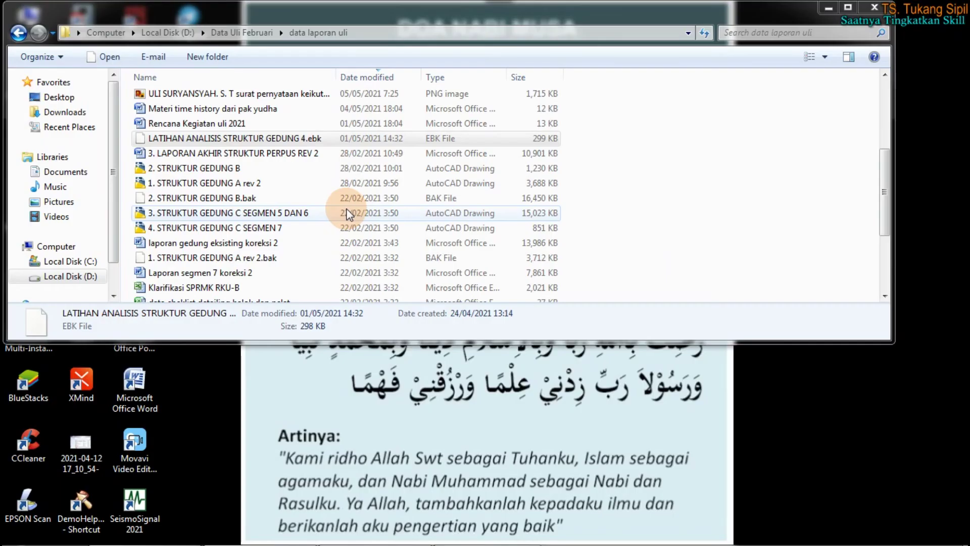
{"action": "left_click", "coordinate": [252, 201]}
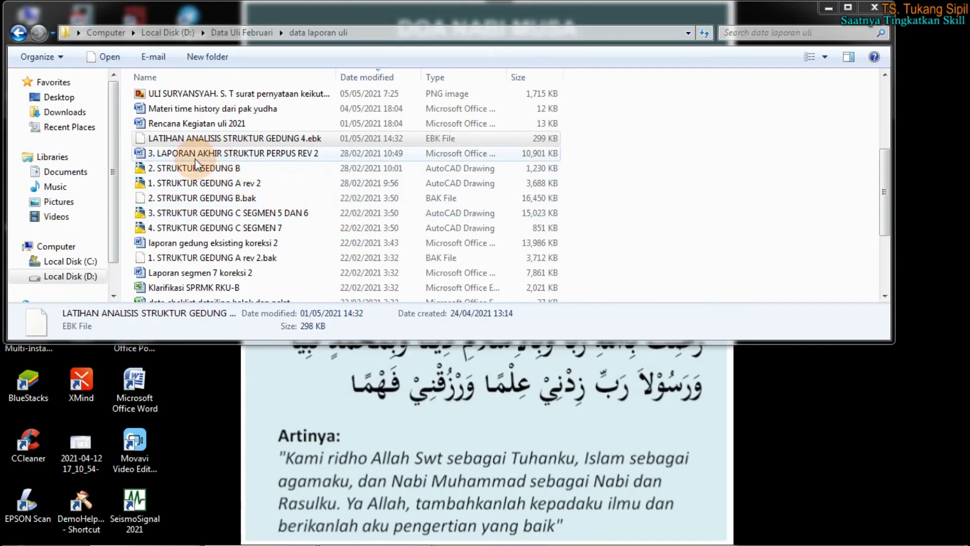
Delete the three LATIHAN ANALISIS STRUKTUR GEDUNG 4 model files and select the remaining .ebk backup
{"action": "scroll", "coordinate": [181, 197], "scroll_direction": "up", "scroll_amount": 4}
{"action": "left_click", "coordinate": [207, 112]}
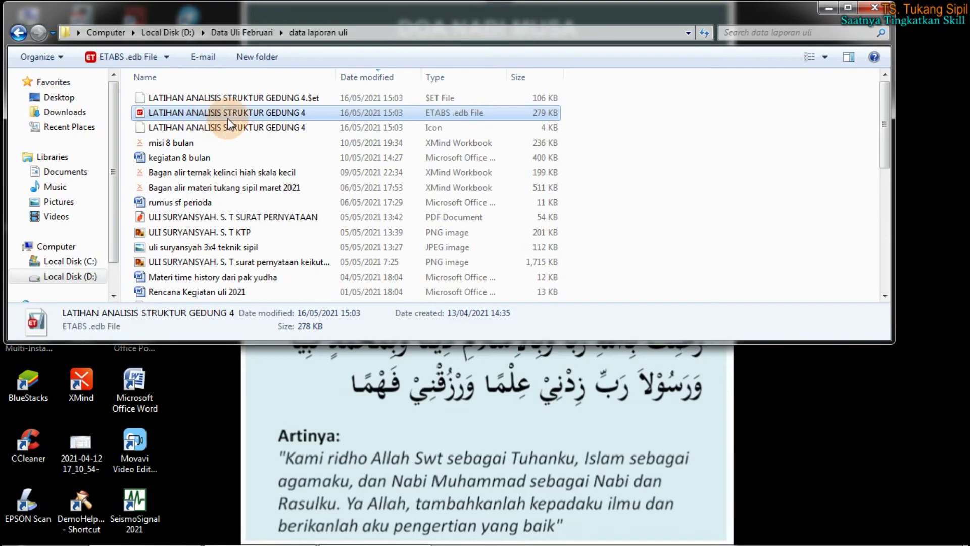
{"action": "left_click_drag", "start_coordinate": [596, 93], "coordinate": [386, 127]}
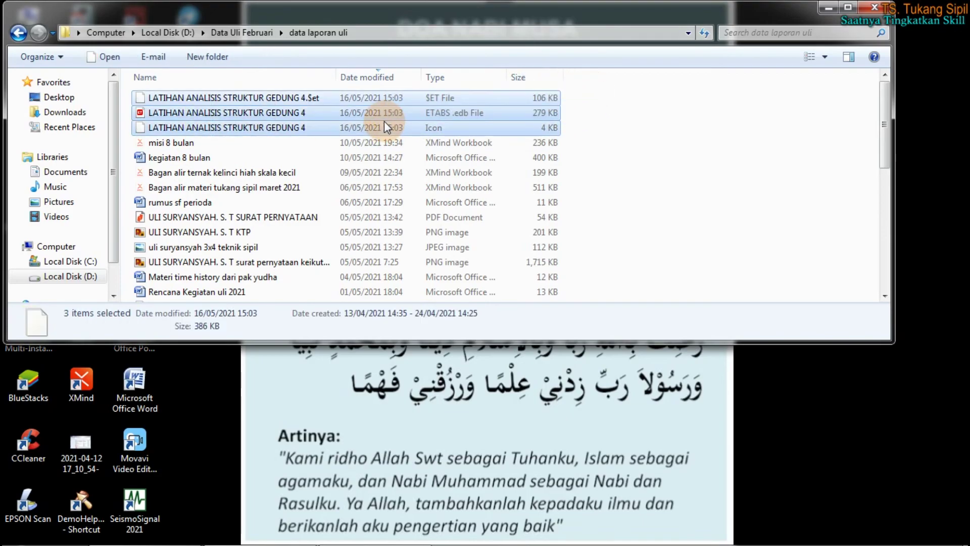
{"action": "key", "text": "Delete"}
{"action": "key", "text": "Return"}
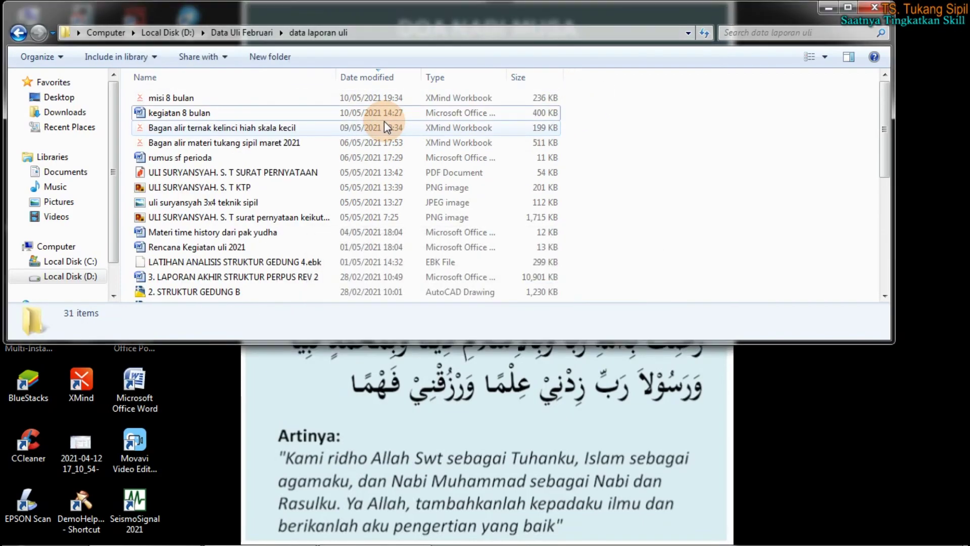
{"action": "left_click", "coordinate": [271, 264]}
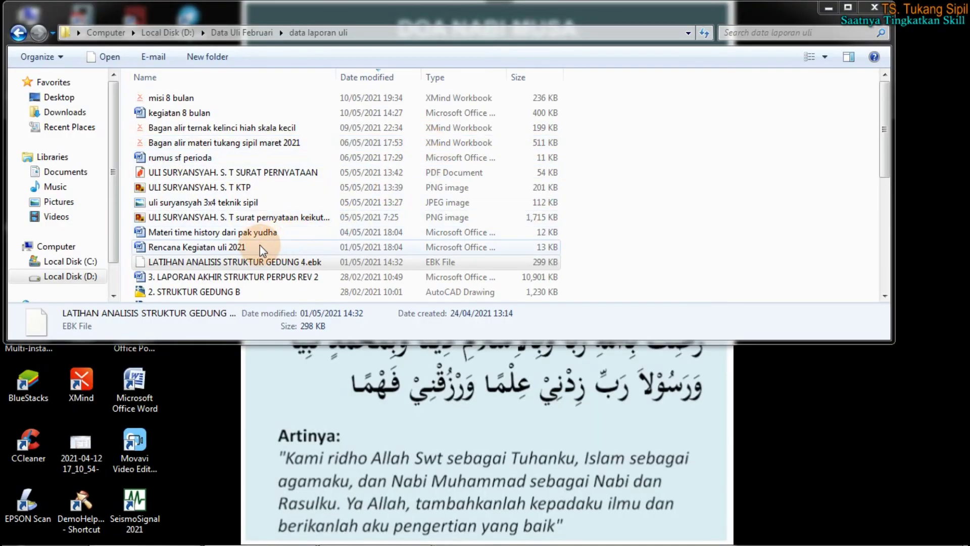
{"action": "right_click_drag", "start_coordinate": [260, 262], "coordinate": [281, 254]}
{"action": "left_click", "coordinate": [265, 262]}
Rename the backup's extension from .ebk to .edb, accepting the extension-change warning
{"action": "right_click", "coordinate": [265, 262]}
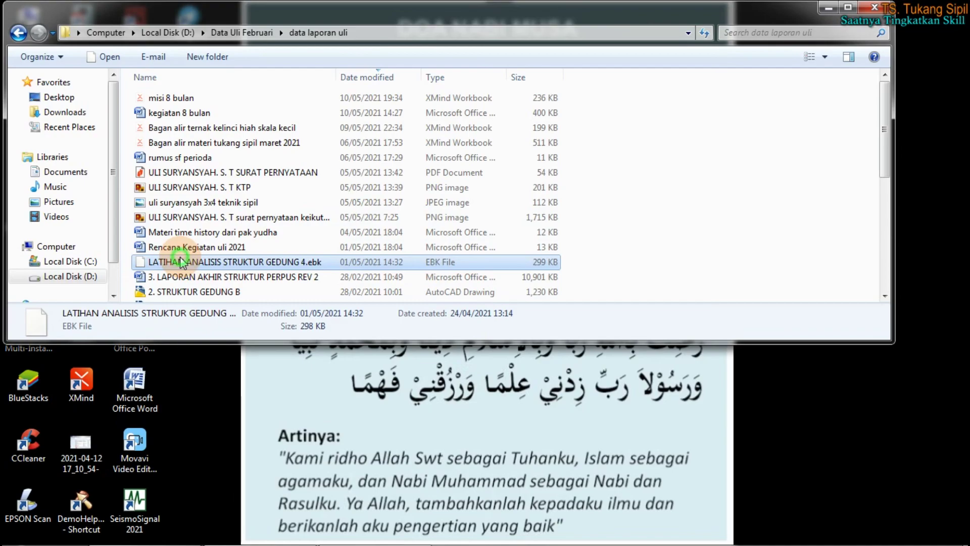
{"action": "right_click", "coordinate": [232, 12]}
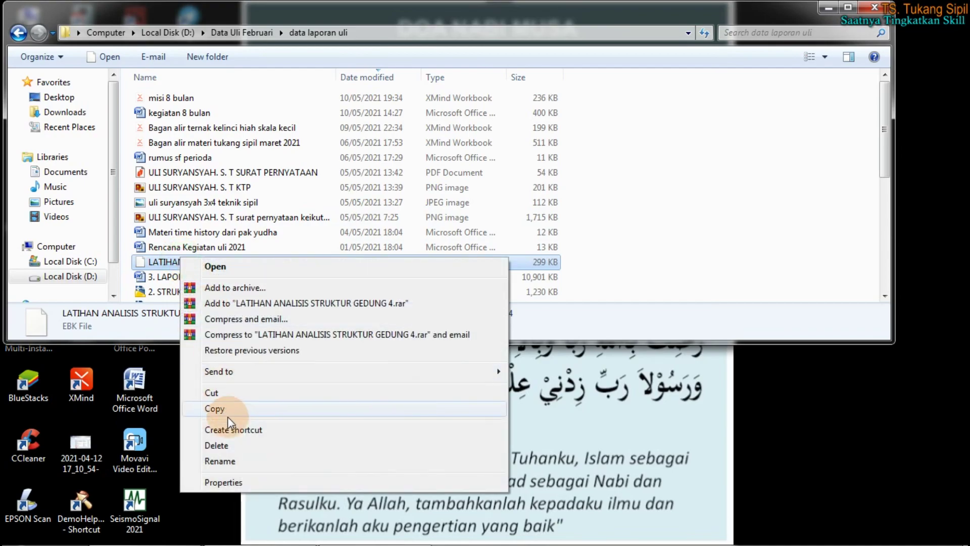
{"action": "left_click", "coordinate": [220, 461]}
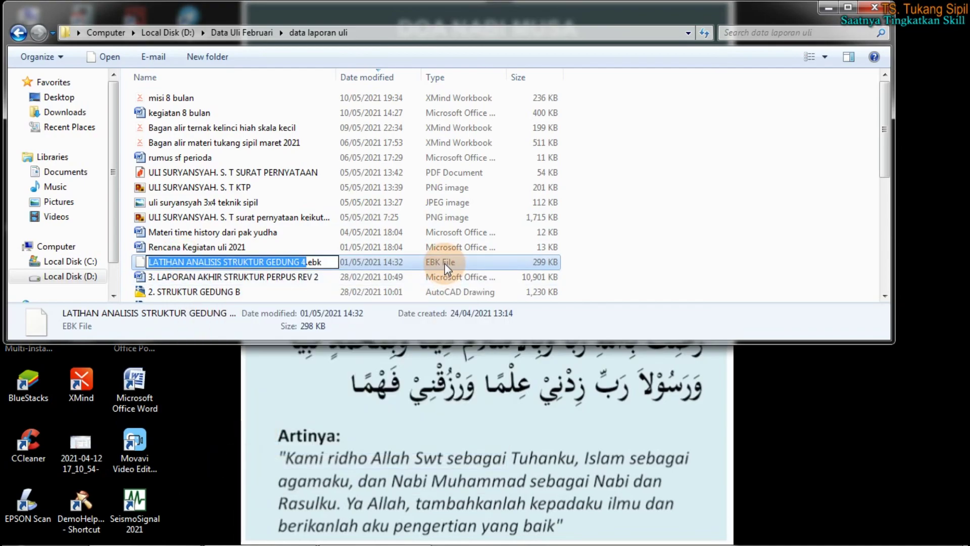
{"action": "left_click", "coordinate": [326, 262]}
{"action": "key", "text": "BackSpace"}
{"action": "key", "text": "BackSpace"}
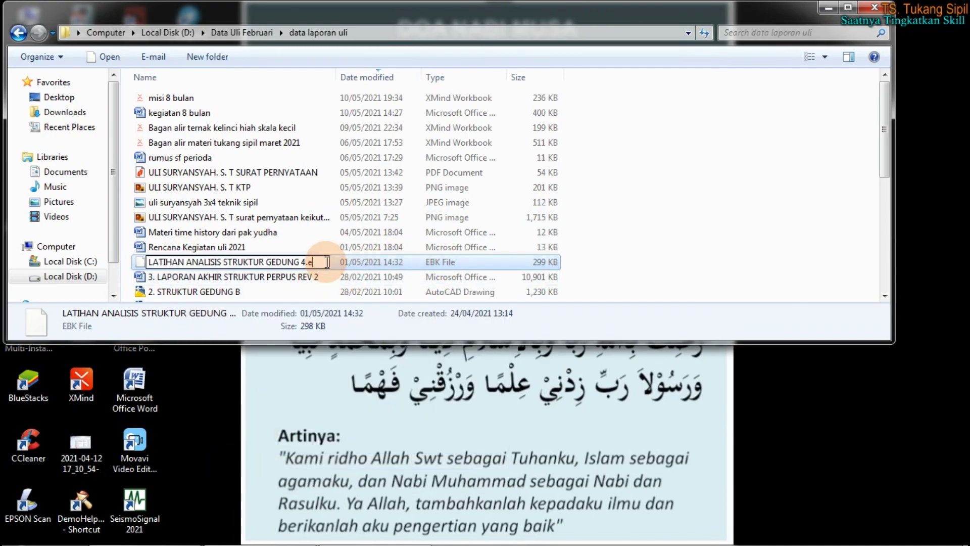
{"action": "type", "text": "DB"}
{"action": "key", "text": "BackSpace"}
{"action": "key", "text": "BackSpace"}
{"action": "type", "text": "db"}
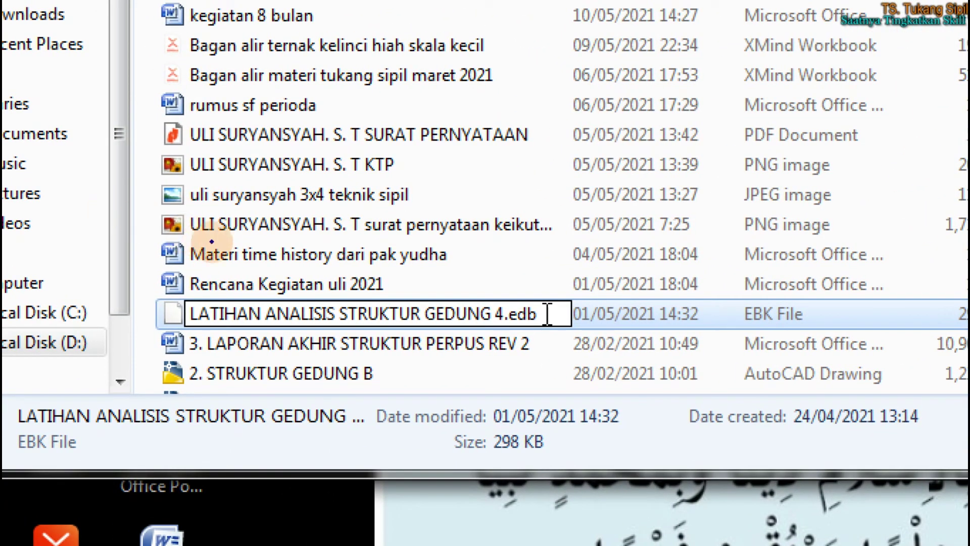
{"action": "mouse_move", "coordinate": [522, 291]}
{"action": "left_mouse_down"}
{"action": "mouse_move", "coordinate": [506, 311]}
{"action": "mouse_move", "coordinate": [553, 316]}
{"action": "mouse_move", "coordinate": [521, 292]}
{"action": "left_mouse_up"}
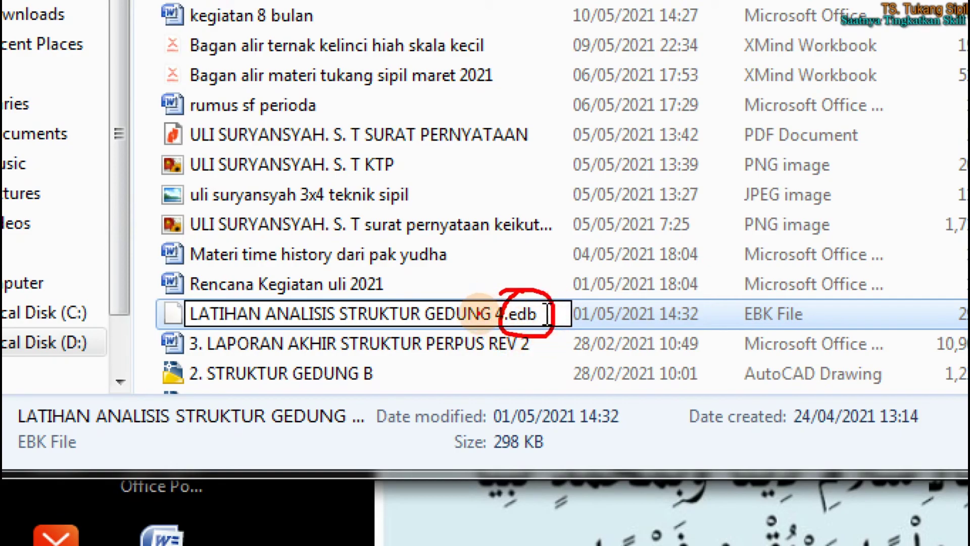
{"action": "left_click_drag", "start_coordinate": [203, 319], "coordinate": [465, 318]}
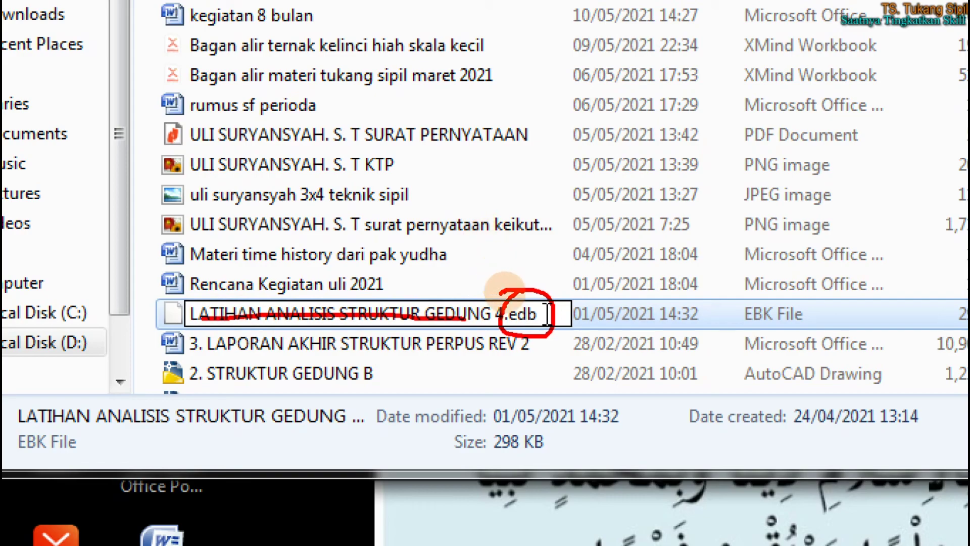
{"action": "left_click", "coordinate": [544, 347]}
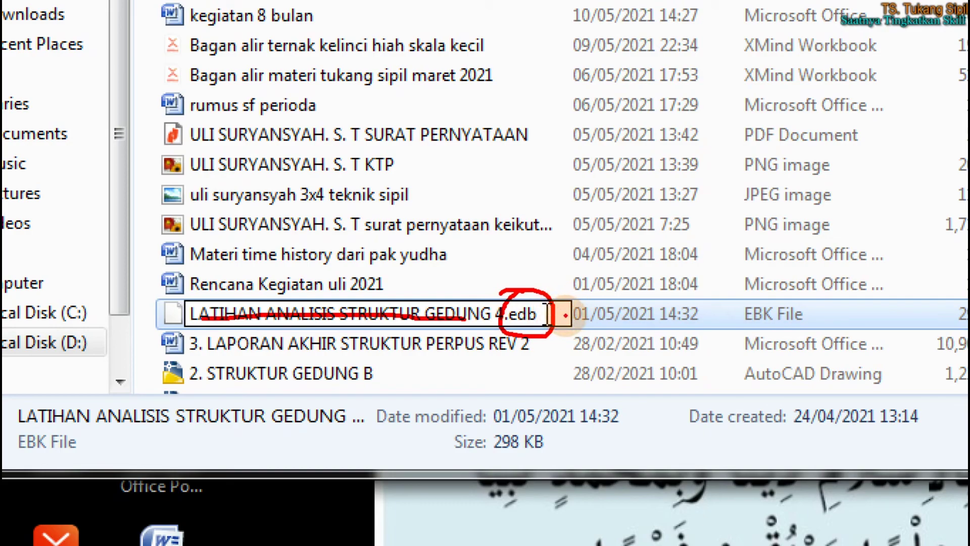
{"action": "key", "text": "Escape"}
{"action": "key", "text": "Return"}
{"action": "left_click", "coordinate": [552, 284]}
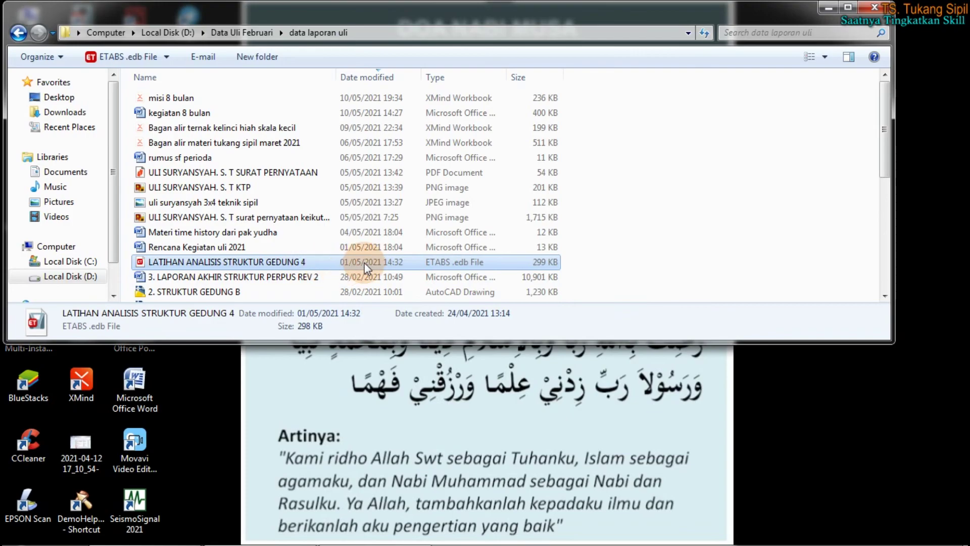
Open the renamed LATIHAN ANALISIS STRUKTUR GEDUNG 4.edb model in ETABS
{"action": "left_click", "coordinate": [421, 267]}
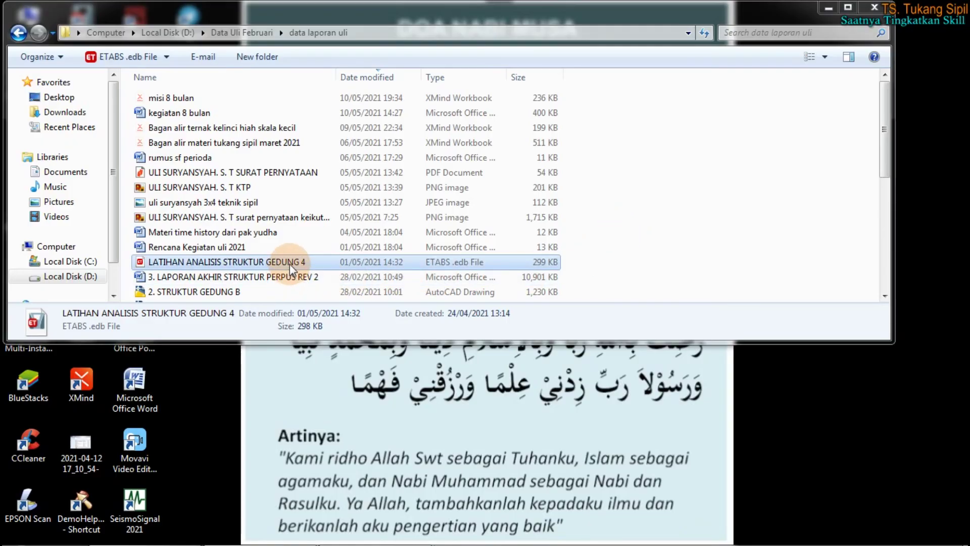
{"action": "left_click", "coordinate": [291, 262]}
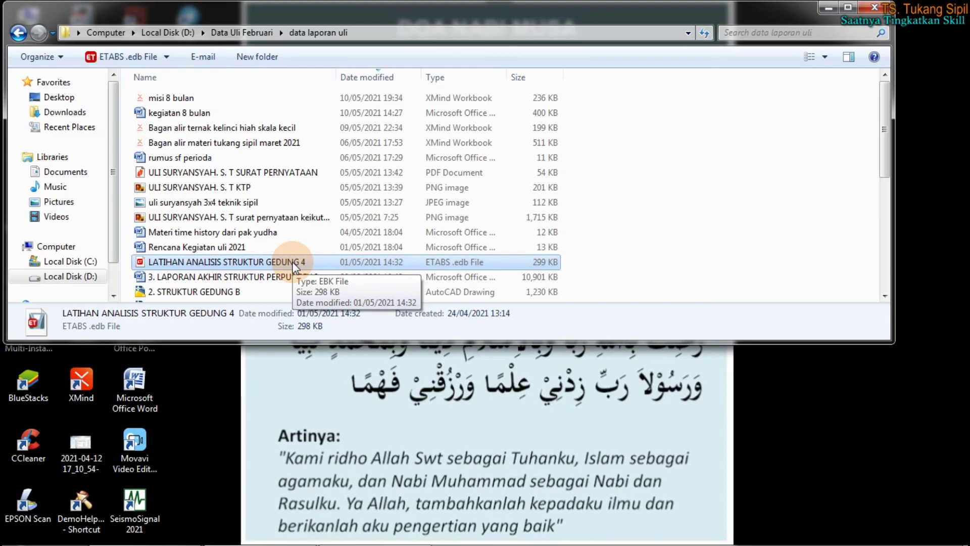
{"action": "double_click", "coordinate": [294, 263]}
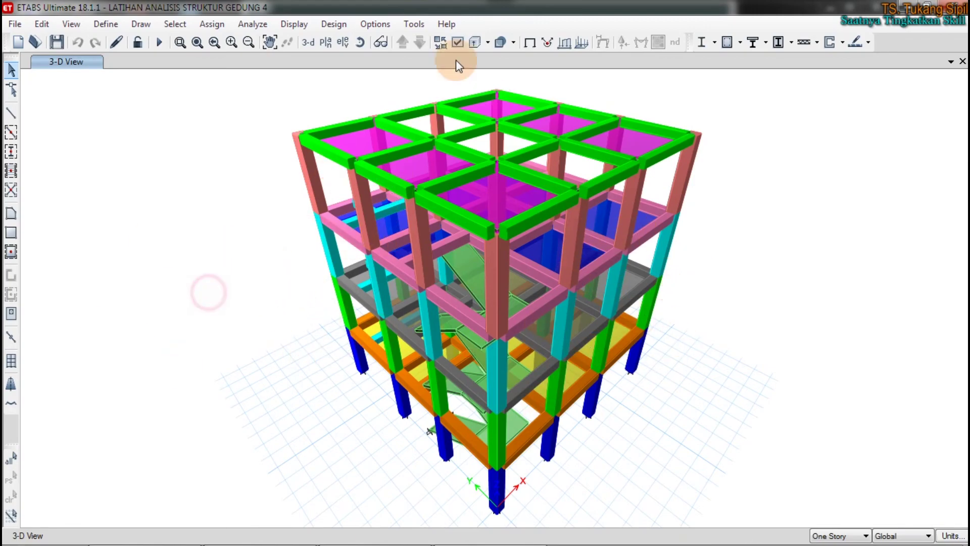
Orbit the reloaded building frame in 3-D to view it from two different sides
{"action": "left_click", "coordinate": [360, 43]}
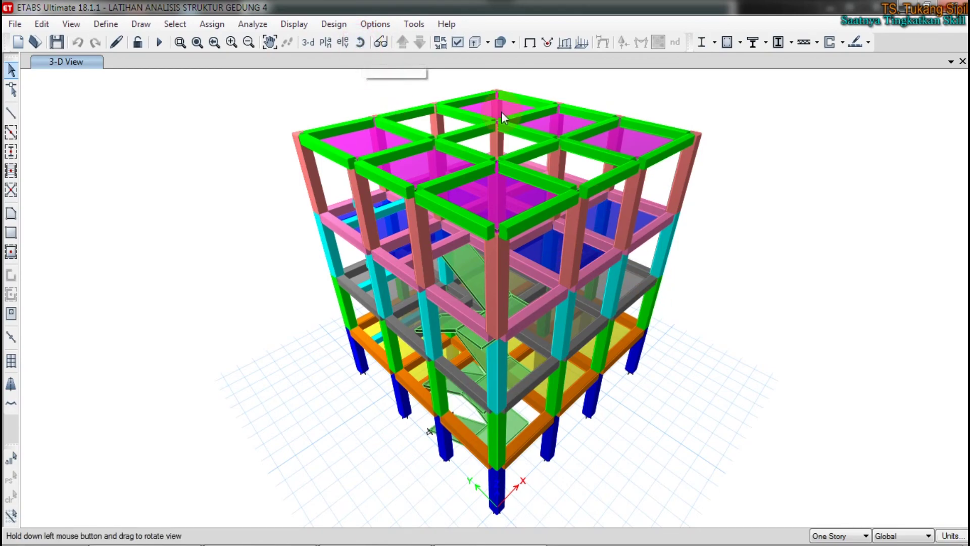
{"action": "left_click_drag", "start_coordinate": [668, 323], "coordinate": [833, 328]}
{"action": "left_click", "coordinate": [359, 42]}
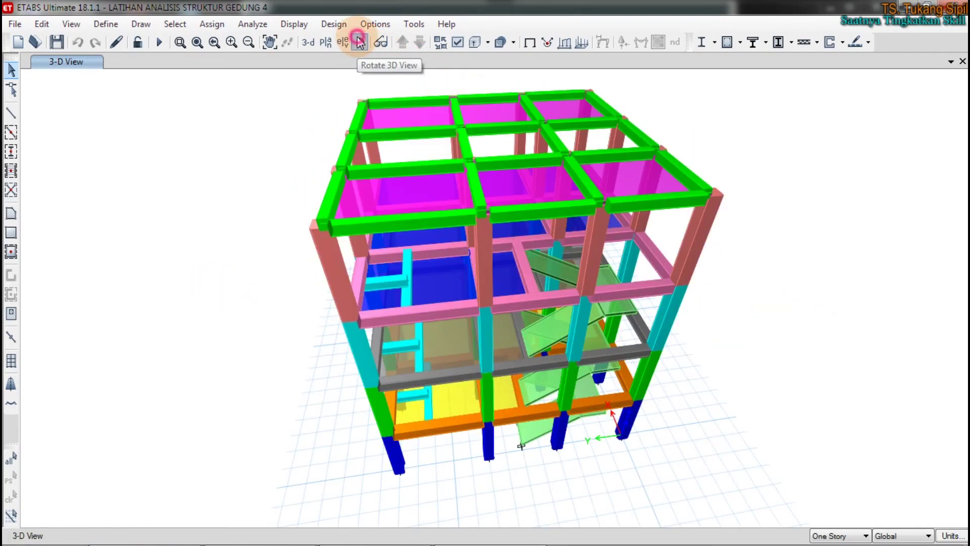
{"action": "left_click_drag", "start_coordinate": [714, 407], "coordinate": [799, 381]}
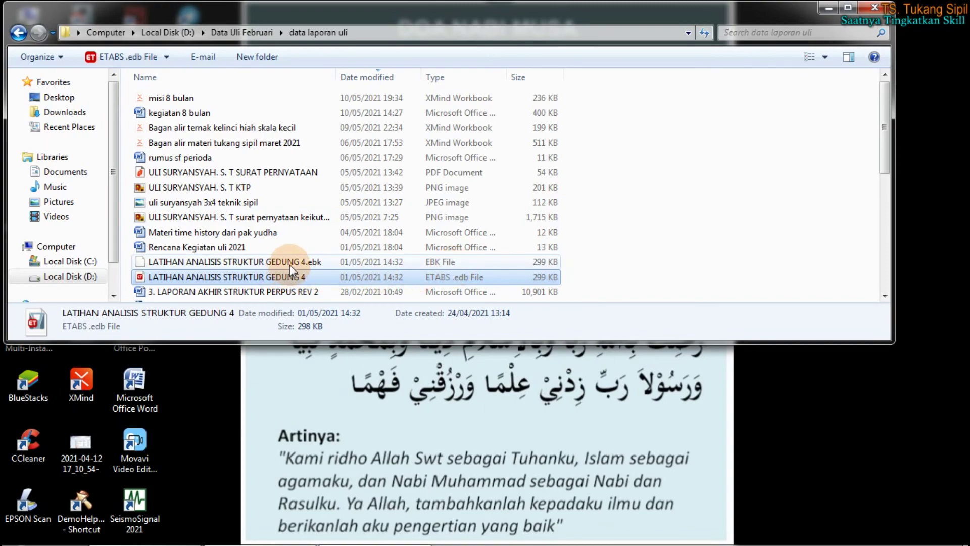
{"action": "left_click", "coordinate": [290, 262]}
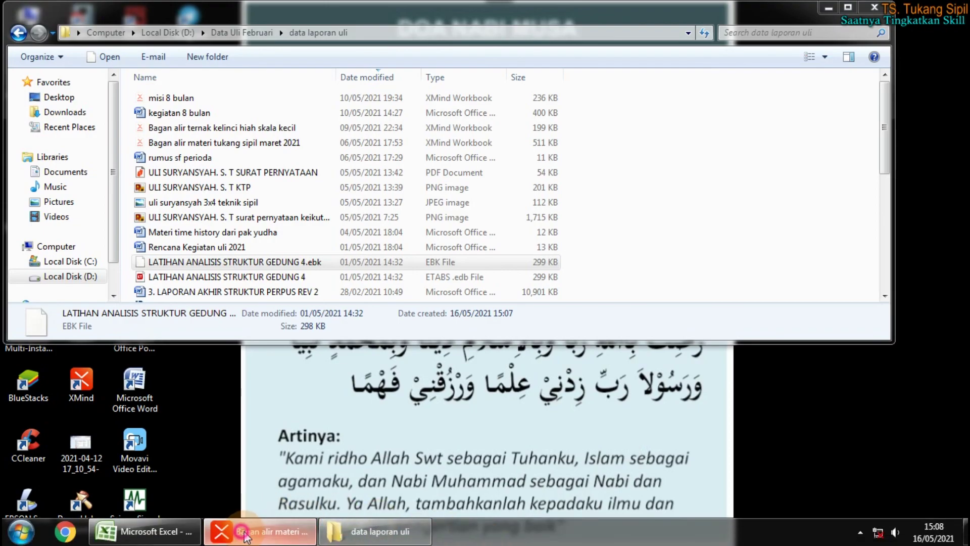
Bring the XMind map forward, reset zoom to 100%, and locate topic 2's branches
{"action": "left_click", "coordinate": [246, 536]}
{"action": "scroll", "coordinate": [631, 313], "scroll_direction": "up", "scroll_amount": 3}
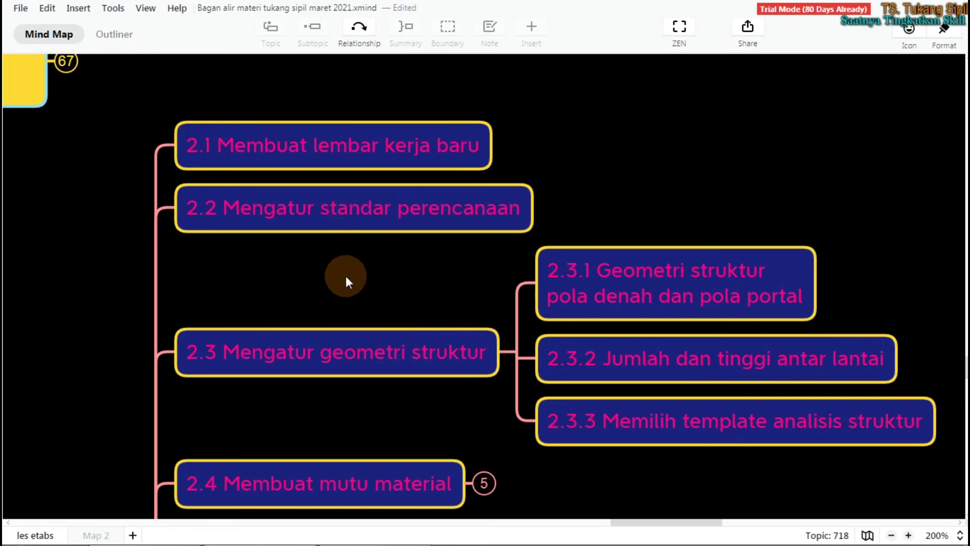
{"action": "left_click", "coordinate": [619, 194]}
{"action": "scroll", "coordinate": [556, 249], "scroll_direction": "left", "scroll_amount": 8}
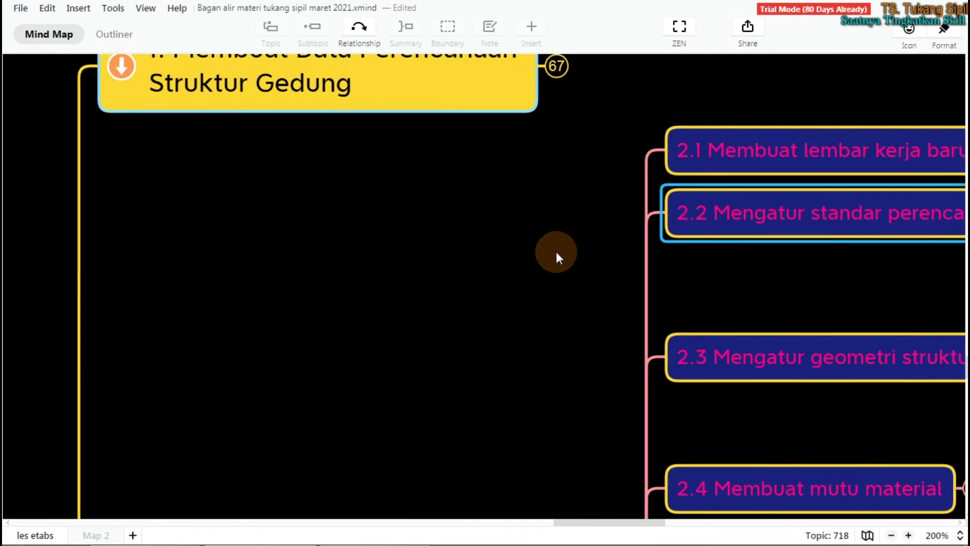
{"action": "left_click", "coordinate": [503, 277]}
{"action": "key", "text": "ctrl+0"}
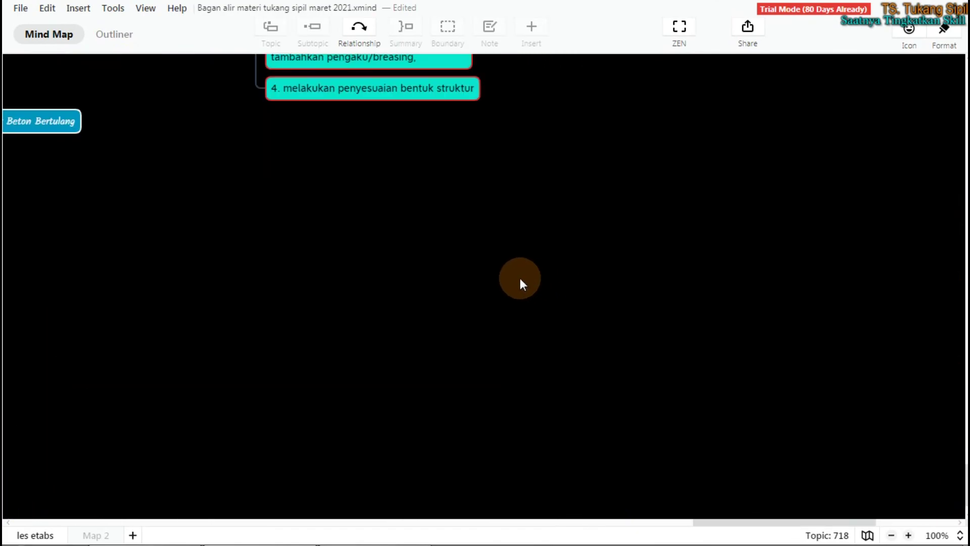
{"action": "scroll", "coordinate": [487, 279], "scroll_direction": "up", "scroll_amount": 5}
{"action": "left_click", "coordinate": [372, 289]}
{"action": "left_click", "coordinate": [396, 304]}
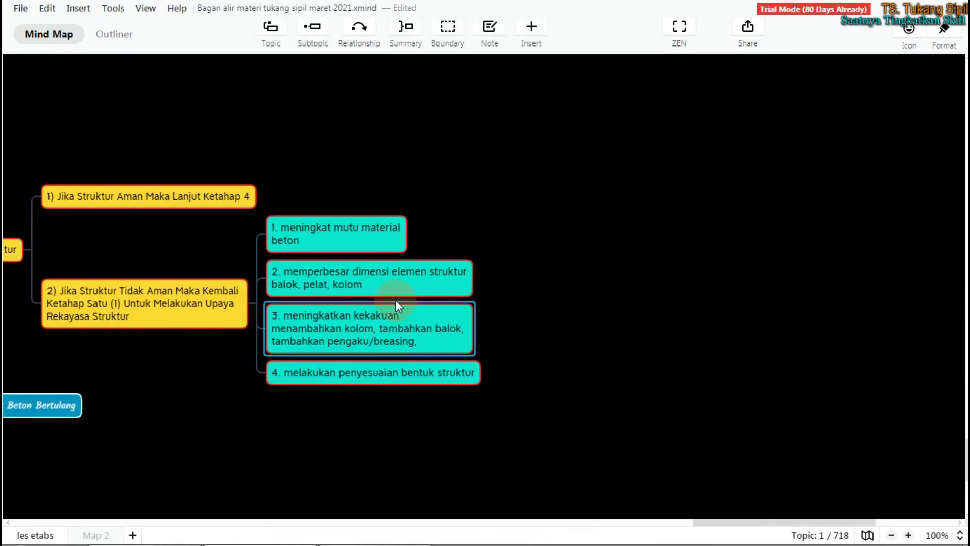
{"action": "scroll", "coordinate": [384, 298], "scroll_direction": "left", "scroll_amount": 5}
{"action": "scroll", "coordinate": [366, 295], "scroll_direction": "left", "scroll_amount": 5}
{"action": "left_click", "coordinate": [349, 283]}
Collapse the three subtopics under 2.3 Mengatur geometri struktur
{"action": "scroll", "coordinate": [349, 280], "scroll_direction": "up", "scroll_amount": 15}
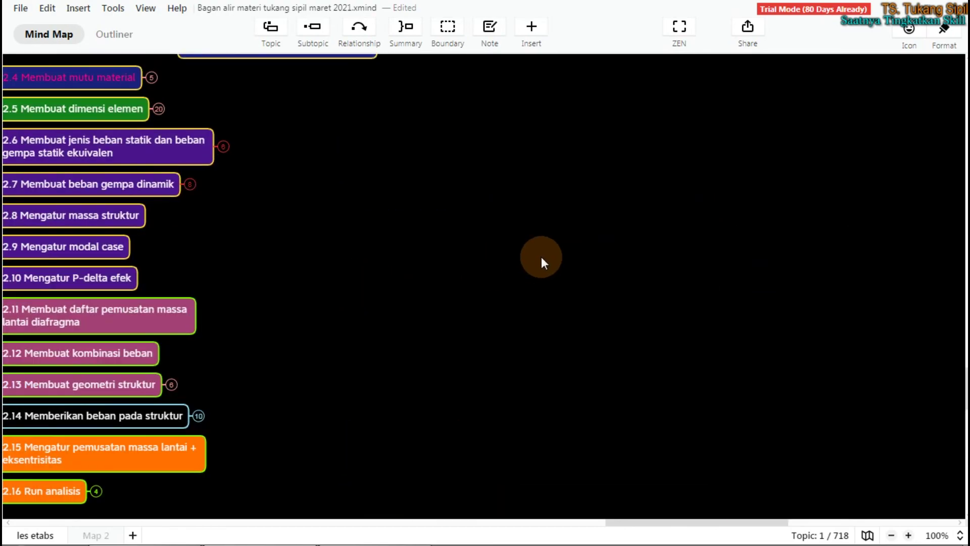
{"action": "scroll", "coordinate": [441, 237], "scroll_direction": "left", "scroll_amount": 5}
{"action": "scroll", "coordinate": [440, 238], "scroll_direction": "up", "scroll_amount": 5}
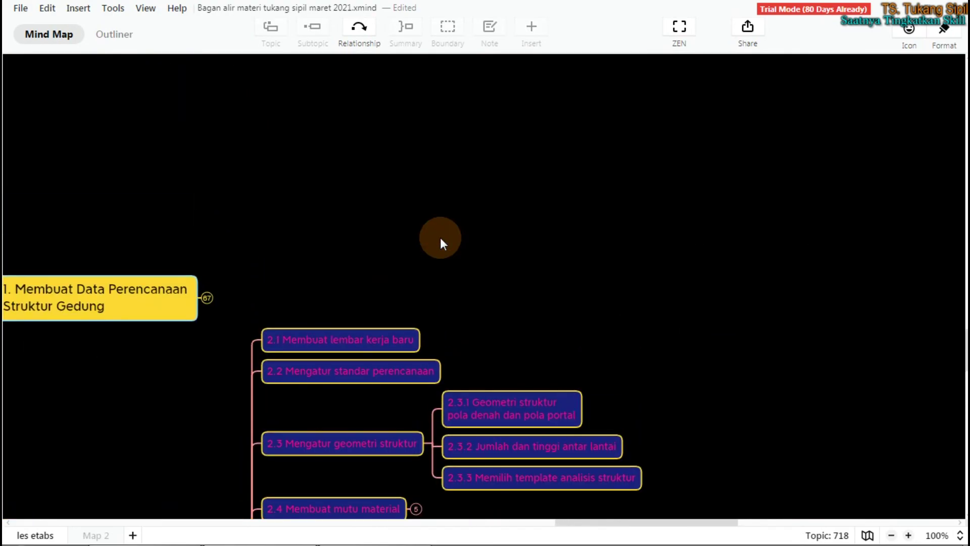
{"action": "scroll", "coordinate": [440, 237], "scroll_direction": "down", "scroll_amount": 5}
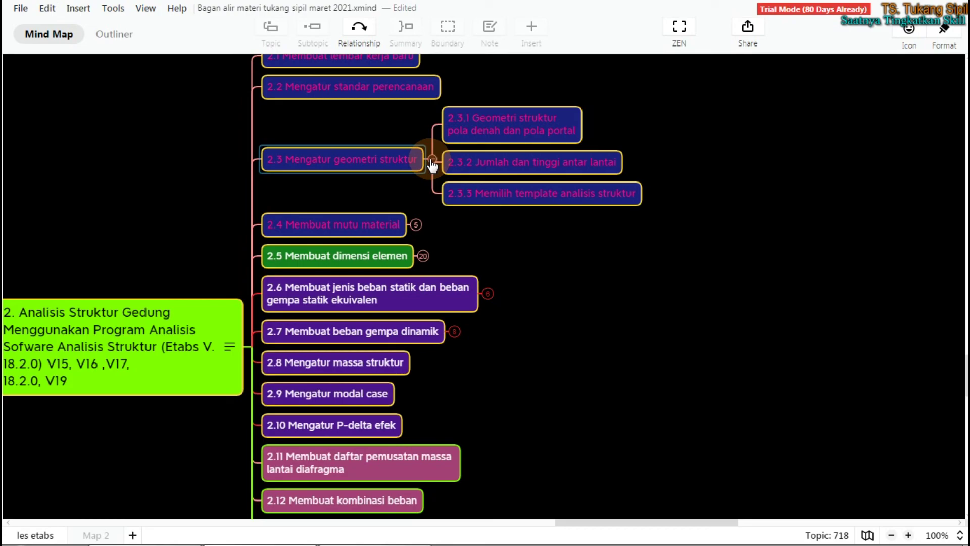
{"action": "left_click", "coordinate": [432, 161]}
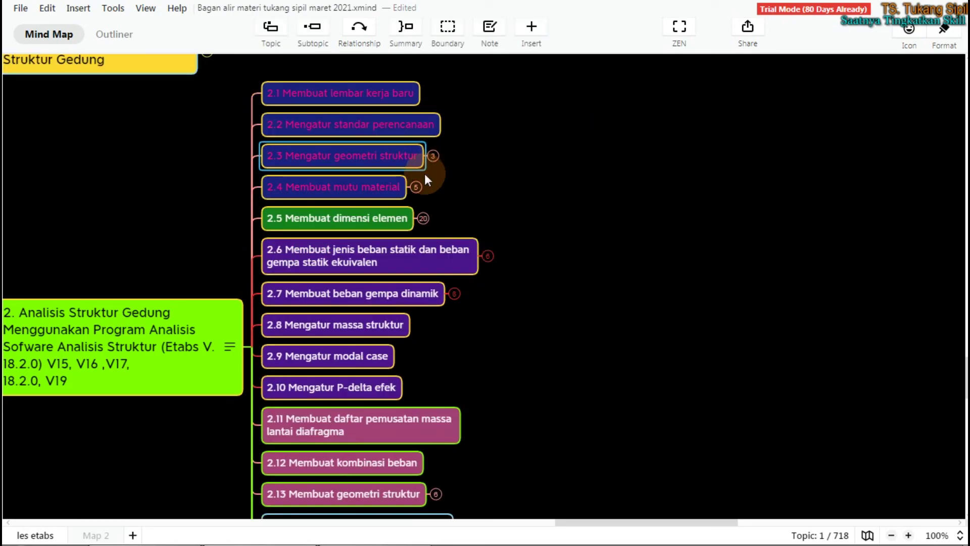
In the Excel regulations sheet, enter the contact e-mail address in cell M35
{"action": "mouse_move", "coordinate": [376, 533]}
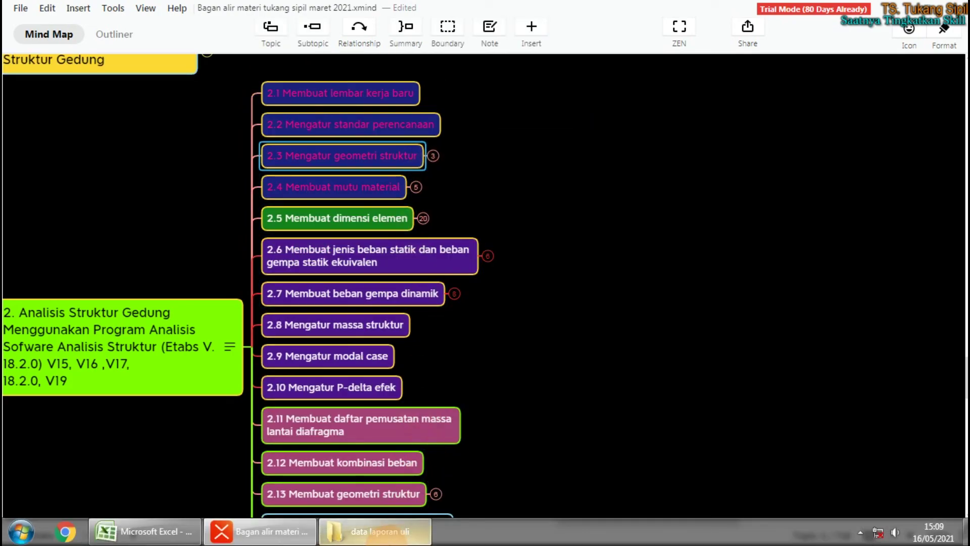
{"action": "left_click", "coordinate": [144, 531]}
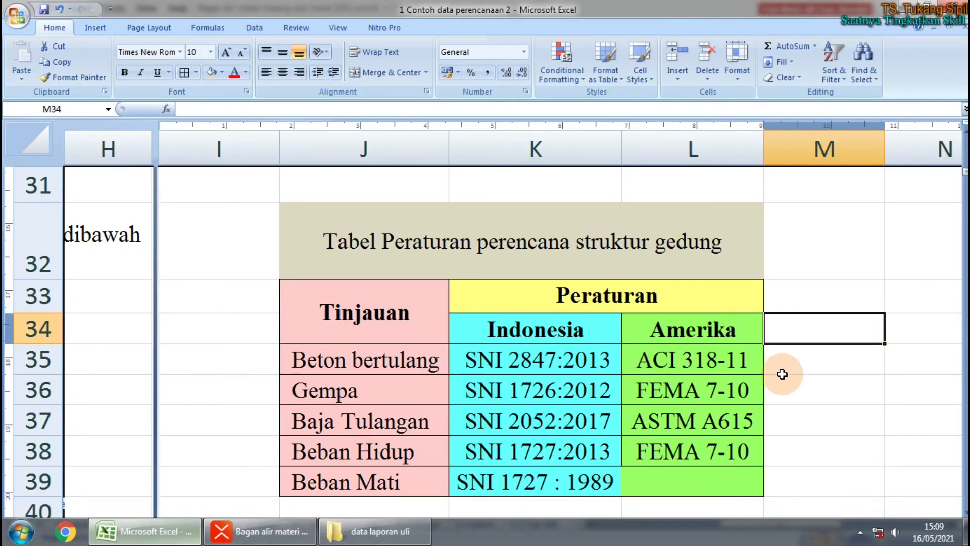
{"action": "left_click", "coordinate": [850, 390]}
{"action": "left_click_drag", "start_coordinate": [802, 526], "coordinate": [817, 503]}
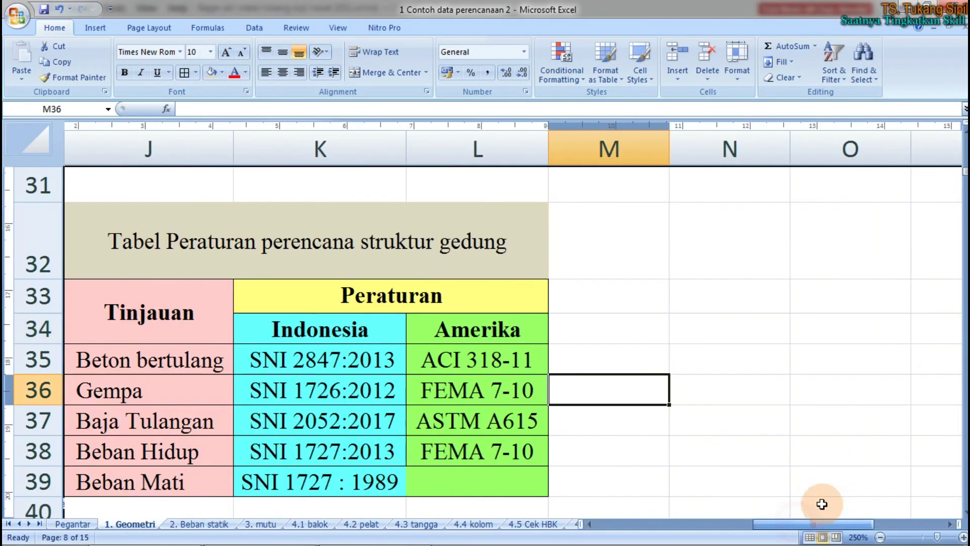
{"action": "left_click", "coordinate": [663, 361]}
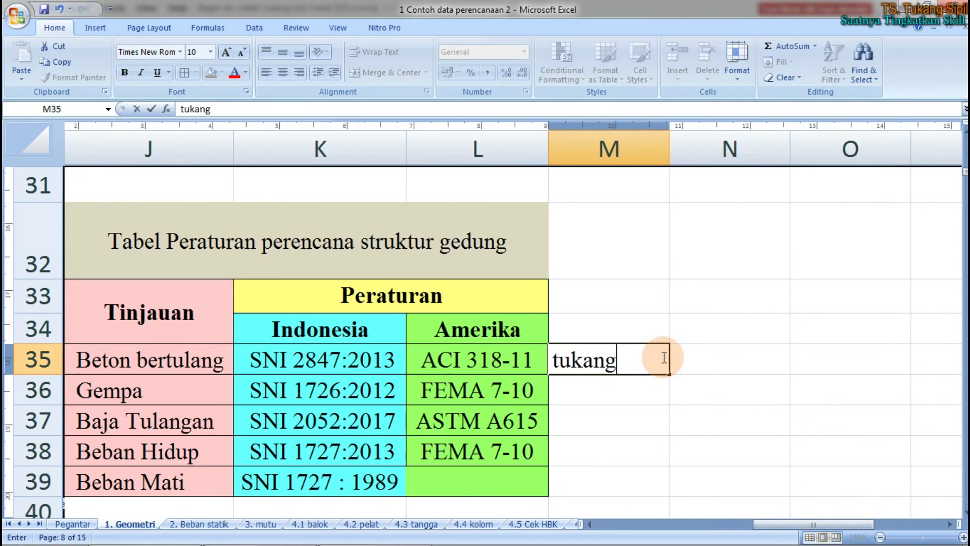
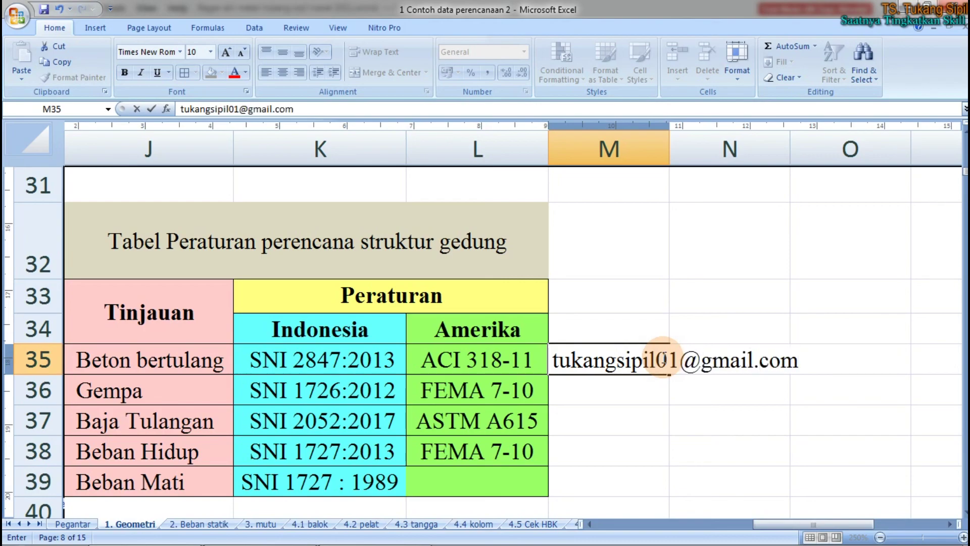
{"action": "key", "text": "Return"}
Reselect cell M35 and shrink the e-mail text's font size four steps
{"action": "mouse_move", "coordinate": [806, 531]}
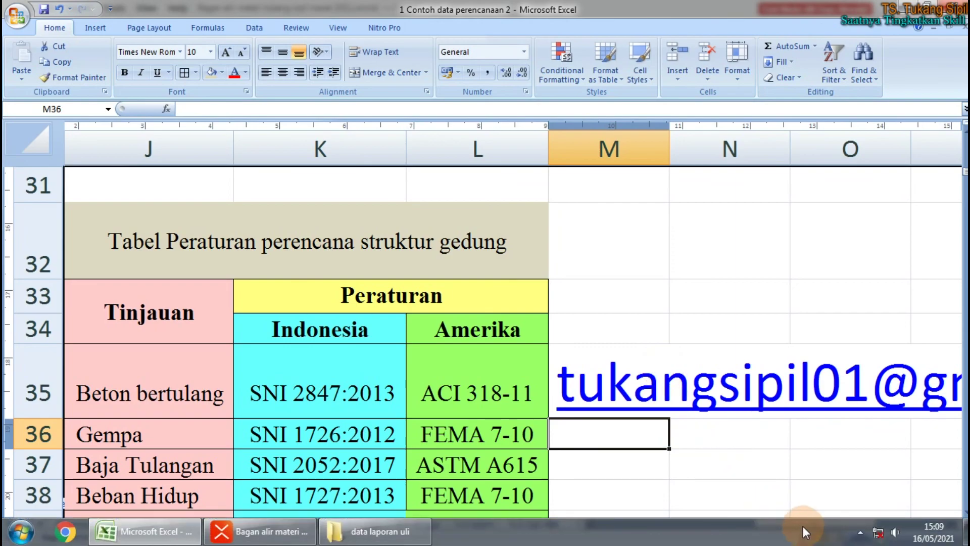
{"action": "left_click", "coordinate": [769, 484]}
{"action": "mouse_move", "coordinate": [777, 522]}
{"action": "left_mouse_down"}
{"action": "mouse_move", "coordinate": [831, 522]}
{"action": "mouse_move", "coordinate": [777, 516]}
{"action": "mouse_move", "coordinate": [765, 525]}
{"action": "mouse_move", "coordinate": [777, 520]}
{"action": "left_mouse_up"}
{"action": "left_click", "coordinate": [727, 432]}
{"action": "scroll", "coordinate": [561, 442], "scroll_direction": "down", "scroll_amount": 1, "text": "ctrl"}
{"action": "left_click", "coordinate": [950, 524]}
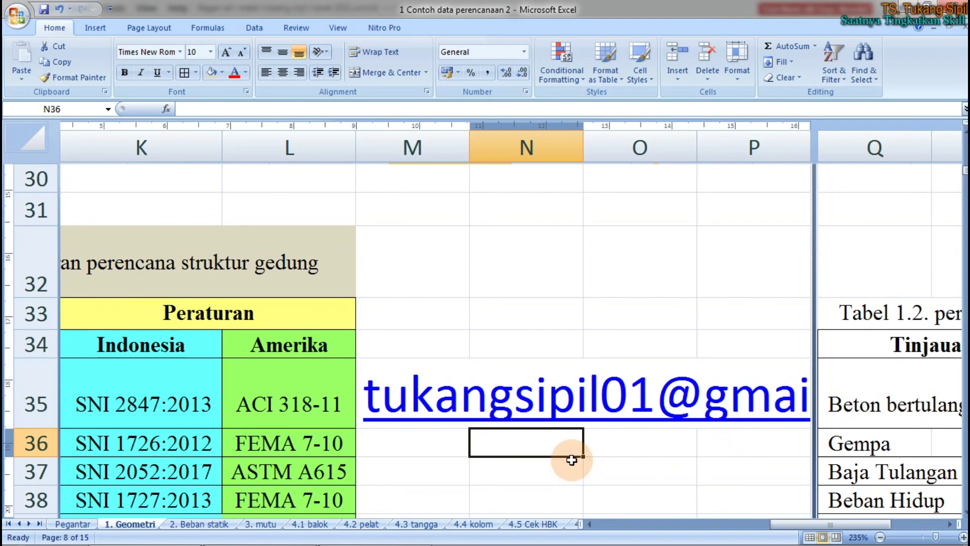
{"action": "left_click", "coordinate": [387, 450]}
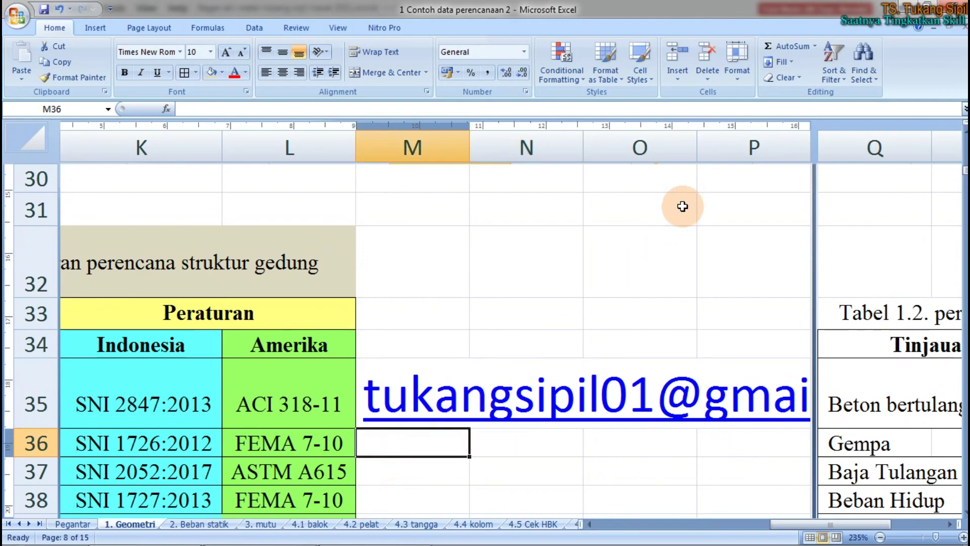
{"action": "left_click", "coordinate": [394, 343]}
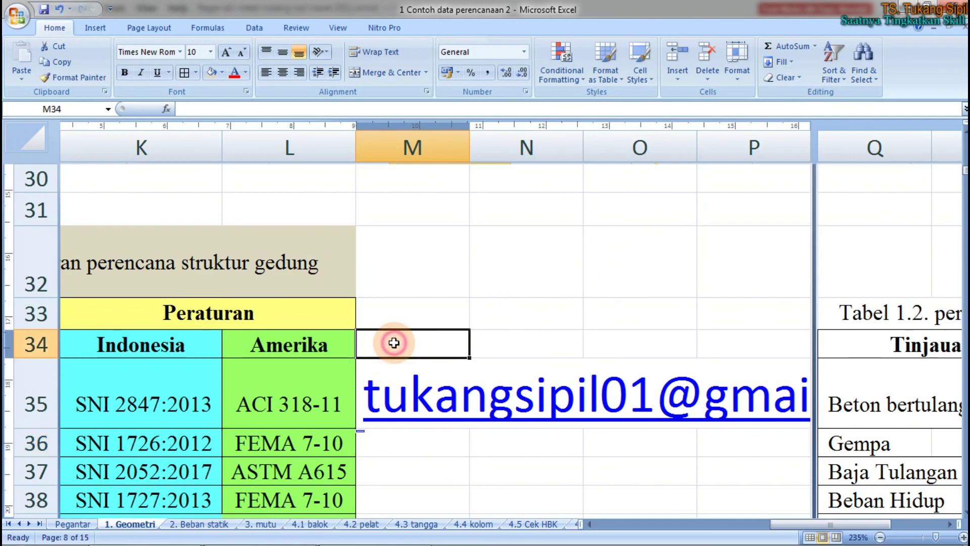
{"action": "key", "text": "Down"}
{"action": "left_click", "coordinate": [241, 51]}
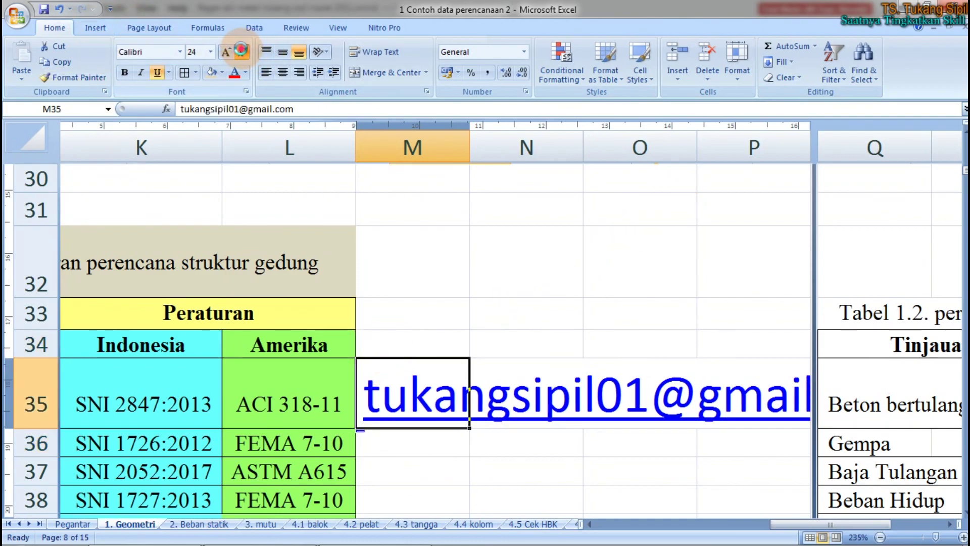
{"action": "left_click", "coordinate": [241, 50]}
{"action": "left_click", "coordinate": [241, 51]}
{"action": "left_click", "coordinate": [241, 51]}
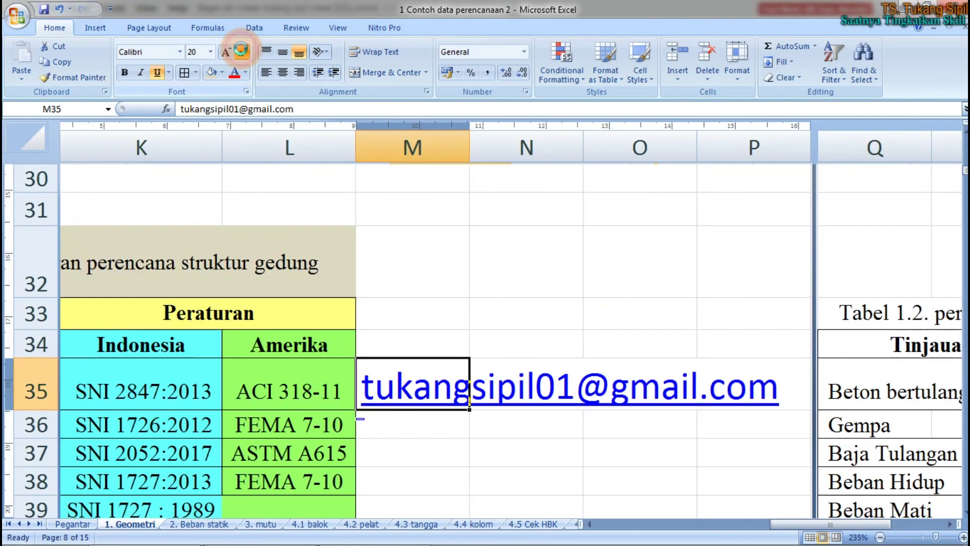
{"action": "left_click", "coordinate": [417, 333]}
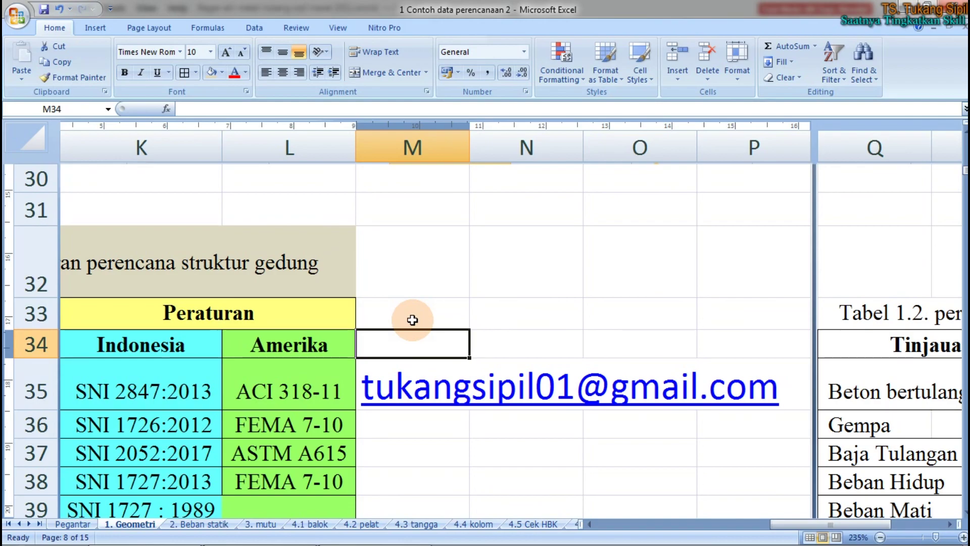
Enter the contact username in cell M34, directly above the e-mail address in M35
{"action": "type", "text": "uli"}
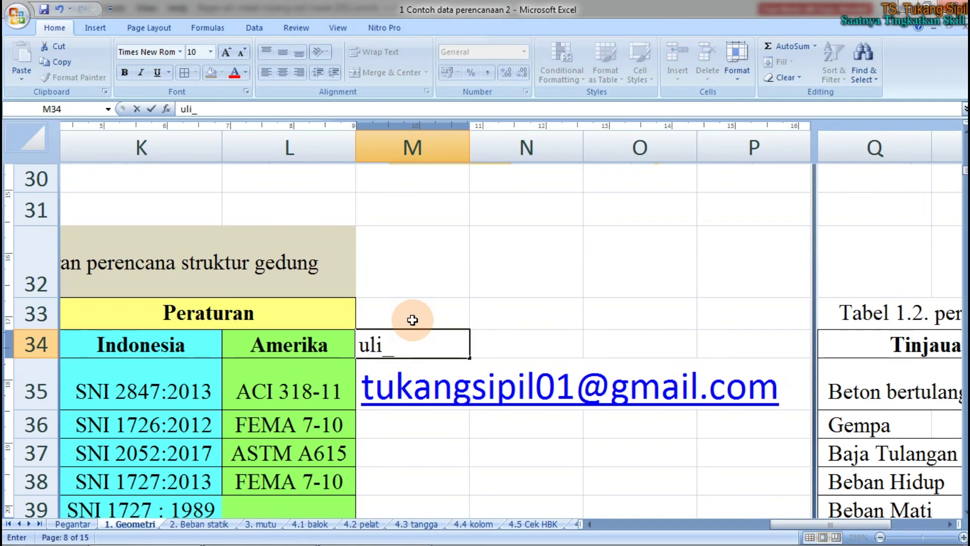
{"action": "type", "text": "_situk"}
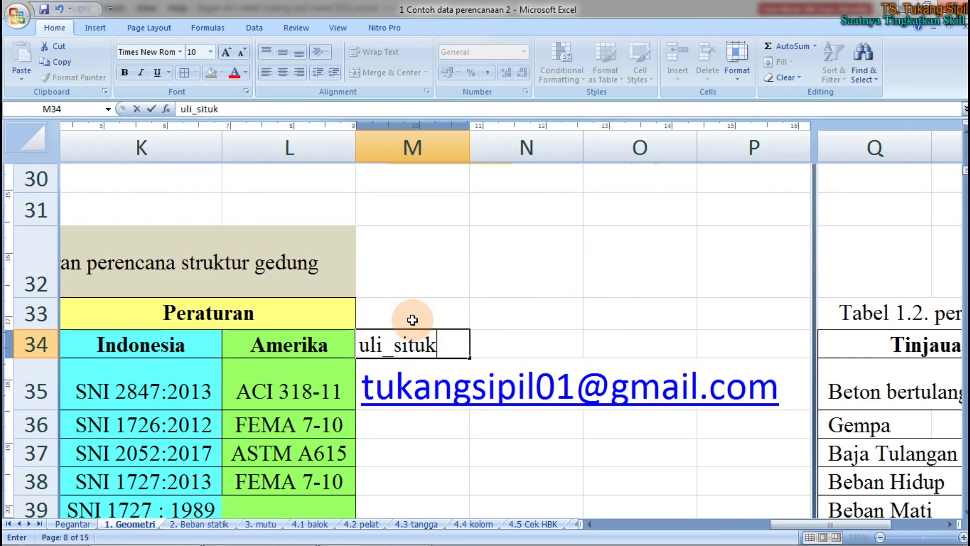
{"action": "type", "text": "ang_sipil"}
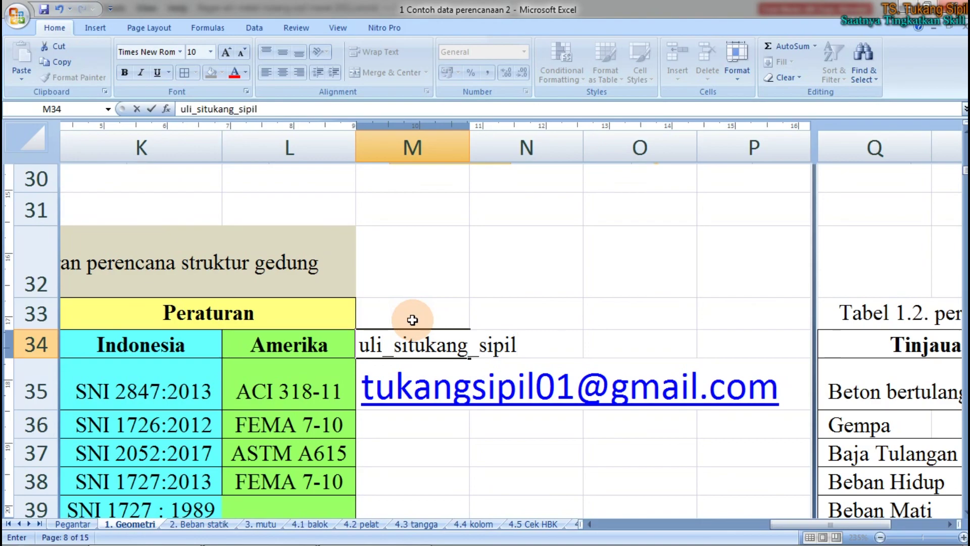
{"action": "left_click", "coordinate": [412, 320]}
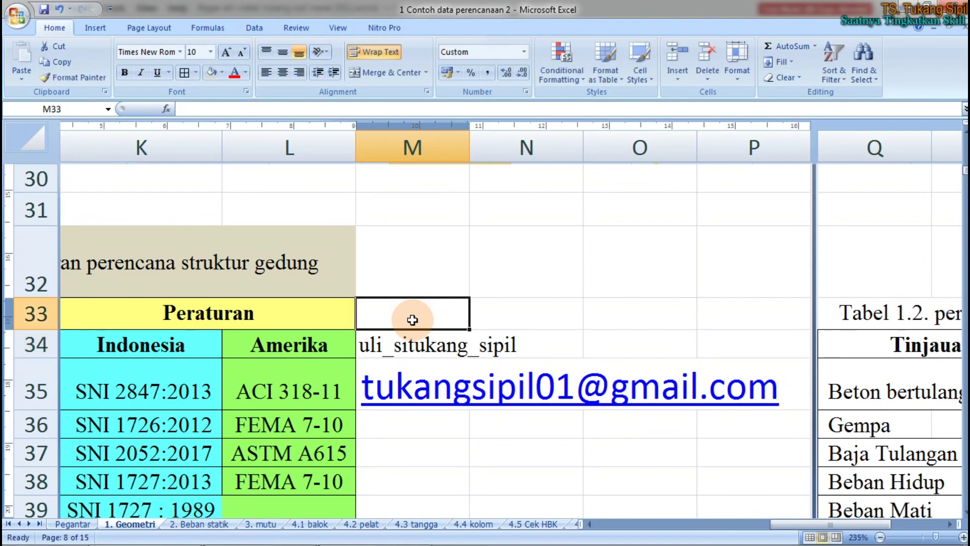